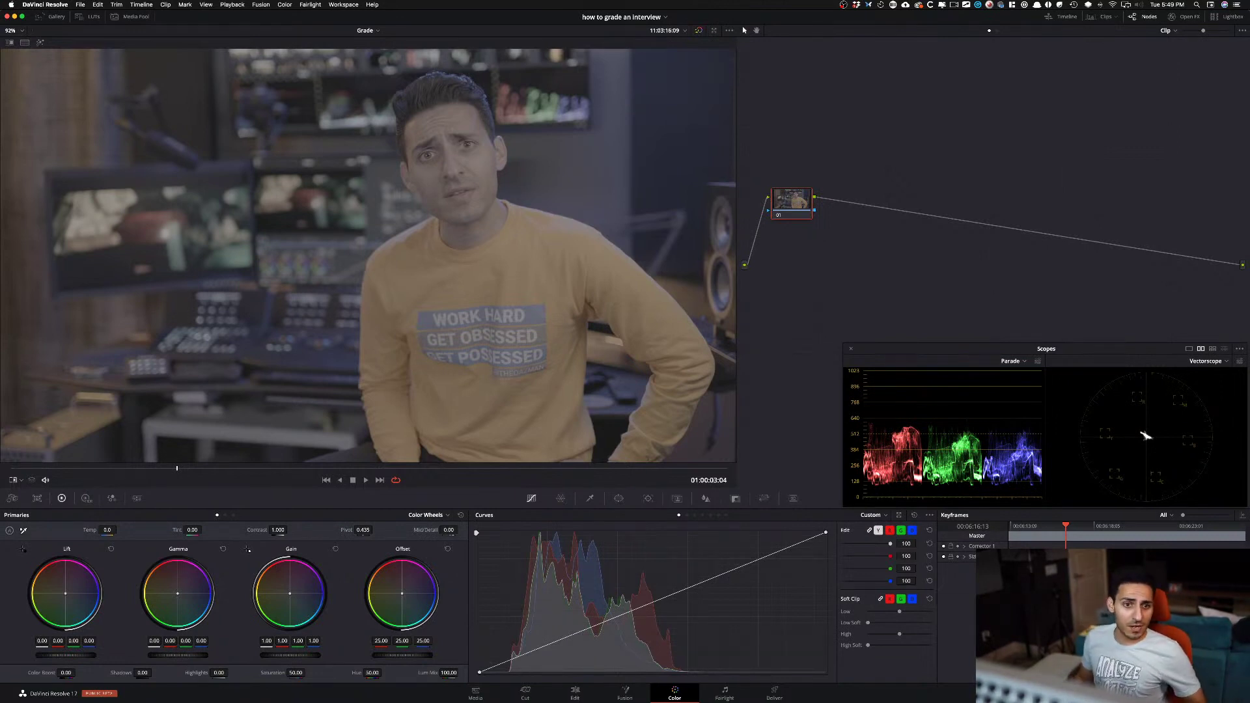
- Switch to Chrome and examine the Freelance Colorist course page from its masterclass overview through the individual module descriptions
{"action": "key", "text": "super+Tab"}
{"action": "left_click", "coordinate": [1145, 396]}
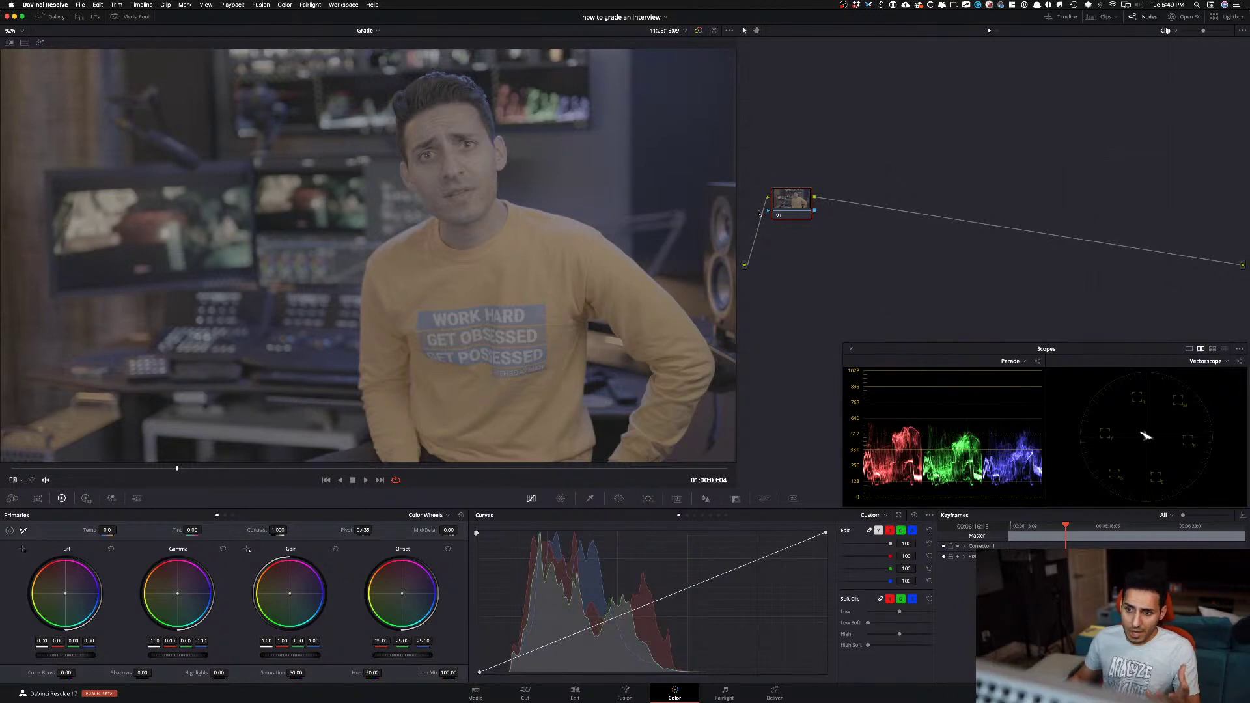
{"action": "key", "text": "super+Tab"}
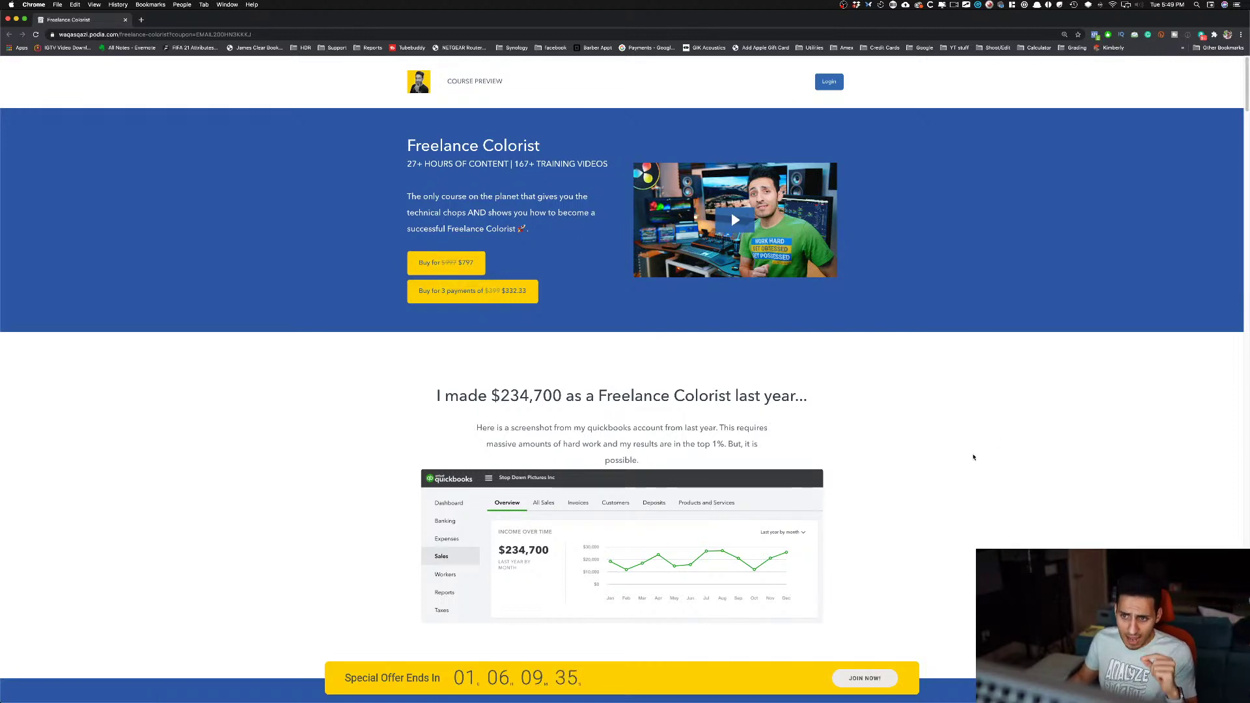
{"action": "scroll", "coordinate": [874, 506], "scroll_direction": "down", "scroll_amount": 7}
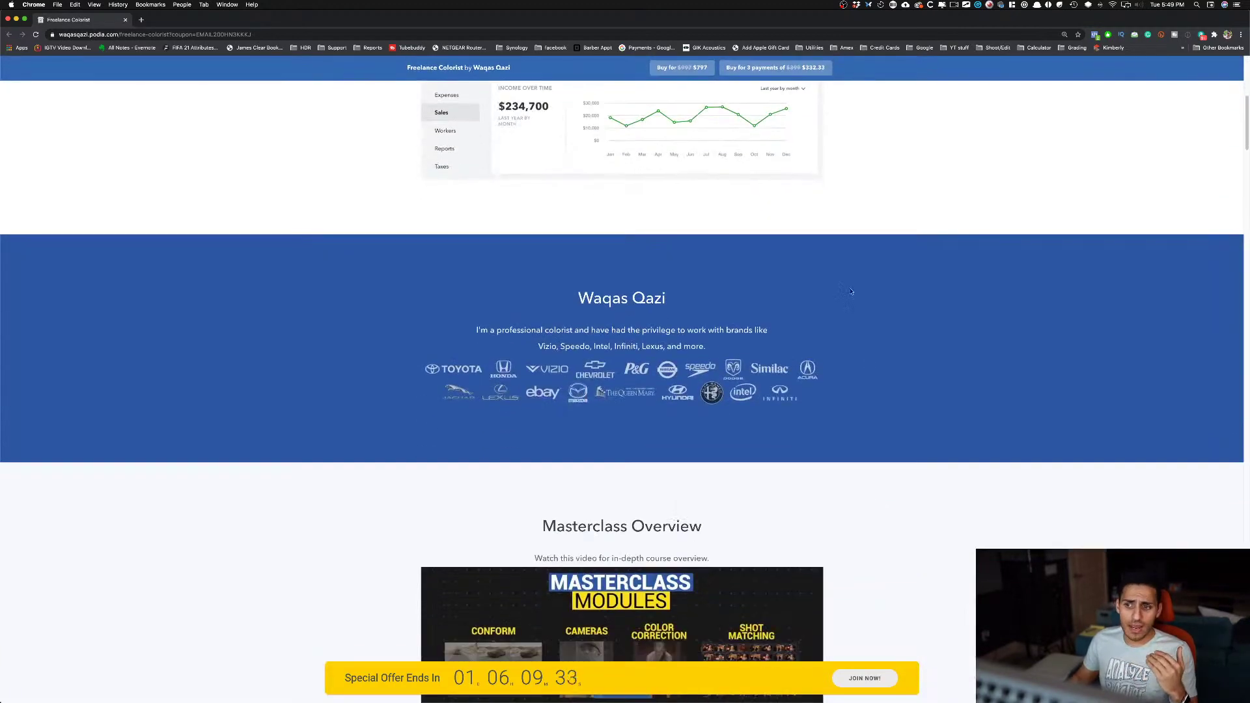
{"action": "scroll", "coordinate": [851, 291], "scroll_direction": "down", "scroll_amount": 6}
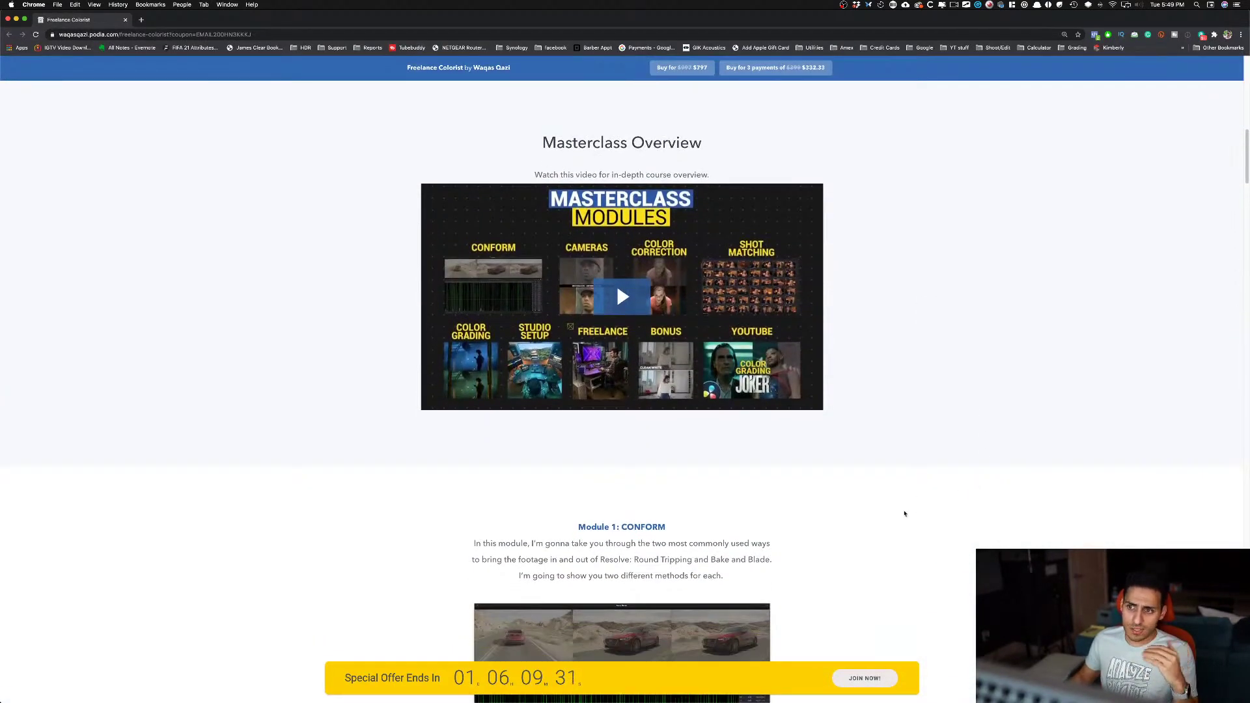
{"action": "scroll", "coordinate": [904, 514], "scroll_direction": "down", "scroll_amount": 6}
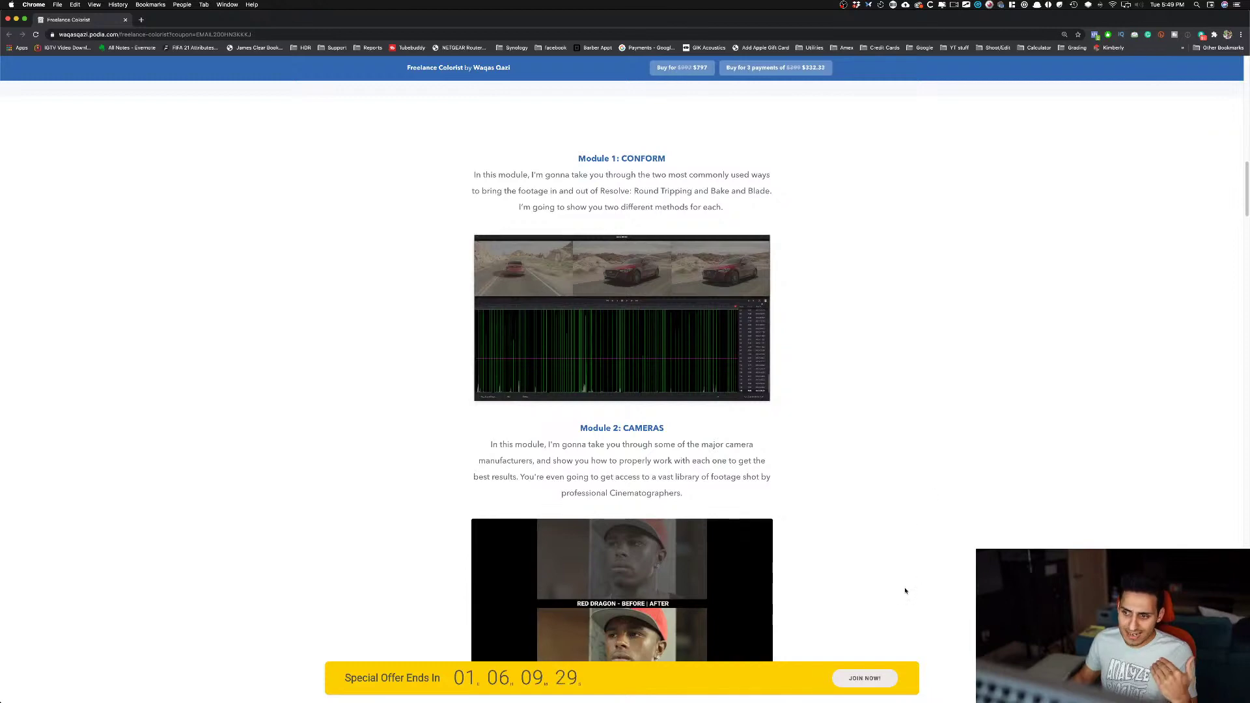
{"action": "scroll", "coordinate": [866, 557], "scroll_direction": "down", "scroll_amount": 10}
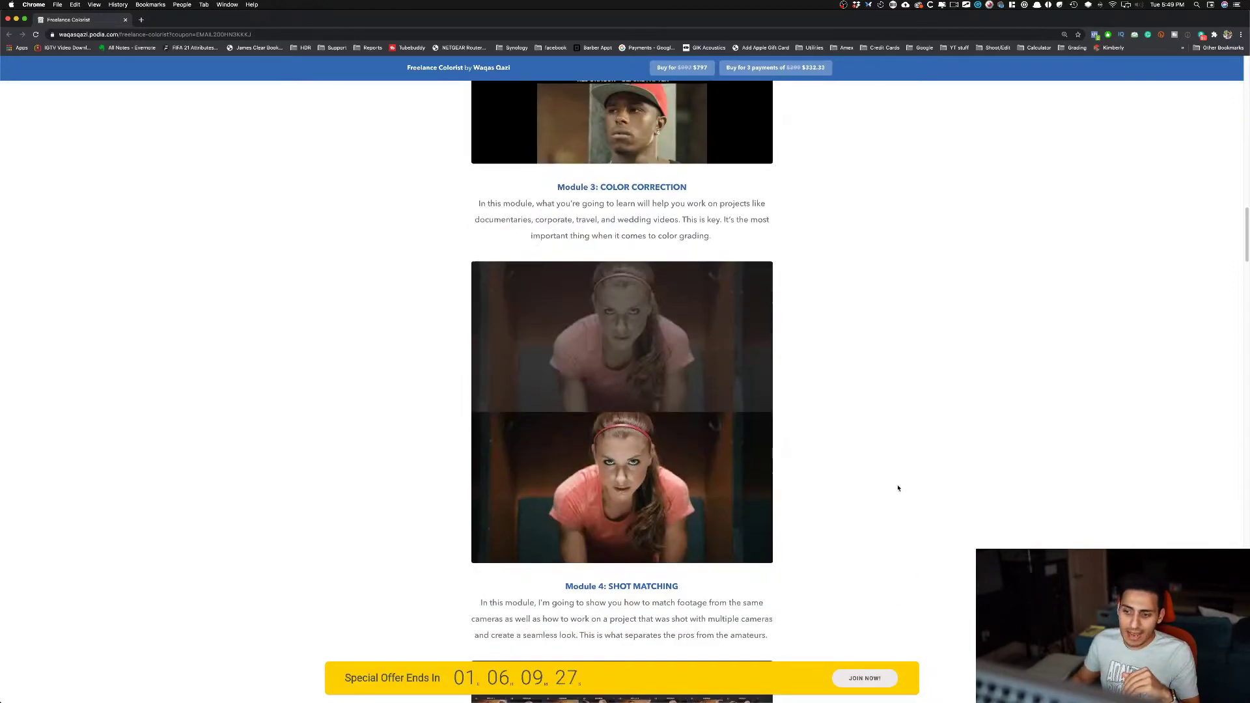
{"action": "scroll", "coordinate": [898, 487], "scroll_direction": "down", "scroll_amount": 18}
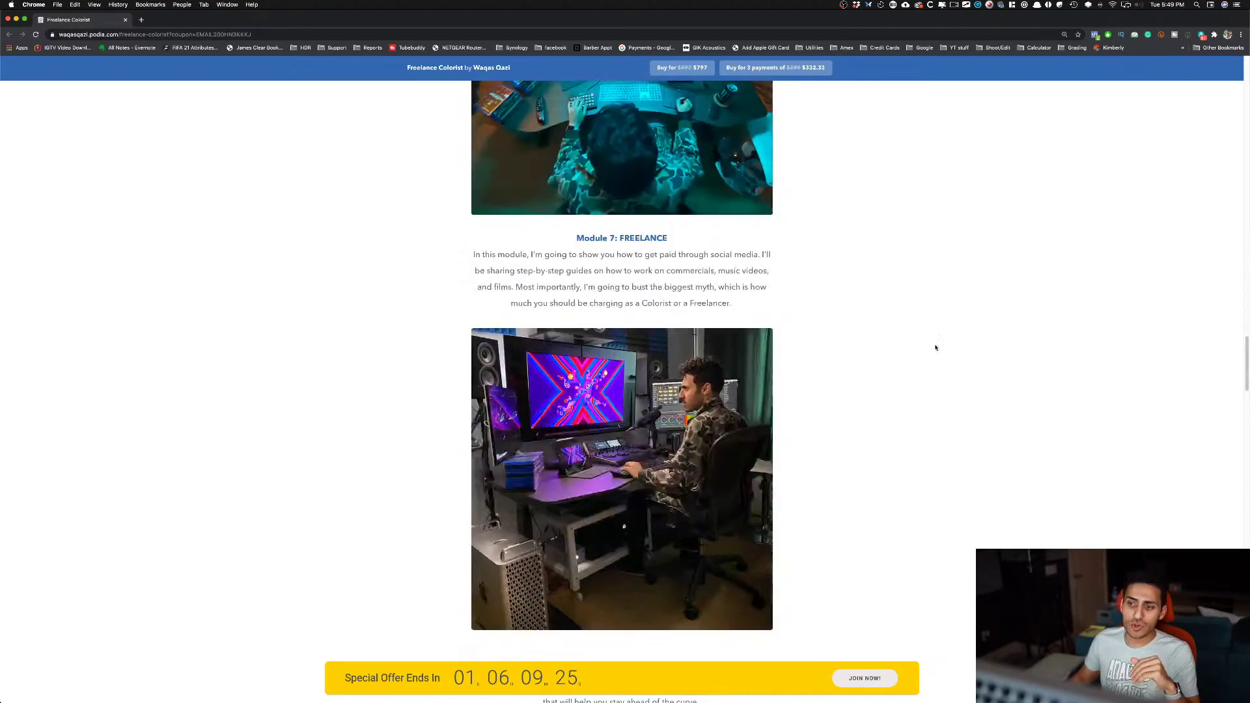
{"action": "scroll", "coordinate": [936, 348], "scroll_direction": "down", "scroll_amount": 10}
{"action": "scroll", "coordinate": [882, 436], "scroll_direction": "up", "scroll_amount": 2}
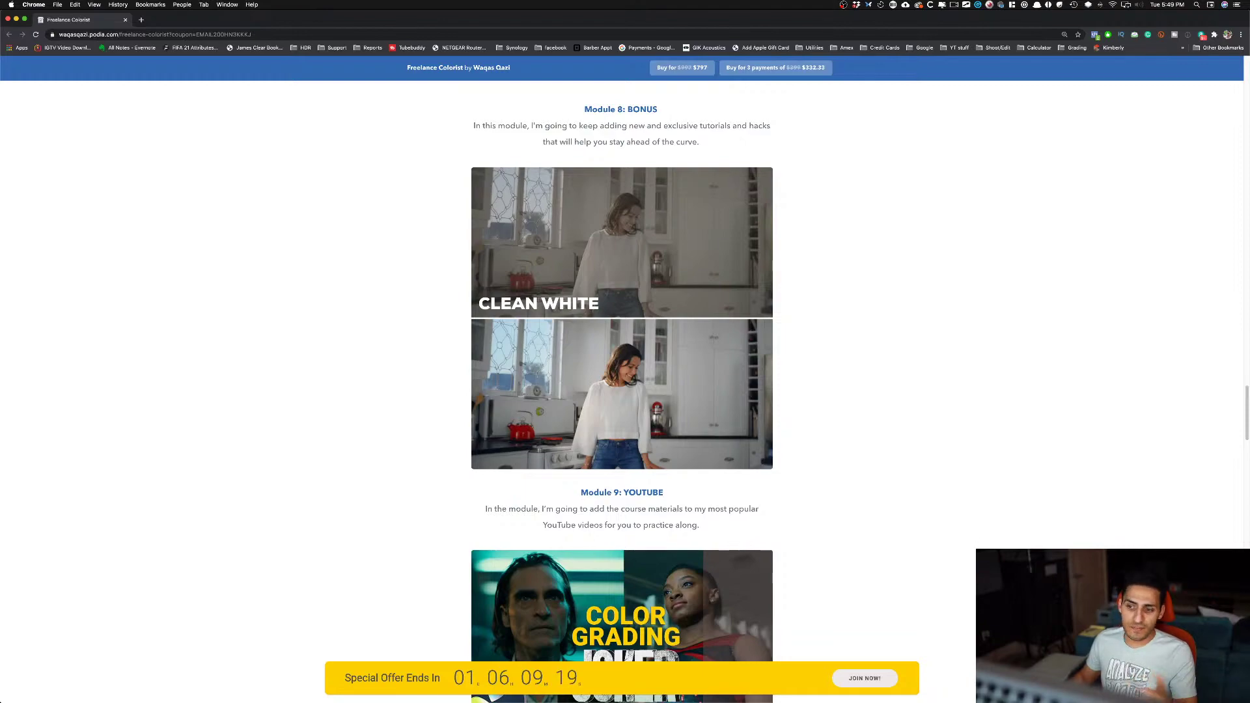
{"action": "scroll", "coordinate": [873, 576], "scroll_direction": "down", "scroll_amount": 15}
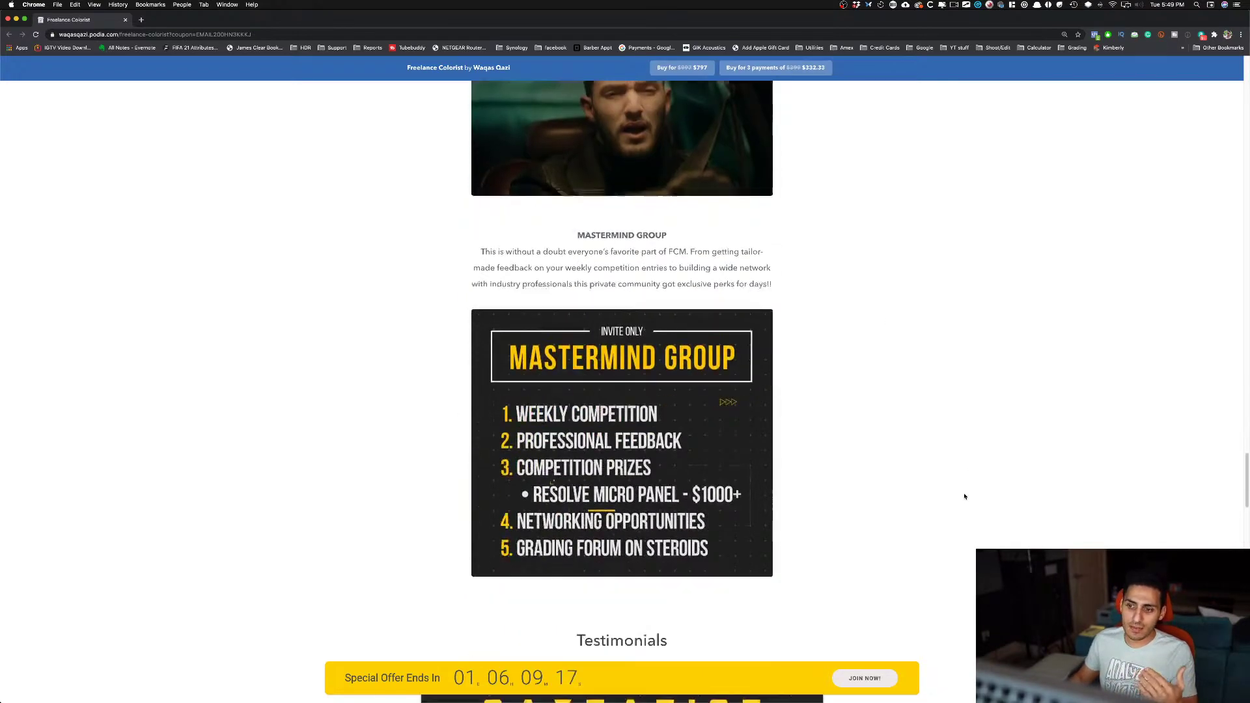
- Examine the Mastermind Group and Testimonials sections of the course page, and return to the start of the page
{"action": "scroll", "coordinate": [944, 553], "scroll_direction": "down", "scroll_amount": 2}
{"action": "scroll", "coordinate": [945, 550], "scroll_direction": "up", "scroll_amount": 4}
{"action": "scroll", "coordinate": [896, 519], "scroll_direction": "down", "scroll_amount": 1}
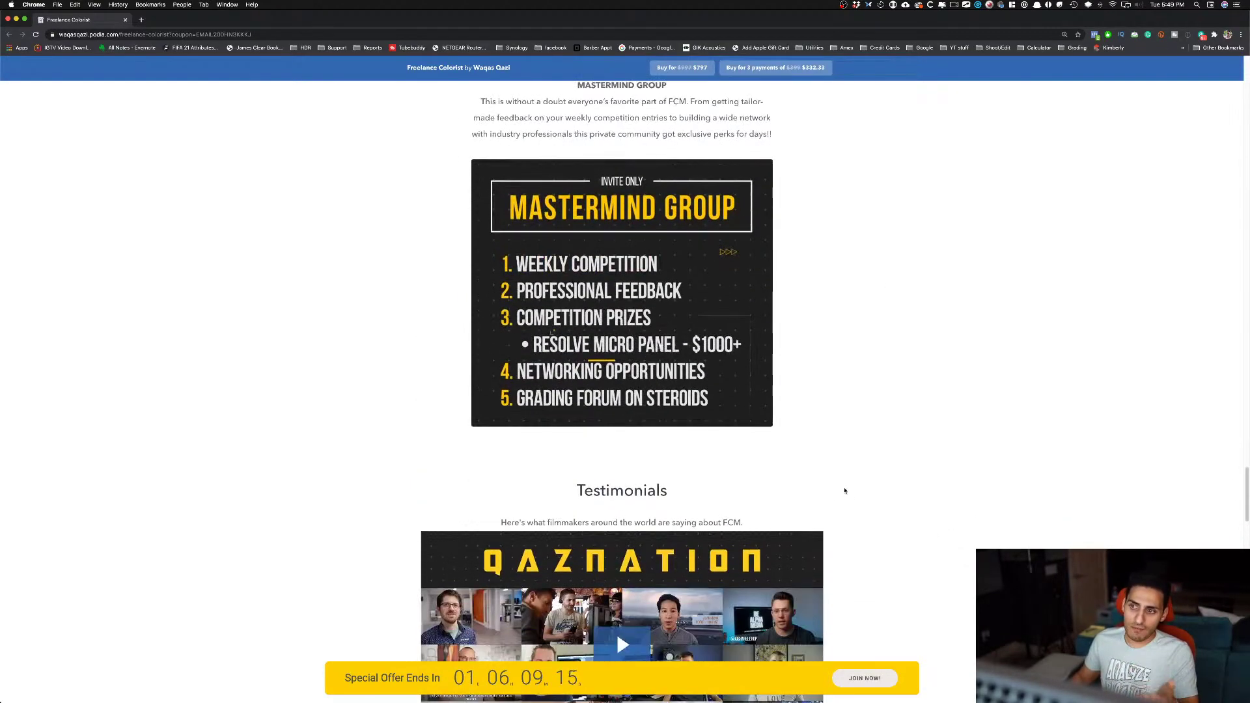
{"action": "scroll", "coordinate": [848, 491], "scroll_direction": "up", "scroll_amount": 1}
{"action": "scroll", "coordinate": [848, 491], "scroll_direction": "up", "scroll_amount": 1}
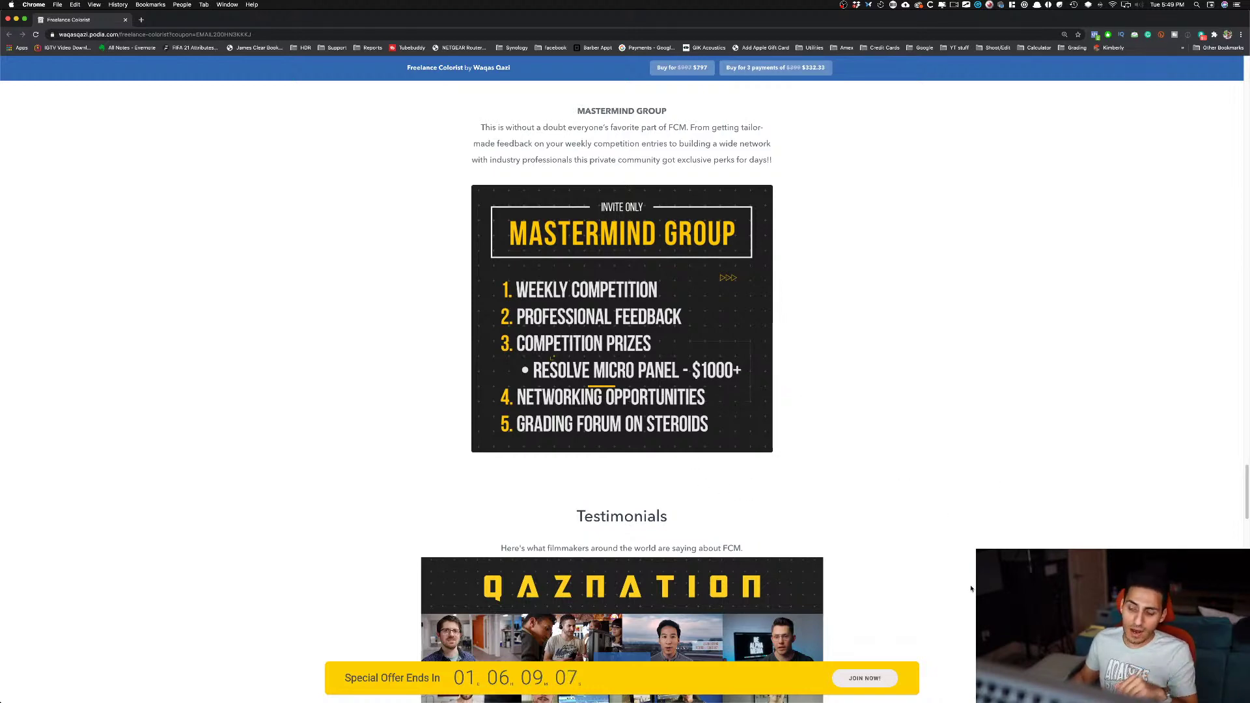
{"action": "scroll", "coordinate": [973, 595], "scroll_direction": "down", "scroll_amount": 5}
{"action": "scroll", "coordinate": [973, 594], "scroll_direction": "down", "scroll_amount": 4}
{"action": "scroll", "coordinate": [910, 509], "scroll_direction": "down", "scroll_amount": 3}
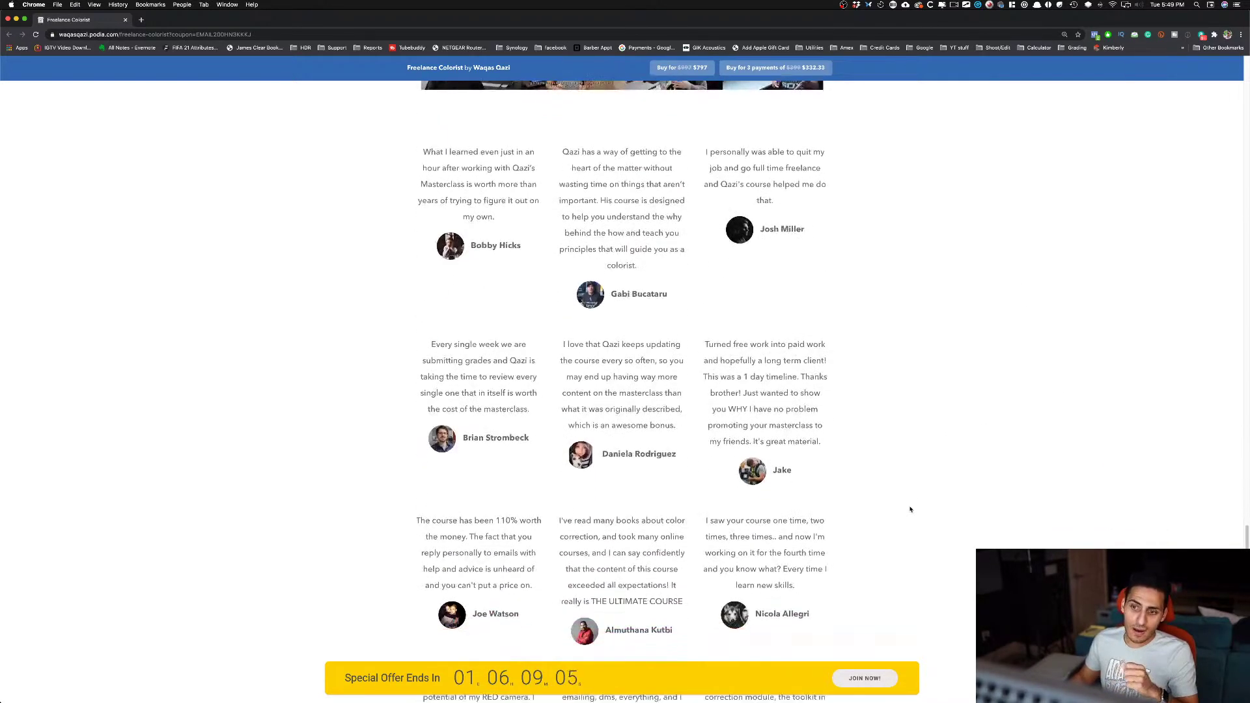
{"action": "scroll", "coordinate": [338, 185], "scroll_direction": "down", "scroll_amount": 1}
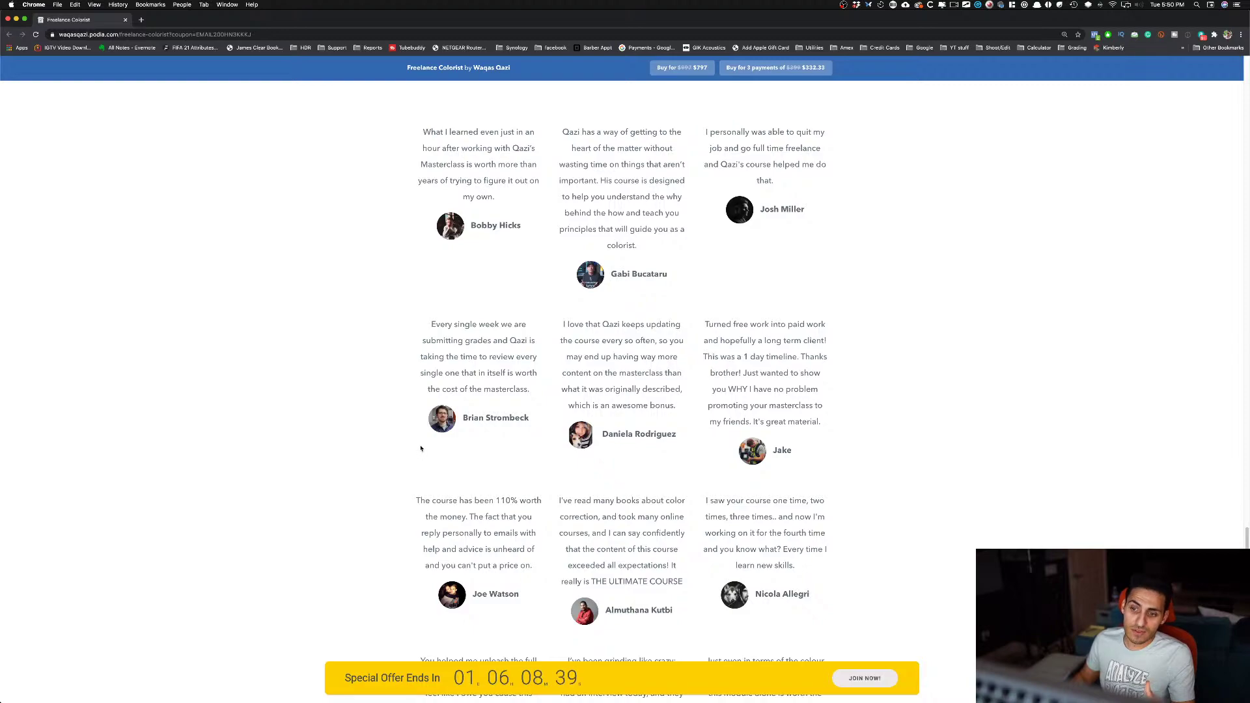
{"action": "scroll", "coordinate": [820, 422], "scroll_direction": "down", "scroll_amount": 12}
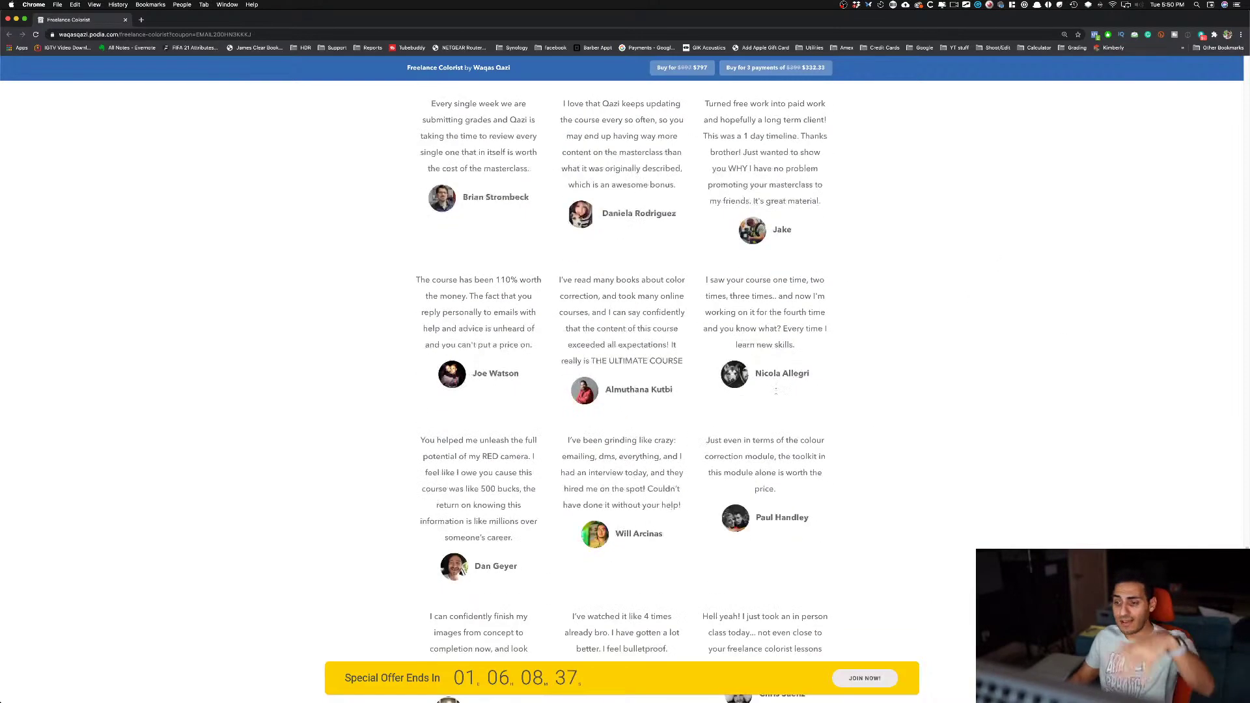
{"action": "scroll", "coordinate": [768, 284], "scroll_direction": "up", "scroll_amount": 10}
{"action": "scroll", "coordinate": [769, 283], "scroll_direction": "up", "scroll_amount": 15}
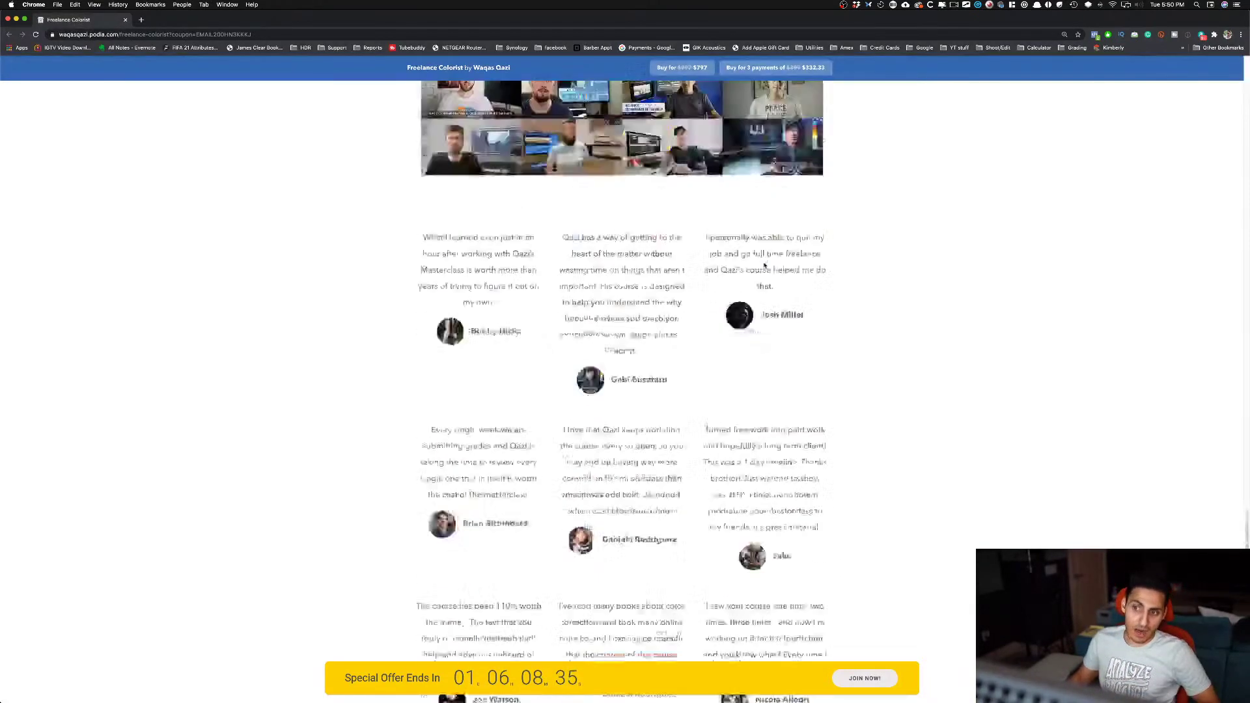
{"action": "scroll", "coordinate": [629, 398], "scroll_direction": "up", "scroll_amount": 20}
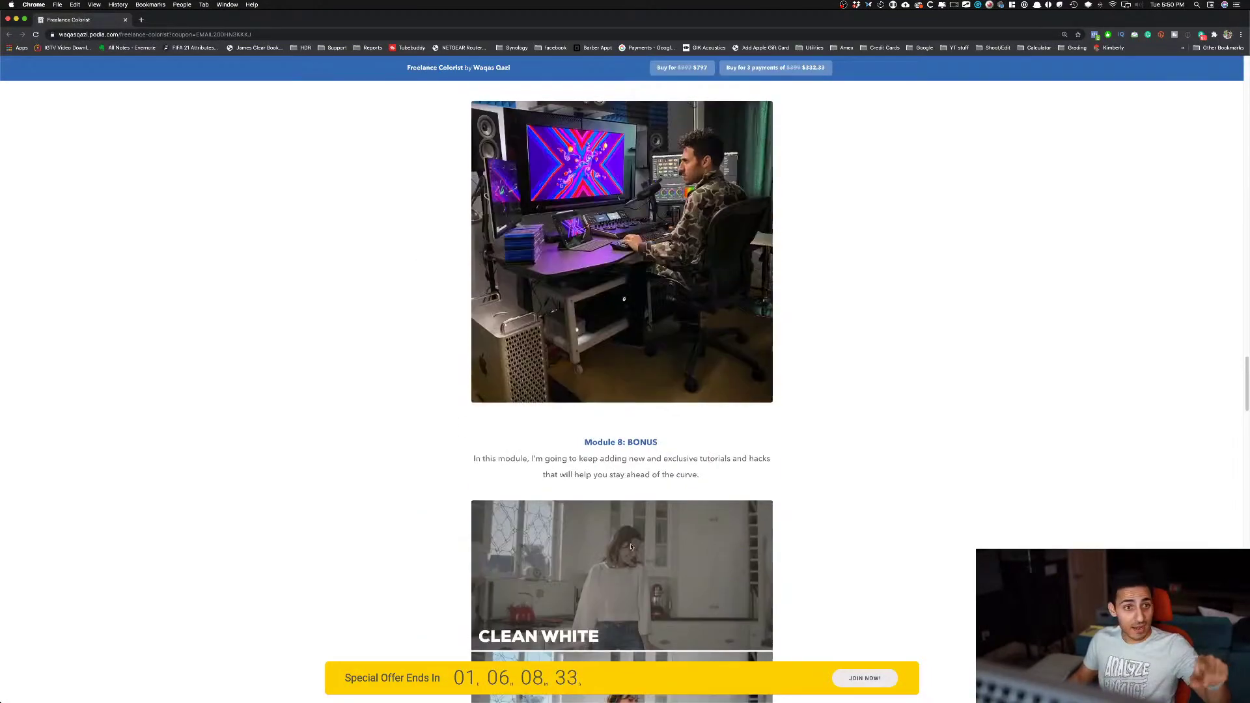
{"action": "scroll", "coordinate": [766, 316], "scroll_direction": "up", "scroll_amount": 20}
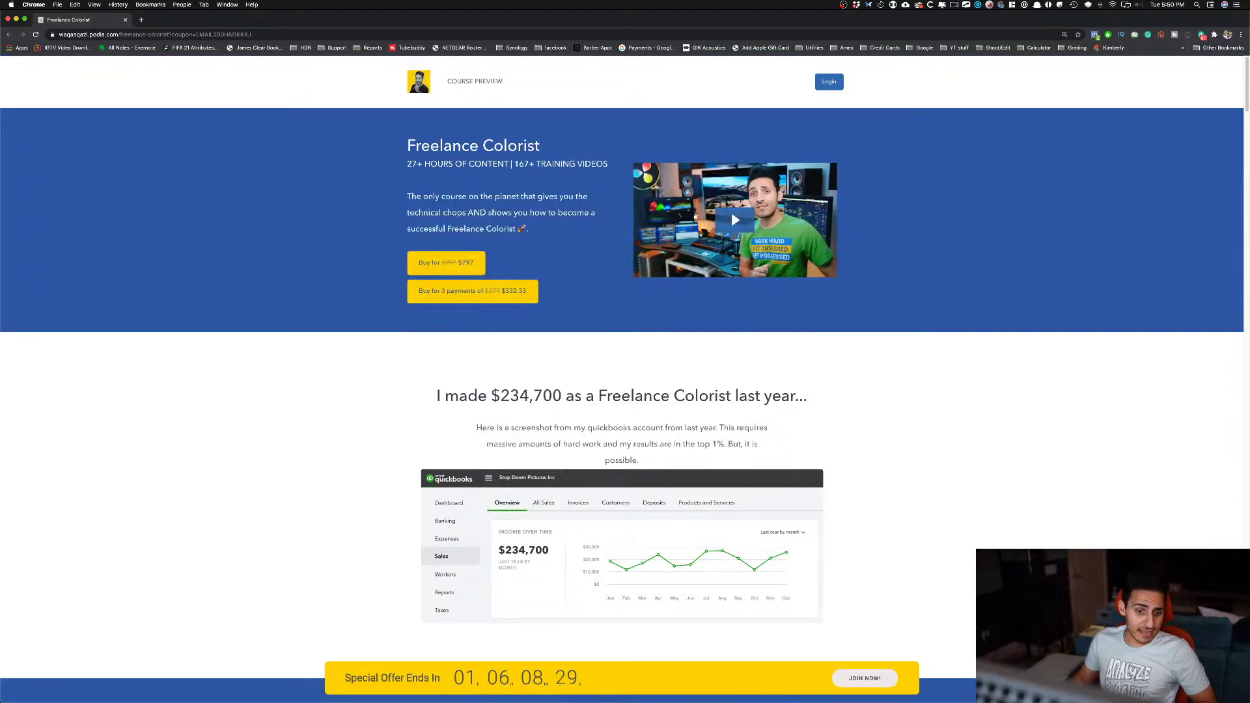
- Copy the web address of the Freelance Colorist course page
{"action": "key", "text": "super+Tab"}
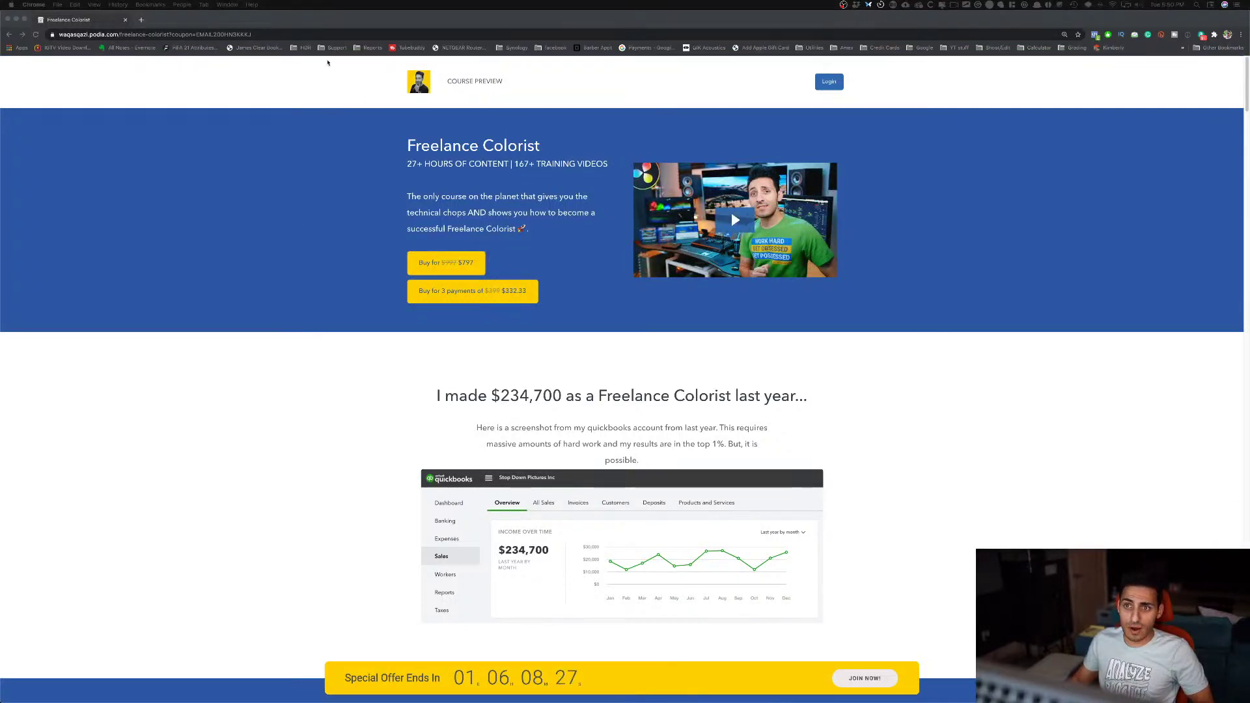
{"action": "left_click", "coordinate": [302, 34]}
{"action": "key", "text": "super+c"}
{"action": "key", "text": "super+Tab"}
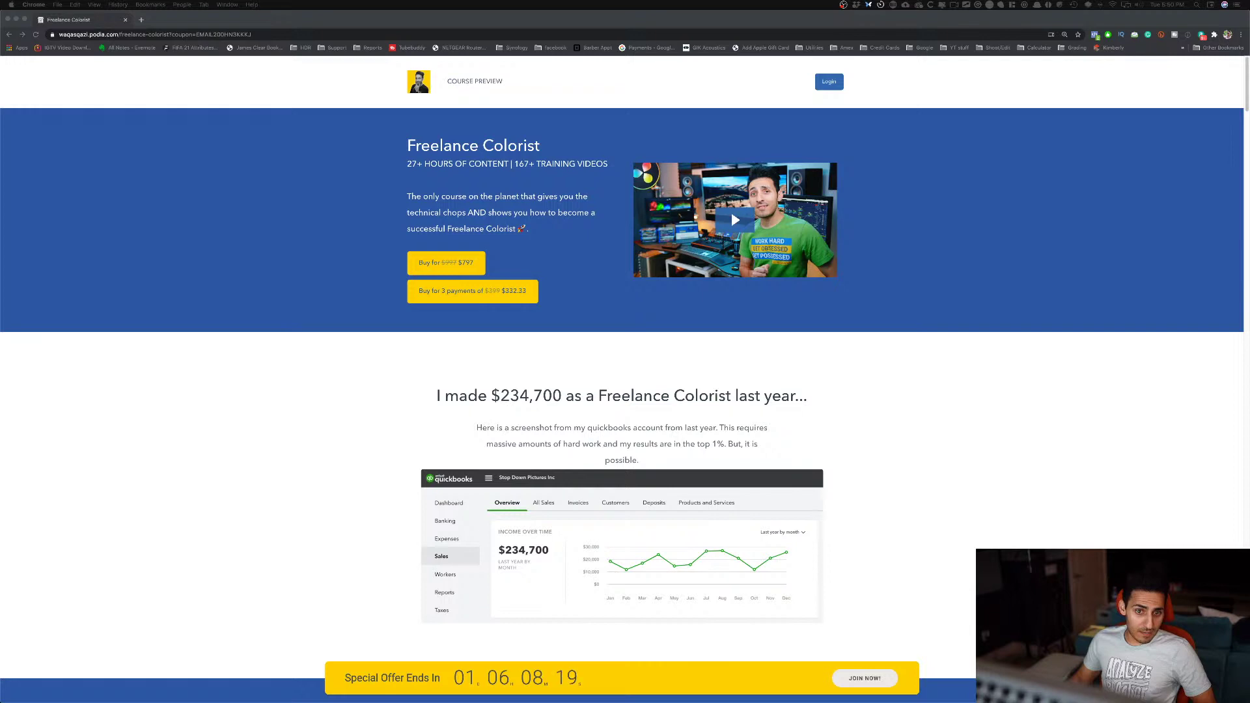
{"action": "left_click", "coordinate": [231, 267]}
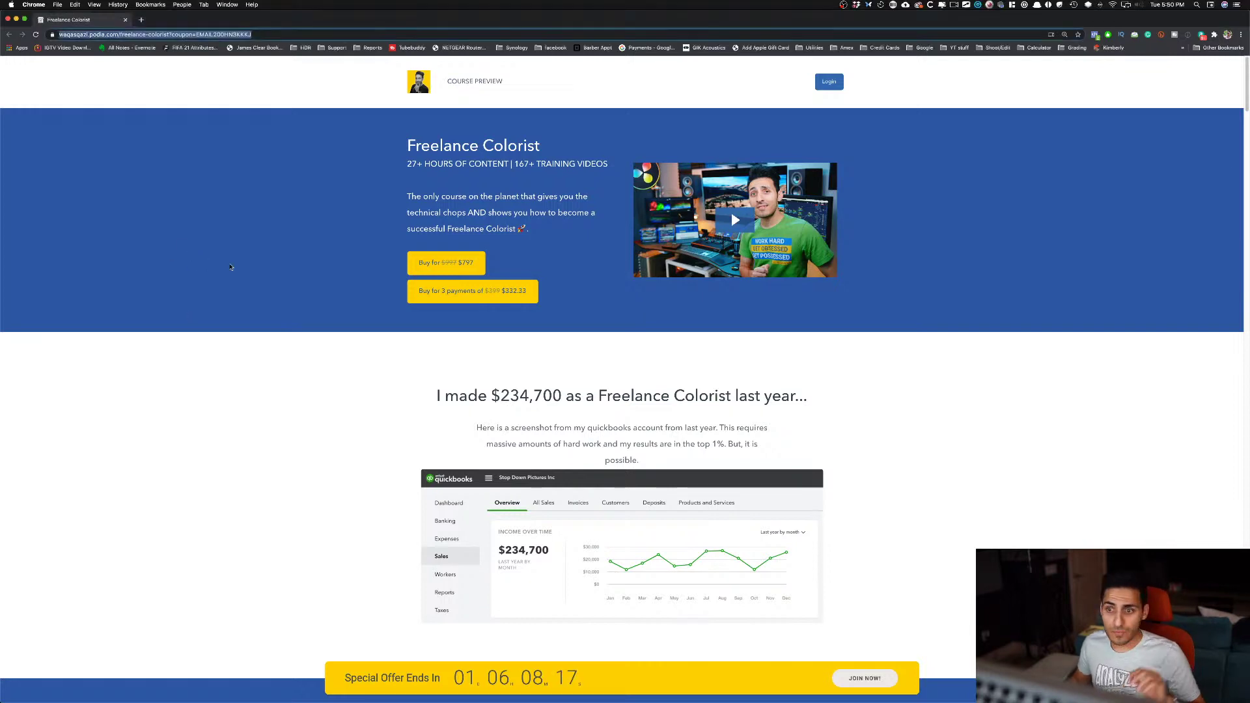
- Switch to DaVinci Resolve, label the first node nr and move it higher in the node graph
{"action": "key", "text": "super+Tab"}
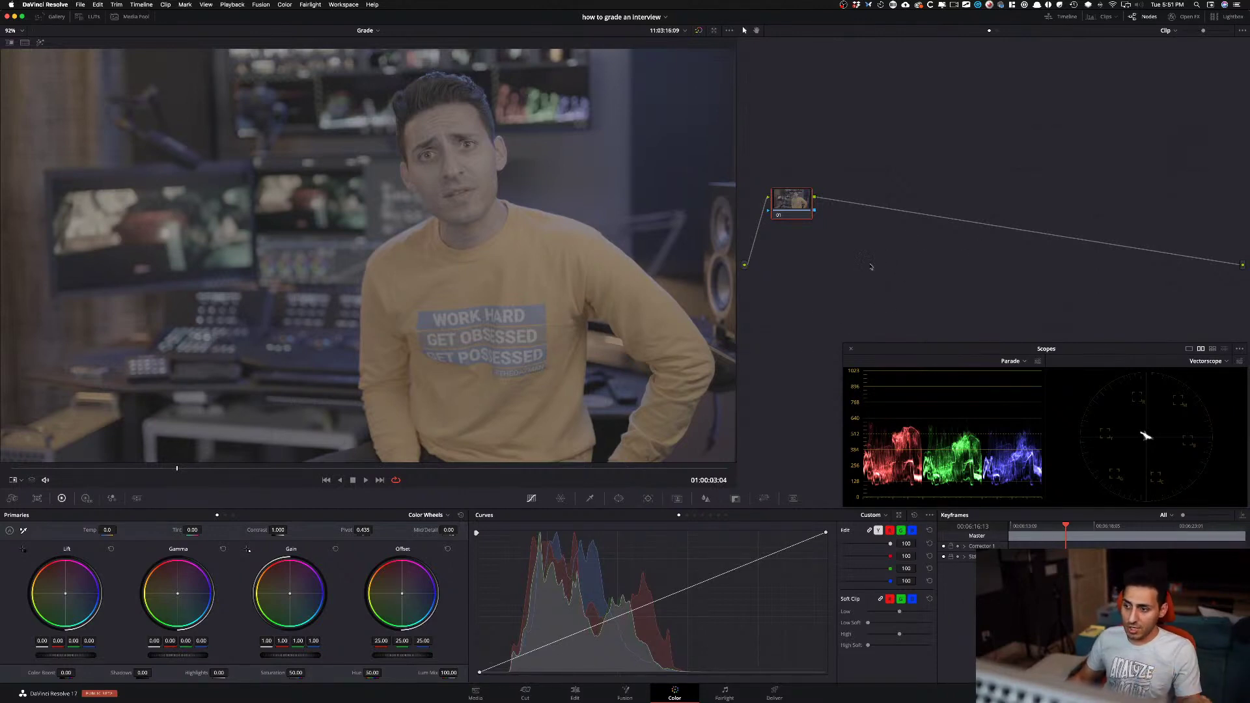
{"action": "left_click_drag", "start_coordinate": [782, 208], "coordinate": [784, 181]}
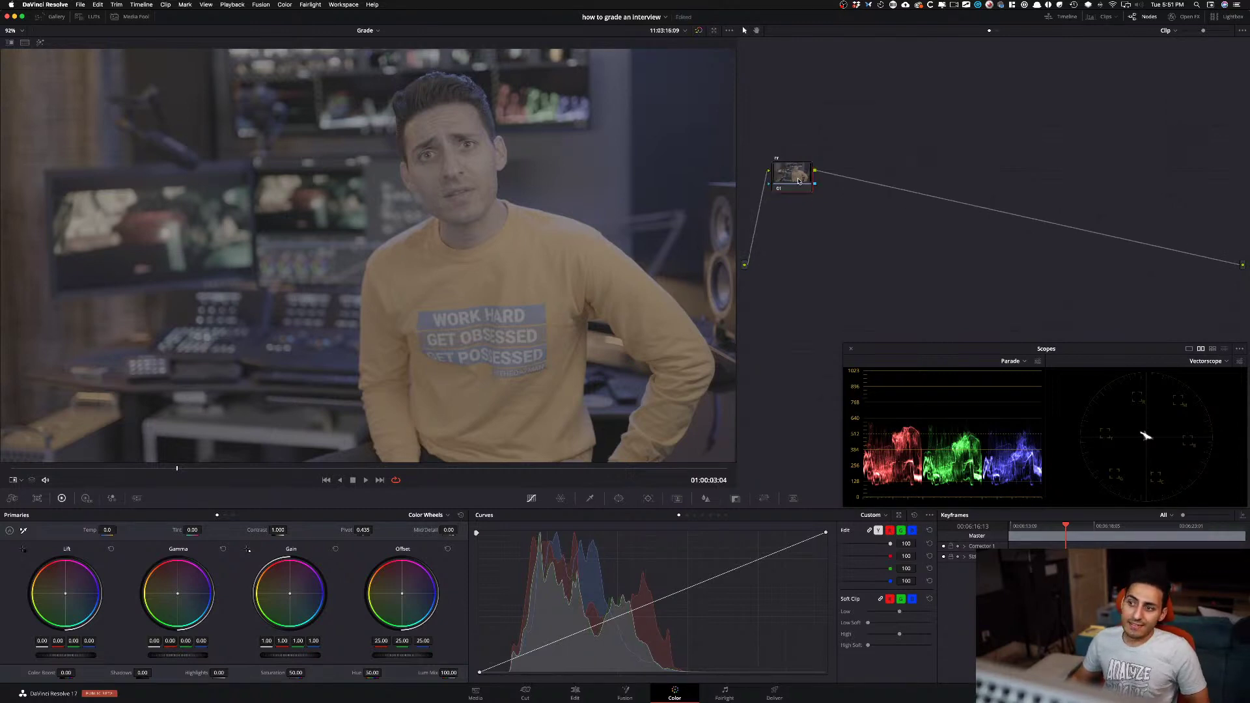
{"action": "left_click_drag", "start_coordinate": [788, 192], "coordinate": [789, 171]}
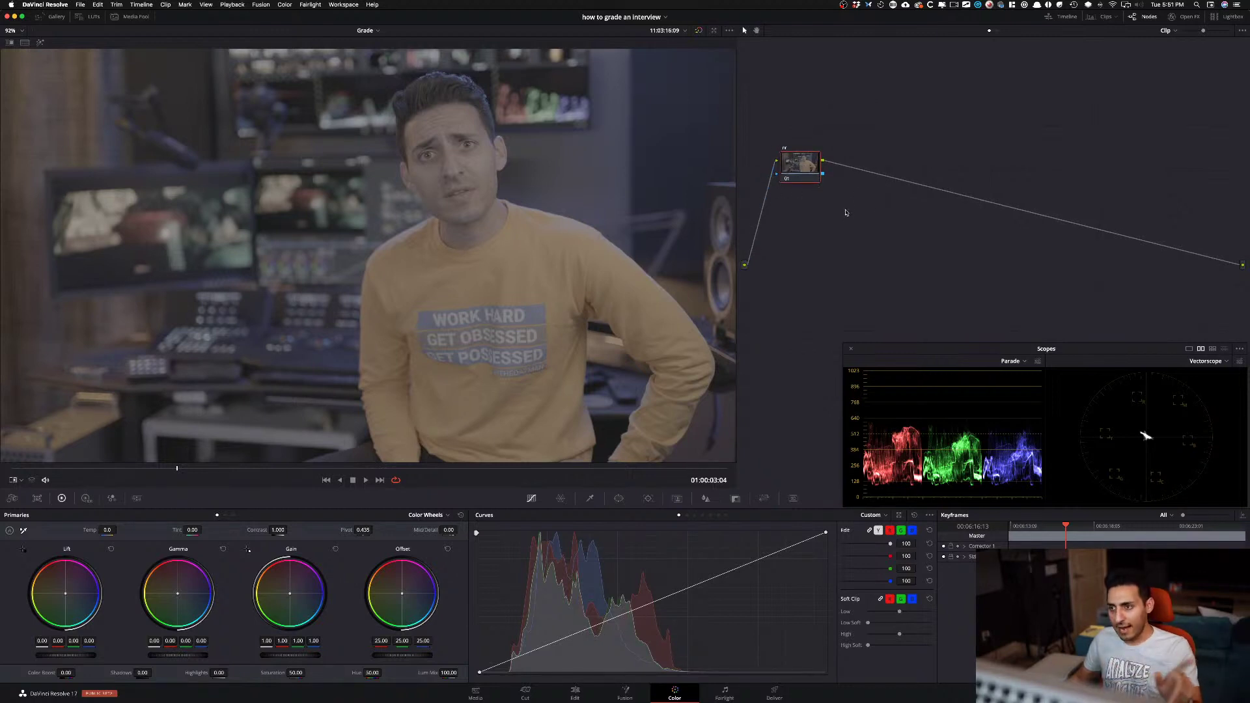
- Add a serial node after the first one, place it directly below that node and give it a label
{"action": "key", "text": "alt+s"}
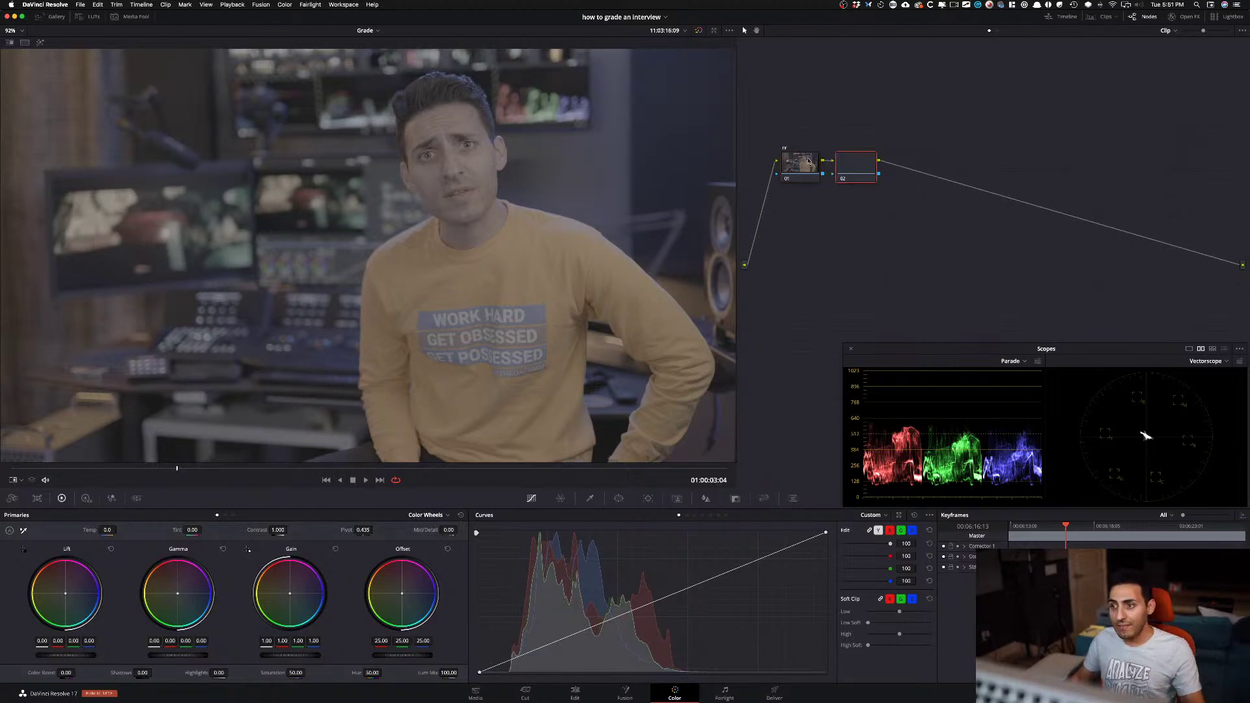
{"action": "left_click_drag", "start_coordinate": [852, 167], "coordinate": [814, 217]}
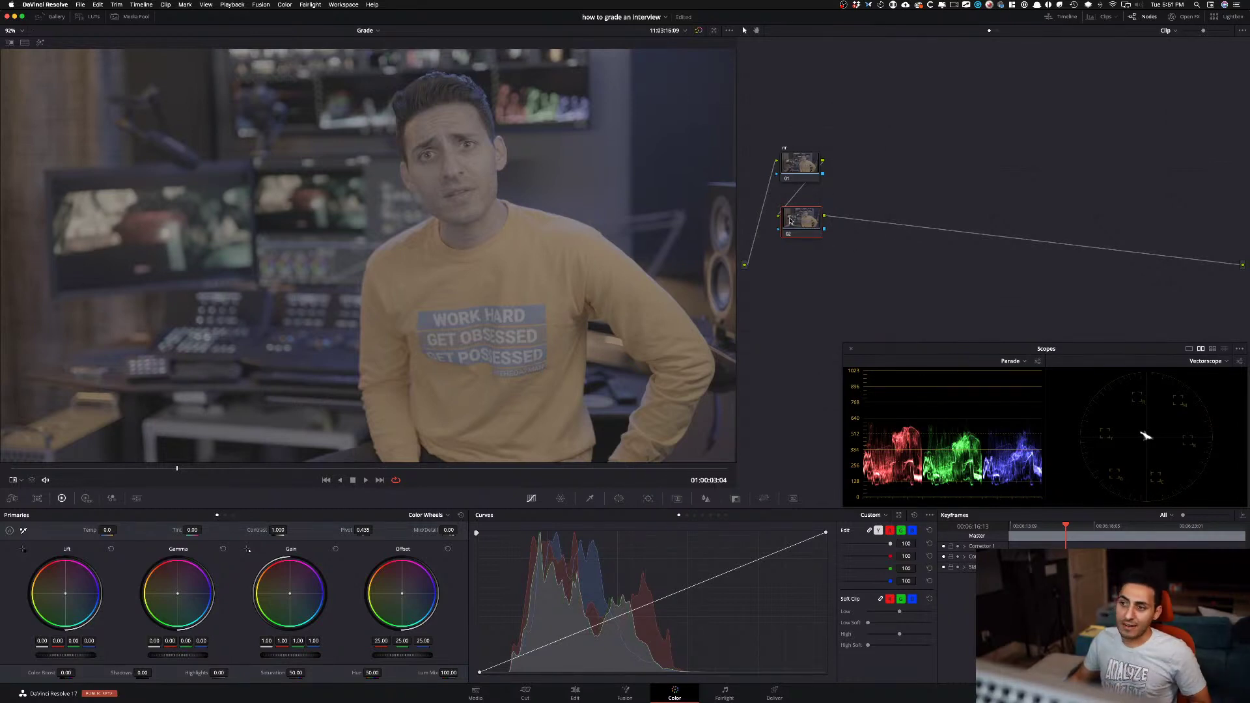
{"action": "left_click_drag", "start_coordinate": [801, 218], "coordinate": [800, 217]}
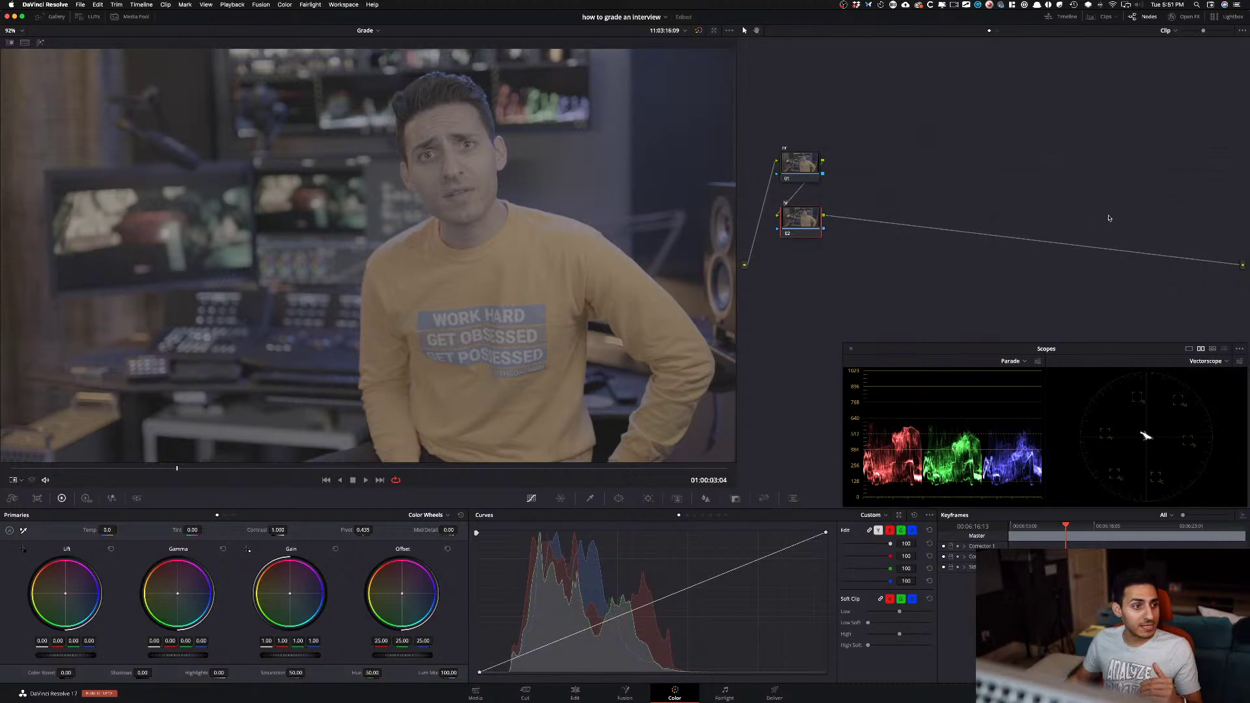
- Add a third serial node after the second one and label it temp/tint
{"action": "key", "text": "alt+s"}
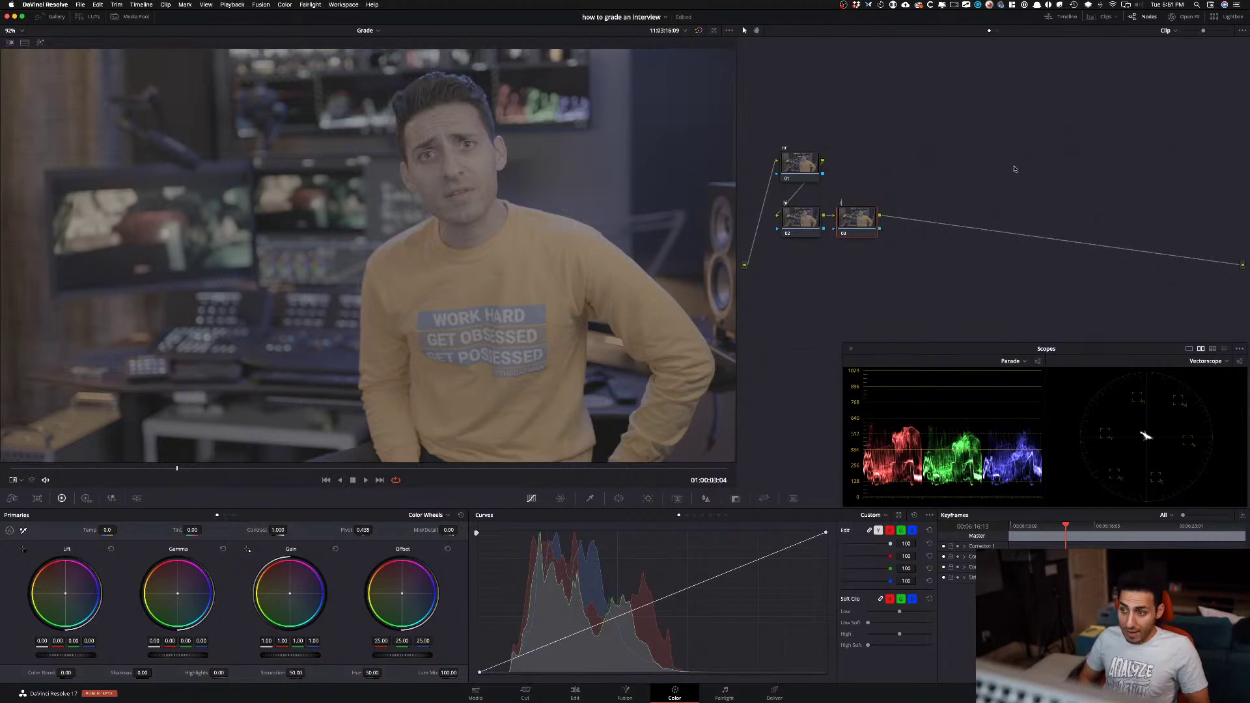
{"action": "type", "text": "temp"}
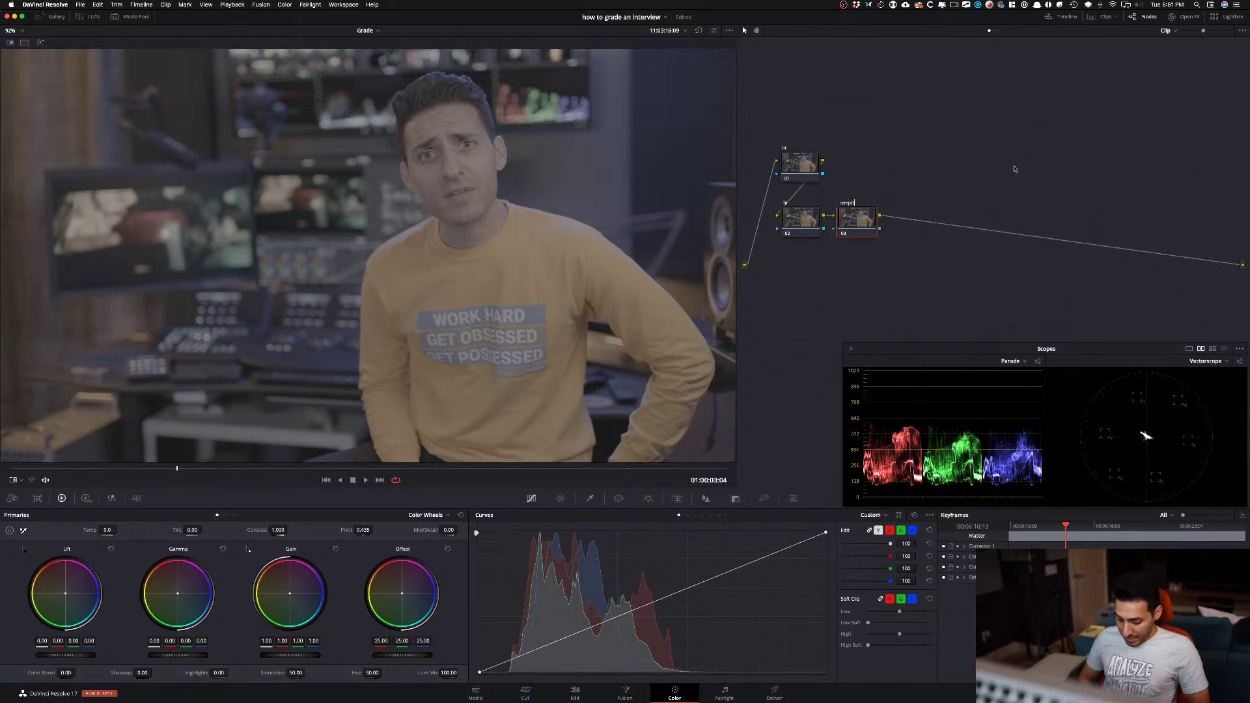
{"action": "type", "text": "/tint"}
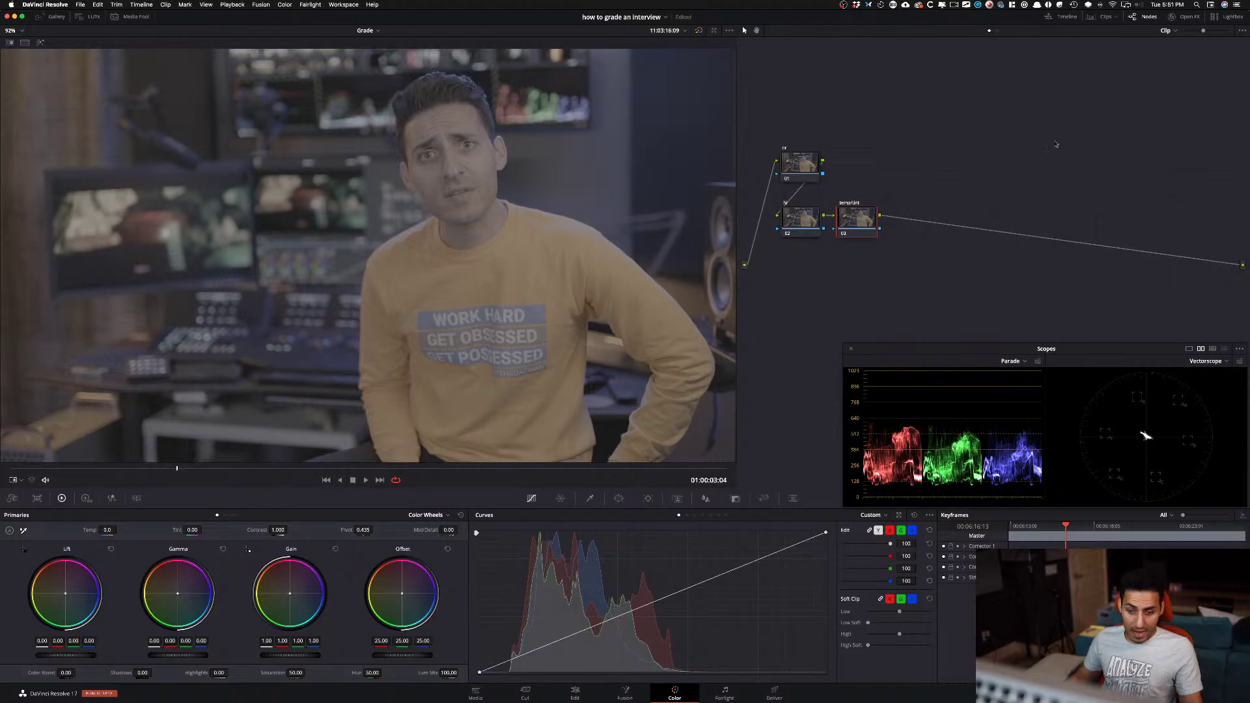
- Append three serial nodes after the temp/tint node, labelling them hdr, pri and cur in that order
{"action": "key", "text": "alt+s"}
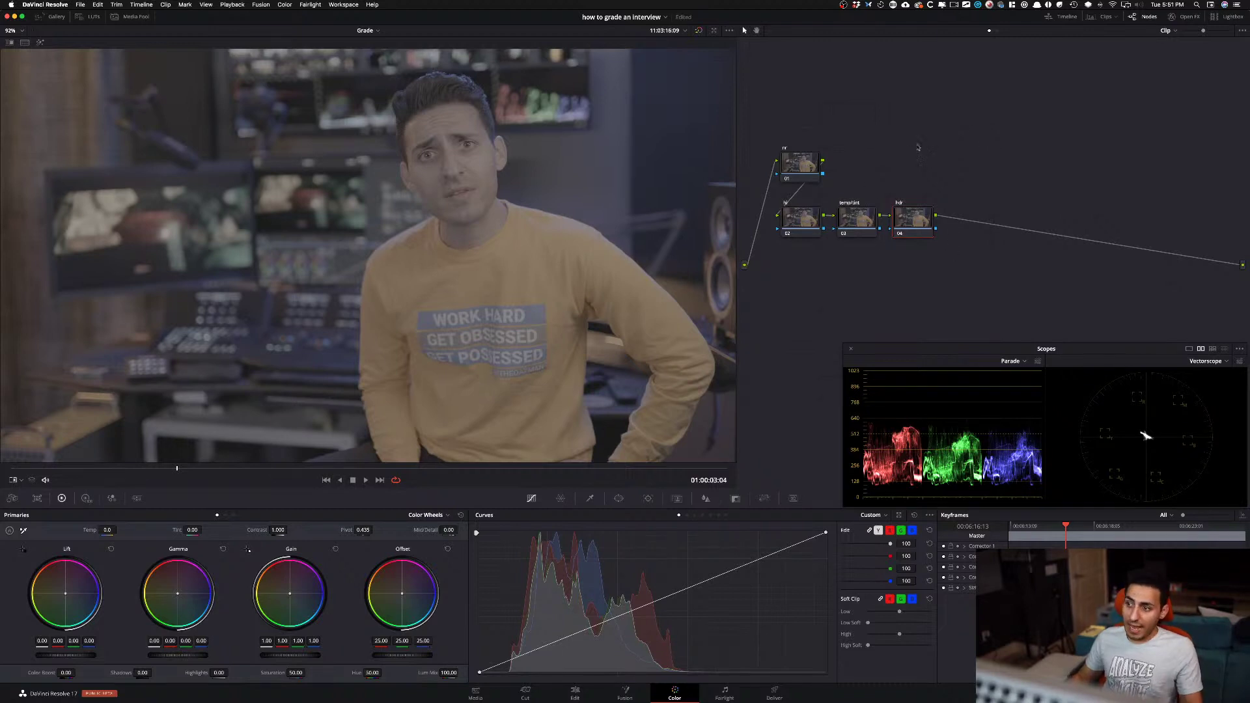
{"action": "key", "text": "alt+s"}
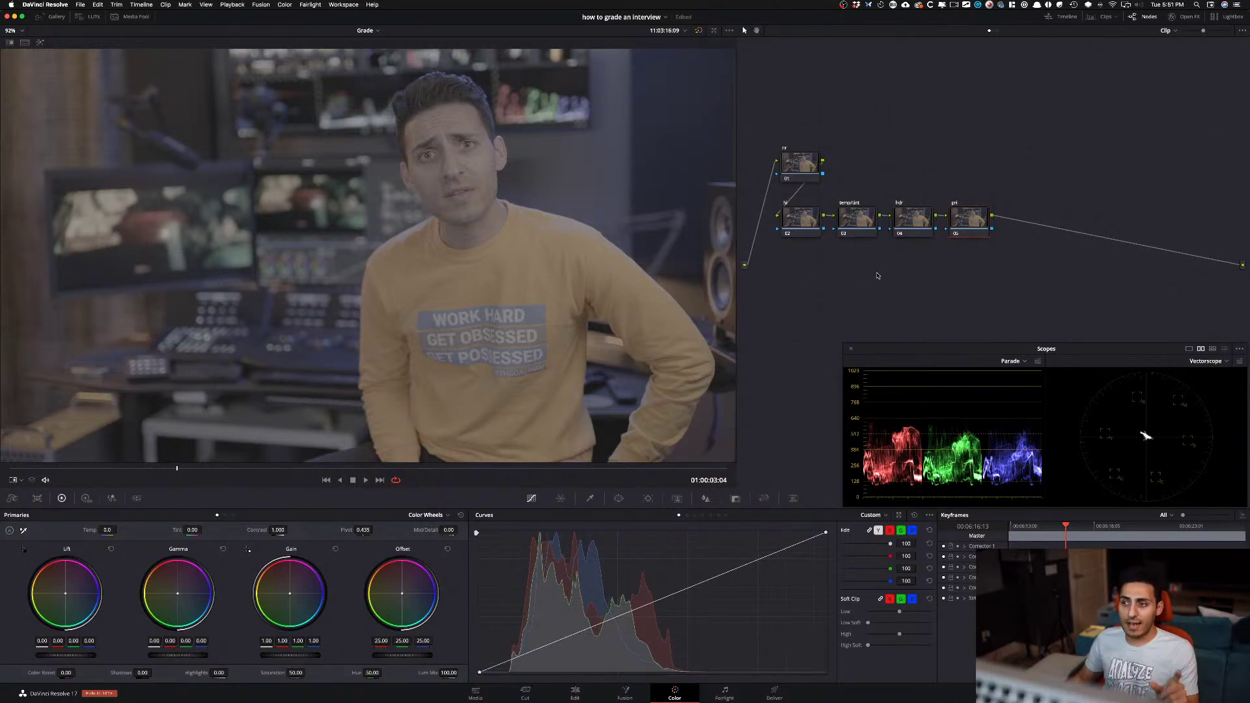
{"action": "key", "text": "alt+s"}
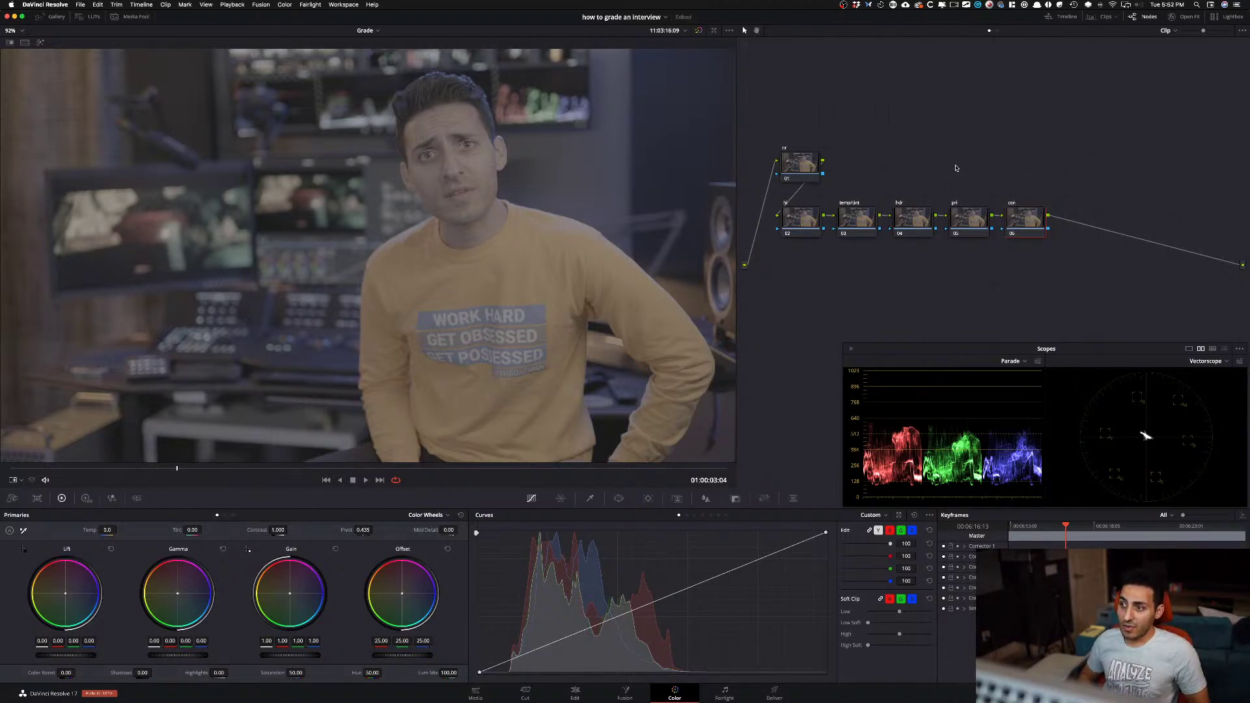
- Append two more serial nodes to the end of the chain with labels, naming the first of them log
{"action": "key", "text": "alt+s"}
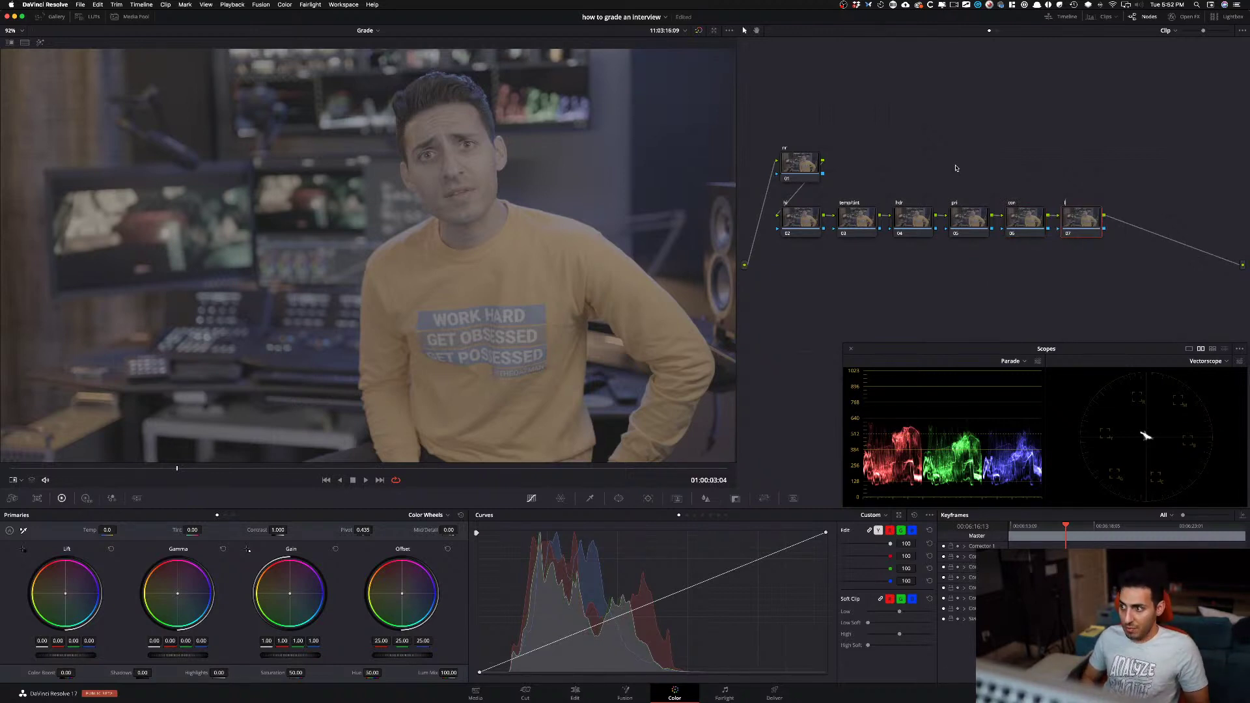
{"action": "key", "text": "Return"}
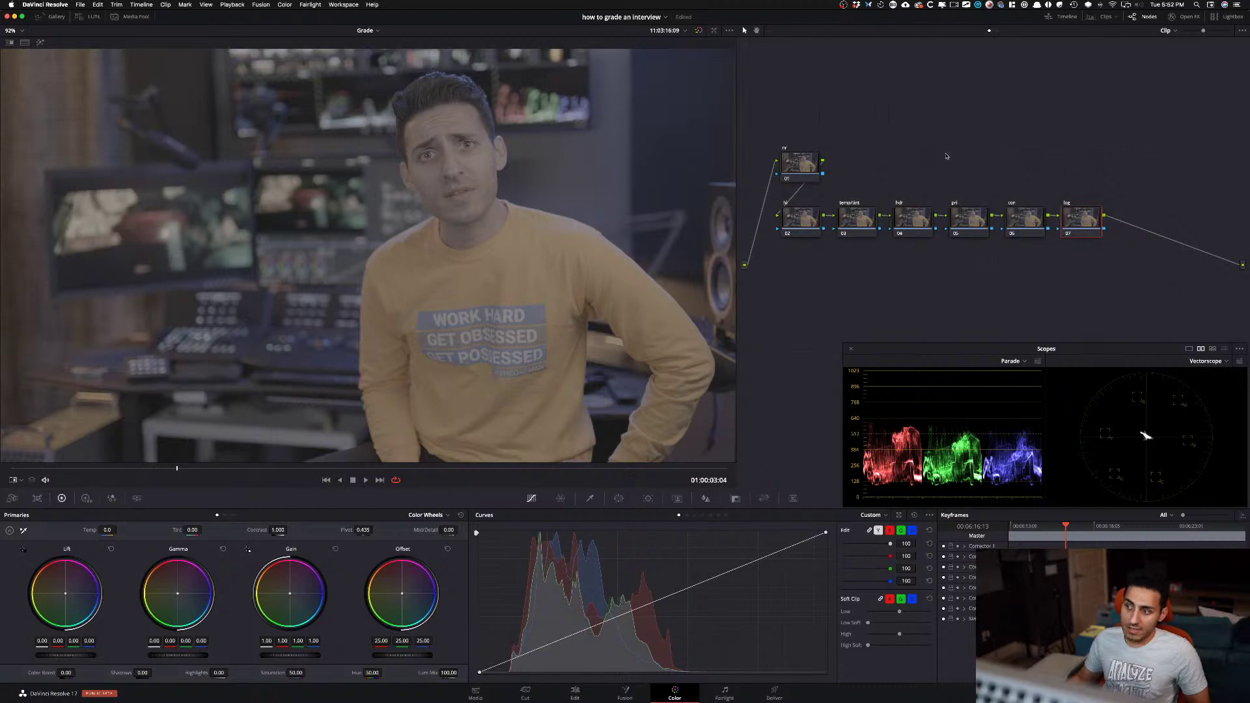
{"action": "key", "text": "alt+s"}
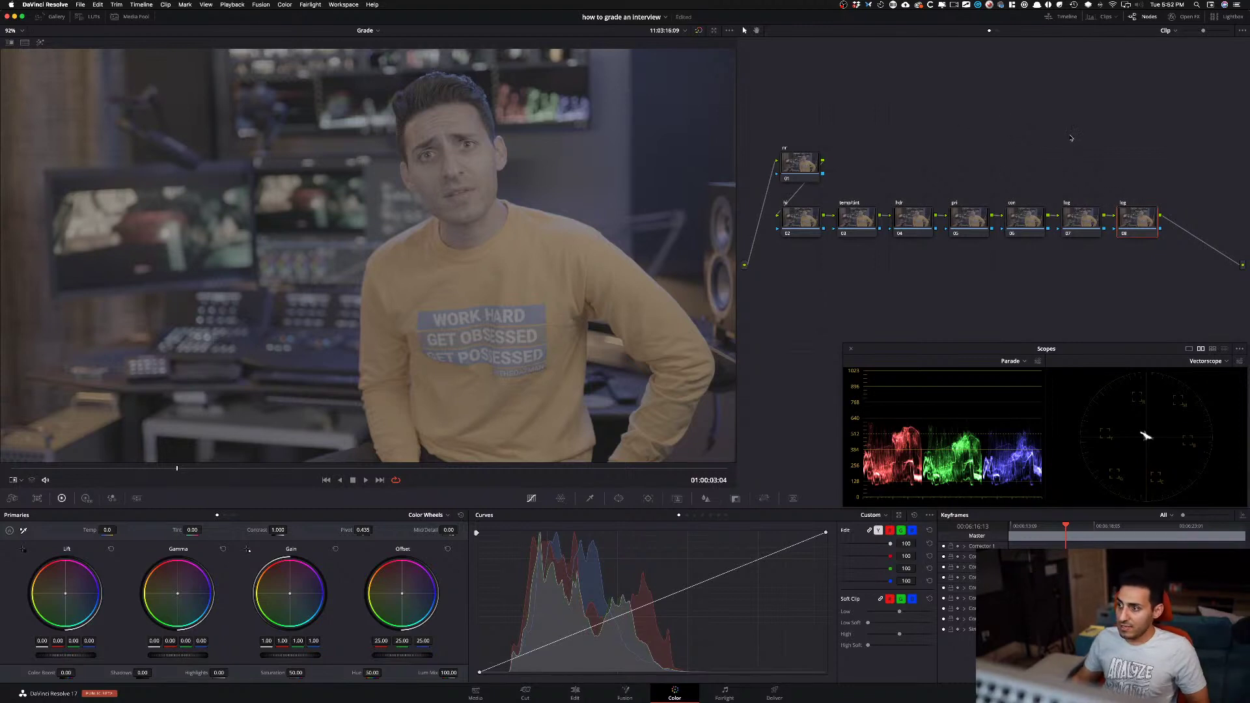
- Go back to the second-to-last node in the chain and relabel it c curves
{"action": "key", "text": "alt+shift+semicolon"}
{"action": "key", "text": "F2"}
{"action": "type", "text": "c"}
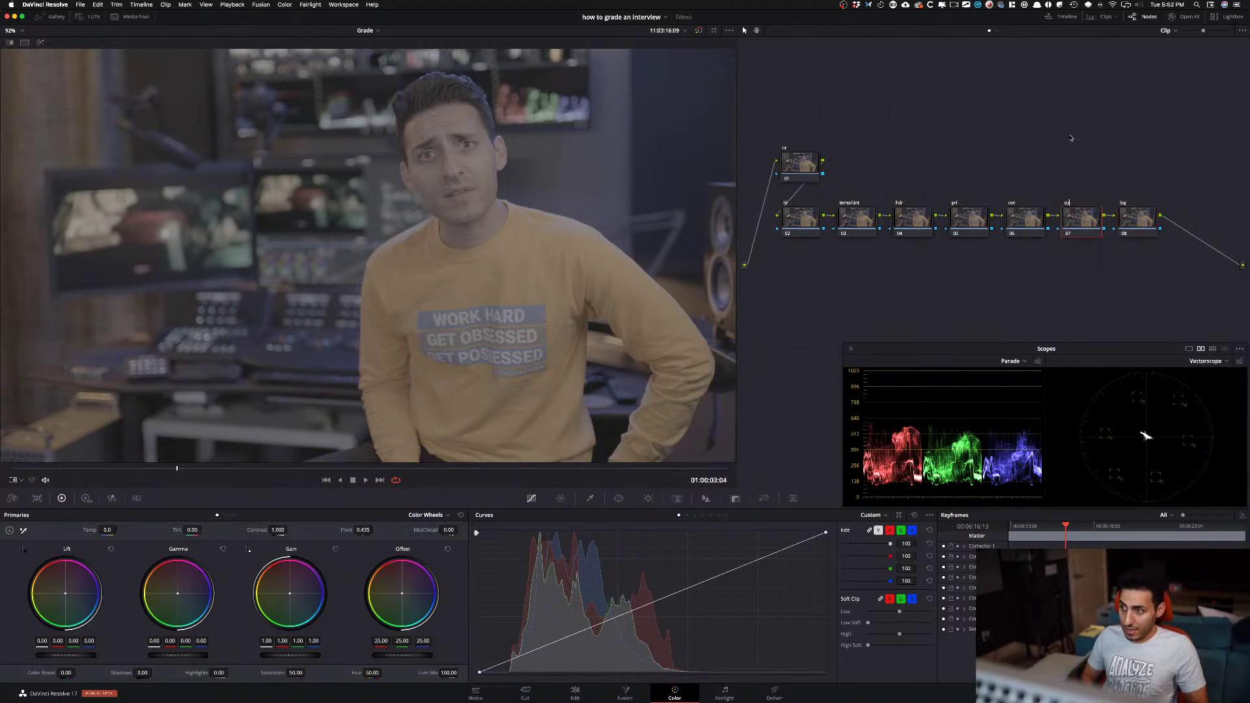
{"action": "type", "text": " curves"}
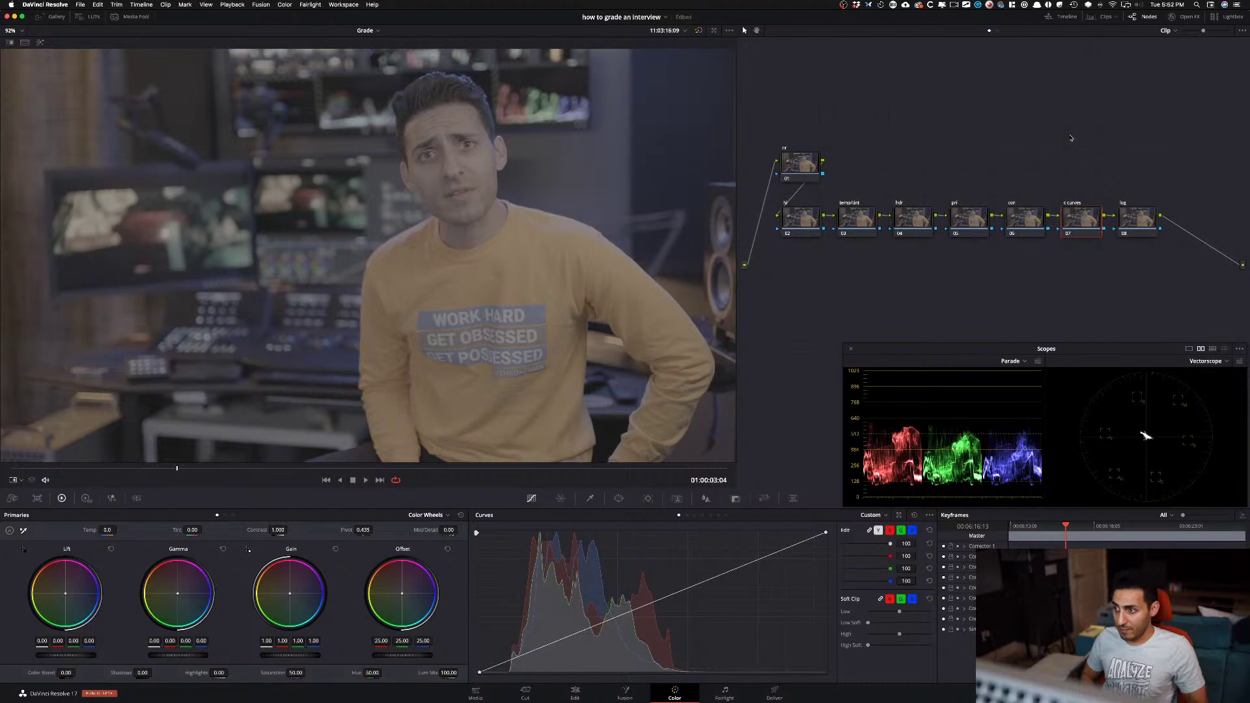
- Add a serial node after the log node, label it hsl curves and place it in a new row below the hdr node
{"action": "key", "text": "alt+shift+apostrophe"}
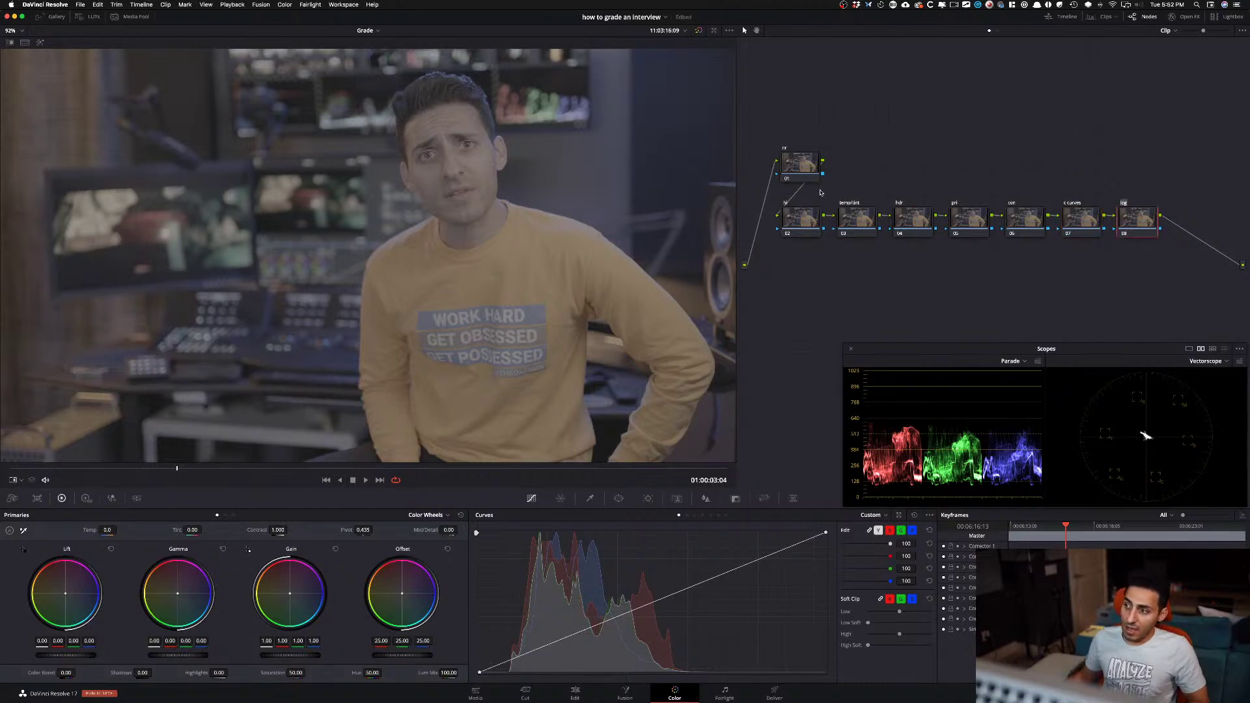
{"action": "key", "text": "alt+s"}
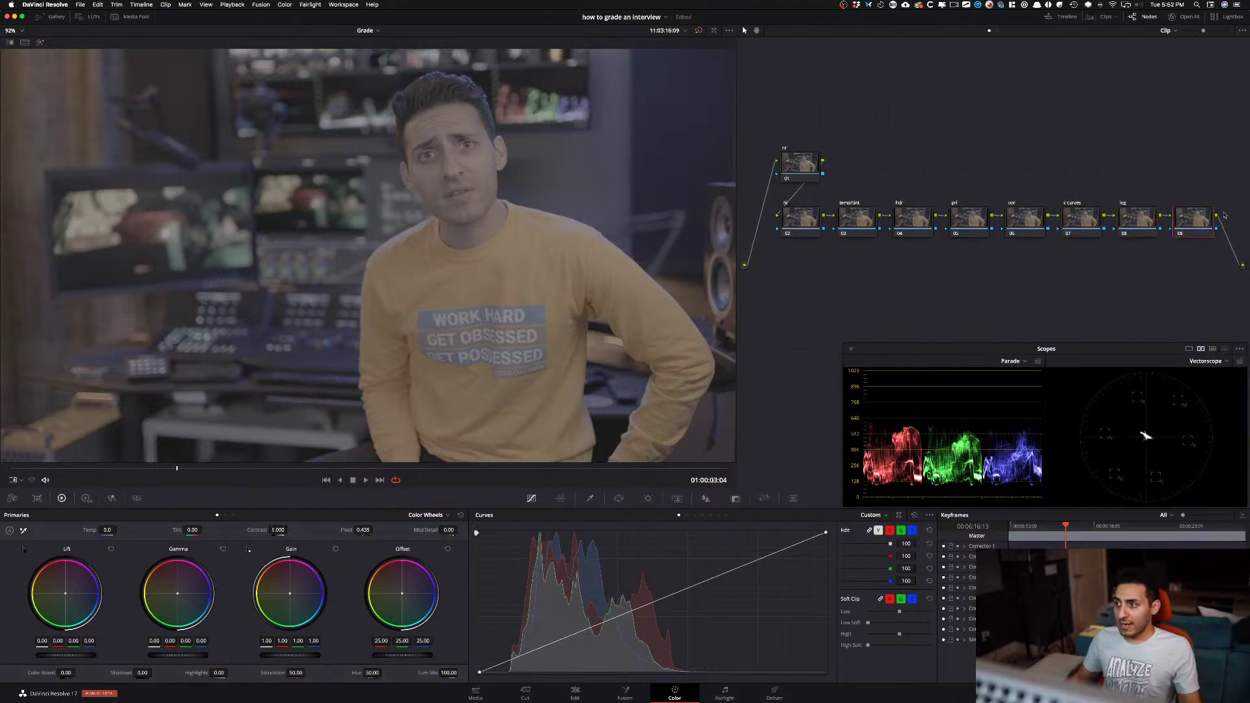
{"action": "left_click_drag", "start_coordinate": [1141, 239], "coordinate": [910, 269]}
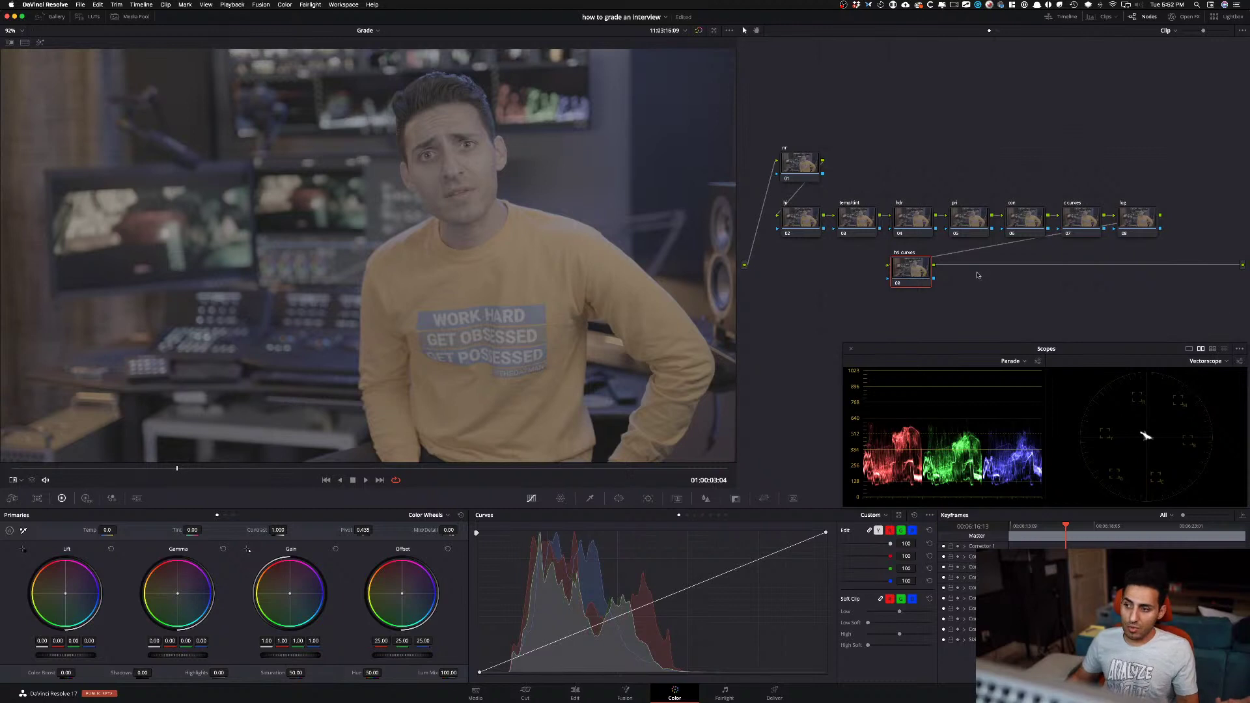
{"action": "left_click_drag", "start_coordinate": [901, 269], "coordinate": [902, 268]}
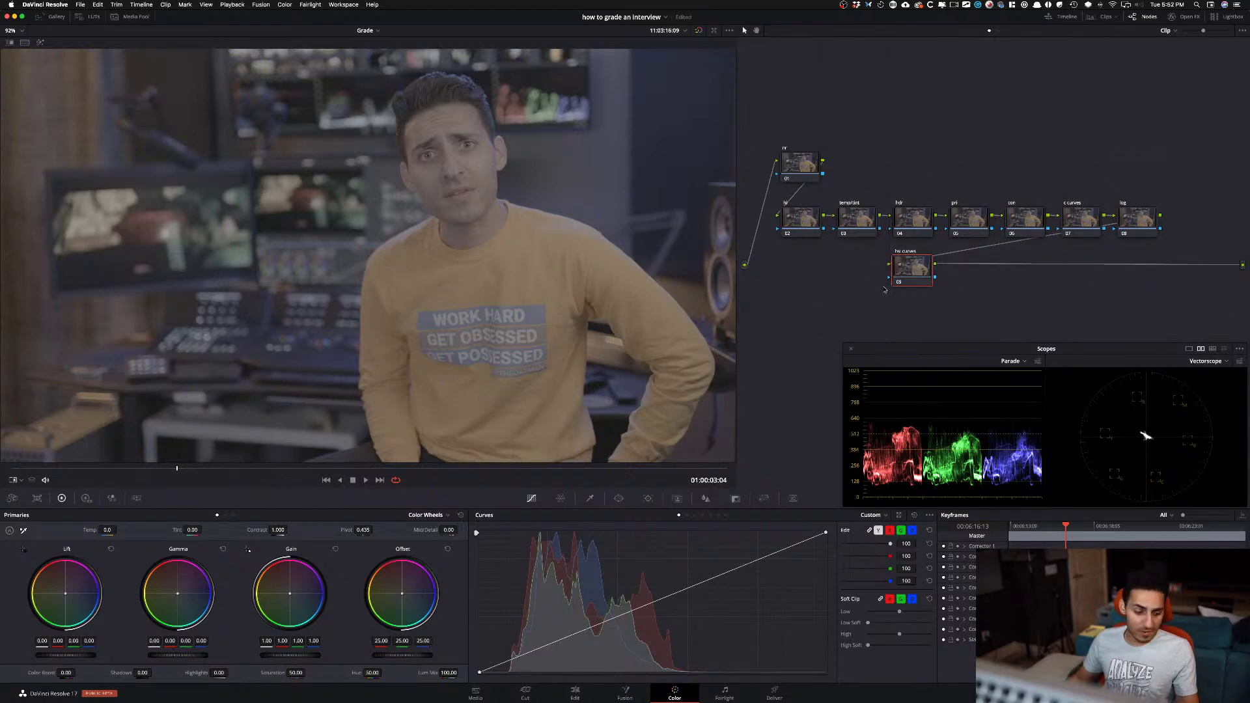
- Append two serial nodes after the hsl curves node, labelling them sharpen and grain
{"action": "key", "text": "alt+s"}
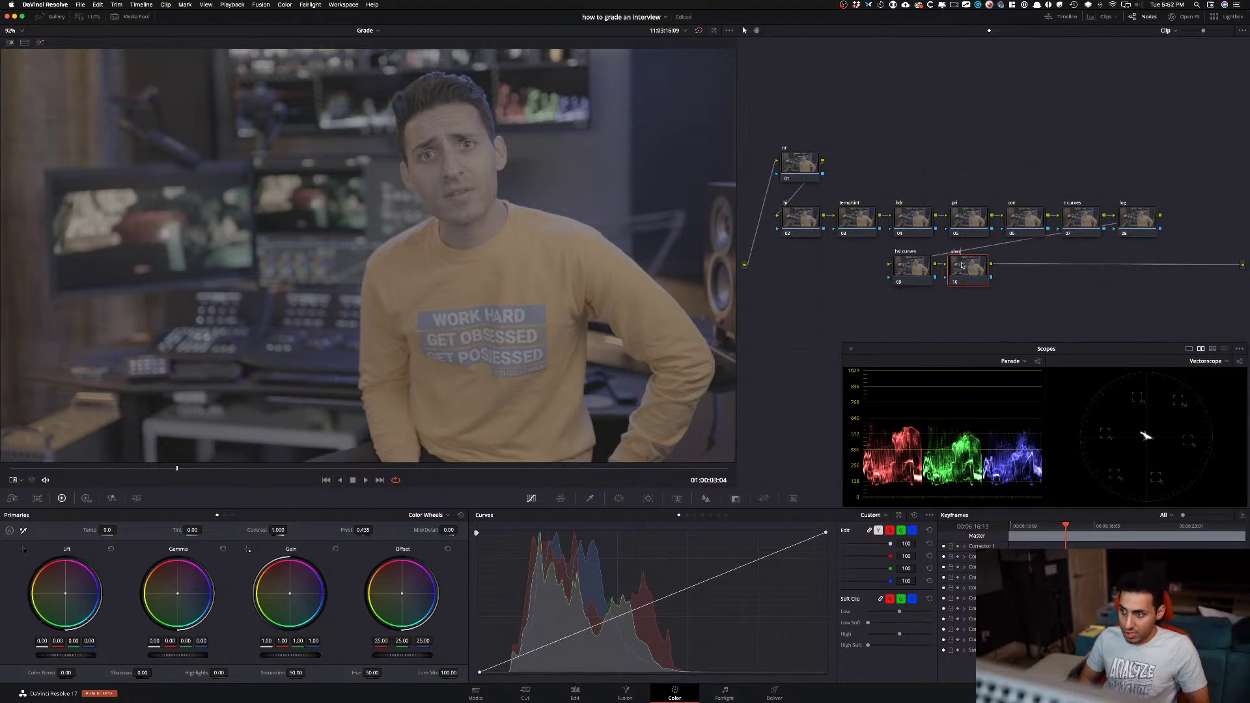
{"action": "key", "text": "alt+s"}
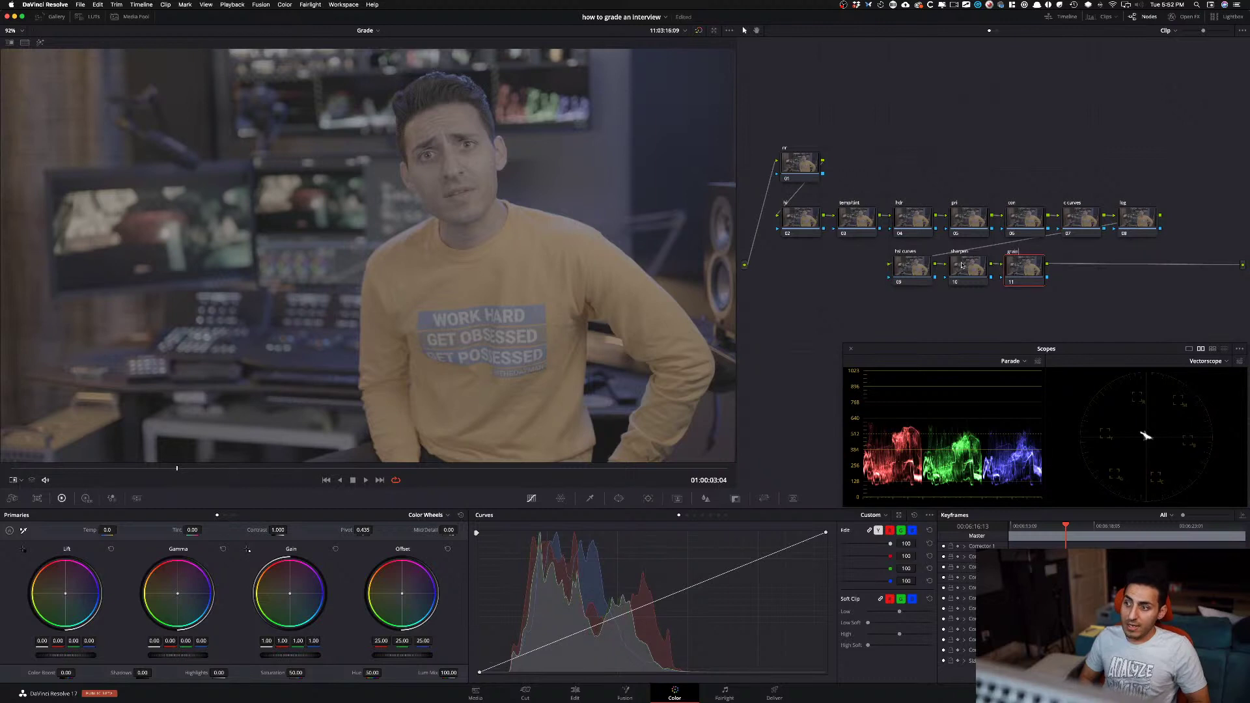
{"action": "key", "text": "Return"}
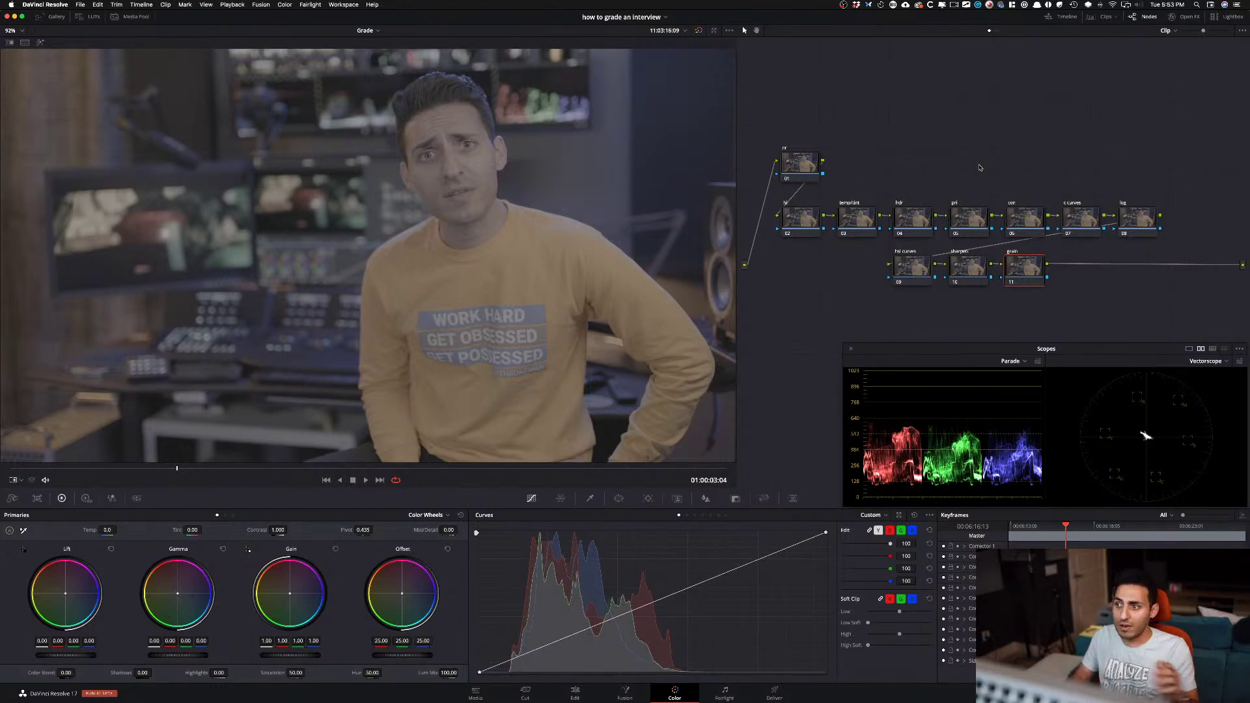
- Raise the con node's contrast to 1.484 and saturation to 78.65, and compare the image with that node off and on
{"action": "left_click", "coordinate": [1027, 219]}
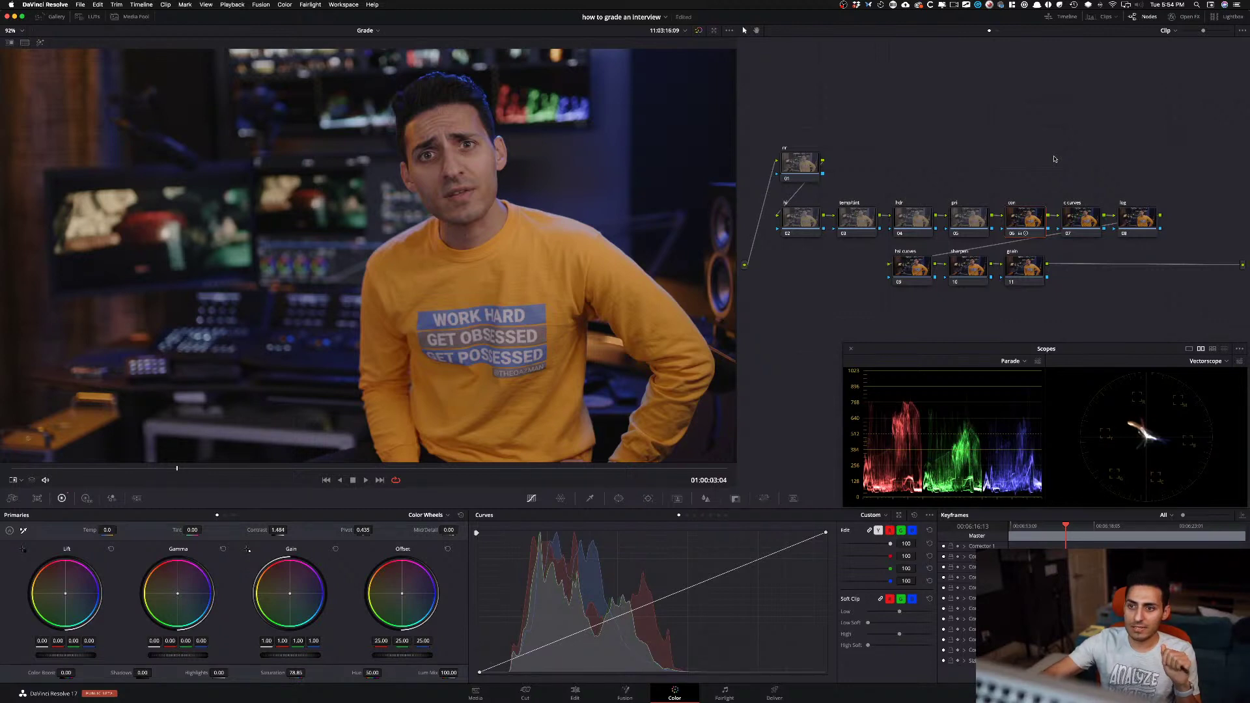
{"action": "key", "text": "super+d"}
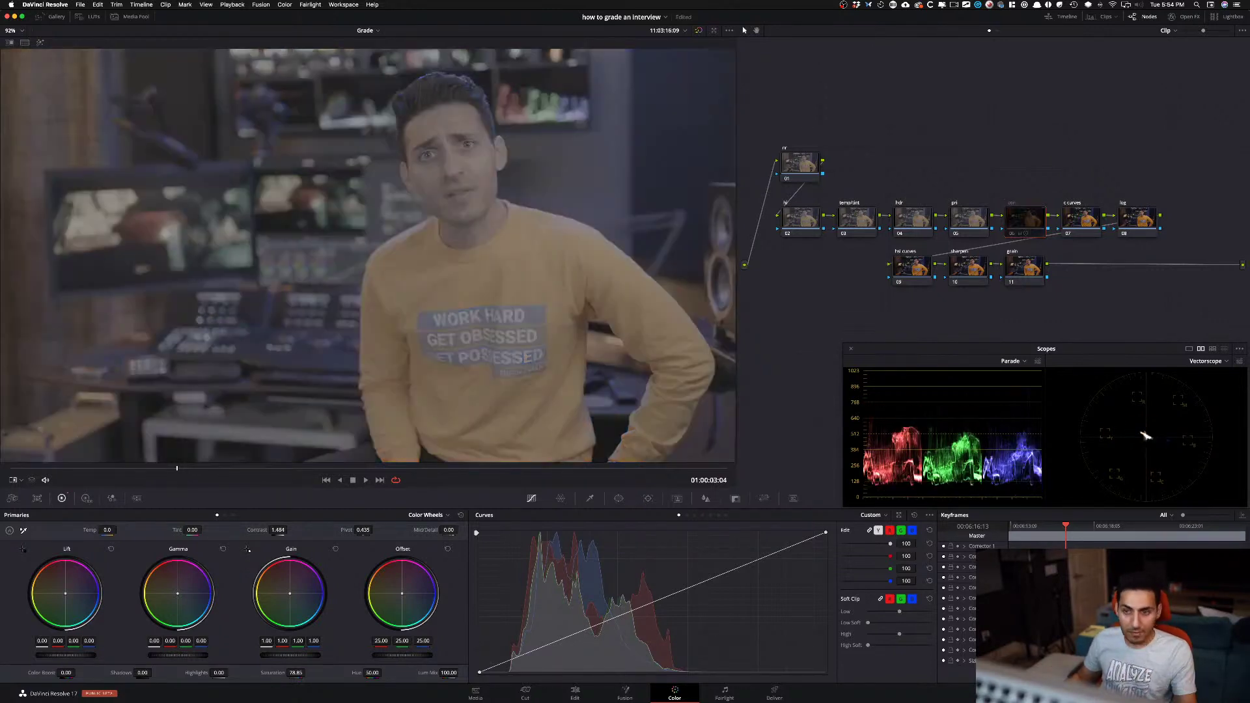
{"action": "key", "text": "super+d"}
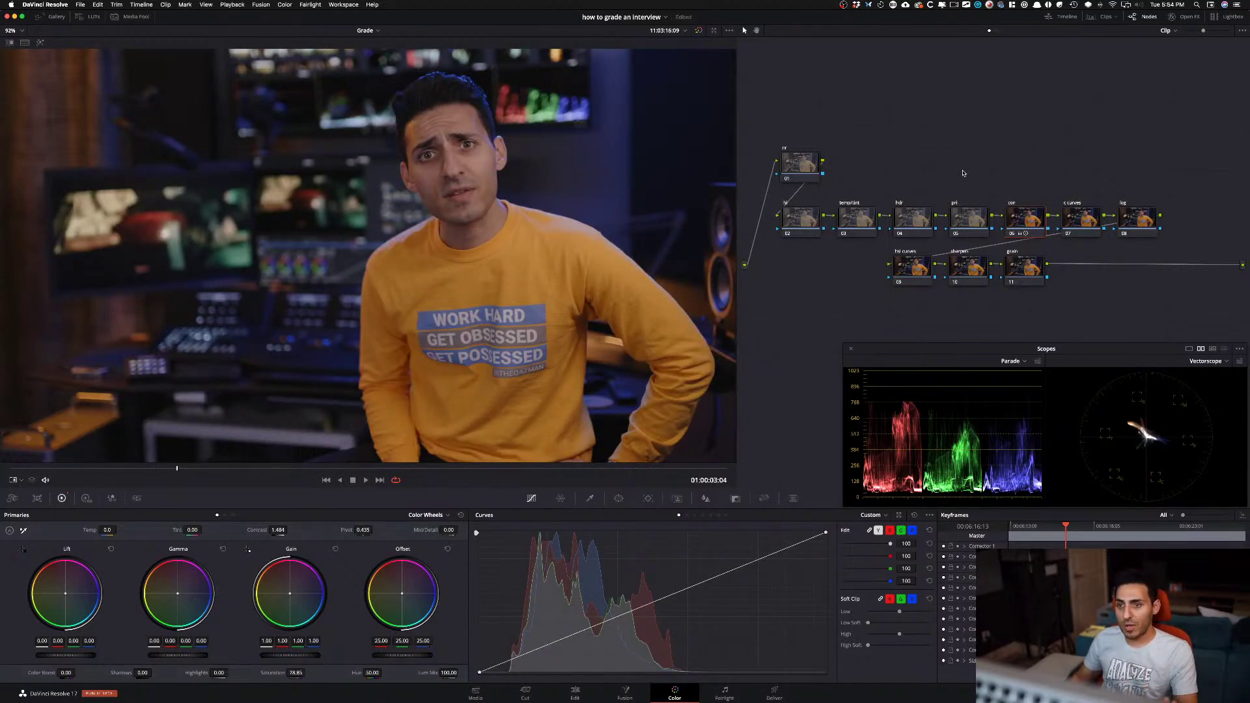
- Brighten the image on the pri node by raising its offset to 34.15
{"action": "key", "text": "shift+semicolon"}
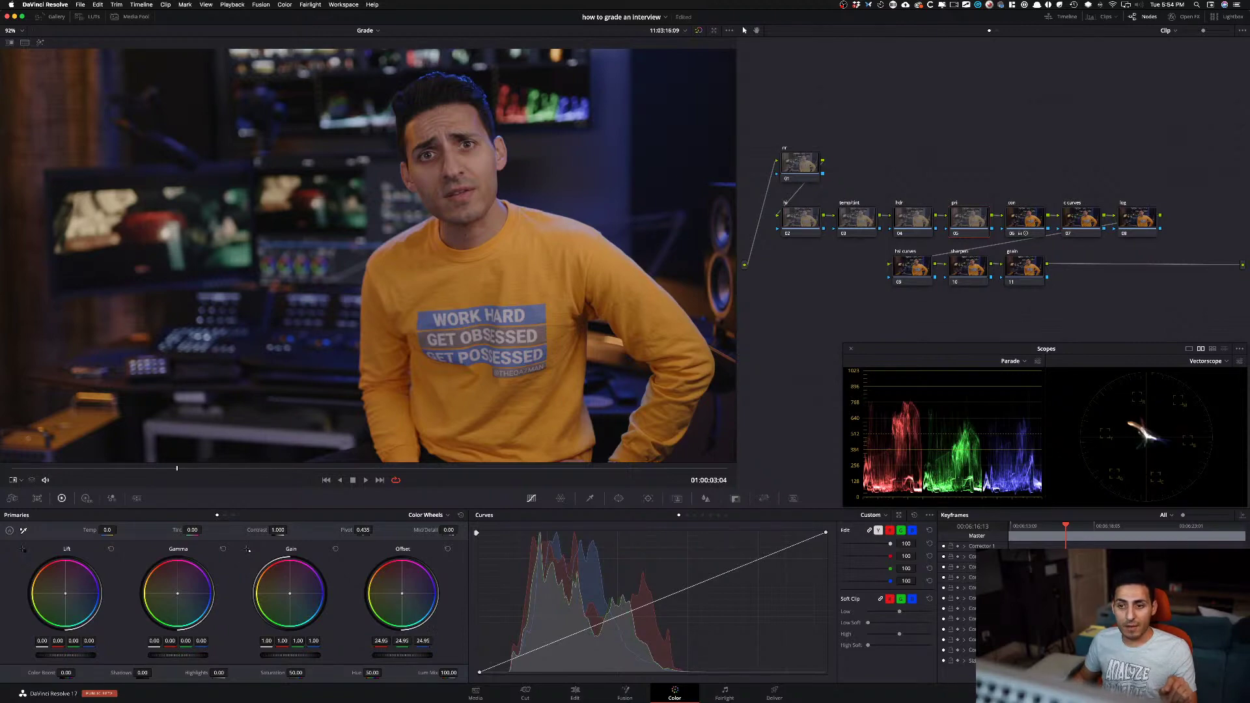
{"action": "left_click_drag", "start_coordinate": [402, 656], "coordinate": [531, 656]}
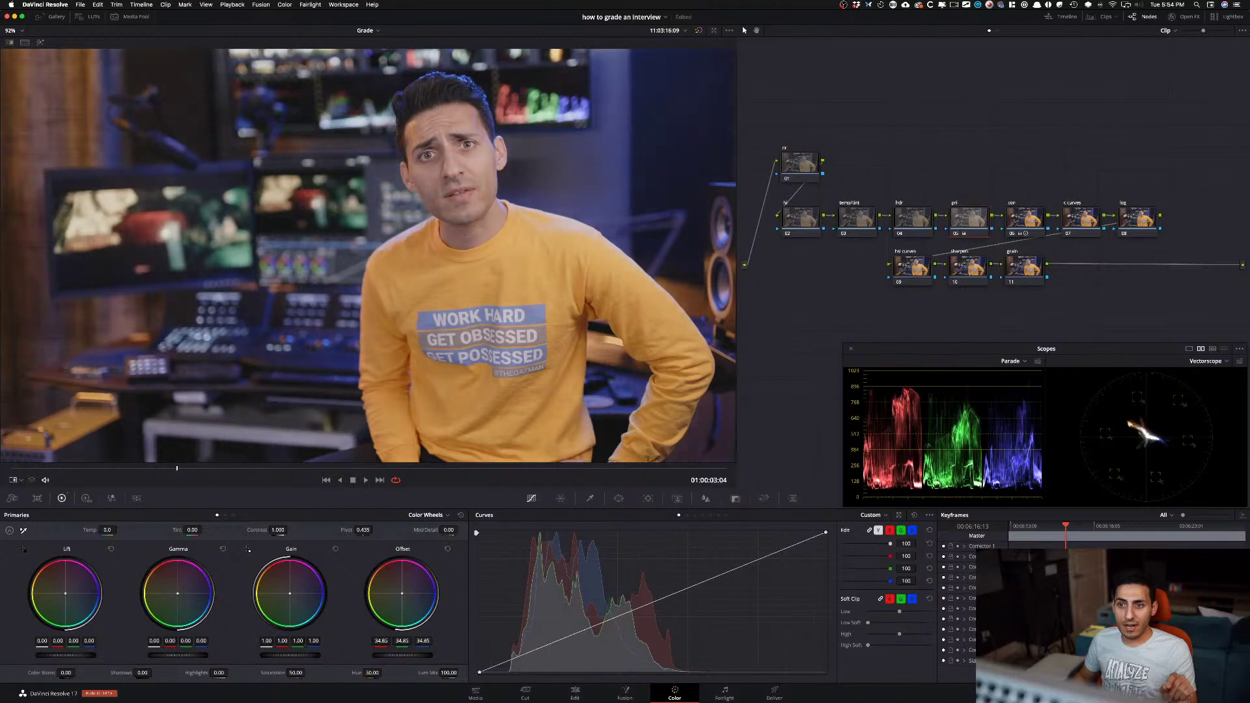
{"action": "left_click_drag", "start_coordinate": [532, 656], "coordinate": [519, 656]}
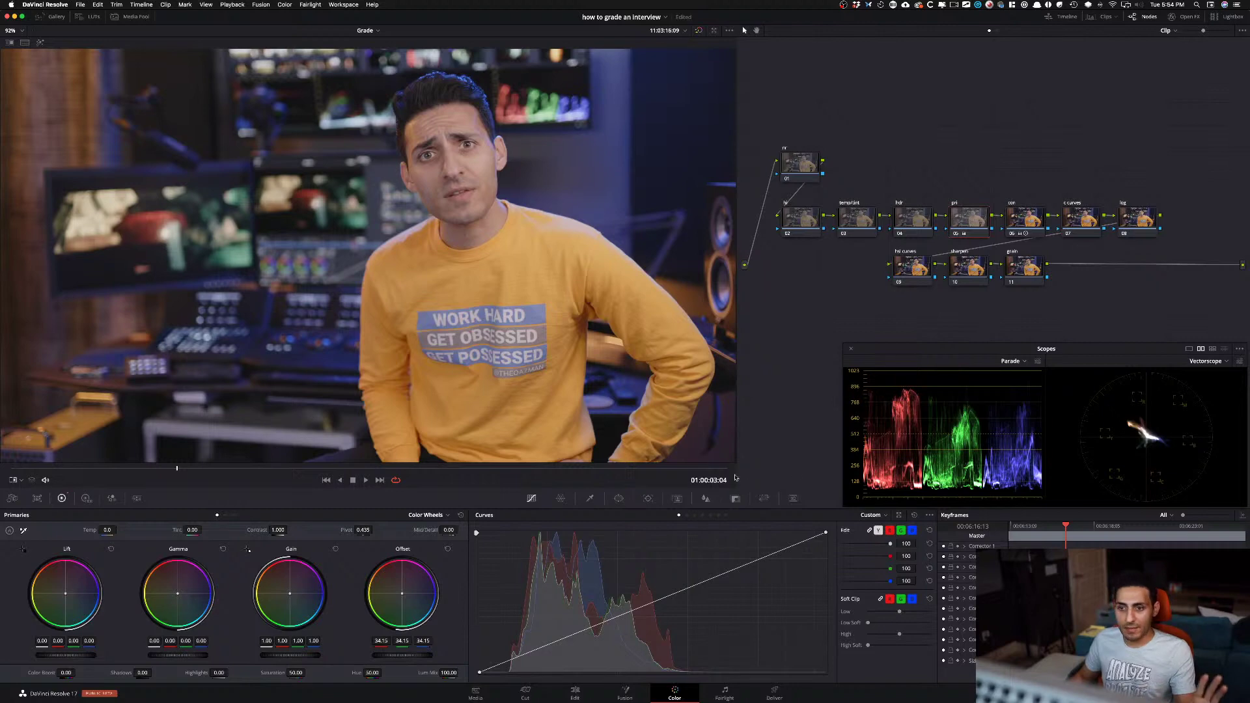
- Disable and re-enable the pri node repeatedly to compare the image before and after the offset change
{"action": "key", "text": "ctrl+d"}
{"action": "key", "text": "ctrl+d"}
{"action": "key", "text": "ctrl+d"}
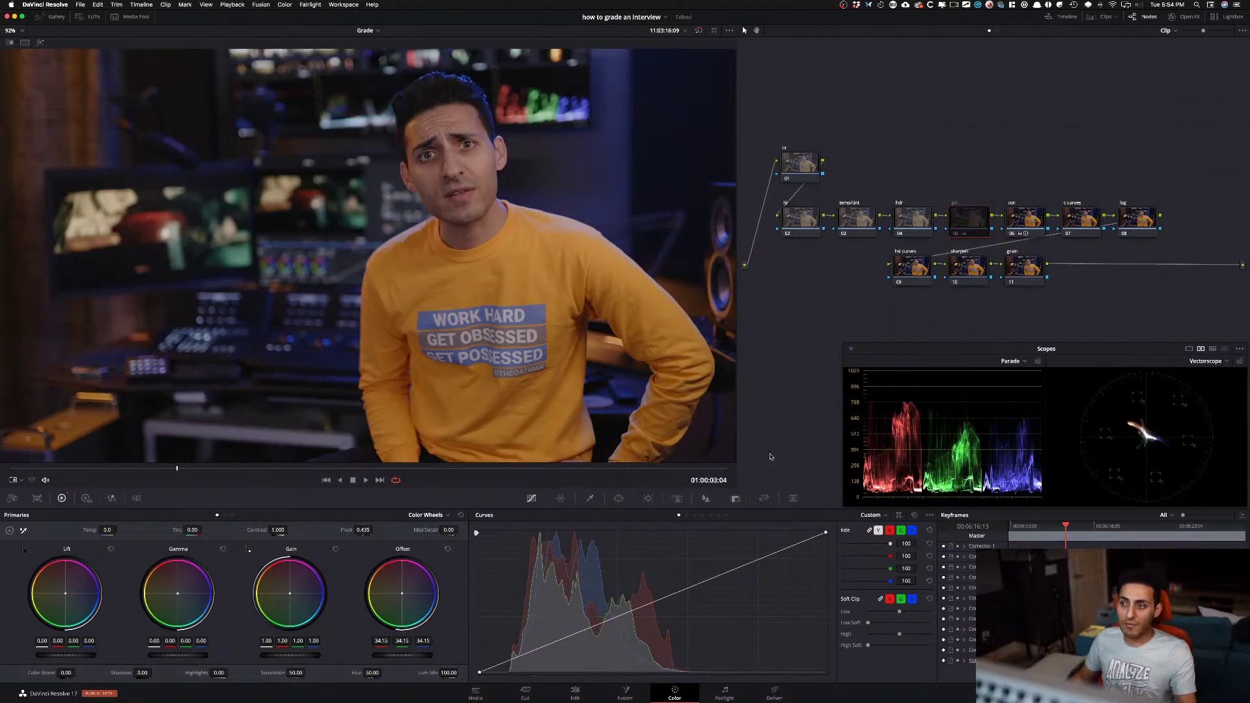
{"action": "key", "text": "ctrl+d"}
{"action": "key", "text": "ctrl+d"}
{"action": "key", "text": "ctrl+d"}
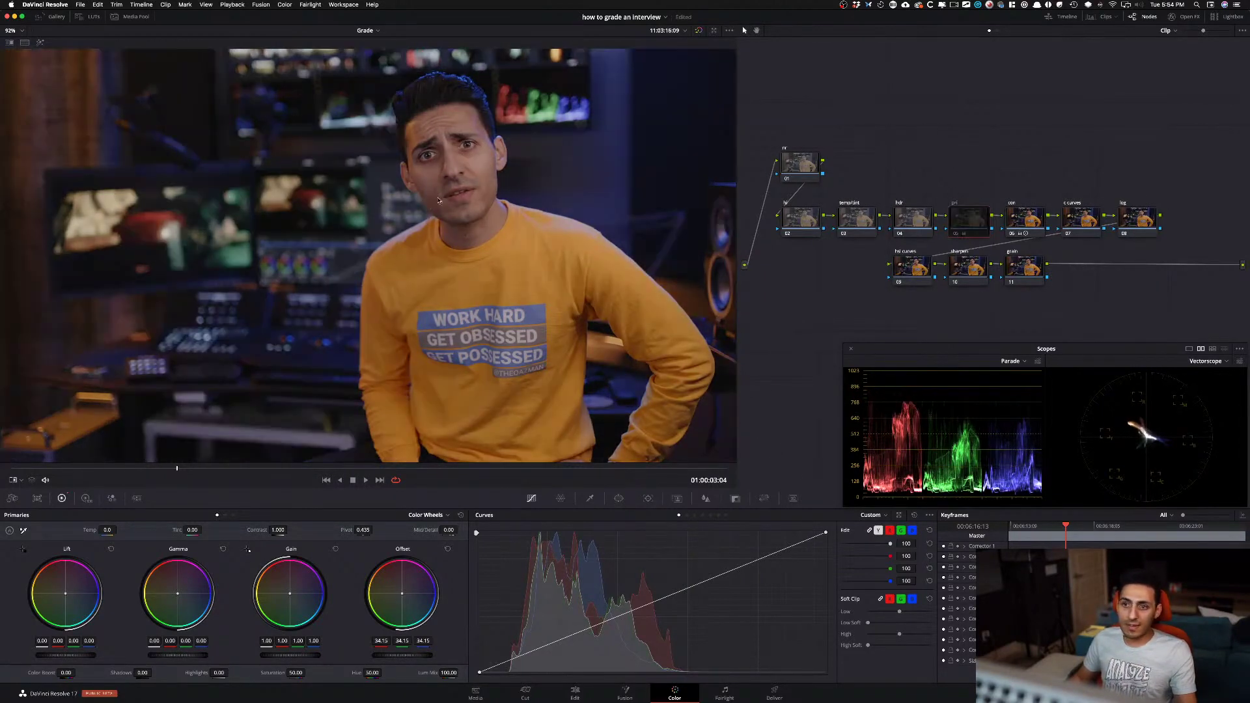
{"action": "key", "text": "super+d"}
{"action": "key", "text": "super+d"}
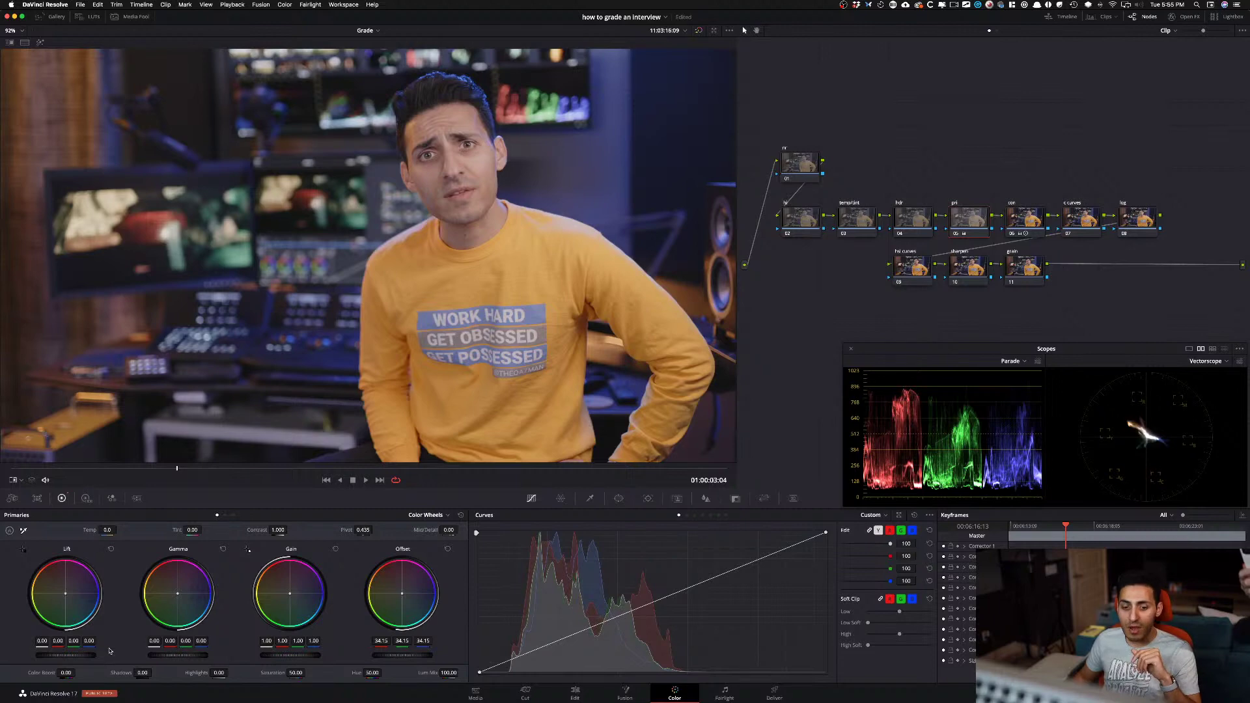
- Balance the pri node's tones with lift at -0.04, gamma at 0.03 and gain at 0.94
{"action": "mouse_move", "coordinate": [73, 656]}
{"action": "left_mouse_down"}
{"action": "mouse_move", "coordinate": [62, 656]}
{"action": "mouse_move", "coordinate": [72, 656]}
{"action": "left_mouse_up"}
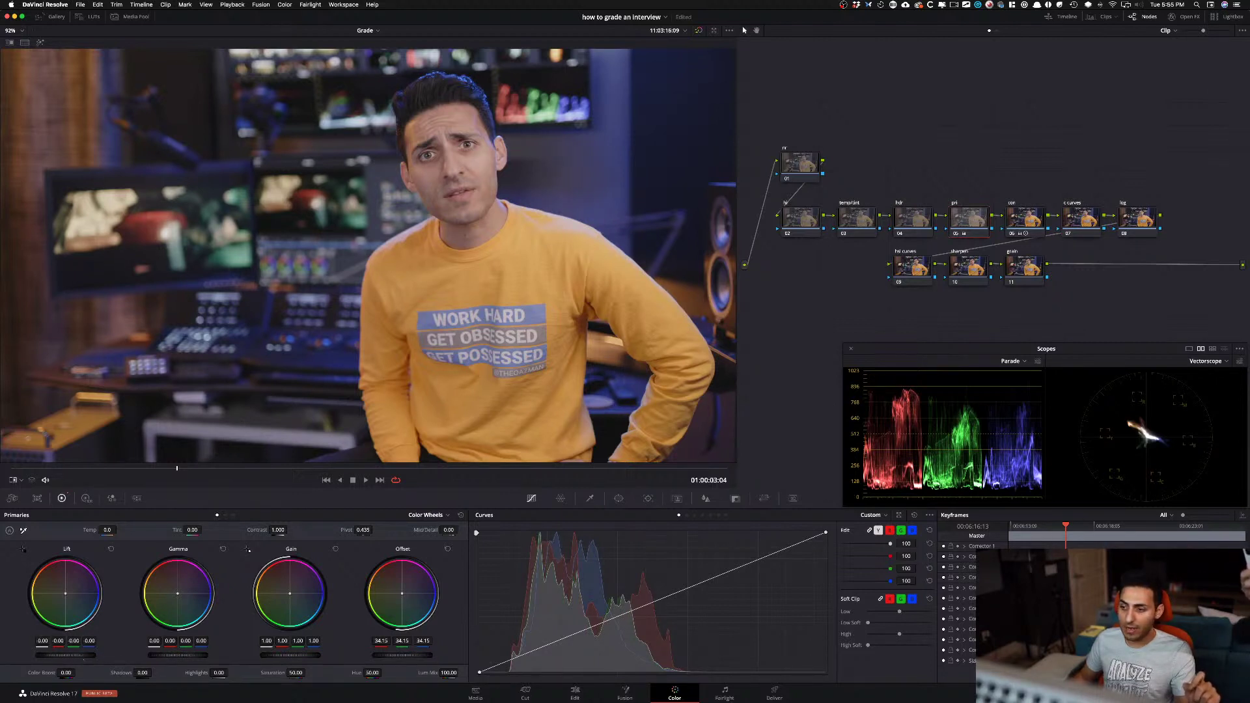
{"action": "left_click_drag", "start_coordinate": [80, 657], "coordinate": [71, 656]}
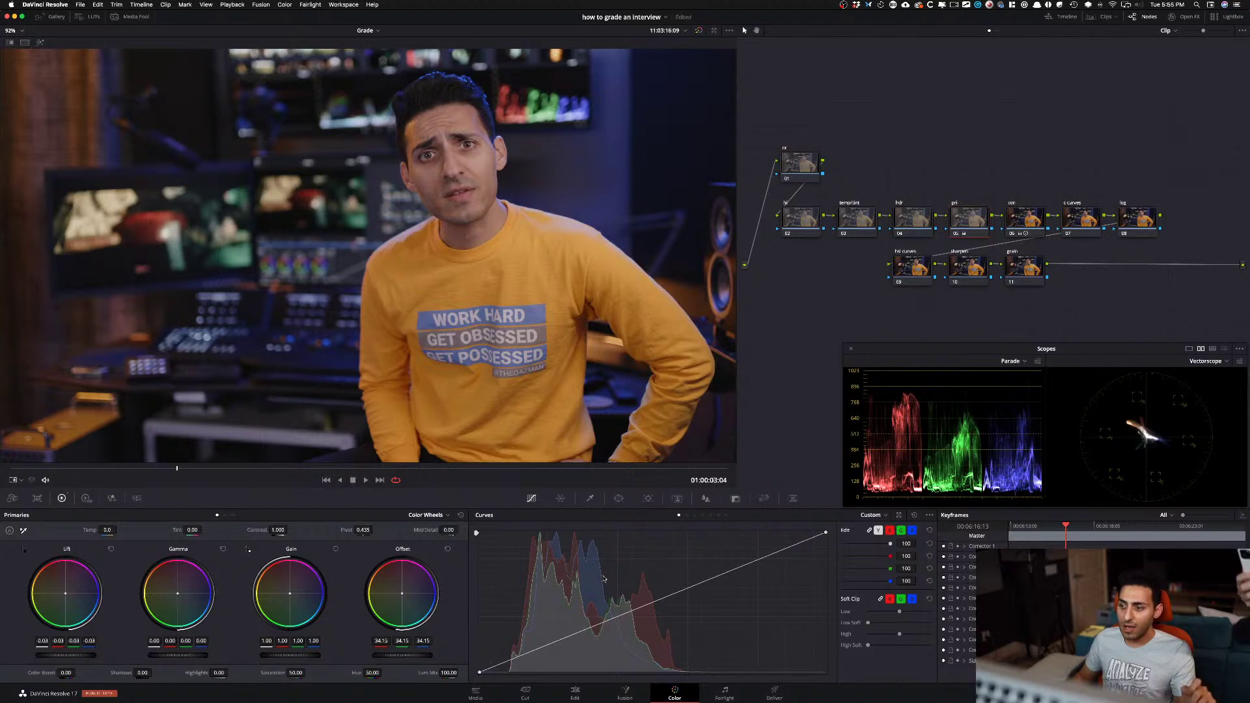
{"action": "left_click_drag", "start_coordinate": [178, 656], "coordinate": [183, 655]}
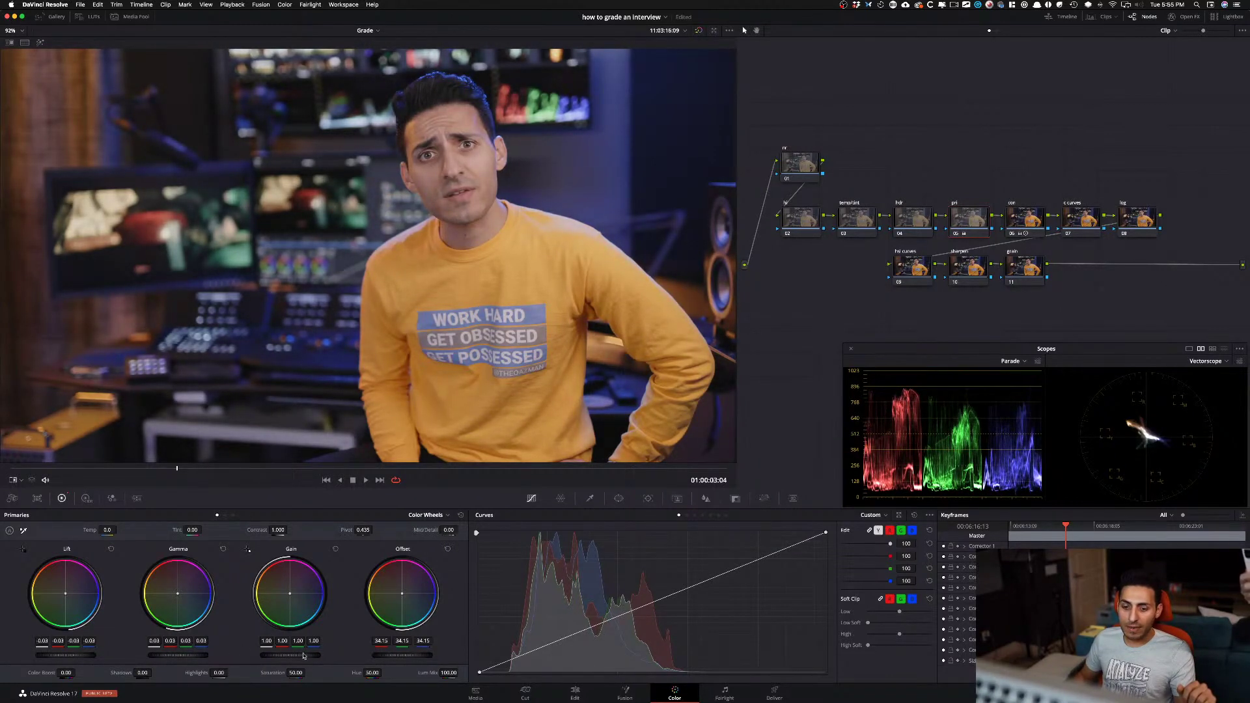
{"action": "left_click_drag", "start_coordinate": [301, 656], "coordinate": [290, 655]}
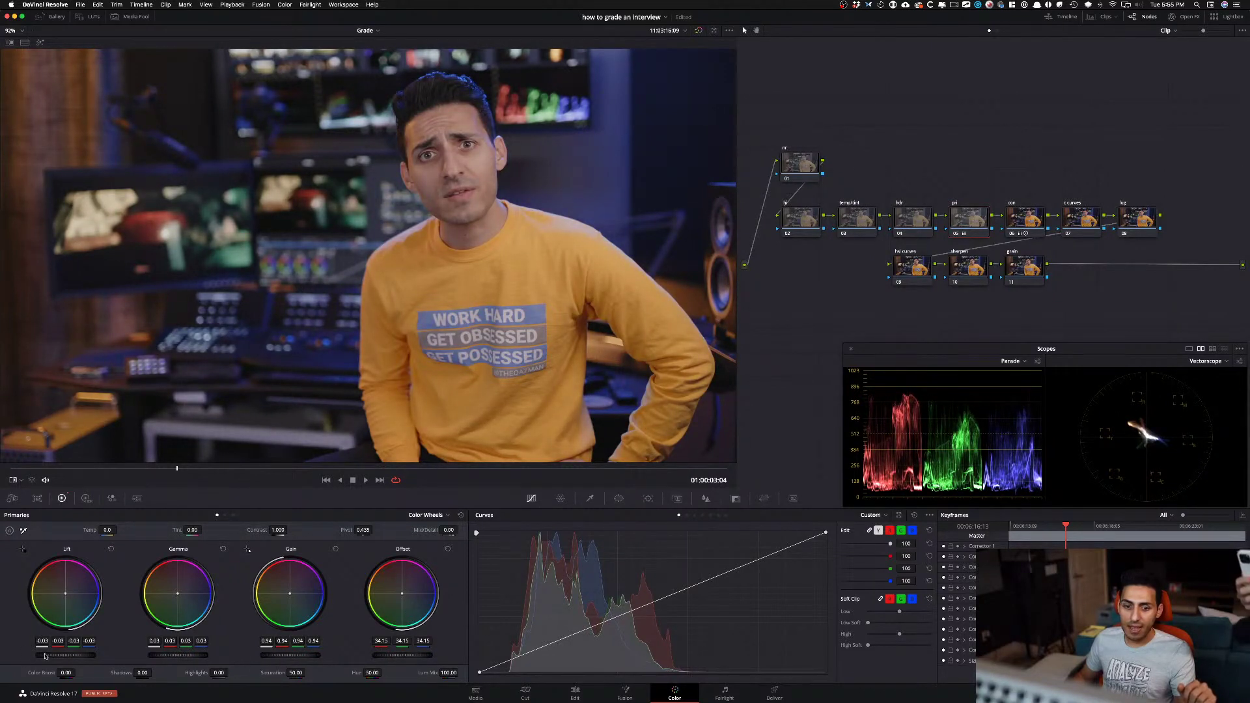
{"action": "left_click_drag", "start_coordinate": [61, 656], "coordinate": [58, 656]}
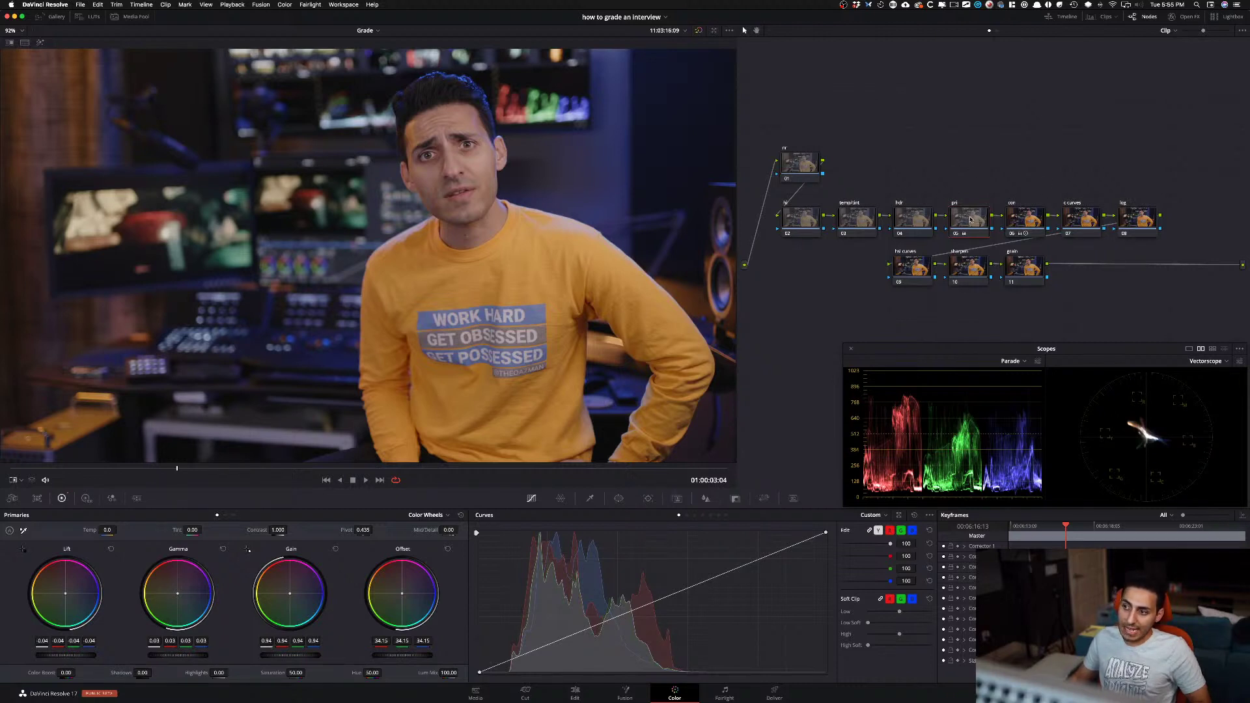
- Extract the pri node from the chain and reinsert it between the con and c curves nodes
{"action": "left_click_drag", "start_coordinate": [971, 219], "coordinate": [1018, 118]}
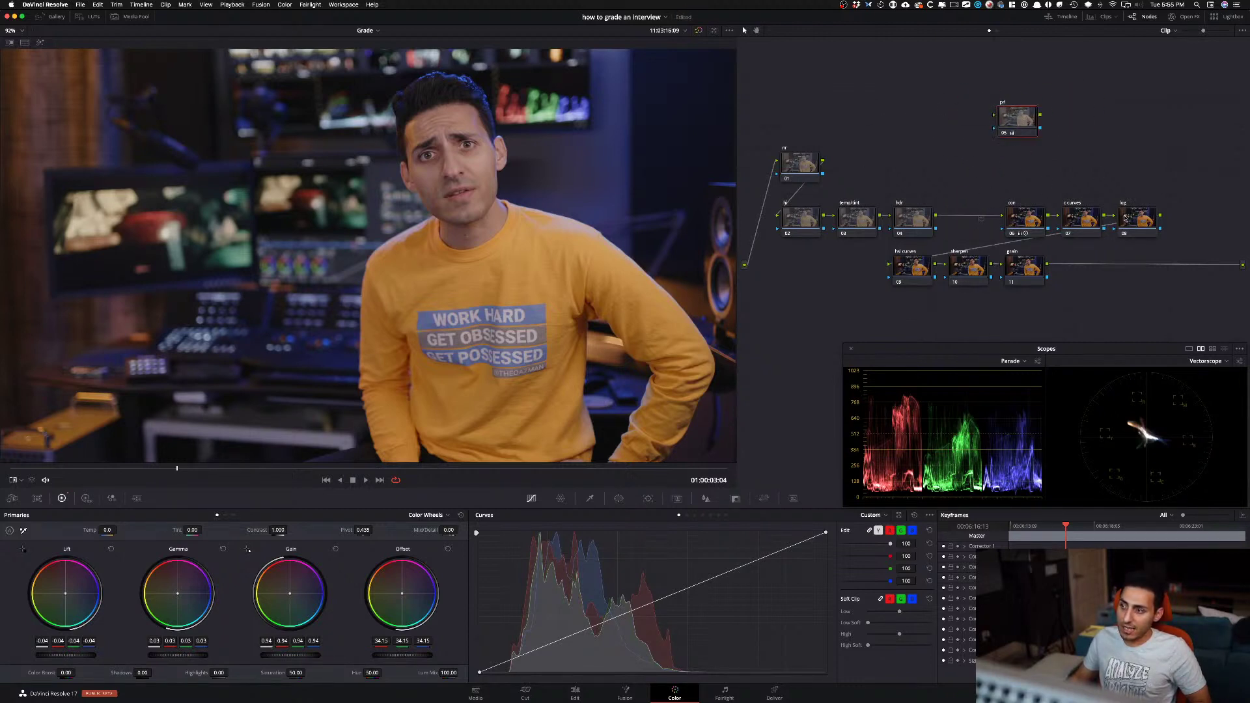
{"action": "left_click_drag", "start_coordinate": [1107, 204], "coordinate": [1176, 226]}
{"action": "left_click_drag", "start_coordinate": [1073, 218], "coordinate": [1147, 218]}
{"action": "left_click_drag", "start_coordinate": [1009, 116], "coordinate": [1077, 230]}
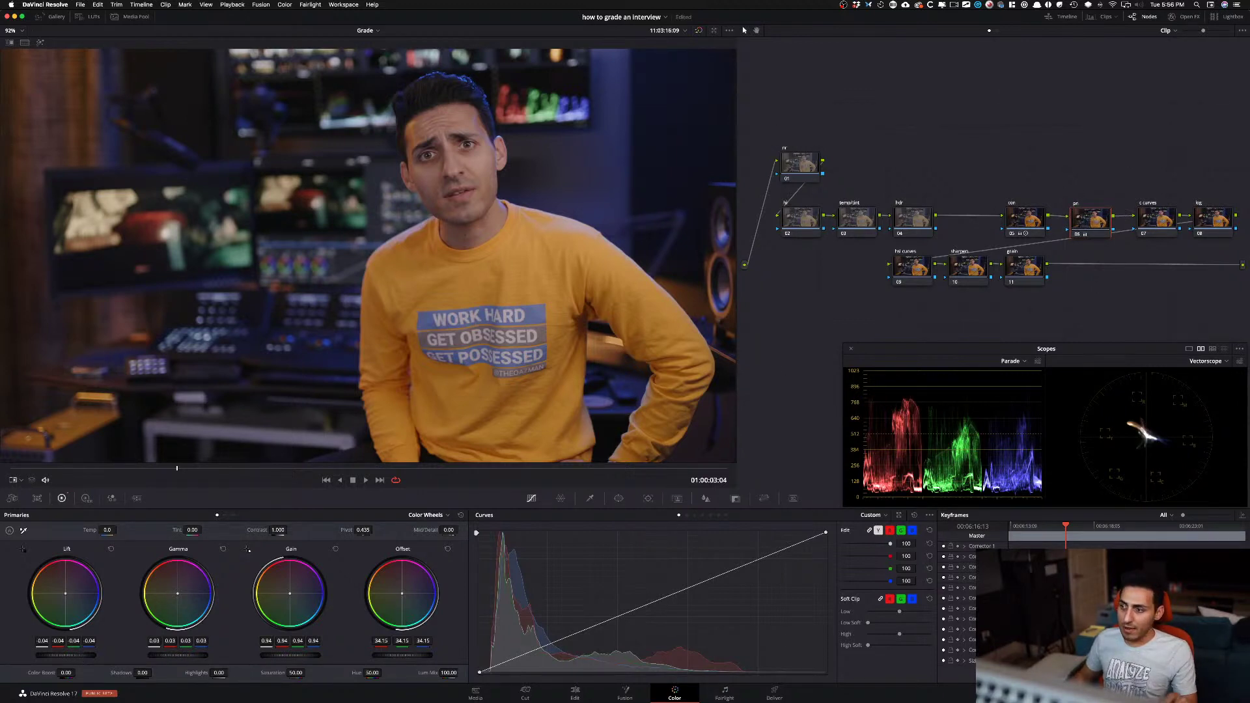
- Try a lift of -0.06 on the moved pri node, undo it and return the node to its place before the con node
{"action": "mouse_move", "coordinate": [65, 656]}
{"action": "left_mouse_down"}
{"action": "mouse_move", "coordinate": [44, 655]}
{"action": "mouse_move", "coordinate": [82, 656]}
{"action": "mouse_move", "coordinate": [44, 656]}
{"action": "mouse_move", "coordinate": [78, 655]}
{"action": "mouse_move", "coordinate": [47, 656]}
{"action": "mouse_move", "coordinate": [59, 656]}
{"action": "left_mouse_up"}
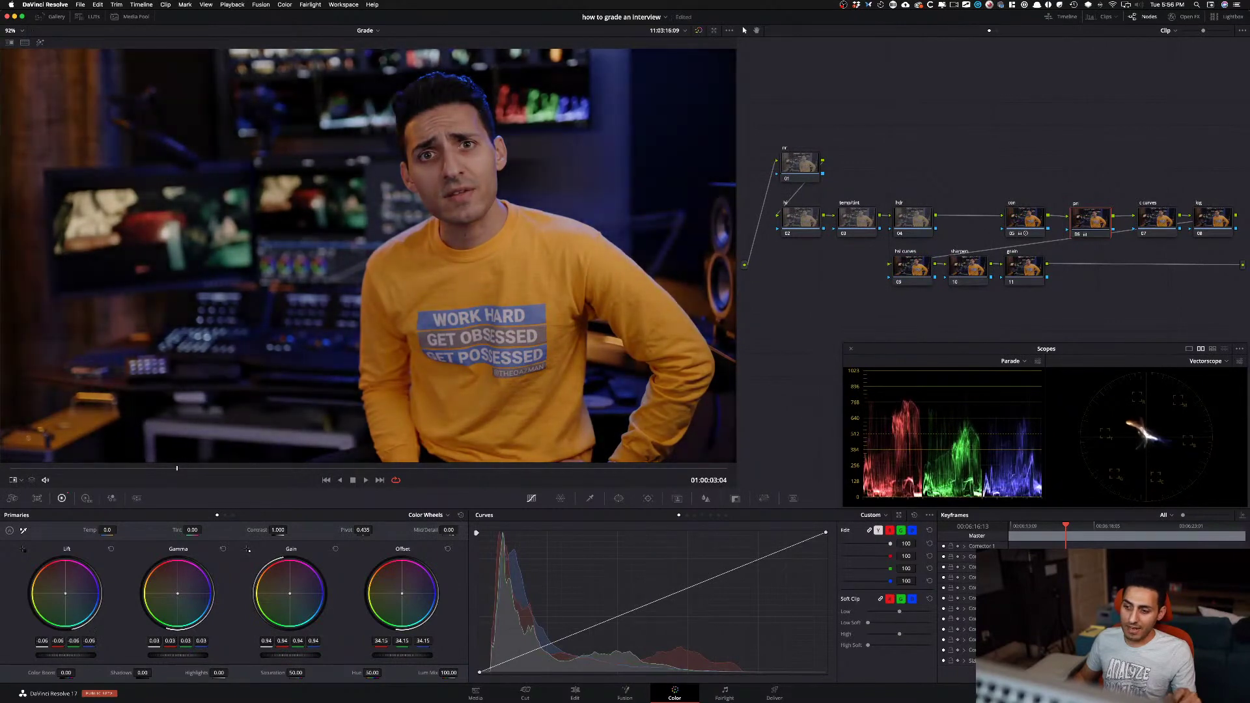
{"action": "key", "text": "super+d"}
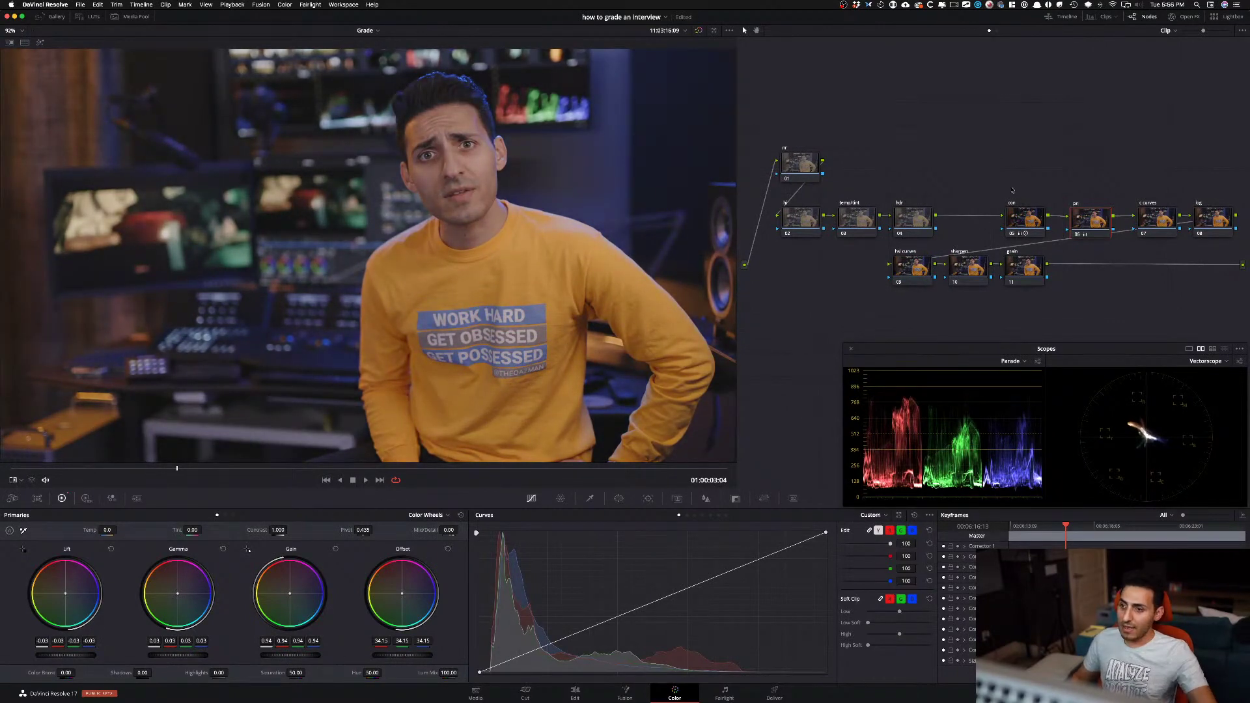
{"action": "key", "text": "super+d"}
{"action": "key", "text": "super+z"}
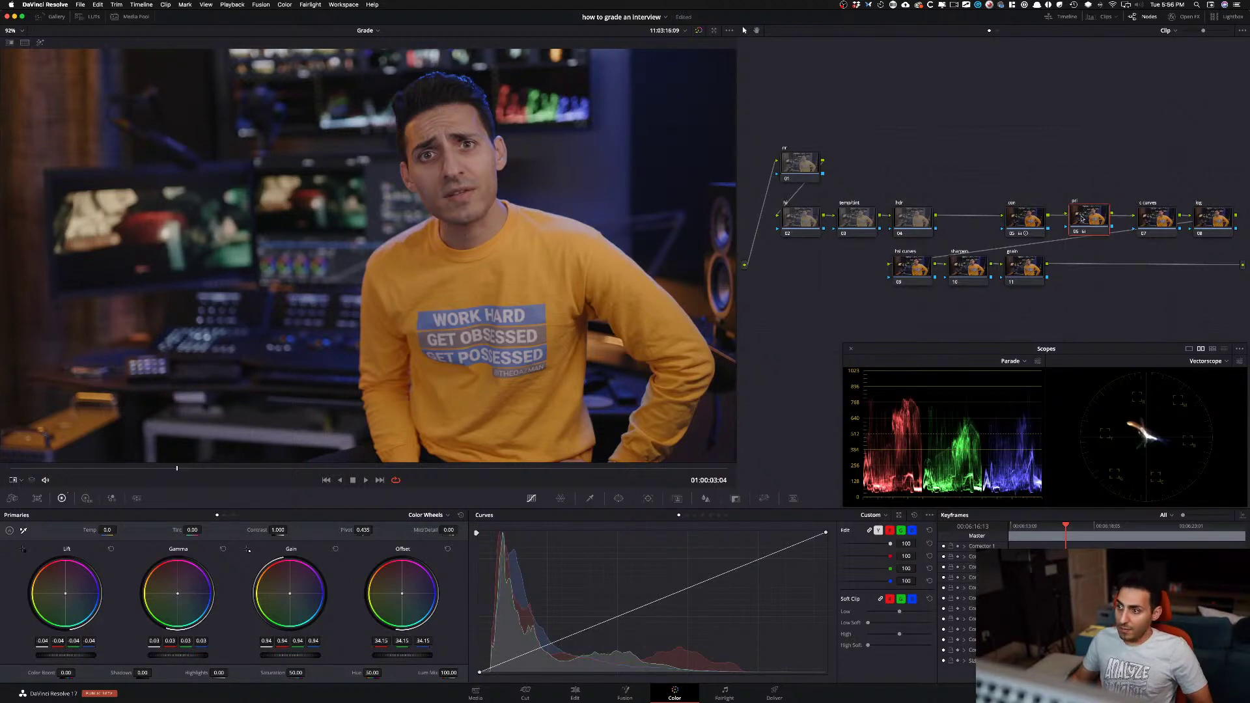
{"action": "left_click_drag", "start_coordinate": [1106, 222], "coordinate": [974, 222]}
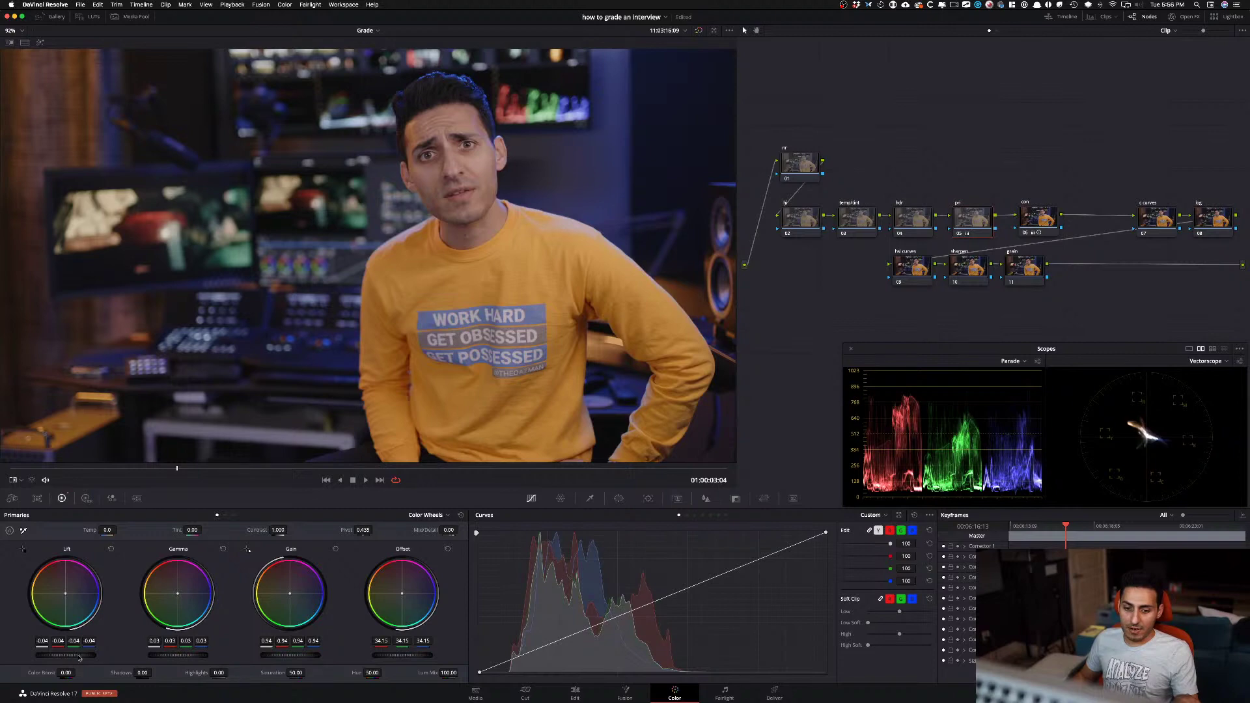
- Lower the pri node's lift to -0.06 and spread the pri, con and c curves nodes out above their row
{"action": "left_click_drag", "start_coordinate": [66, 656], "coordinate": [59, 655]}
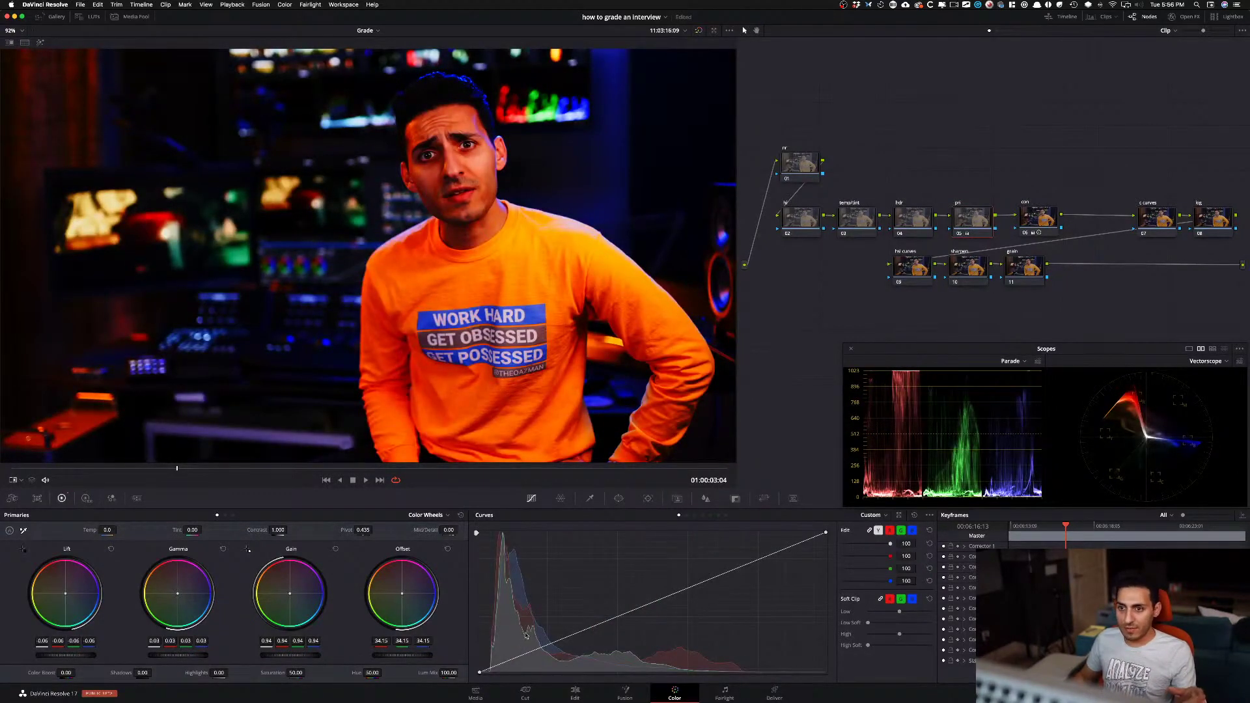
{"action": "left_click_drag", "start_coordinate": [987, 221], "coordinate": [988, 188]}
{"action": "left_click_drag", "start_coordinate": [1042, 218], "coordinate": [1051, 199]}
{"action": "left_click_drag", "start_coordinate": [1153, 220], "coordinate": [1130, 202]}
{"action": "left_click_drag", "start_coordinate": [1046, 200], "coordinate": [1055, 200]}
{"action": "left_click_drag", "start_coordinate": [964, 188], "coordinate": [968, 209]}
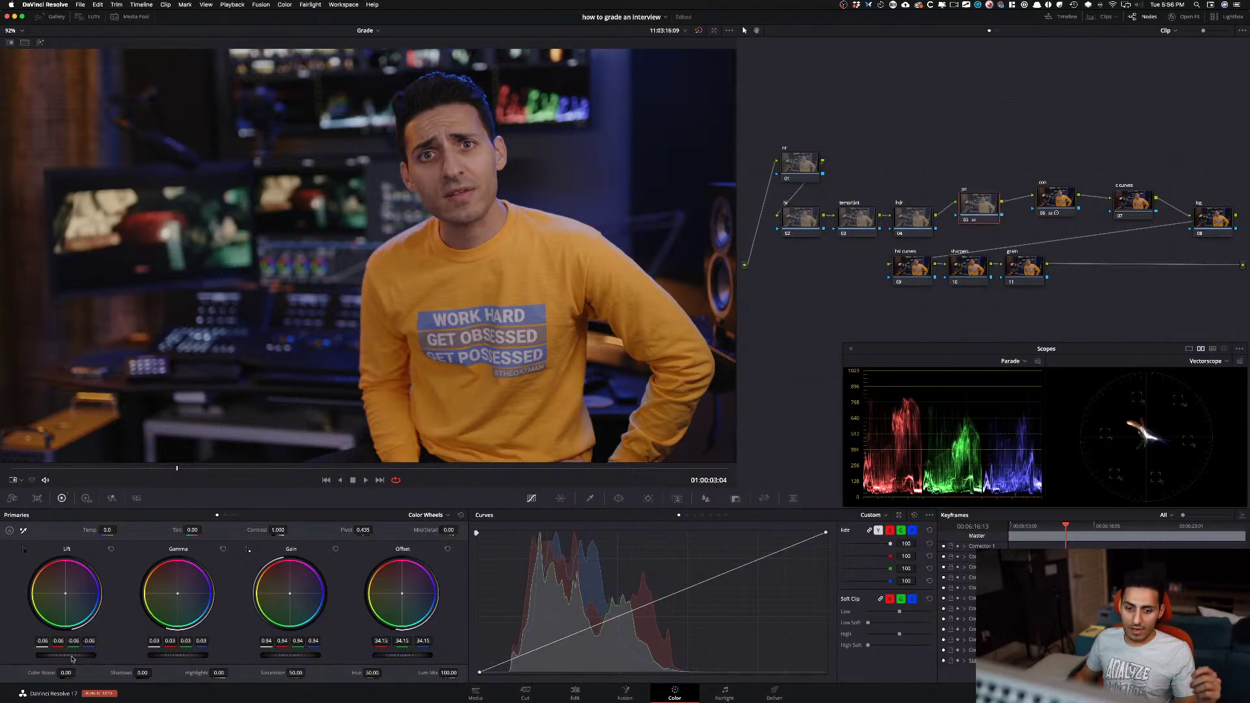
- Fine-tune the pri node with lift at -0.06, gamma at 0.04 and a slightly higher gain
{"action": "left_click_drag", "start_coordinate": [73, 656], "coordinate": [71, 656]}
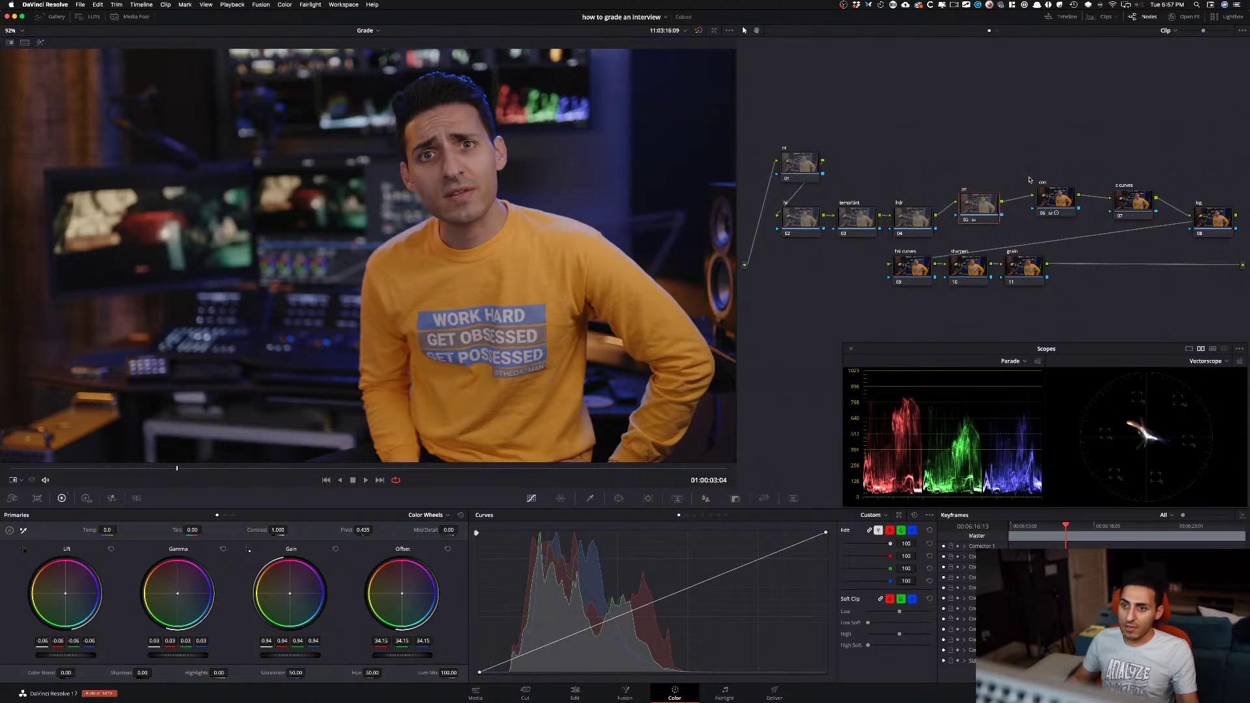
{"action": "left_click_drag", "start_coordinate": [163, 657], "coordinate": [176, 657]}
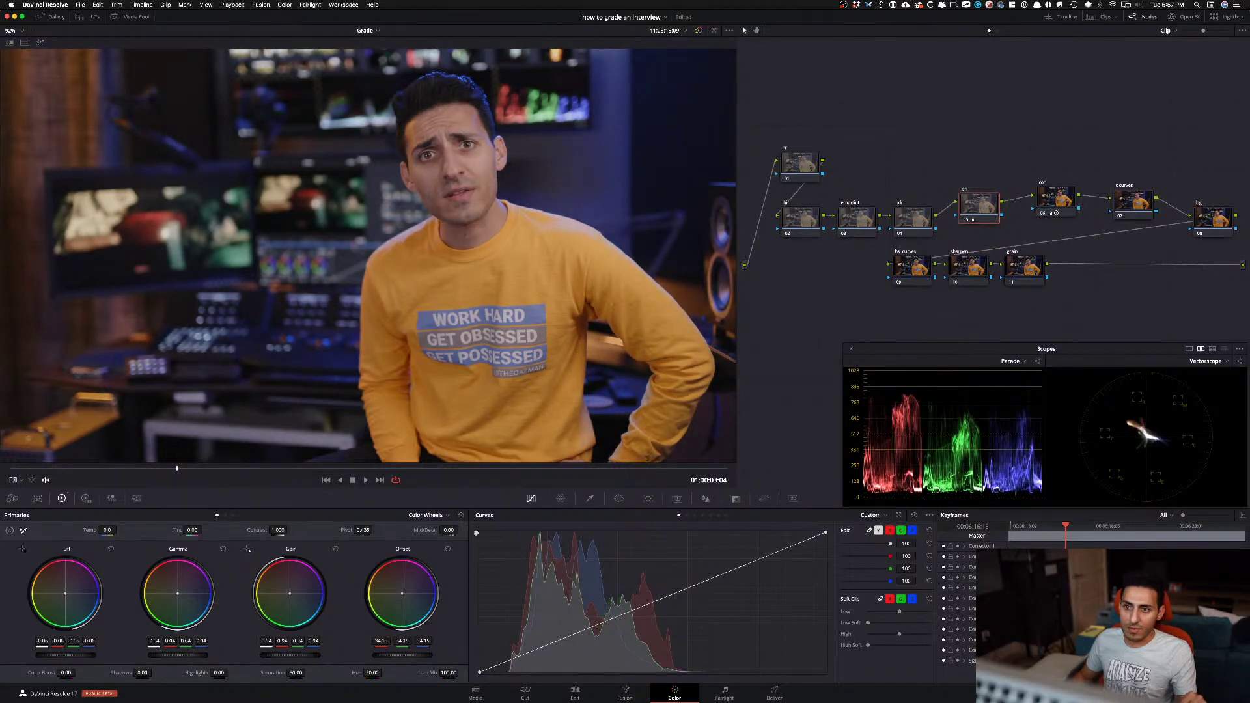
{"action": "left_click_drag", "start_coordinate": [290, 656], "coordinate": [295, 656]}
- Raise the con node's saturation to 85.65
{"action": "left_click", "coordinate": [1055, 194]}
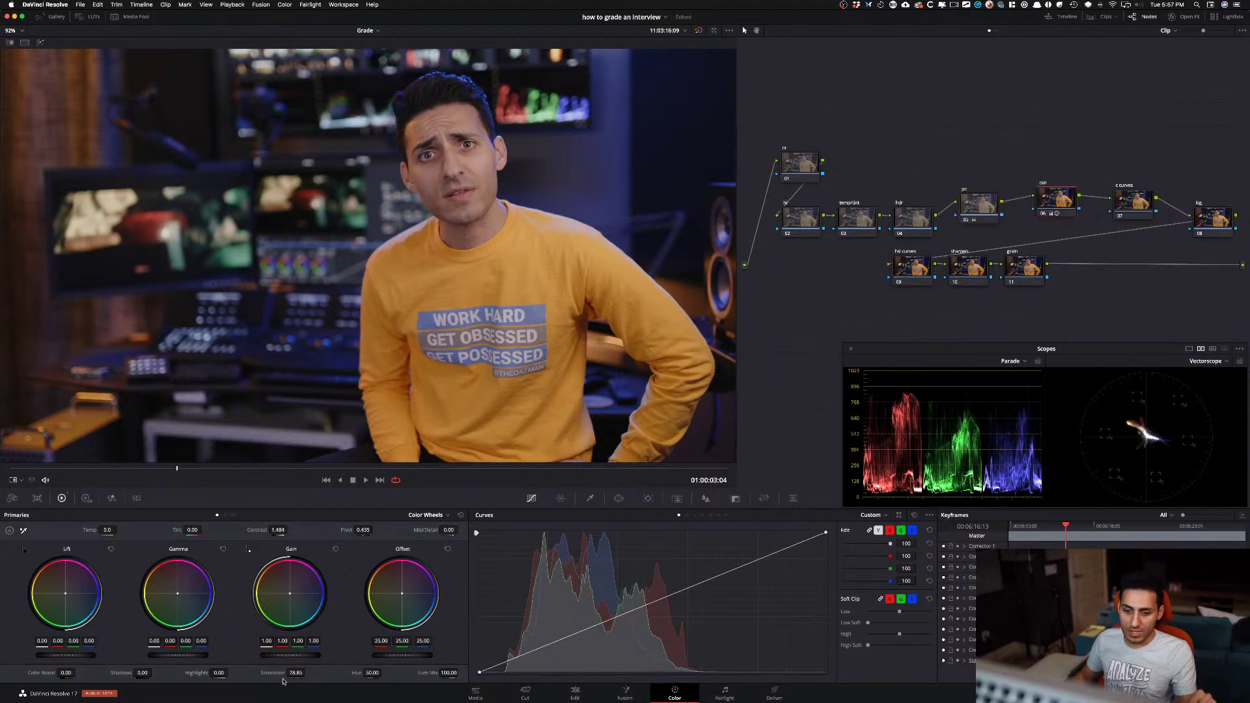
{"action": "left_click_drag", "start_coordinate": [296, 673], "coordinate": [307, 672]}
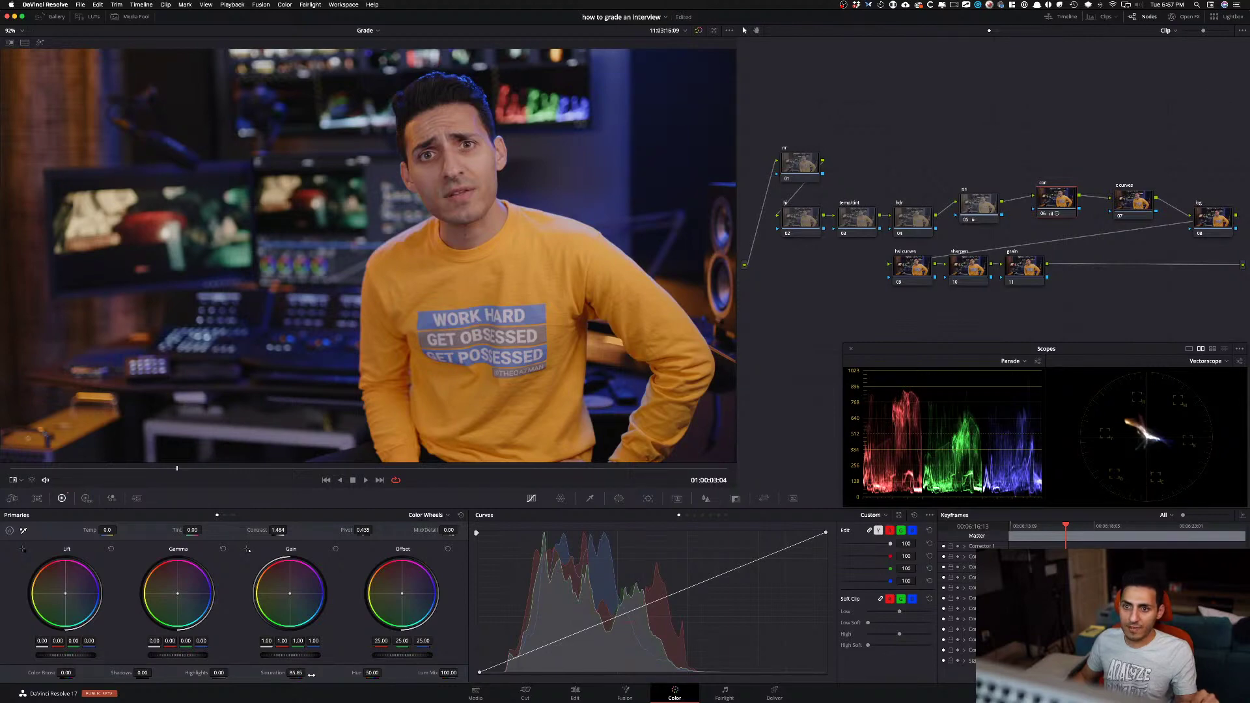
- Compare the graded interview shot with the ungraded original by bypassing and restoring all grades
{"action": "key", "text": "shift+d"}
{"action": "key", "text": "shift+d"}
{"action": "key", "text": "shift+d"}
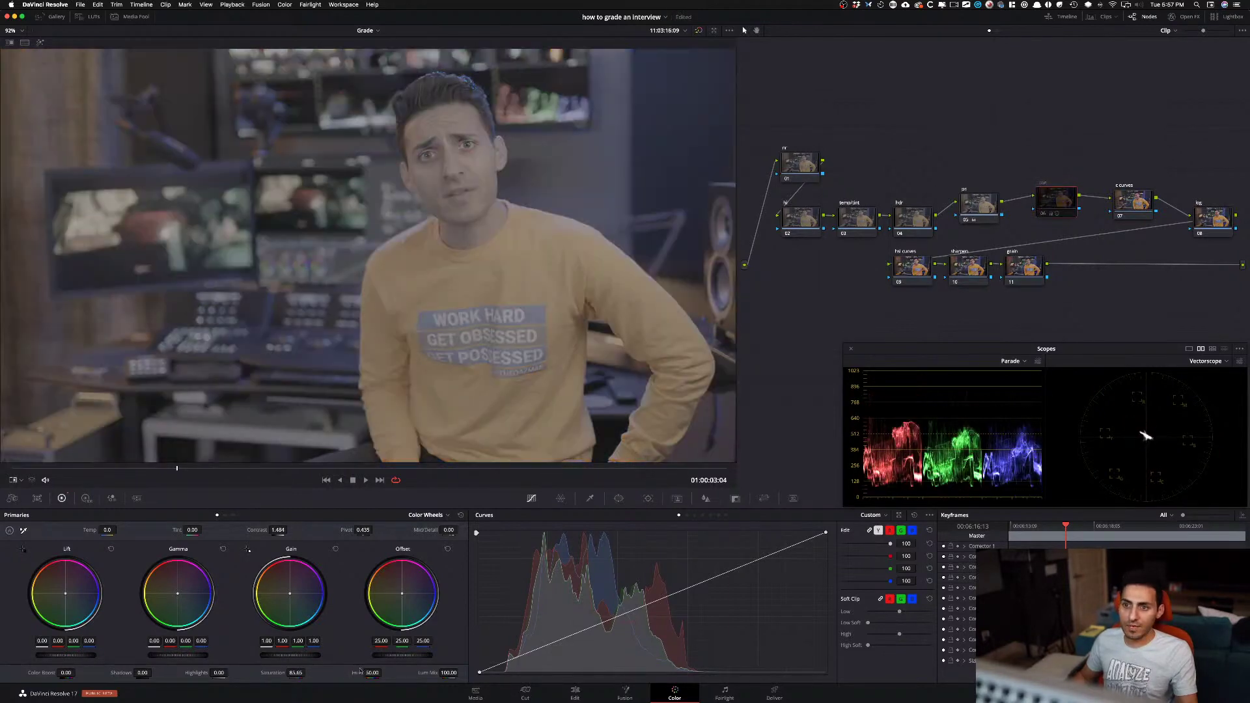
{"action": "key", "text": "shift+d"}
- Select the pri node and disable and re-enable it repeatedly to examine its effect on the shot
{"action": "left_click_drag", "start_coordinate": [966, 172], "coordinate": [1051, 210]}
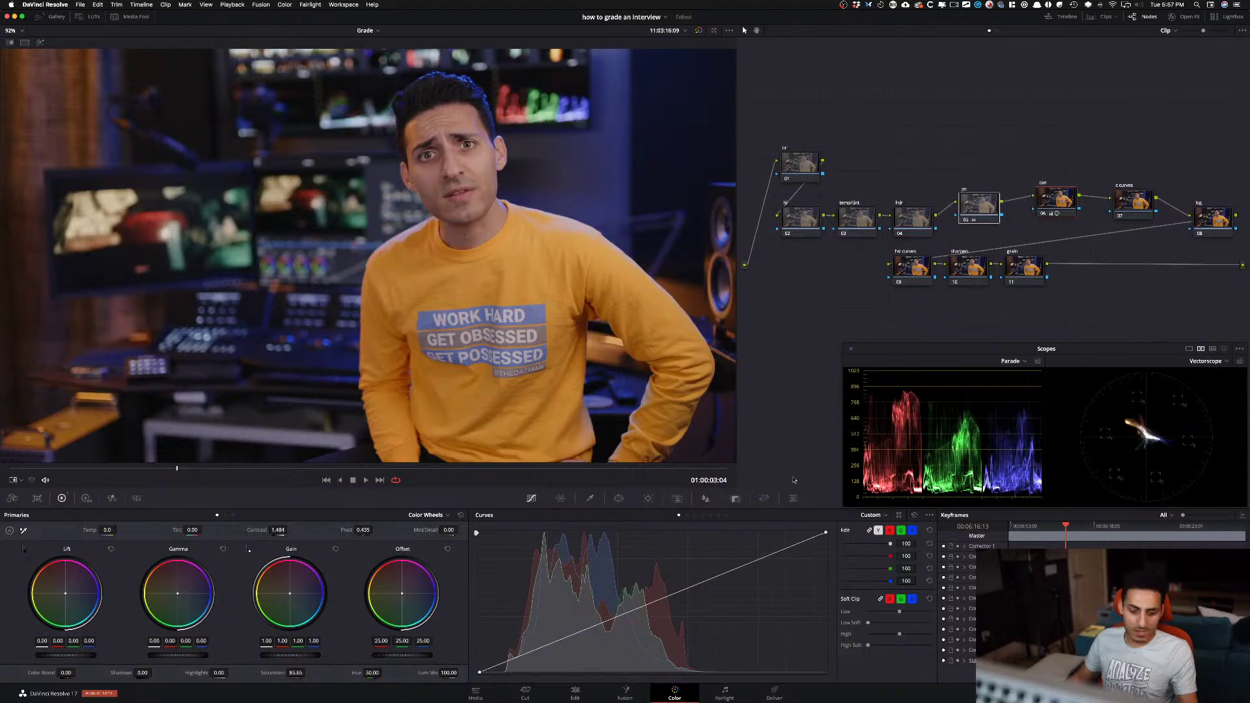
{"action": "key", "text": "super+d"}
{"action": "key", "text": "super+d"}
{"action": "key", "text": "super+d"}
{"action": "key", "text": "super+d"}
{"action": "key", "text": "super+d"}
{"action": "key", "text": "super+d"}
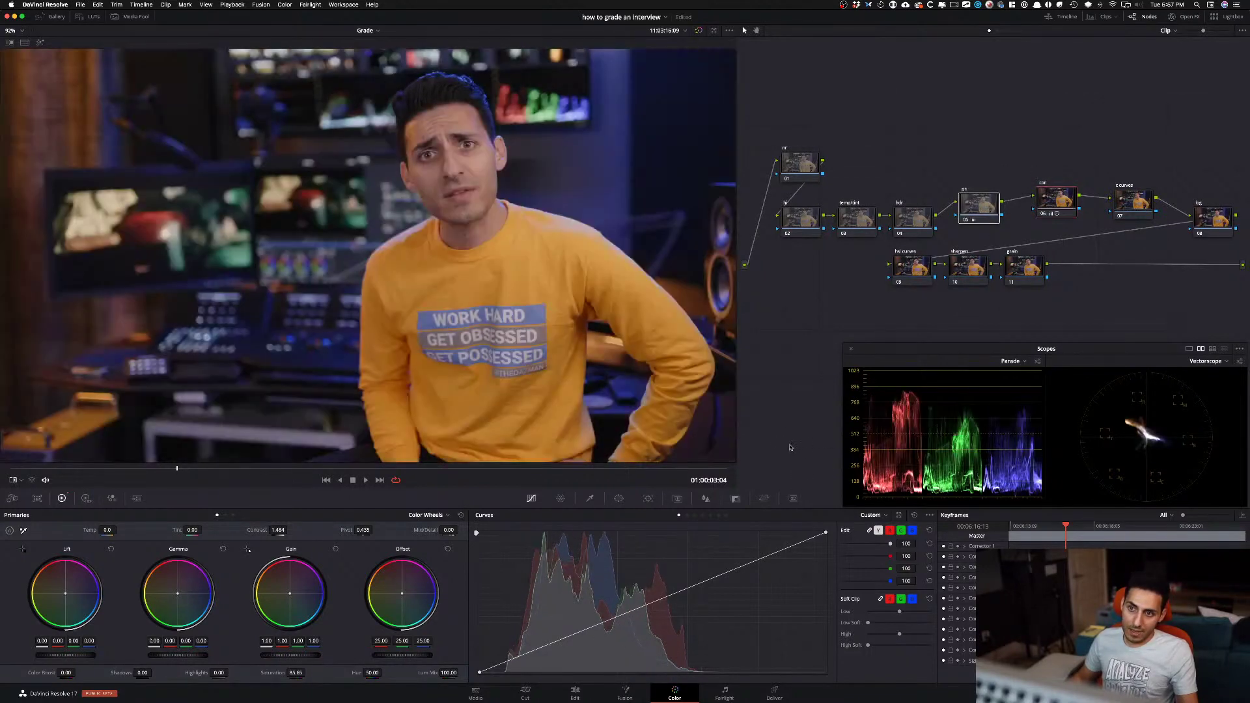
{"action": "key", "text": "super+d"}
{"action": "key", "text": "super+d"}
{"action": "key", "text": "super+d"}
{"action": "key", "text": "super+d"}
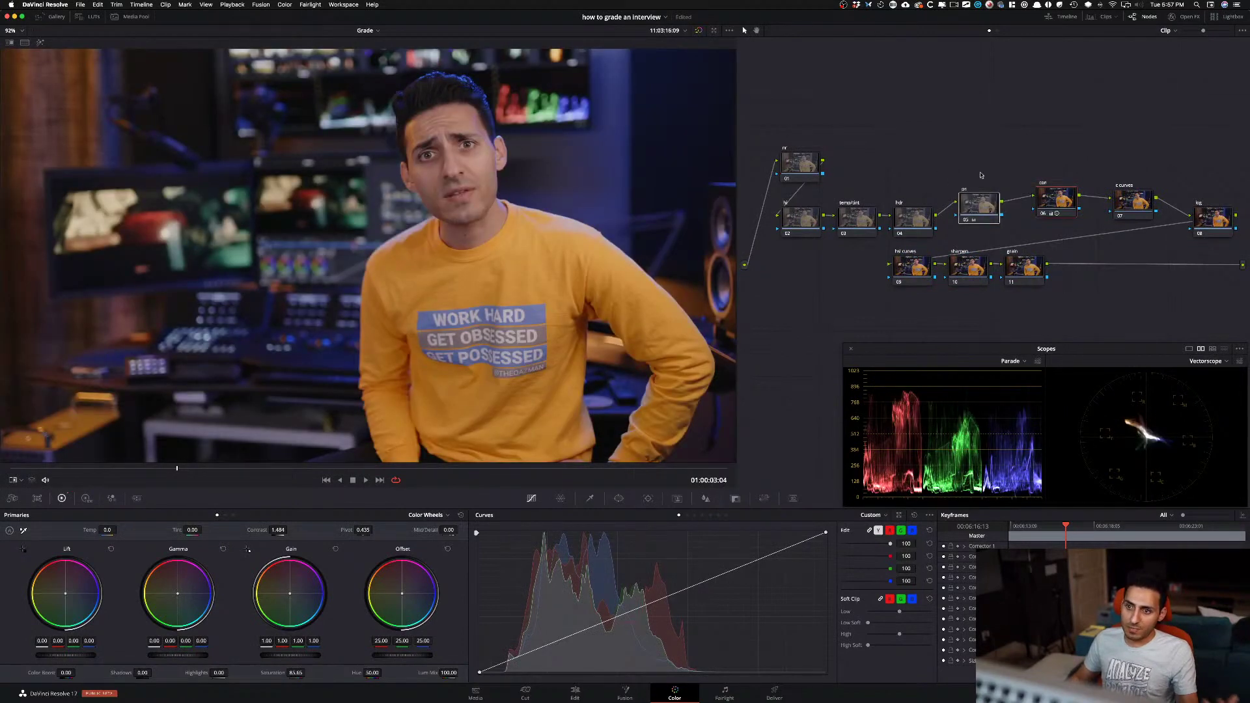
{"action": "key", "text": "super+d"}
{"action": "key", "text": "super+d"}
{"action": "key", "text": "super+d"}
{"action": "key", "text": "super+d"}
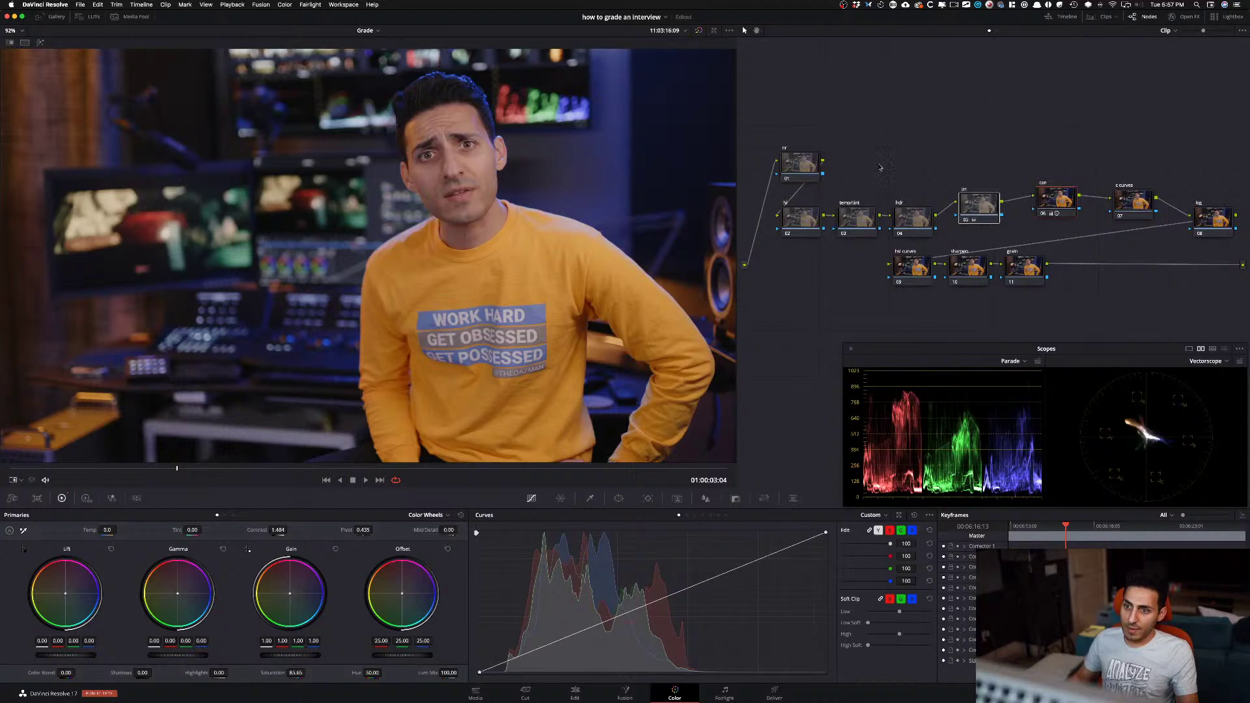
- Move the pri and con nodes together slightly down, closer to the main node row
{"action": "left_click", "coordinate": [938, 151]}
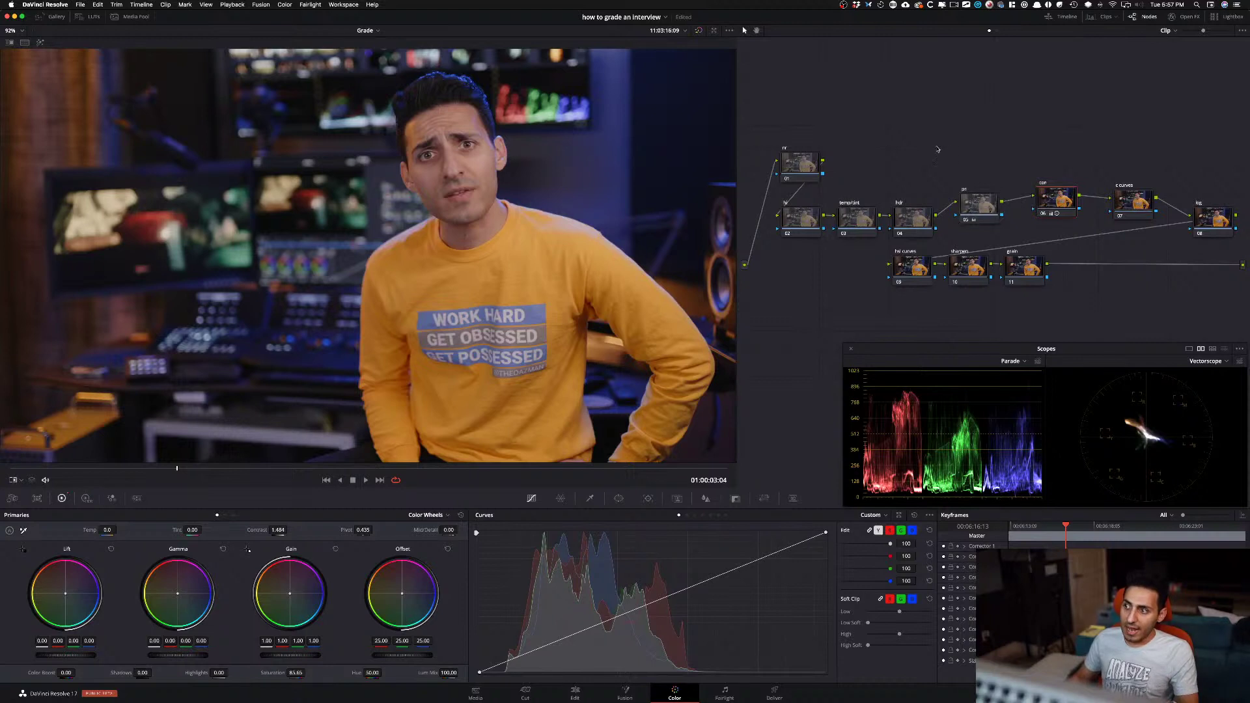
{"action": "left_click_drag", "start_coordinate": [966, 155], "coordinate": [1050, 229]}
{"action": "left_click_drag", "start_coordinate": [968, 204], "coordinate": [969, 214]}
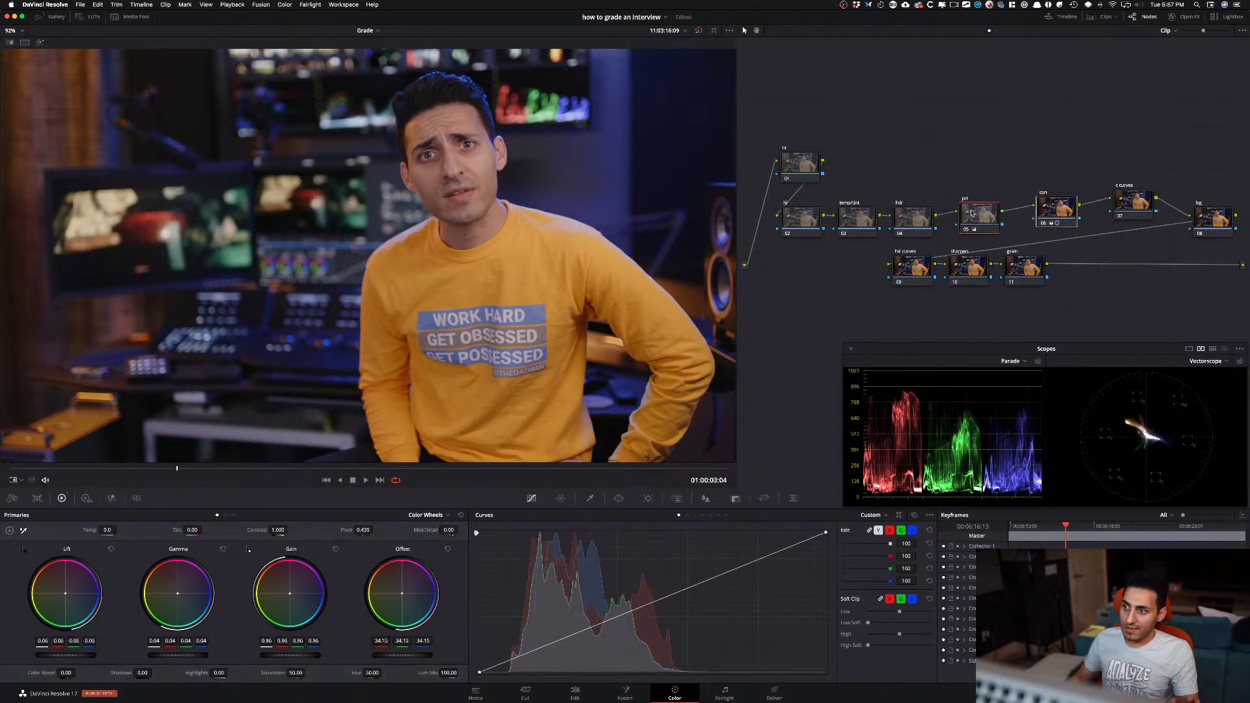
{"action": "left_click", "coordinate": [985, 178]}
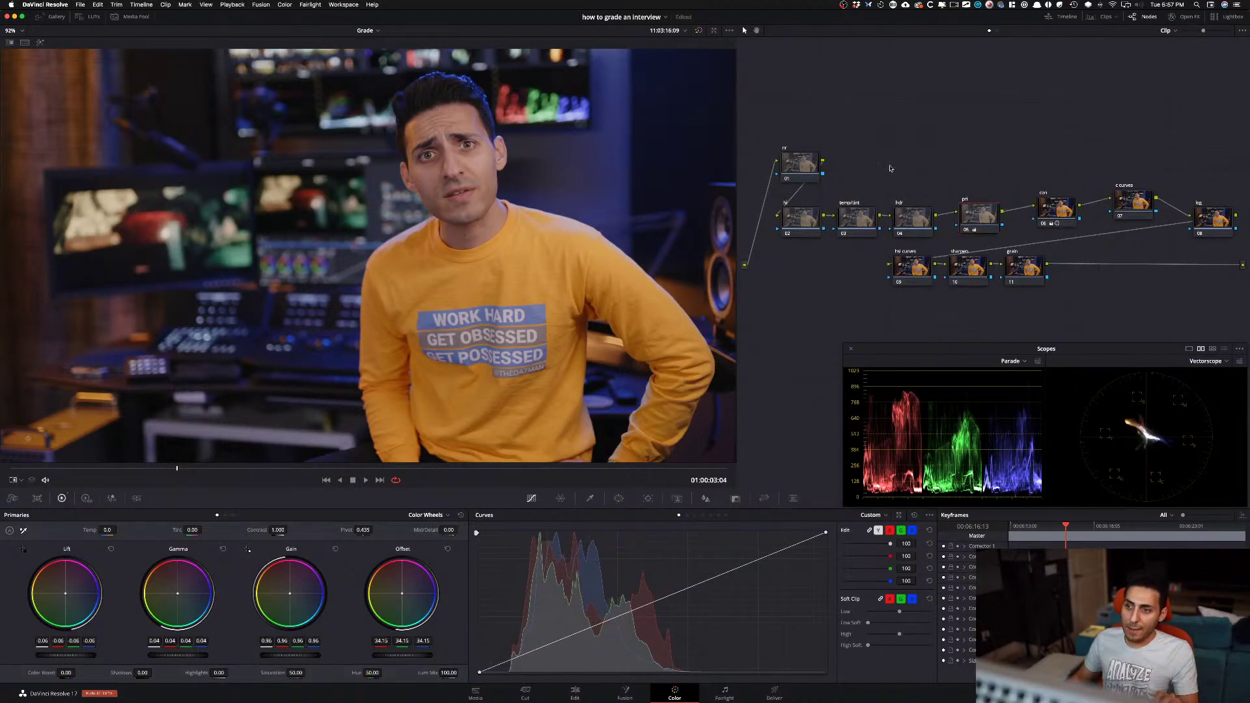
- Qualify the highlights on node 02 by luminance with low 62.5 and low soft 6.5, checking the selection in highlight view
{"action": "left_click", "coordinate": [800, 223]}
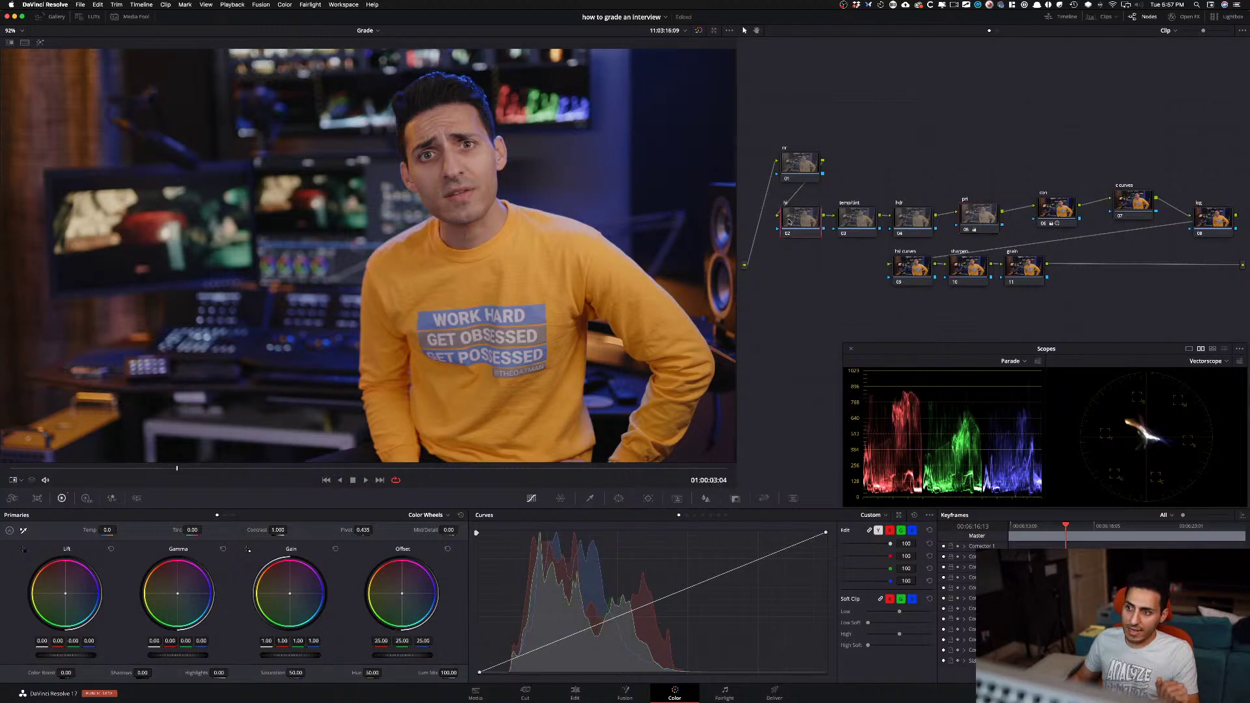
{"action": "left_click_drag", "start_coordinate": [800, 224], "coordinate": [798, 226]}
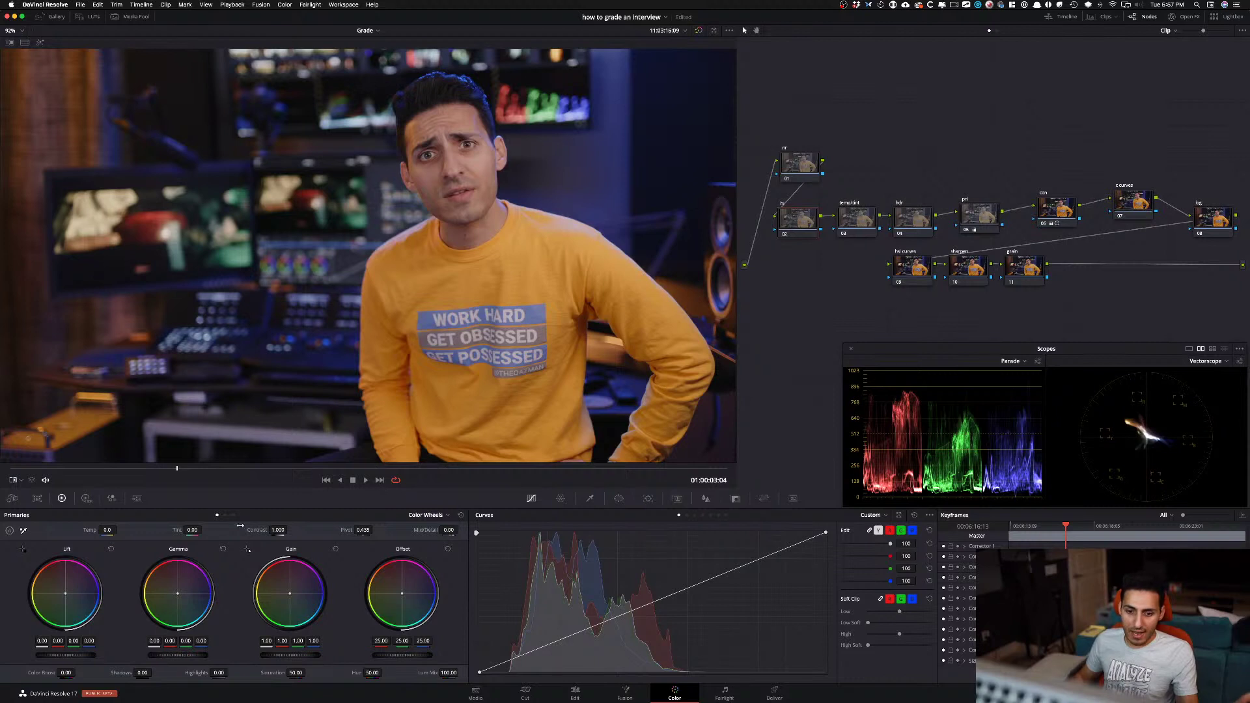
{"action": "left_click", "coordinate": [591, 499]}
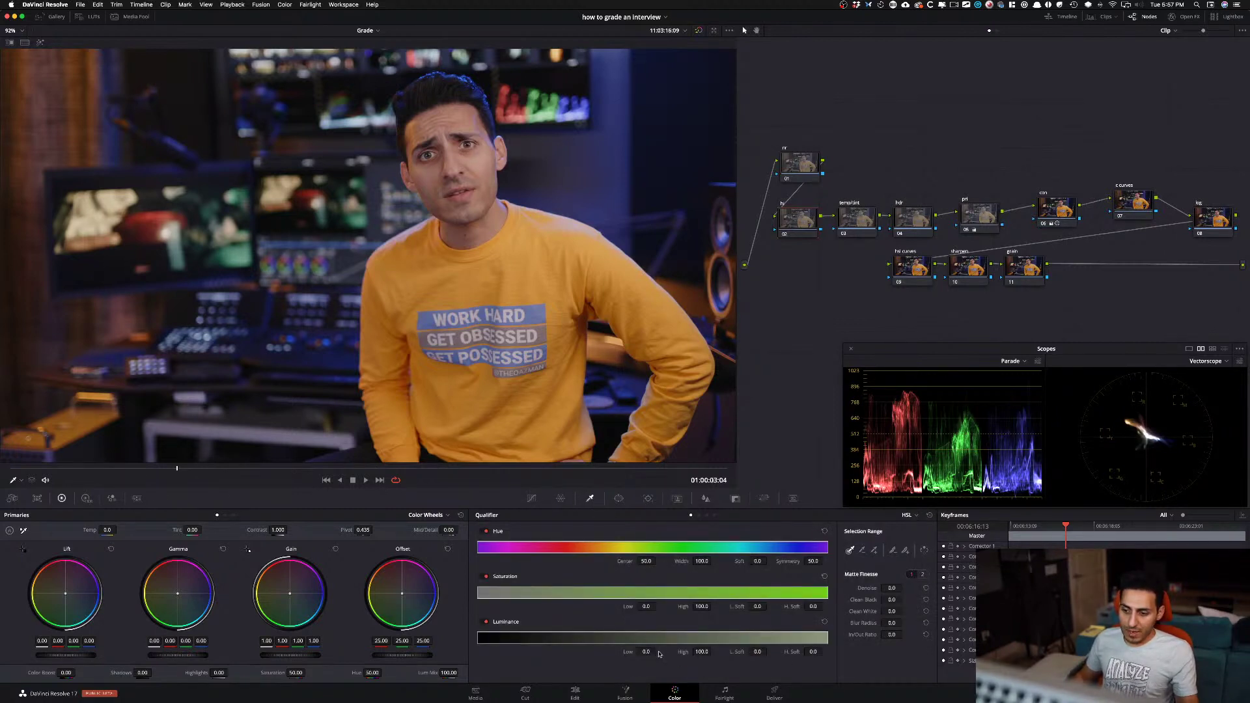
{"action": "left_click_drag", "start_coordinate": [729, 653], "coordinate": [769, 652]}
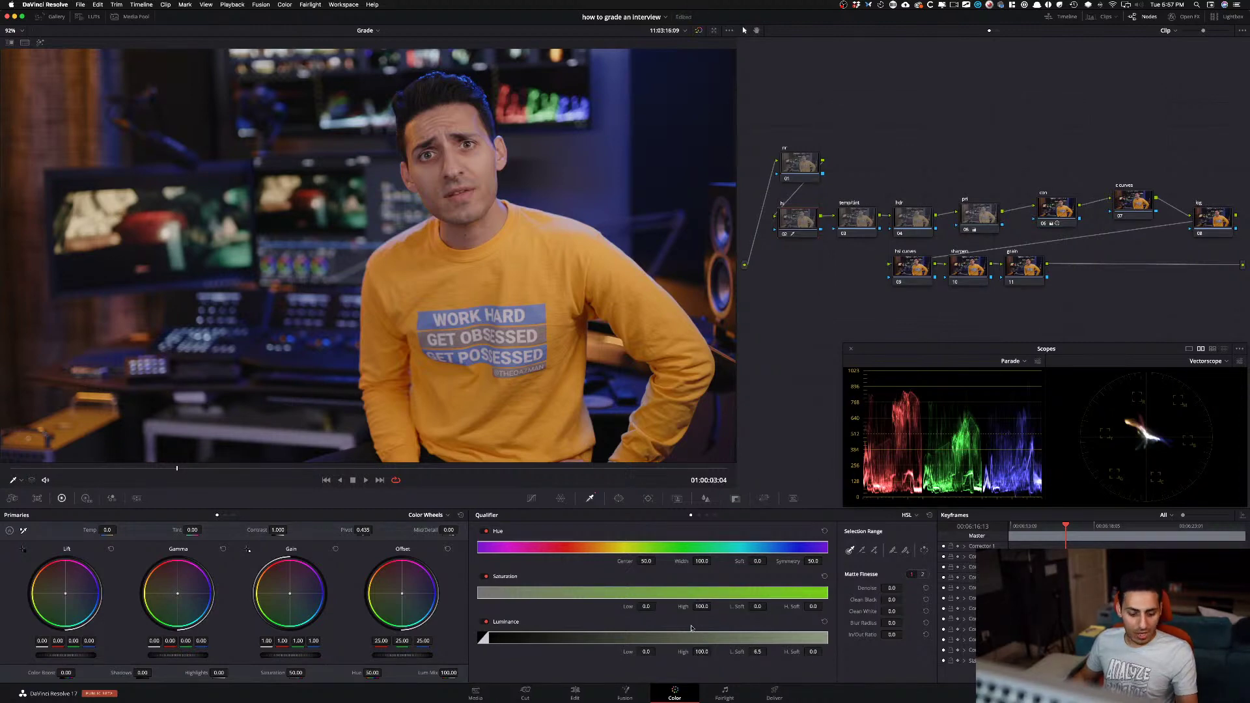
{"action": "key", "text": "shift+h"}
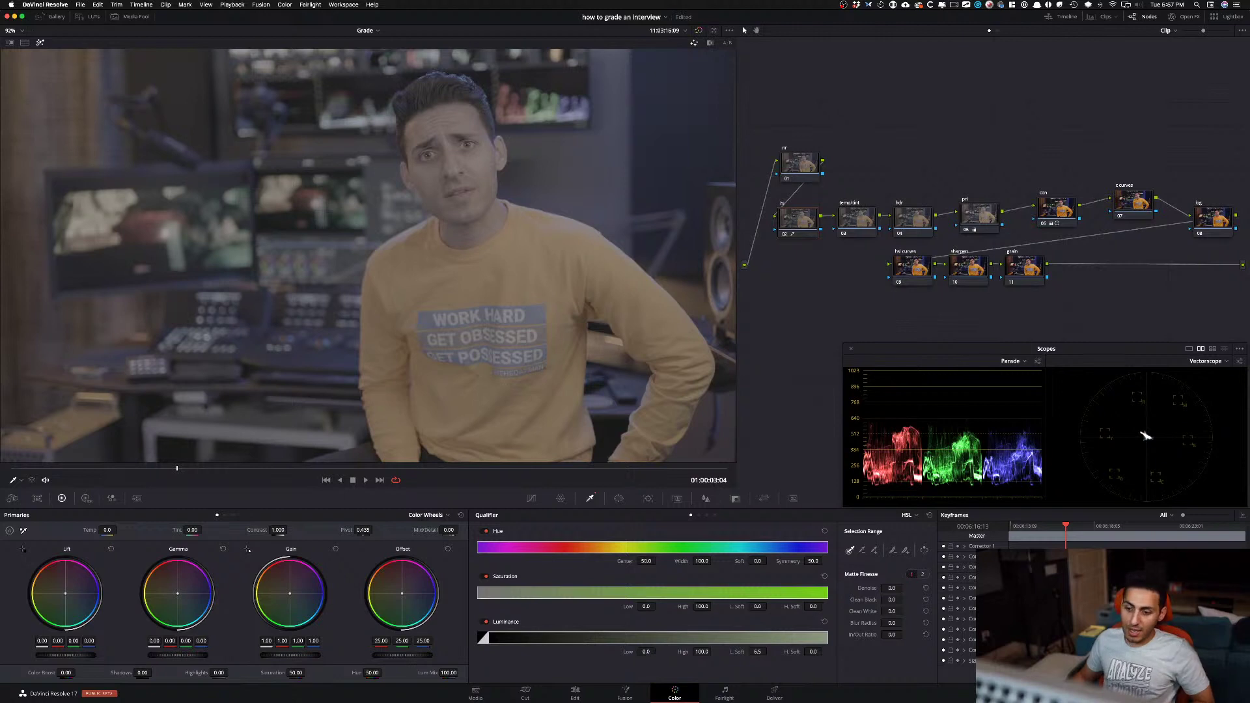
{"action": "left_click_drag", "start_coordinate": [646, 652], "coordinate": [657, 651]}
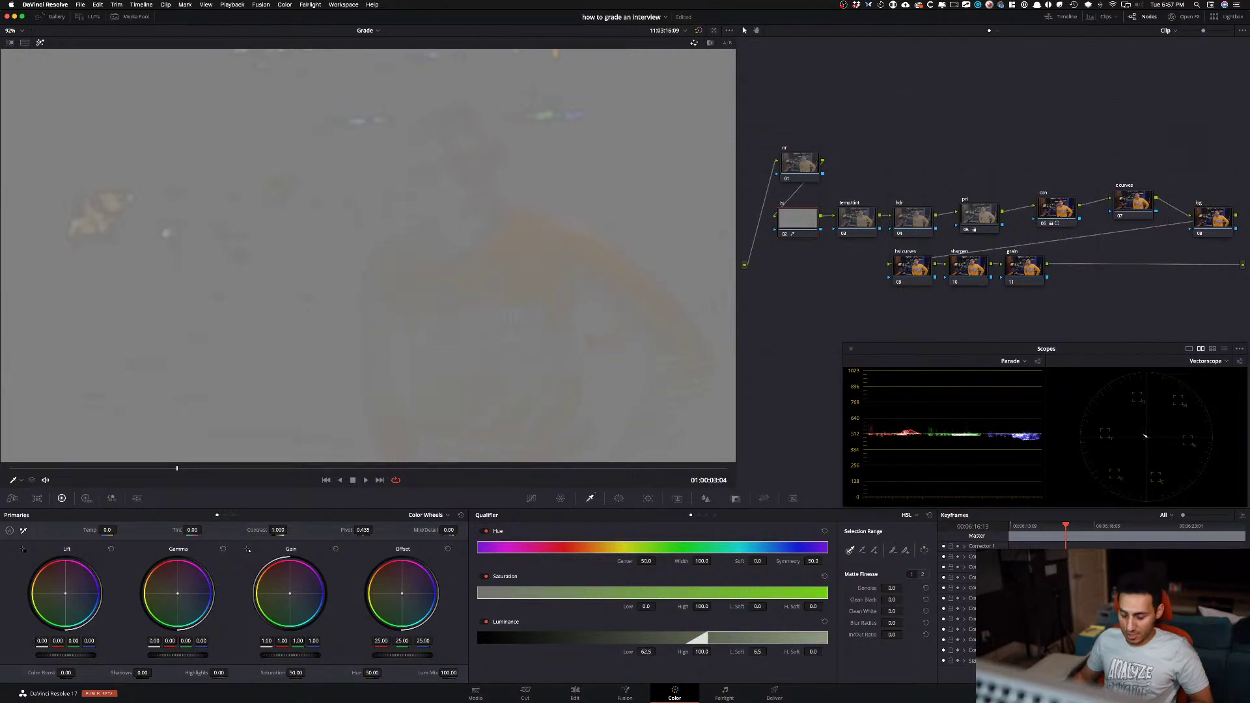
{"action": "key", "text": "shift+h"}
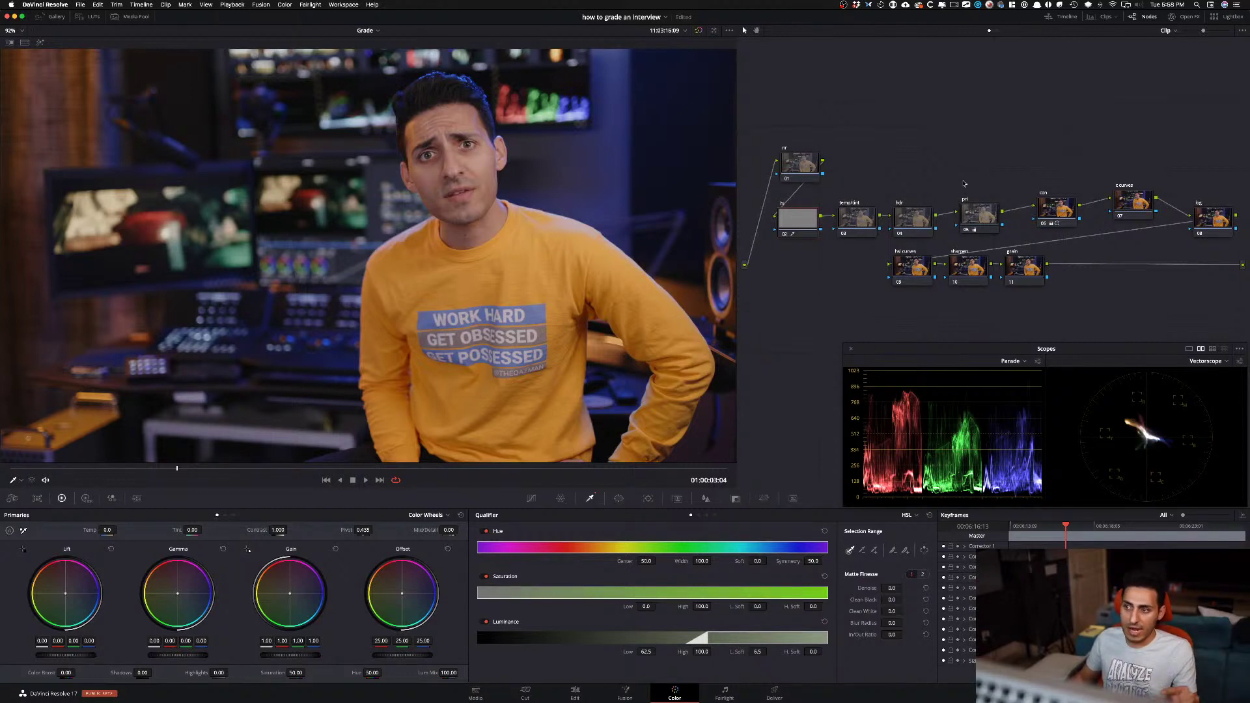
{"action": "left_click_drag", "start_coordinate": [809, 225], "coordinate": [810, 223]}
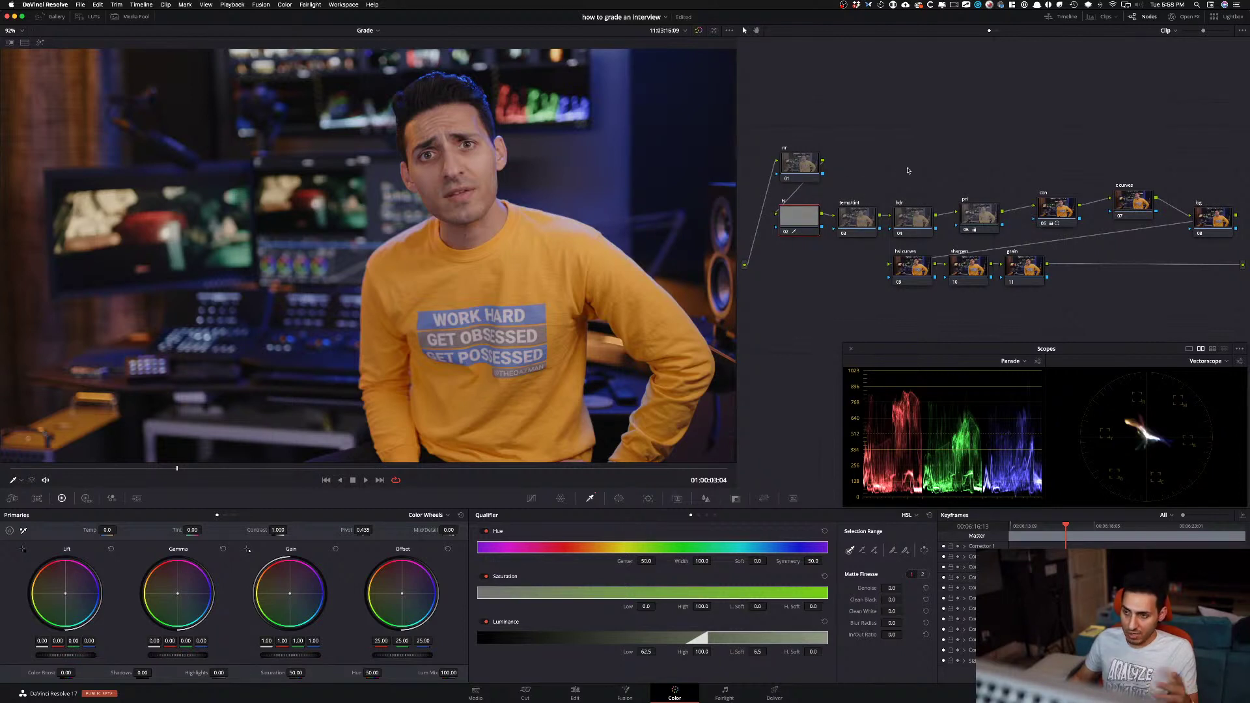
- Select the hdr node and open the High Dynamic Range wheels for it
{"action": "left_click", "coordinate": [899, 233]}
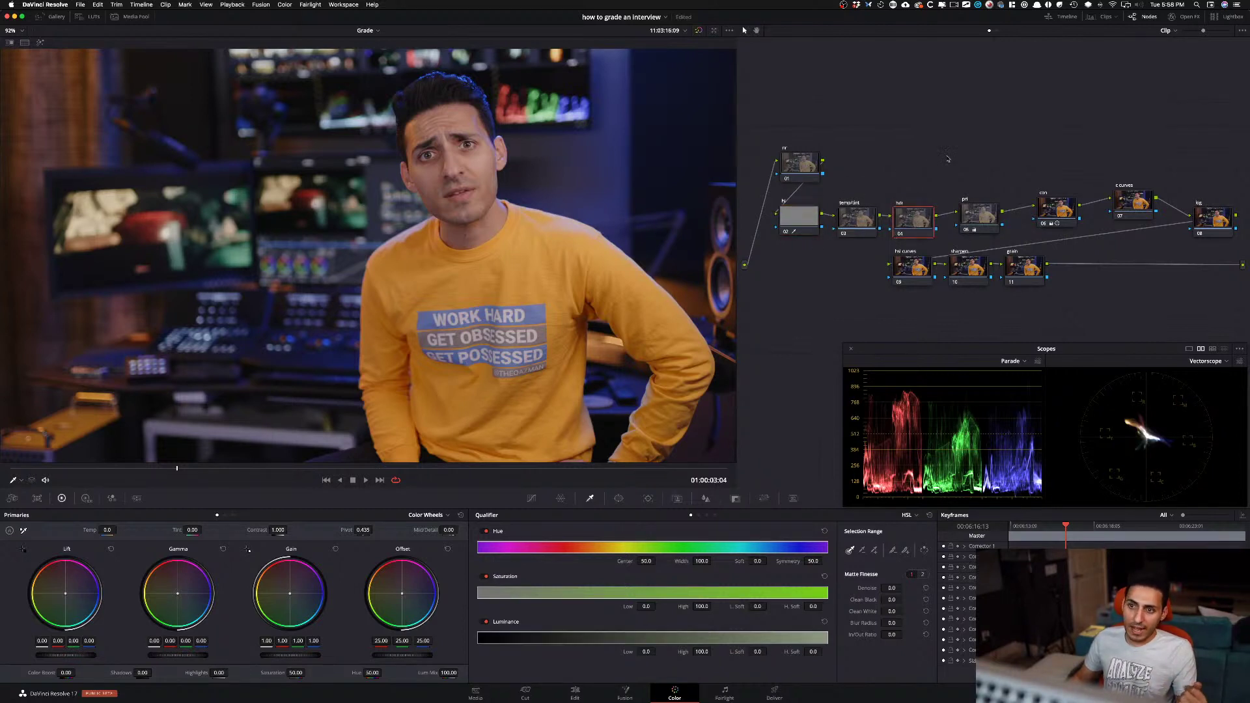
{"action": "left_click", "coordinate": [86, 498]}
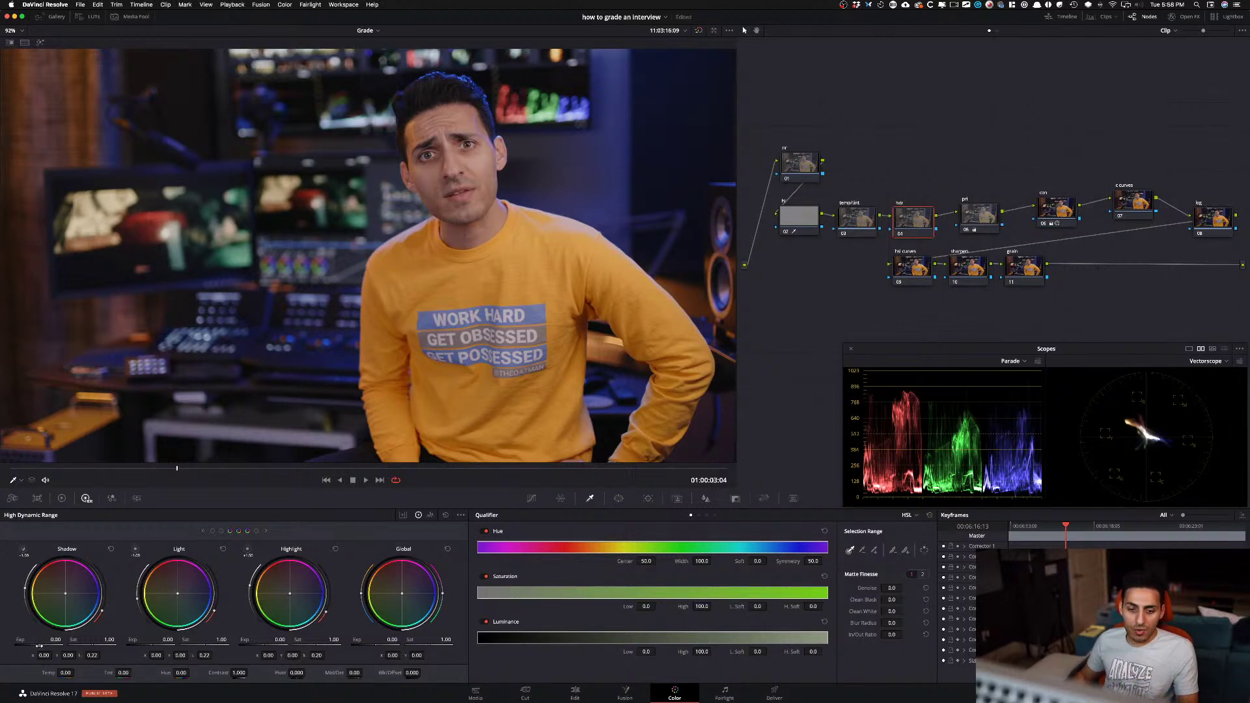
{"action": "left_click", "coordinate": [360, 180]}
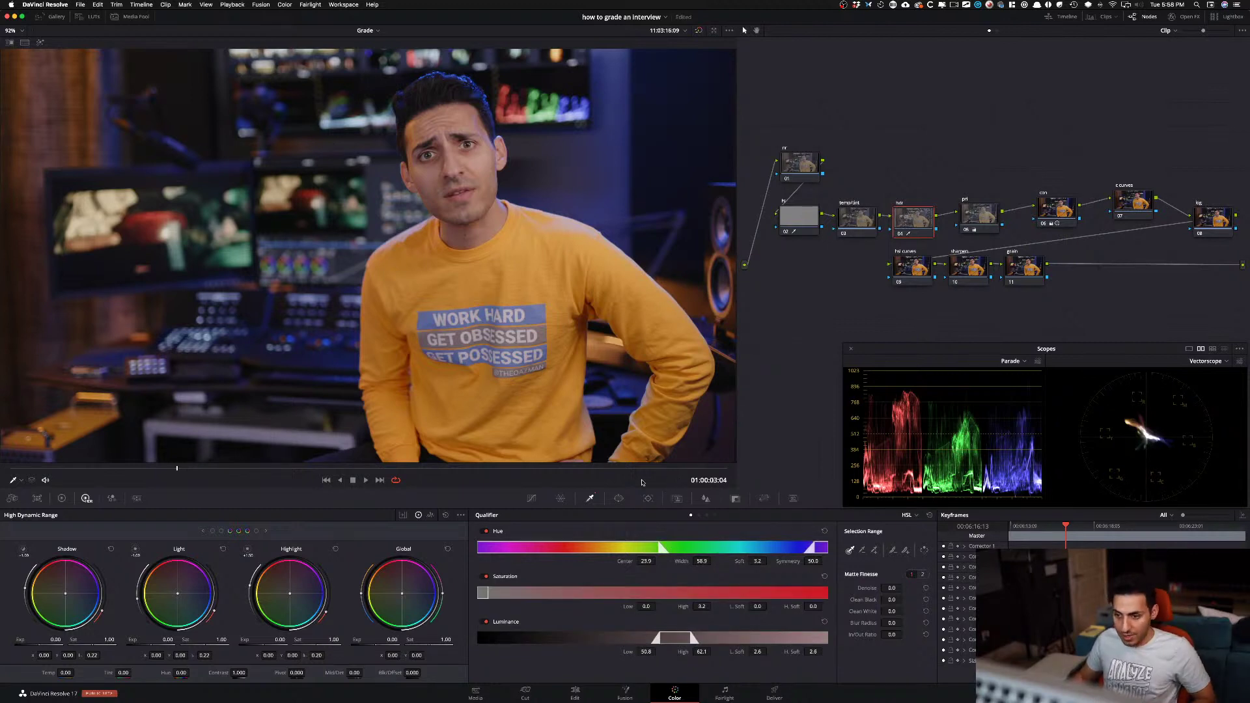
{"action": "key", "text": "super+z"}
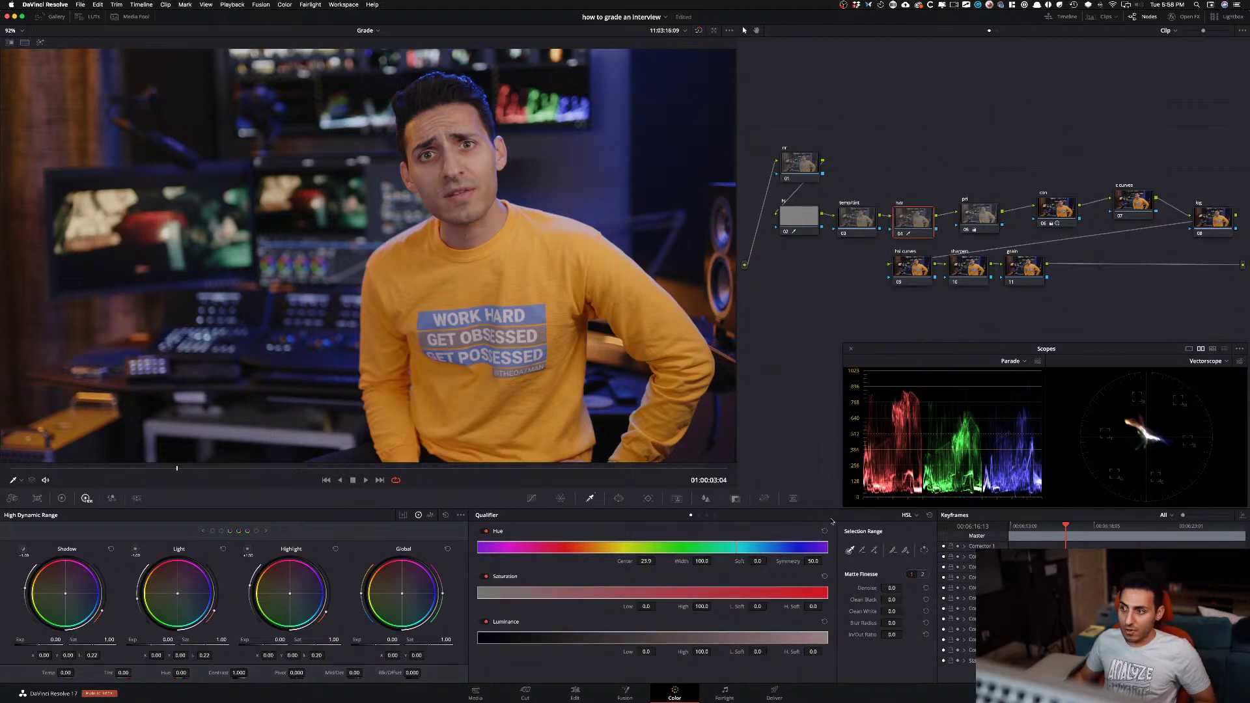
{"action": "left_click", "coordinate": [824, 531]}
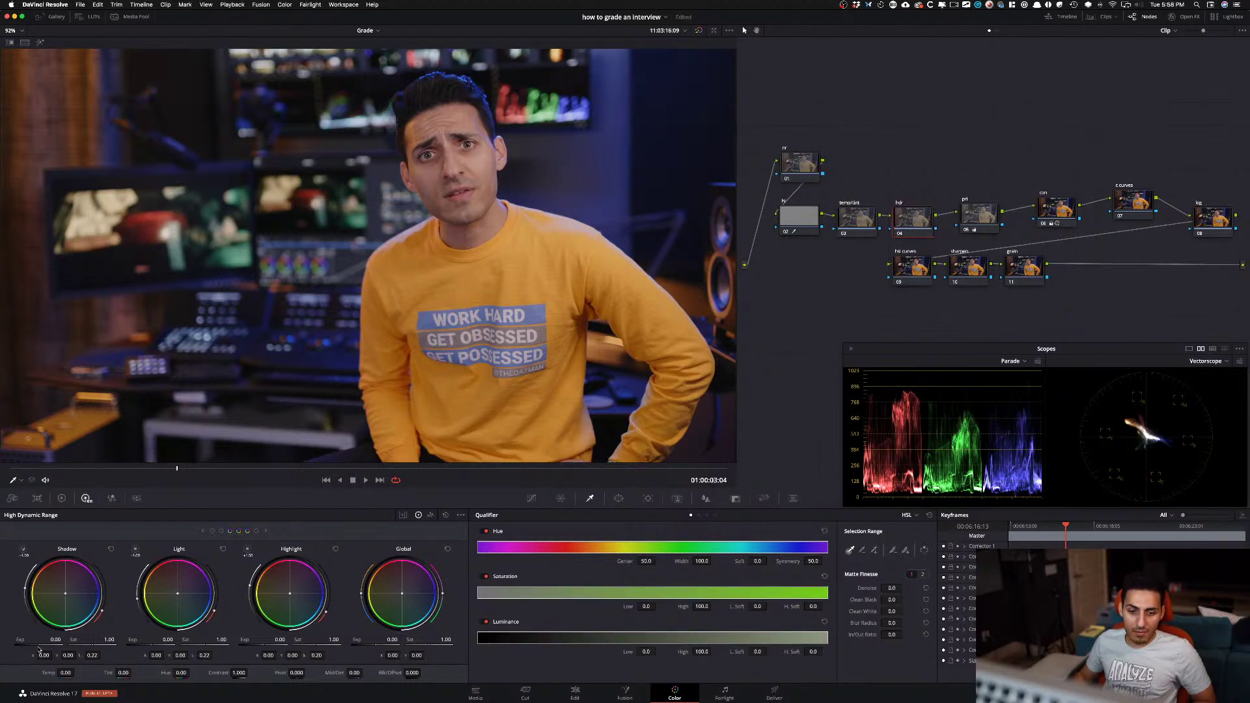
- Raise the hdr node's Shadow exposure to 0.13 and compare the shot with the node off and on
{"action": "left_click_drag", "start_coordinate": [54, 640], "coordinate": [64, 640]}
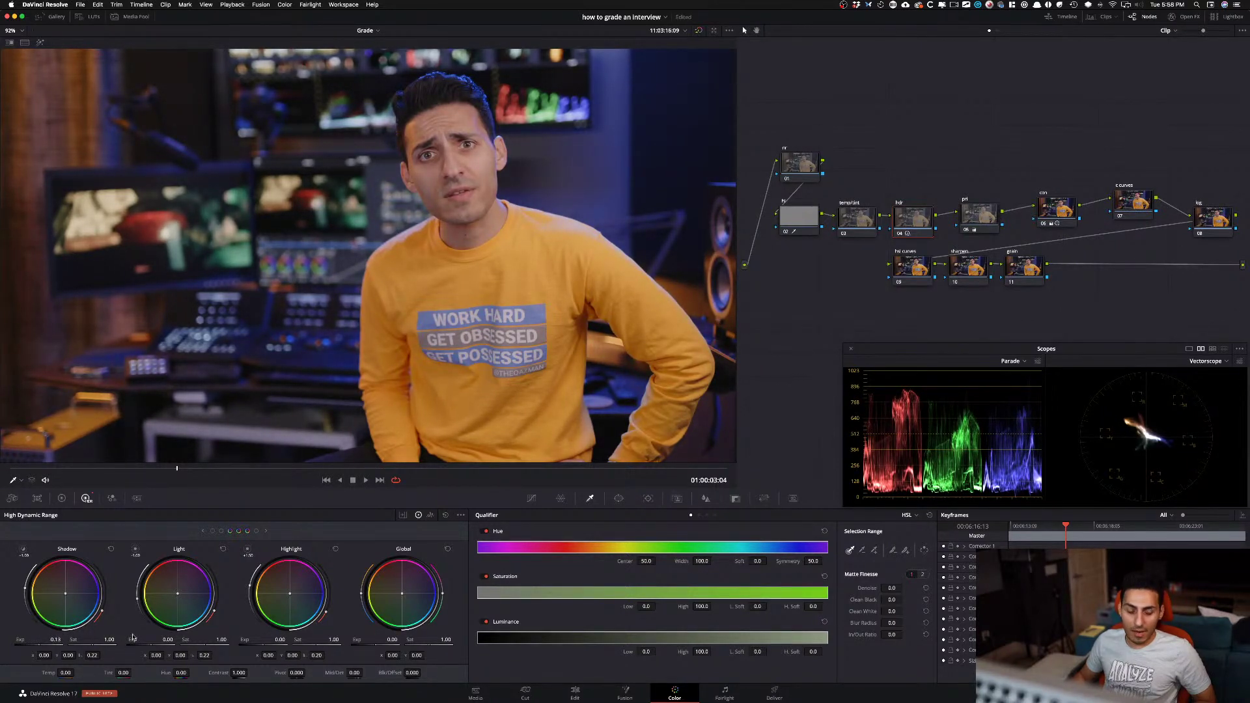
{"action": "key", "text": "ctrl+d"}
{"action": "key", "text": "ctrl+d"}
{"action": "key", "text": "ctrl+d"}
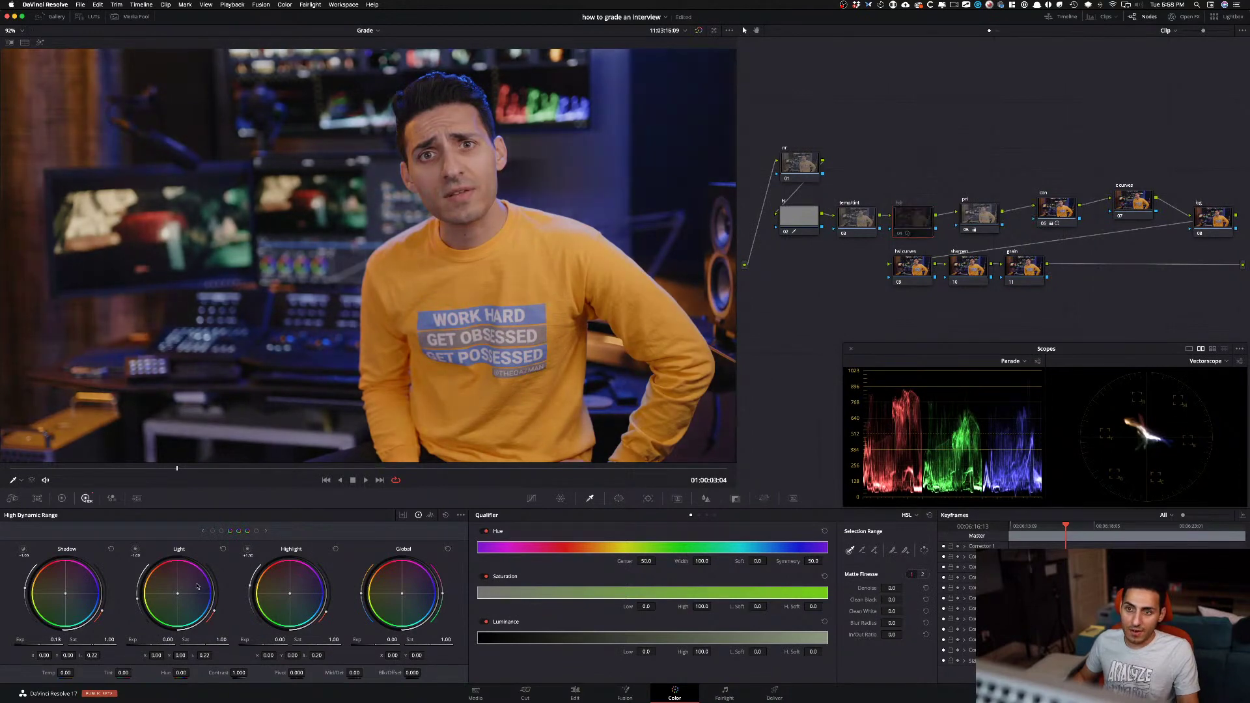
{"action": "key", "text": "ctrl+d"}
{"action": "key", "text": "super+d"}
{"action": "key", "text": "super+d"}
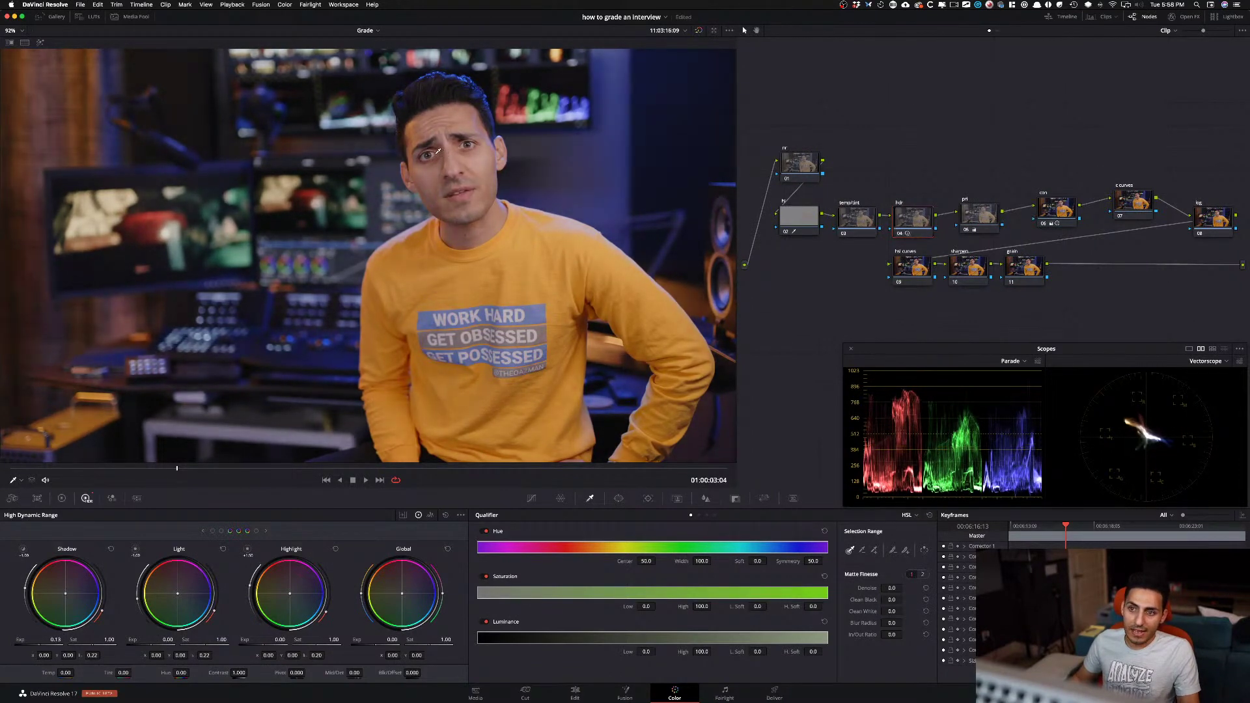
{"action": "key", "text": "super+d"}
{"action": "key", "text": "super+d"}
{"action": "key", "text": "super+d"}
{"action": "key", "text": "super+d"}
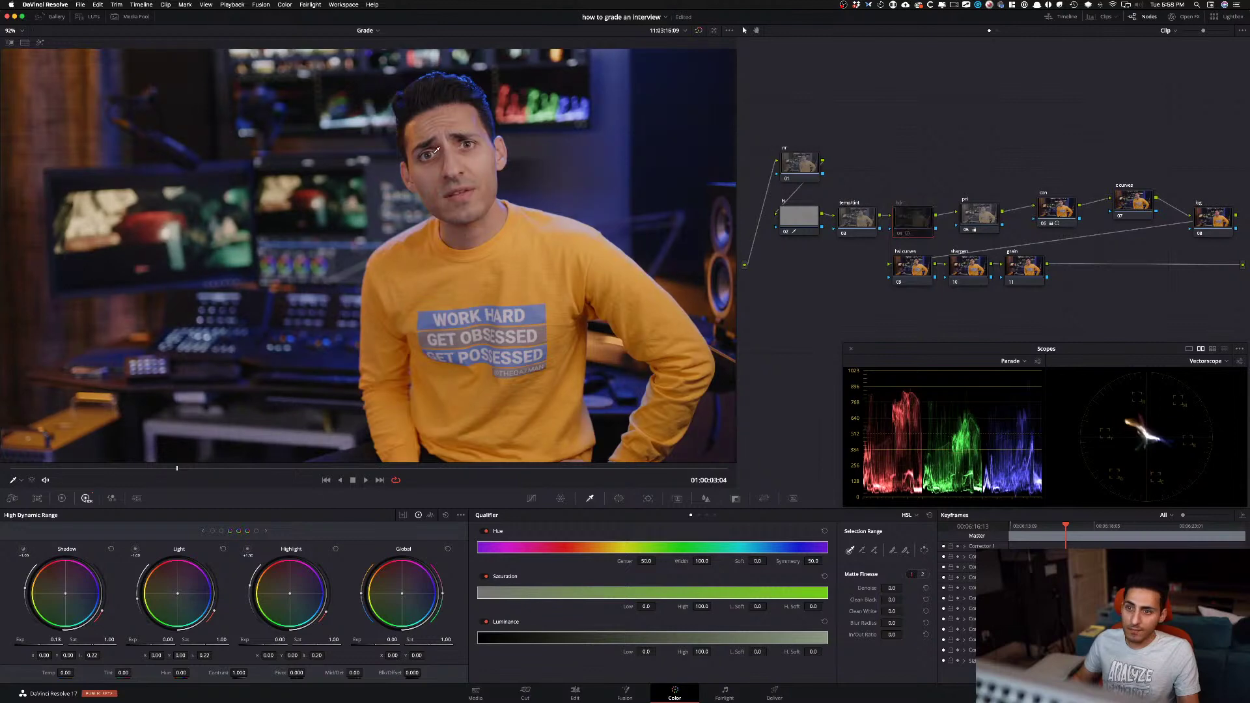
{"action": "key", "text": "super+d"}
{"action": "key", "text": "super+d"}
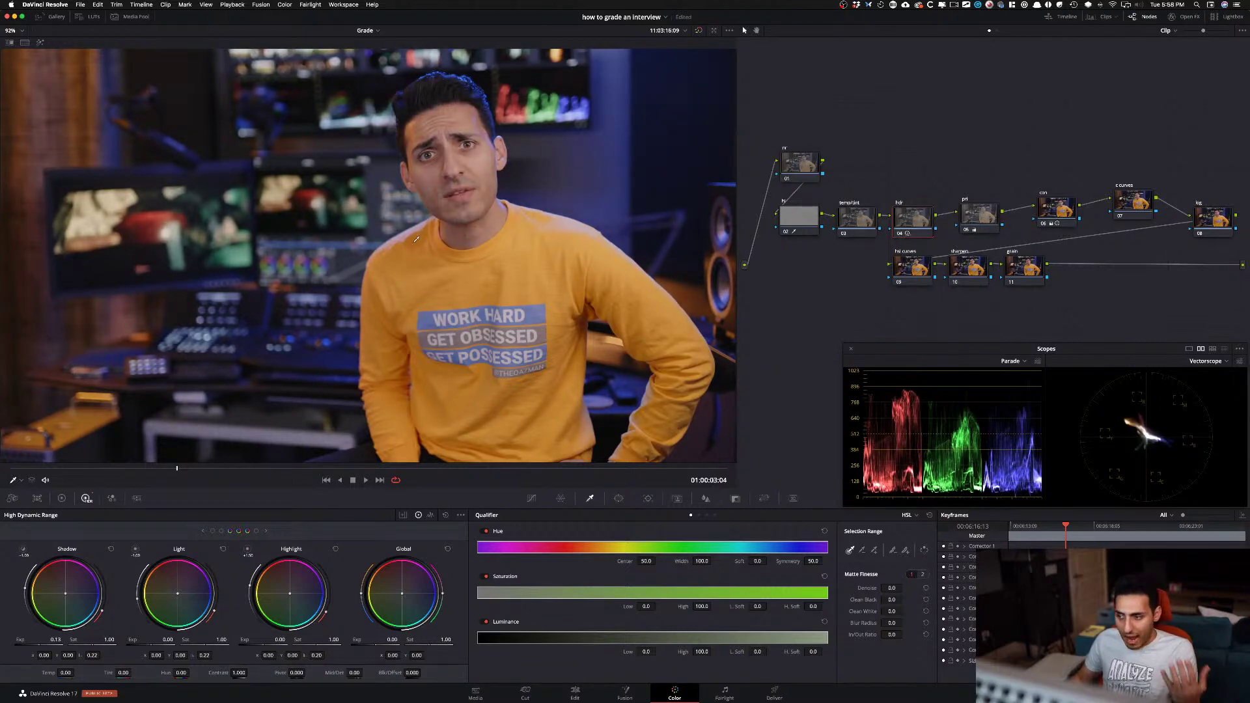
{"action": "key", "text": "super+d"}
{"action": "key", "text": "super+d"}
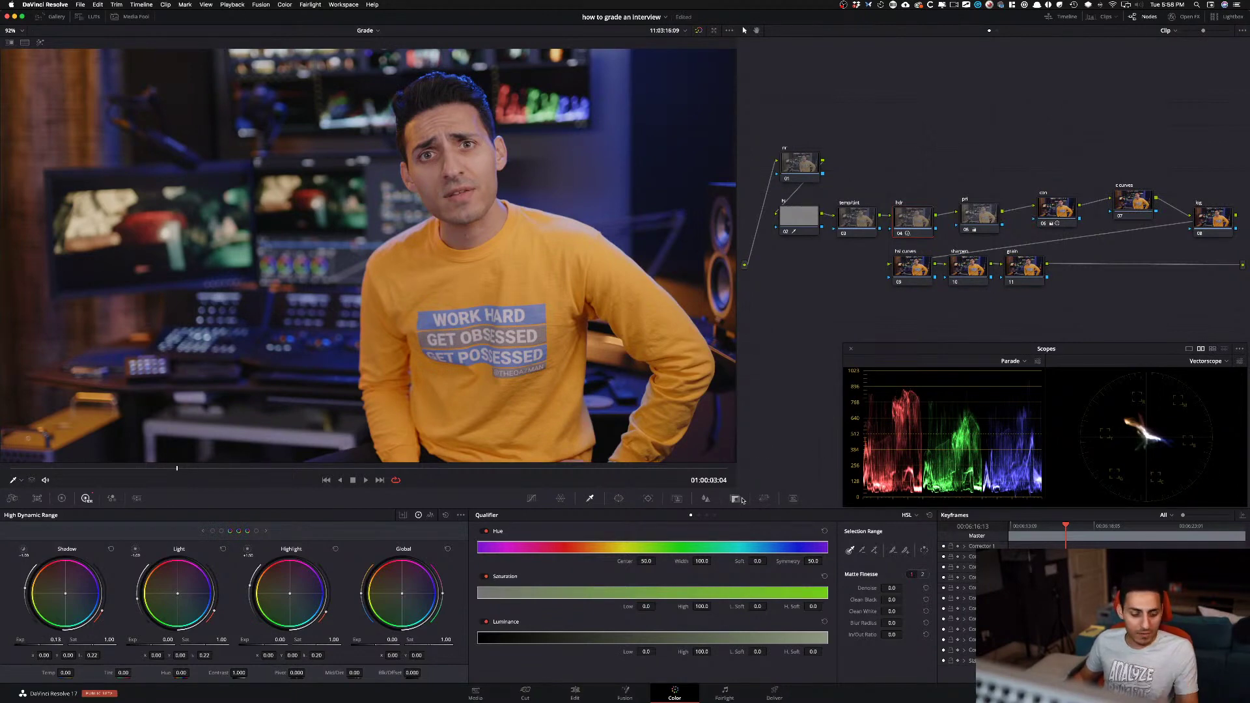
{"action": "key", "text": "super+d"}
{"action": "key", "text": "super+d"}
{"action": "key", "text": "super+d"}
{"action": "key", "text": "super+d"}
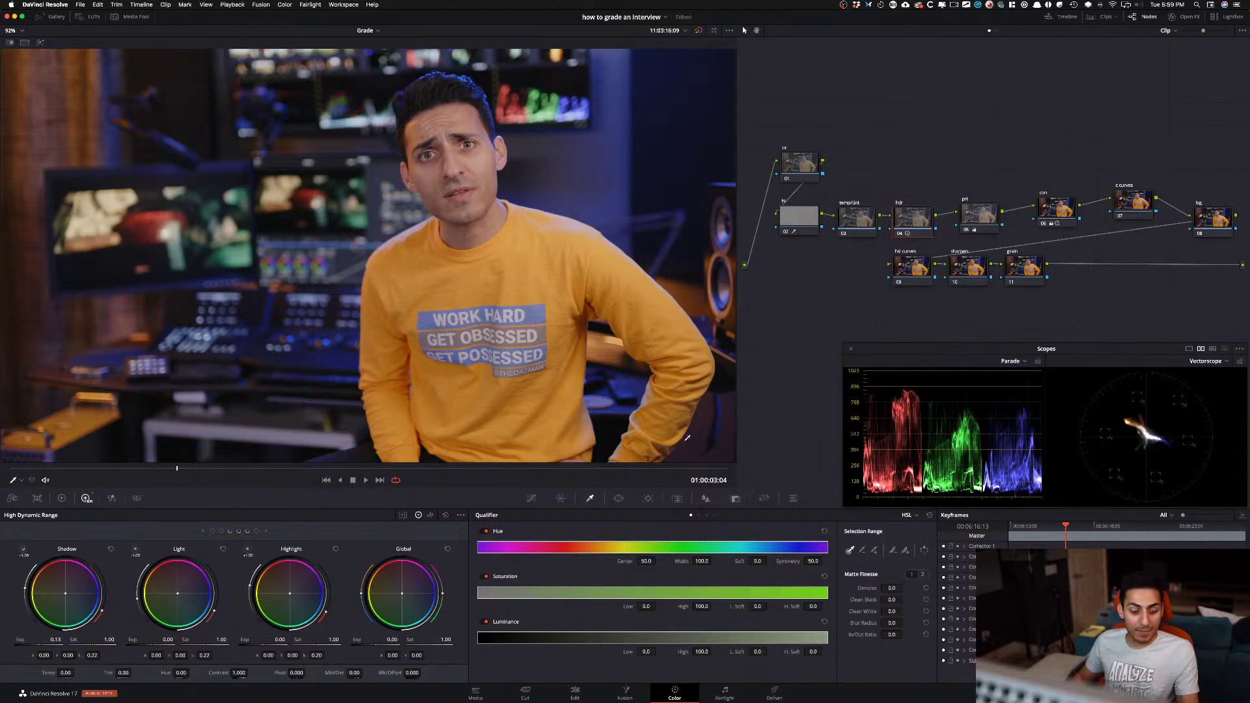
{"action": "key", "text": "super+d"}
{"action": "key", "text": "super+d"}
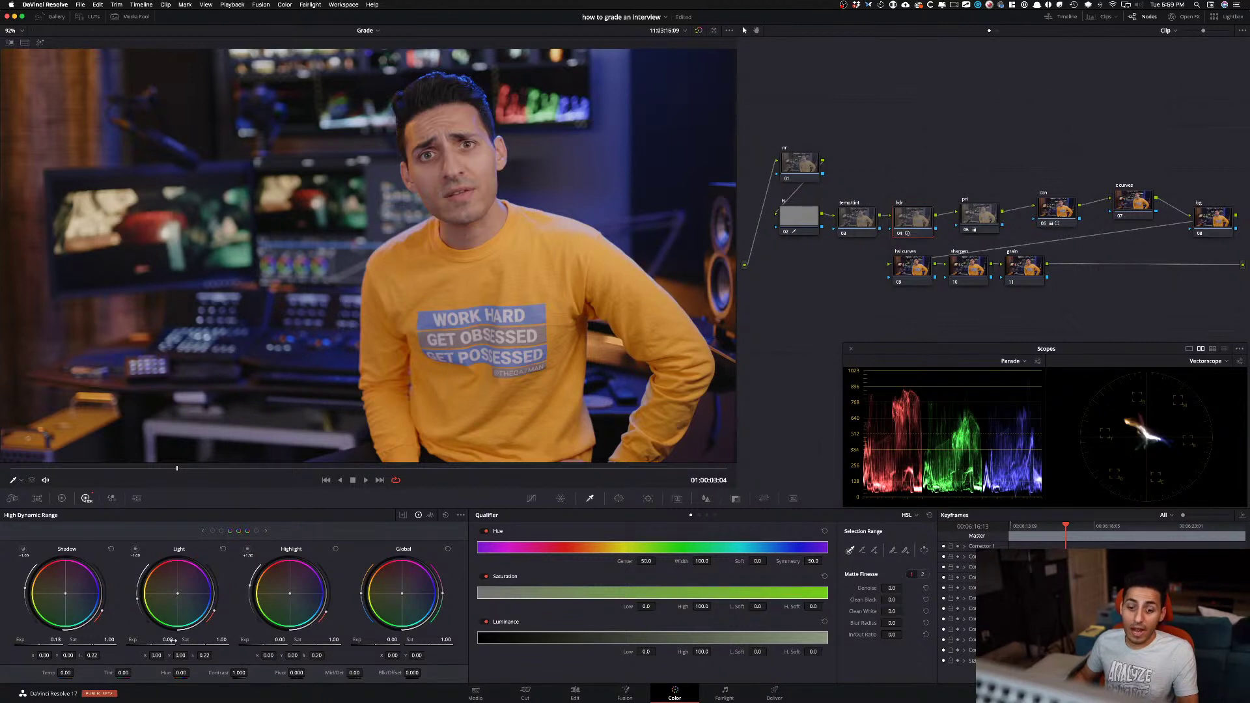
- Try a Light exposure of 0.18 on the hdr node and compare the shot with the node off and on
{"action": "left_click_drag", "start_coordinate": [133, 640], "coordinate": [144, 640]}
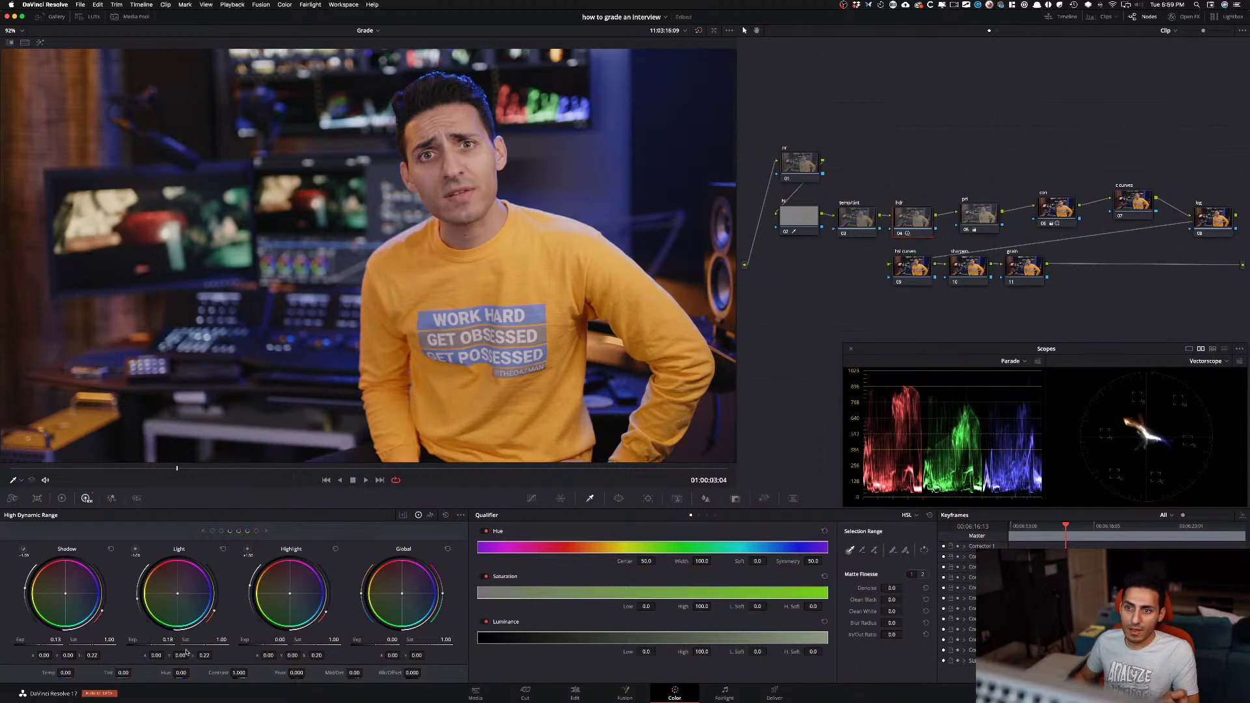
{"action": "key", "text": "super+d"}
{"action": "key", "text": "super+d"}
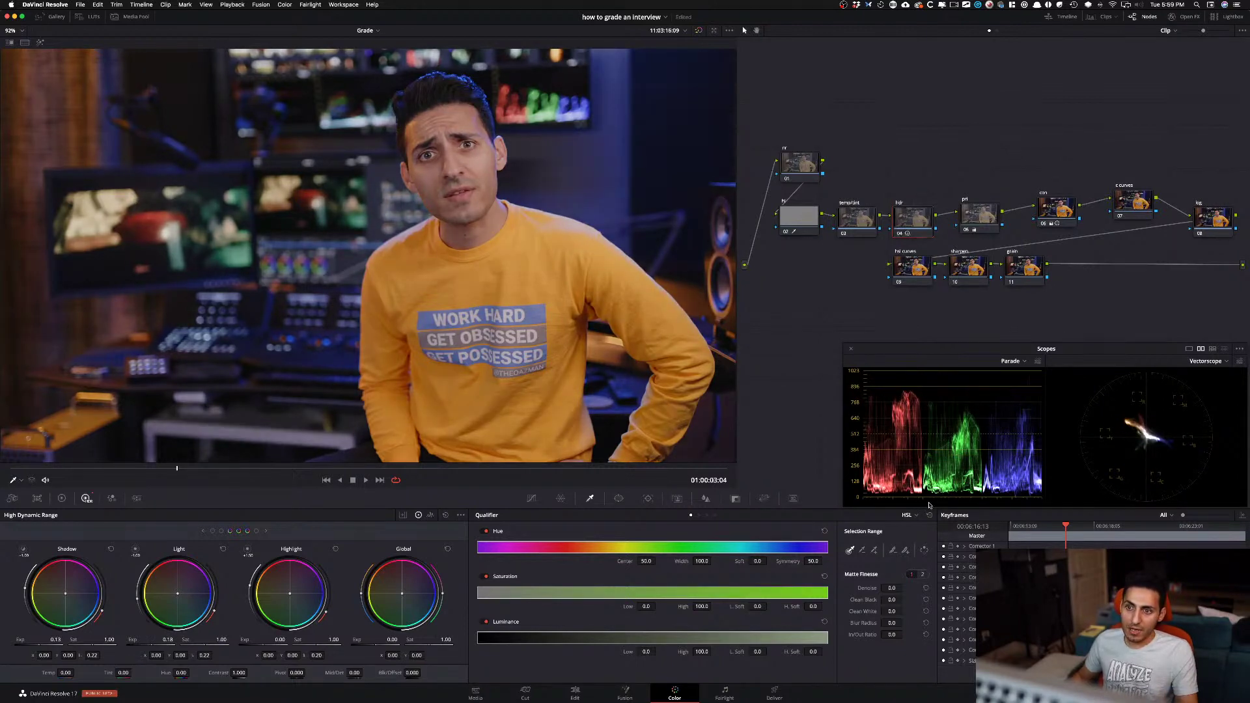
{"action": "key", "text": "super+d"}
{"action": "key", "text": "super+d"}
{"action": "key", "text": "super+d"}
{"action": "key", "text": "super+d"}
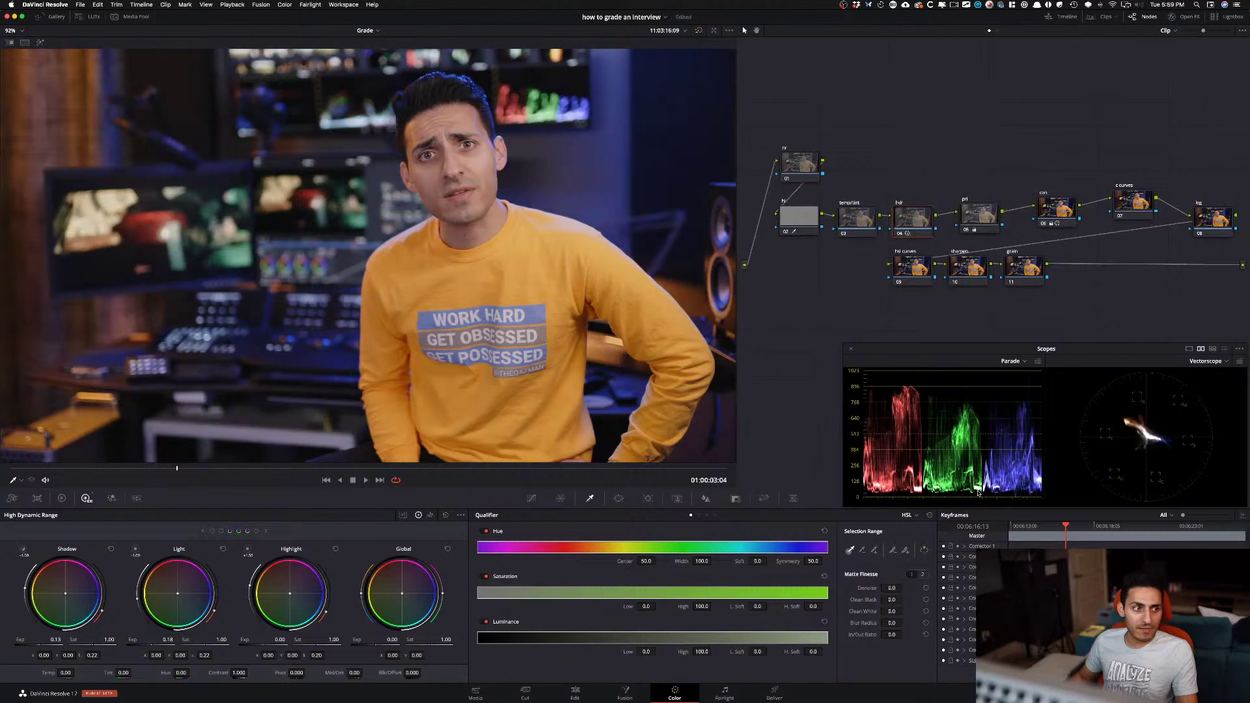
{"action": "key", "text": "super+d"}
{"action": "key", "text": "super+d"}
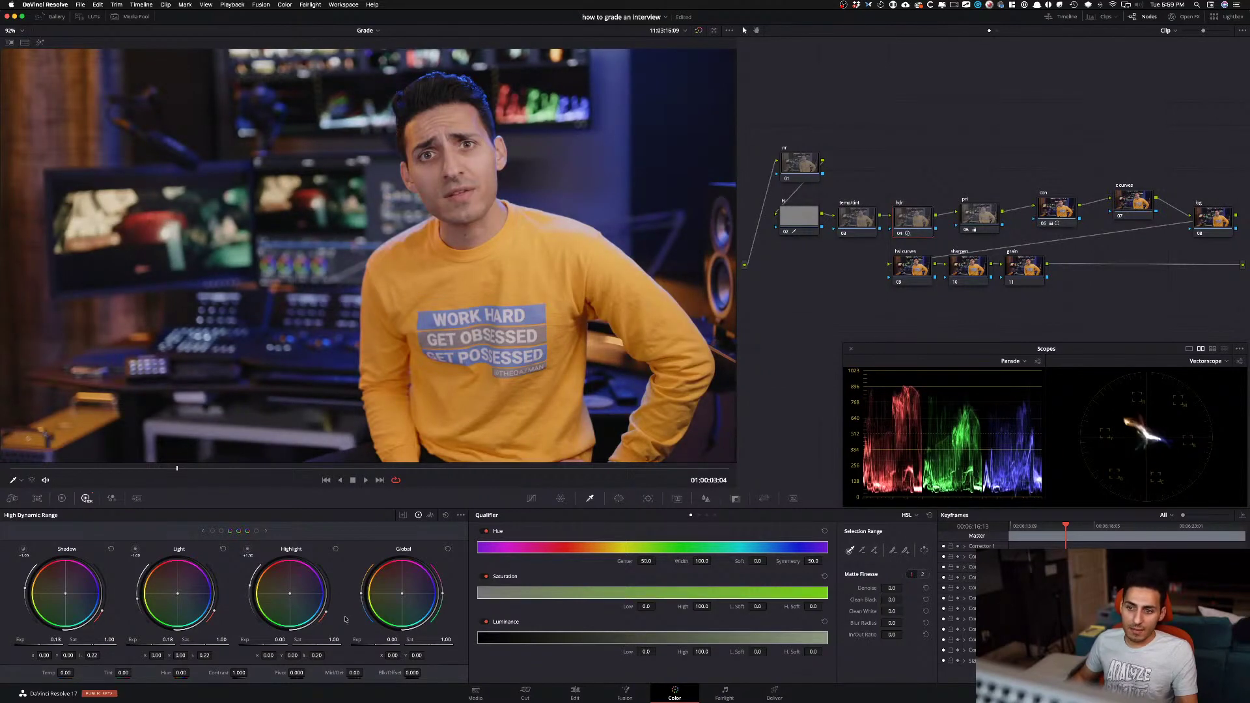
- Set the hdr node's Light exposure to 0.14 and compare the shot with the node off and on
{"action": "left_click_drag", "start_coordinate": [161, 644], "coordinate": [159, 643]}
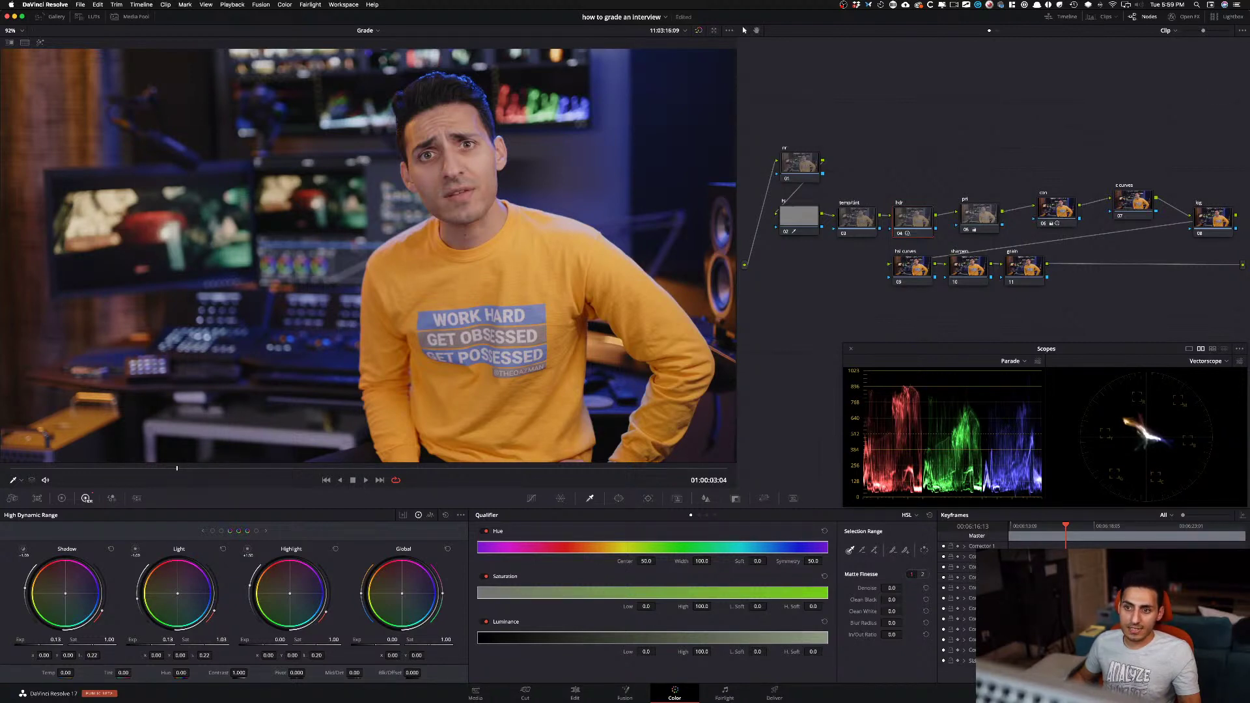
{"action": "key", "text": "super+d"}
{"action": "key", "text": "super+d"}
{"action": "key", "text": "super+d"}
{"action": "key", "text": "super+d"}
{"action": "key", "text": "super+d"}
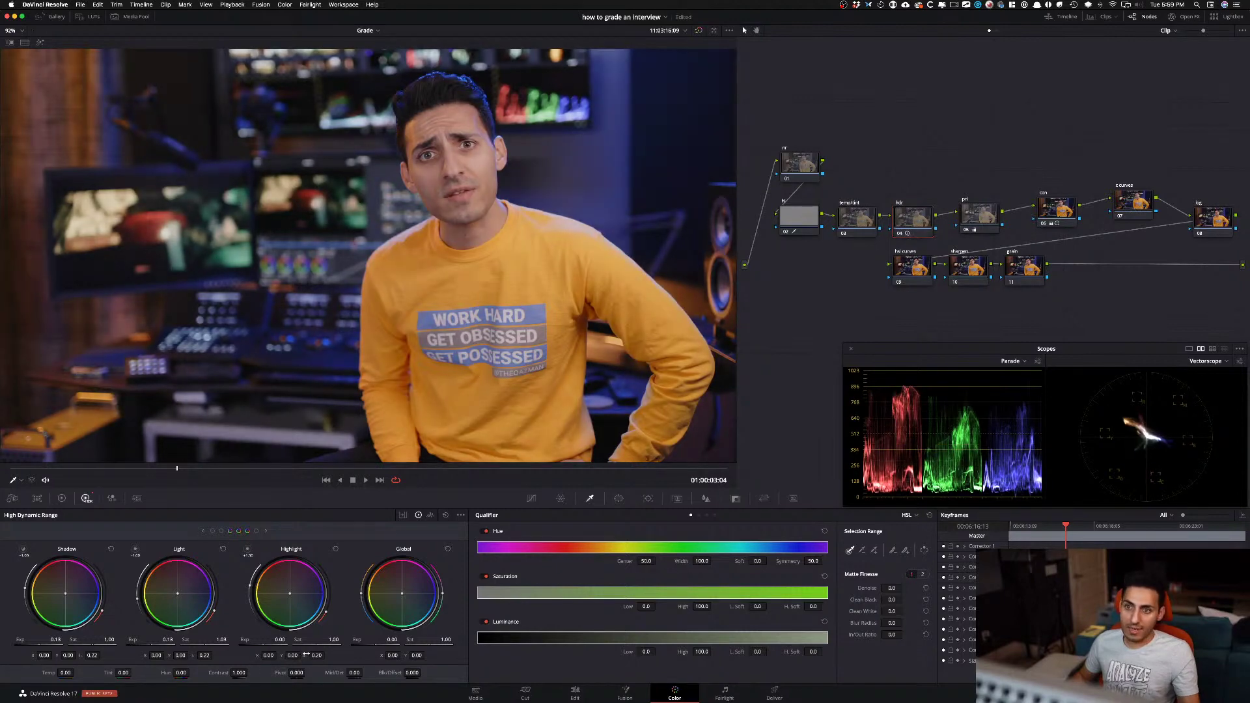
- Check the shot again with the hdr node switched off and on
{"action": "key", "text": "super+d"}
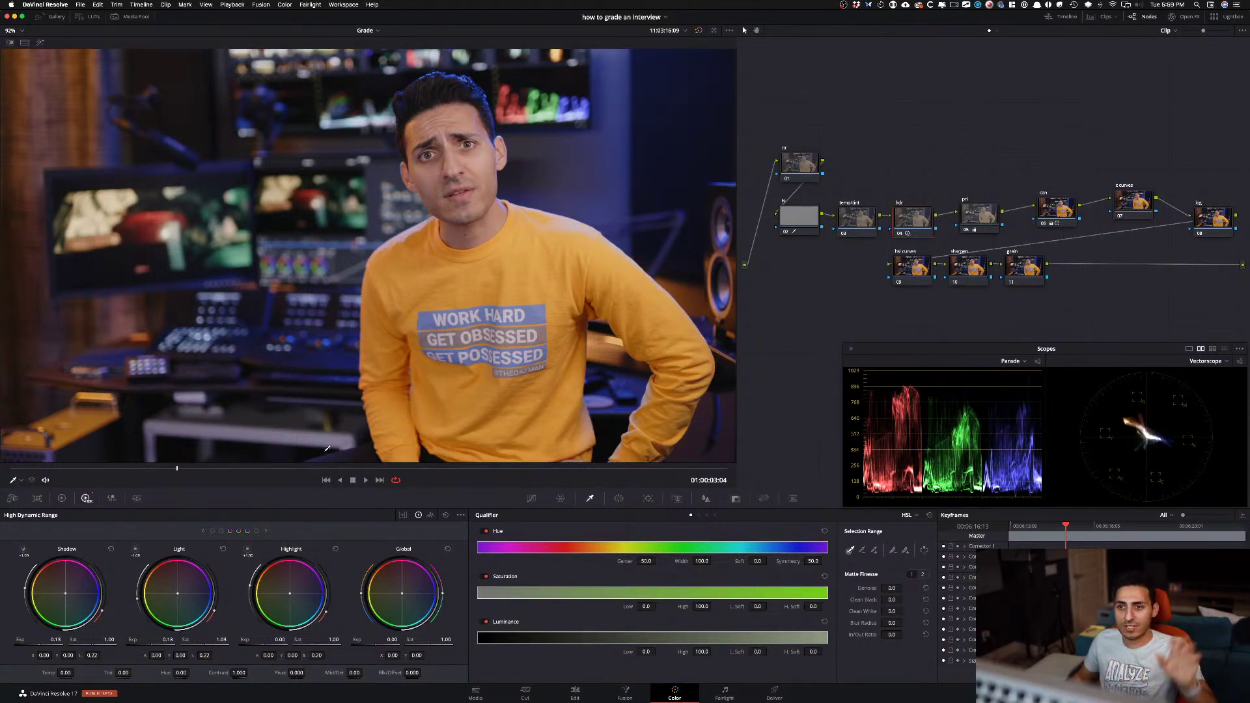
{"action": "key", "text": "super+d"}
{"action": "key", "text": "super+d"}
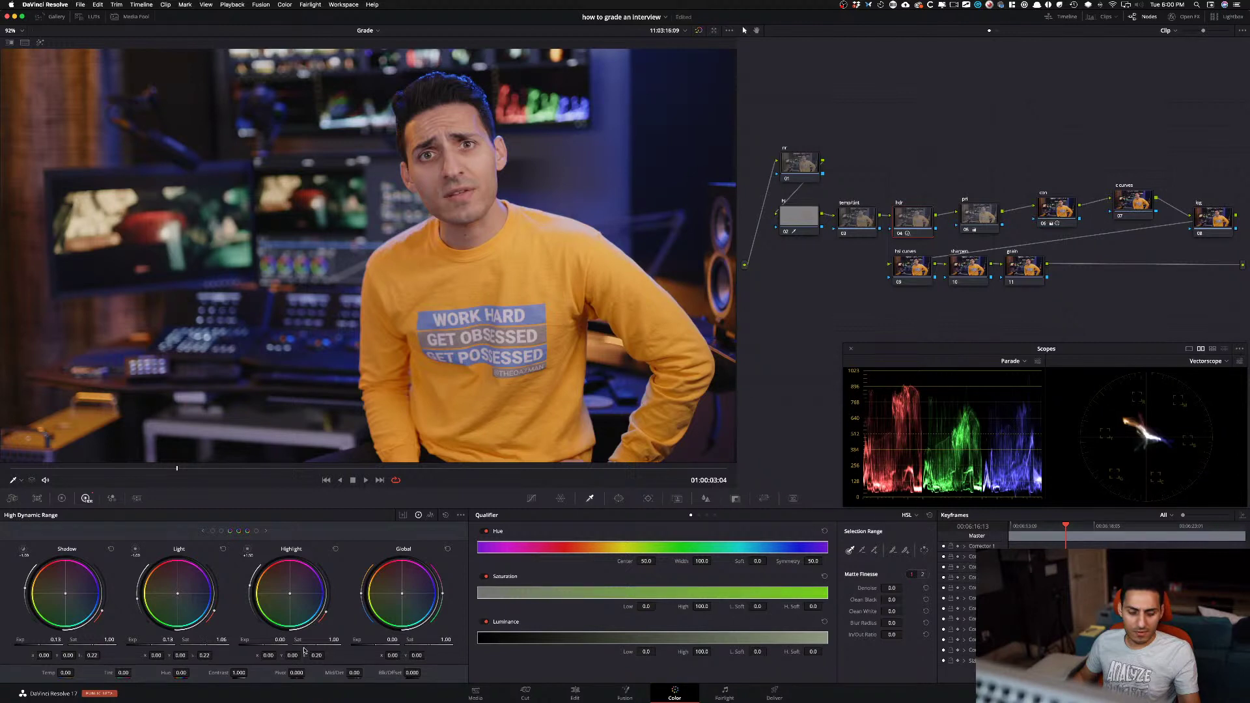
- Set Temp to -10.0 and Tint to -6.50 in the primary wheels of the temp/tint node
{"action": "left_click", "coordinate": [855, 226]}
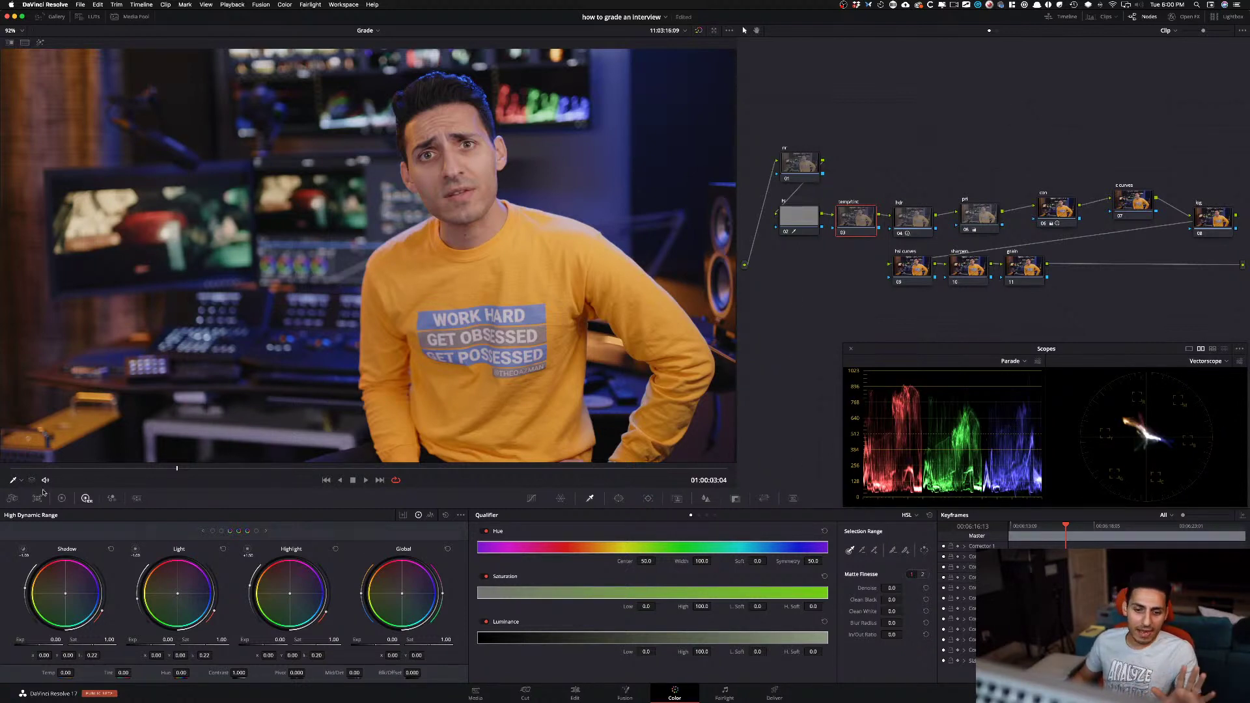
{"action": "left_click", "coordinate": [62, 498]}
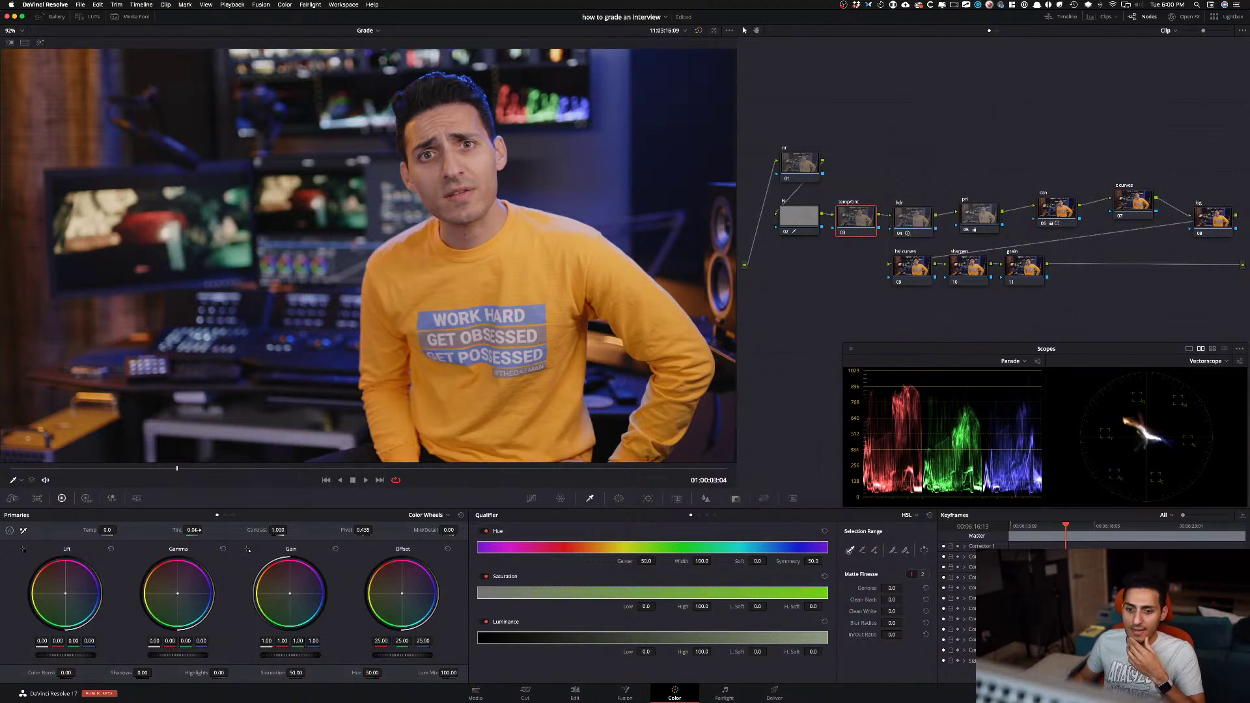
{"action": "mouse_move", "coordinate": [197, 531]}
{"action": "left_mouse_down"}
{"action": "mouse_move", "coordinate": [180, 531]}
{"action": "mouse_move", "coordinate": [206, 530]}
{"action": "left_mouse_up"}
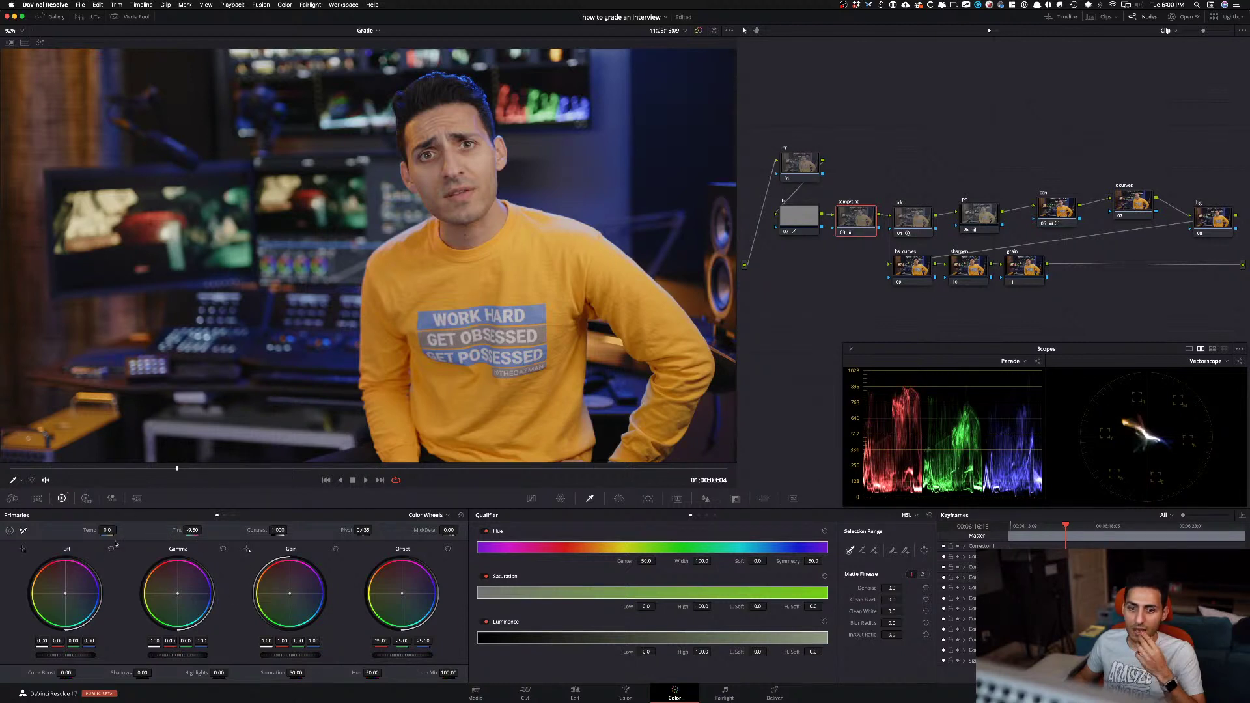
{"action": "left_click_drag", "start_coordinate": [119, 531], "coordinate": [119, 530]}
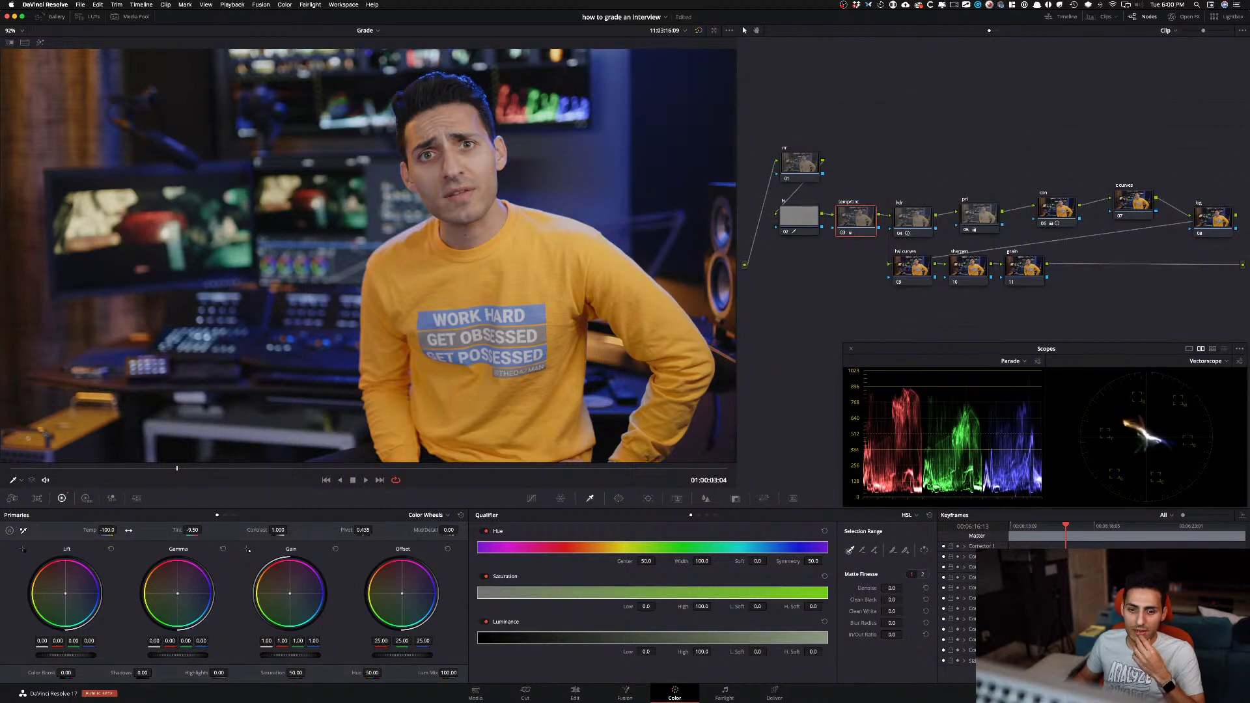
{"action": "left_click_drag", "start_coordinate": [109, 530], "coordinate": [204, 530]}
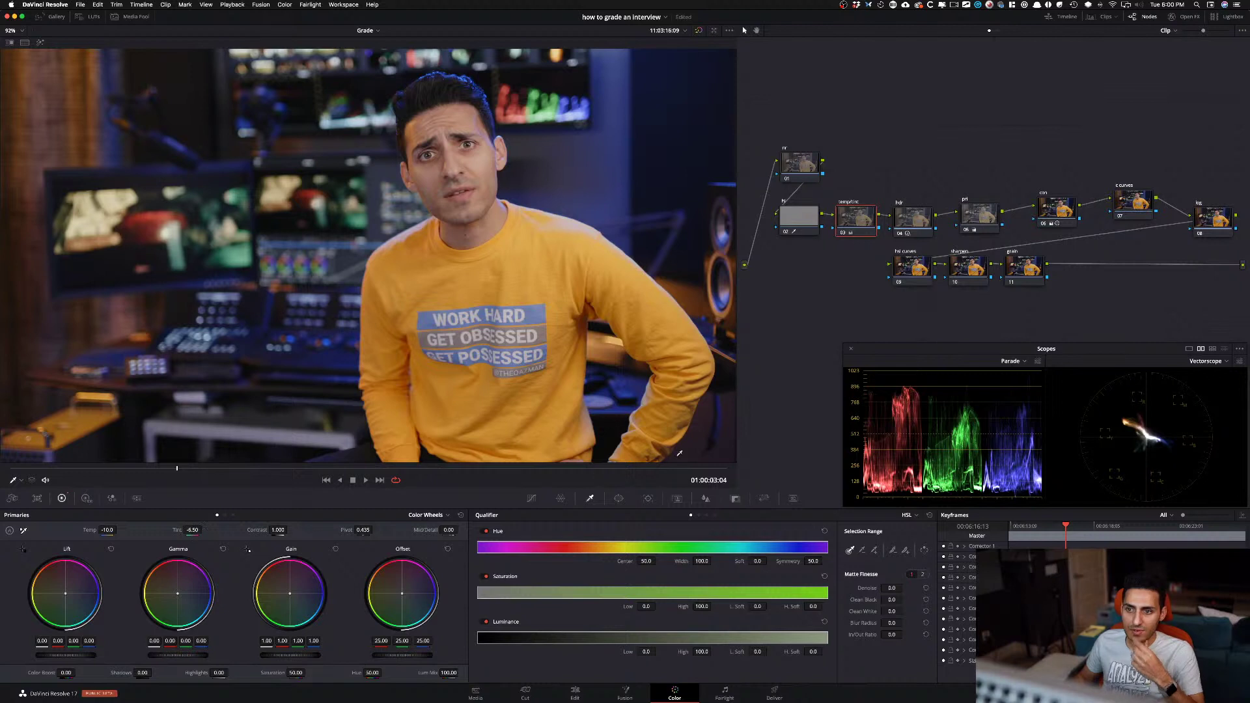
- Compare the shot and its scopes with the temp/tint node off and on
{"action": "key", "text": "ctrl+d"}
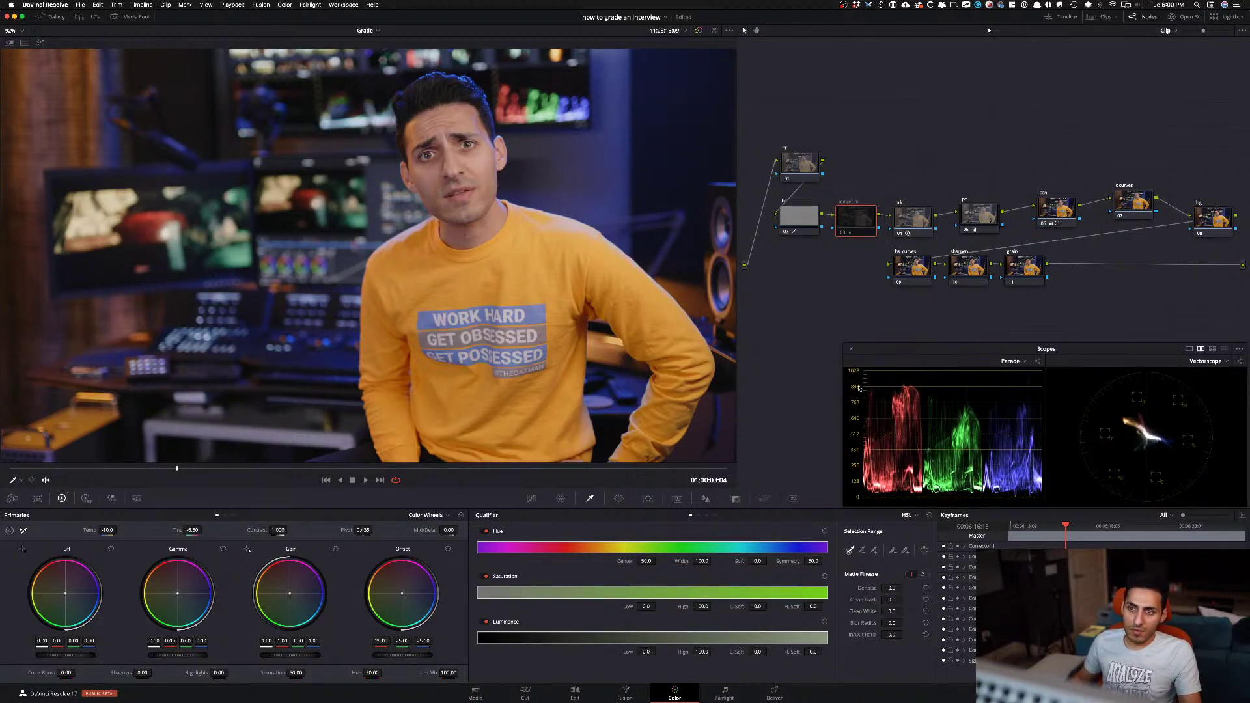
{"action": "key", "text": "ctrl+d"}
{"action": "key", "text": "ctrl+d"}
{"action": "key", "text": "ctrl+d"}
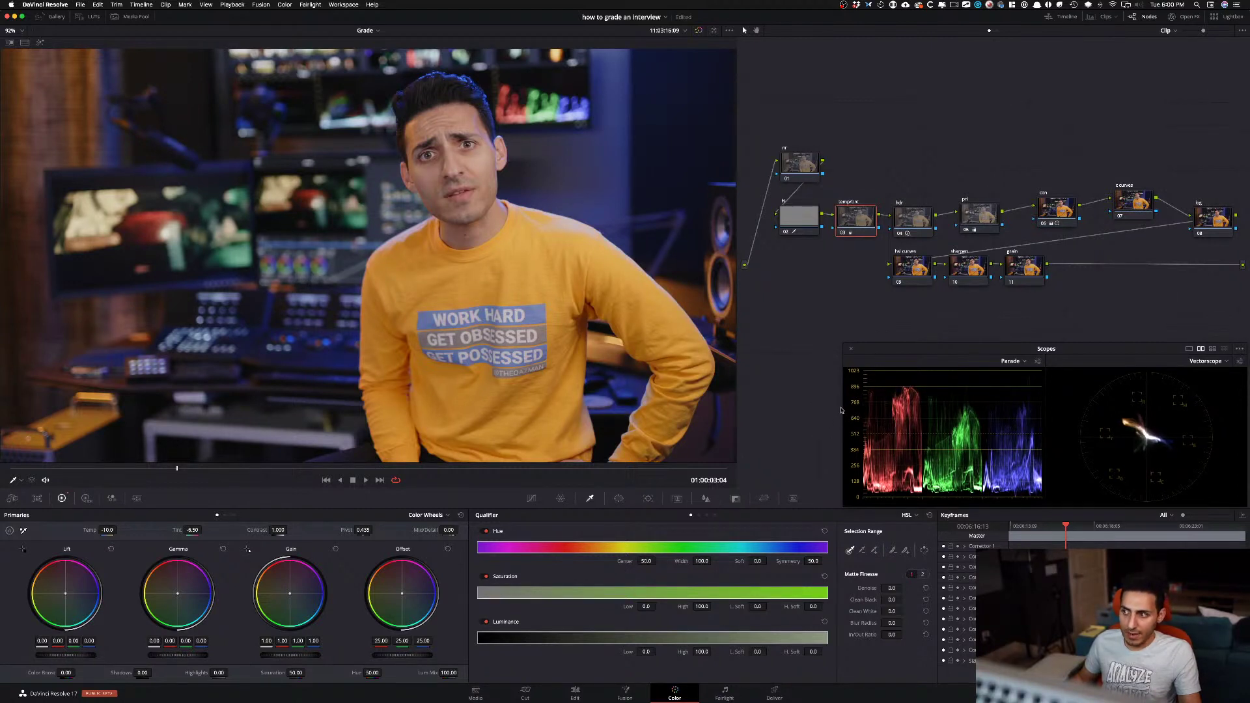
{"action": "key", "text": "super+d"}
{"action": "key", "text": "super+d"}
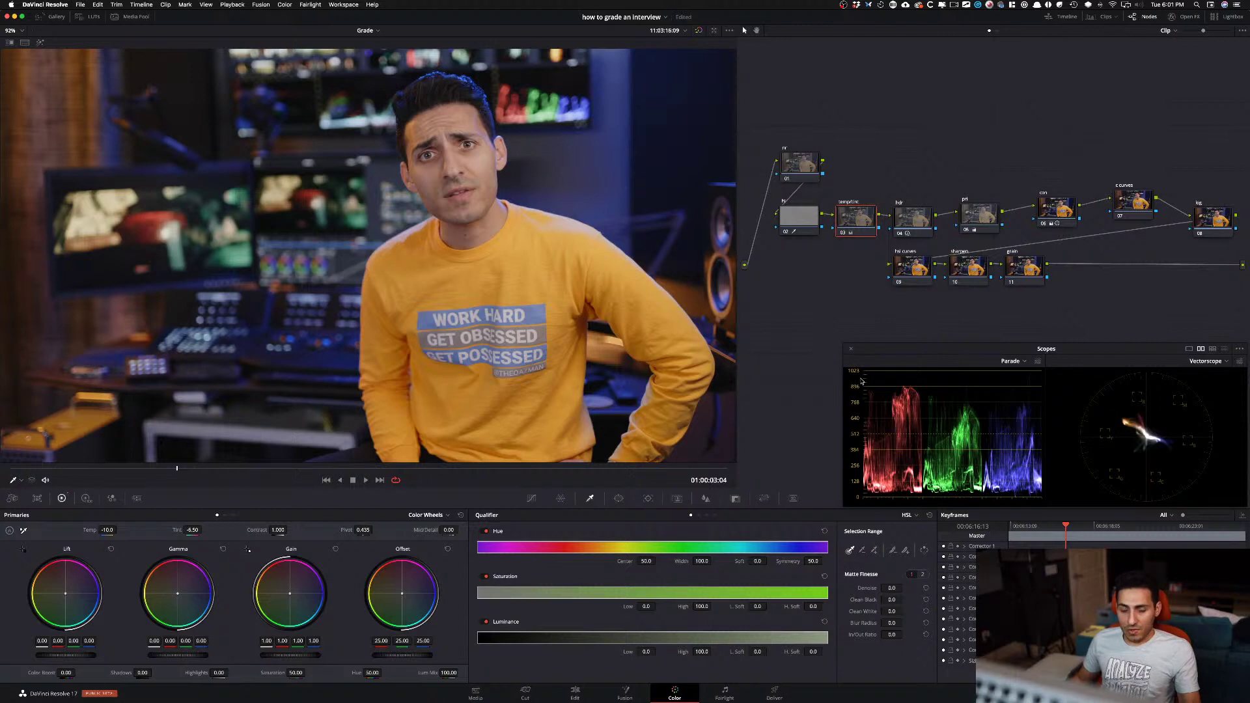
{"action": "key", "text": "super+d"}
{"action": "key", "text": "super+d"}
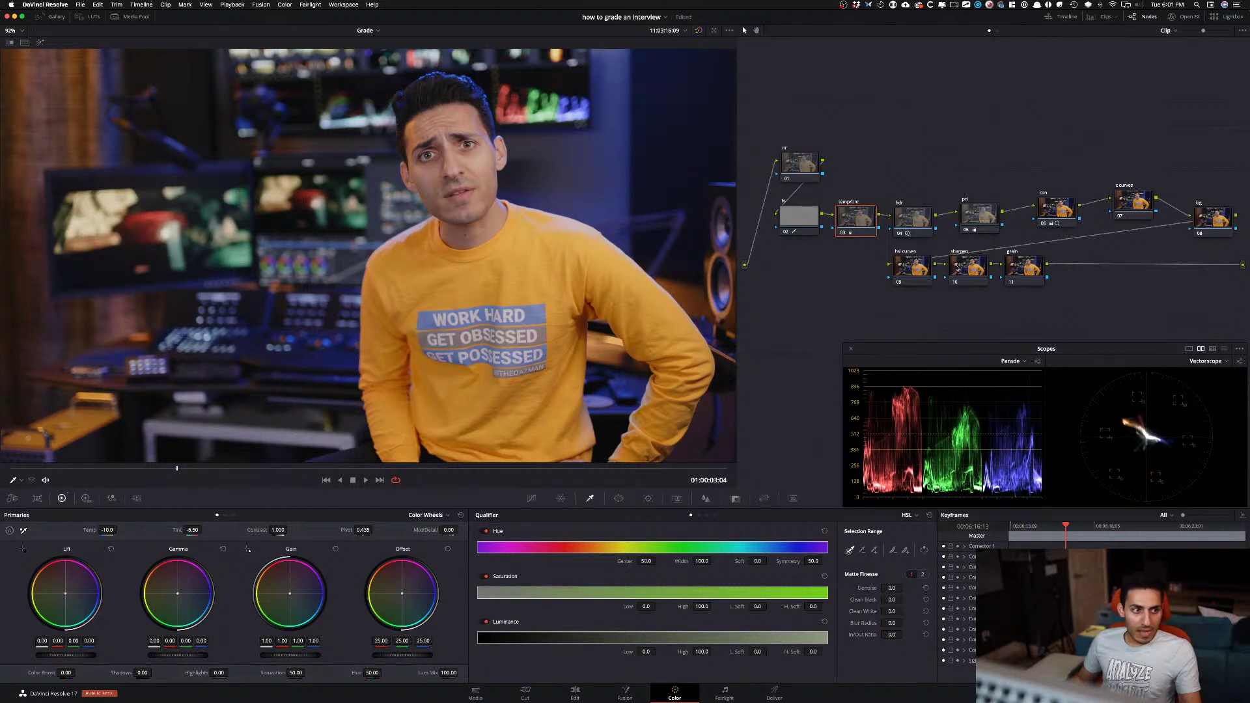
- On the s curves node, bend the highlight end of the custom curve upward using the white point's spline handle
{"action": "left_click_drag", "start_coordinate": [1129, 205], "coordinate": [1130, 215]}
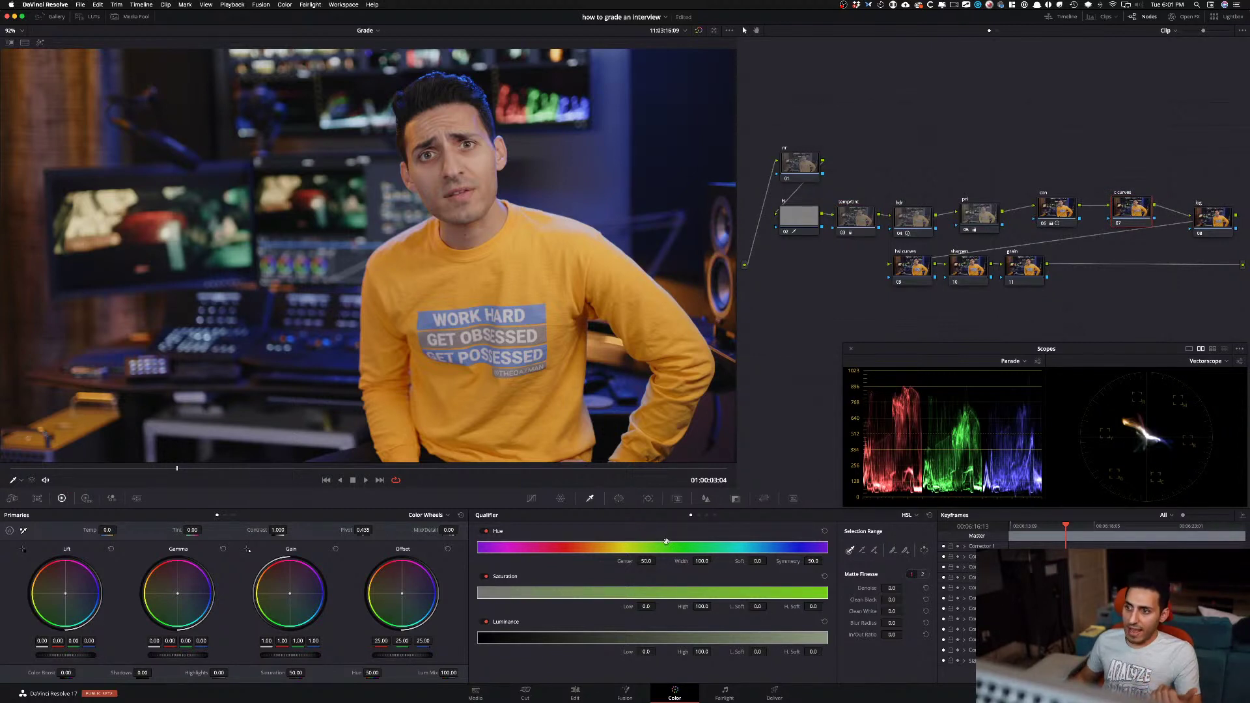
{"action": "left_click", "coordinate": [532, 498]}
{"action": "left_click", "coordinate": [930, 517]}
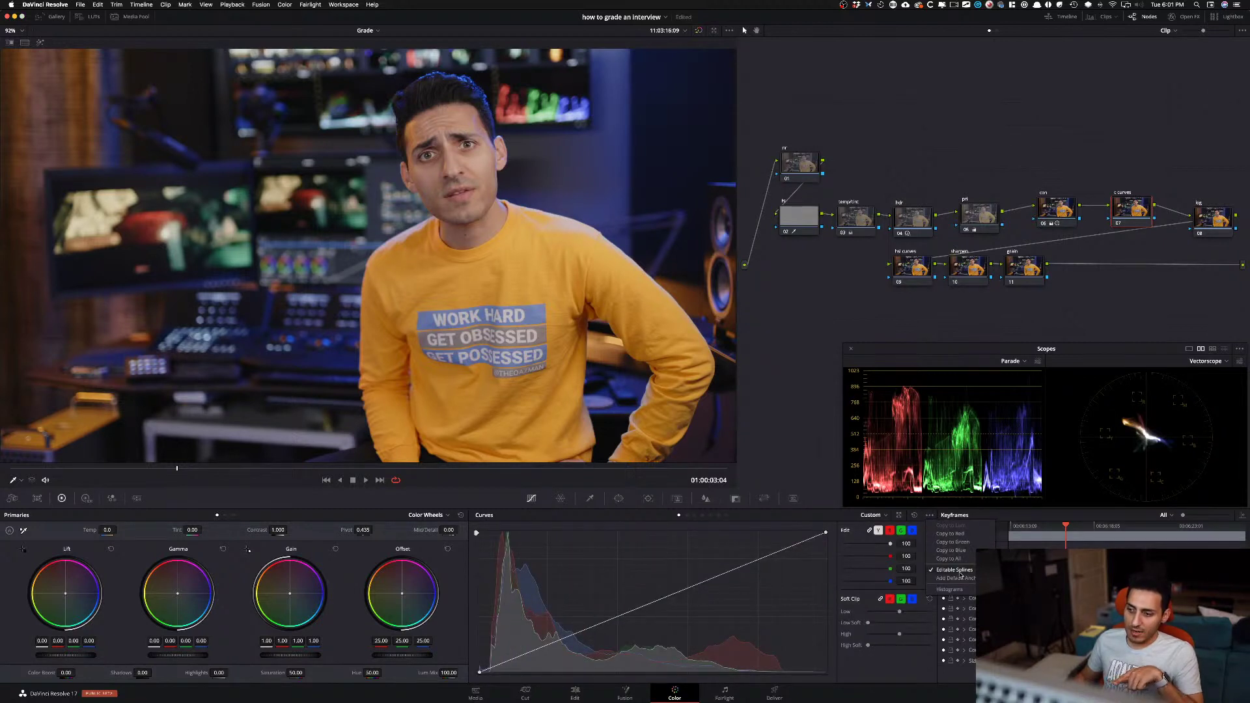
{"action": "left_click", "coordinate": [819, 534]}
{"action": "left_click", "coordinate": [825, 535]}
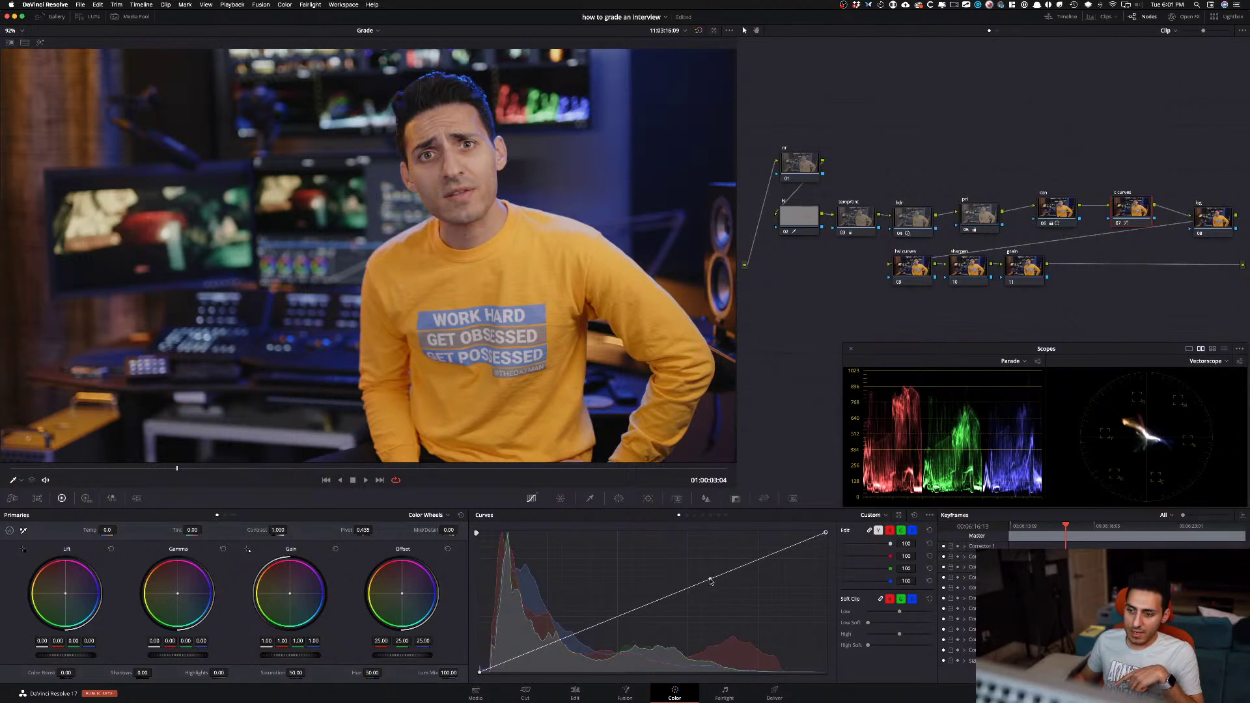
{"action": "left_click_drag", "start_coordinate": [711, 579], "coordinate": [779, 545]}
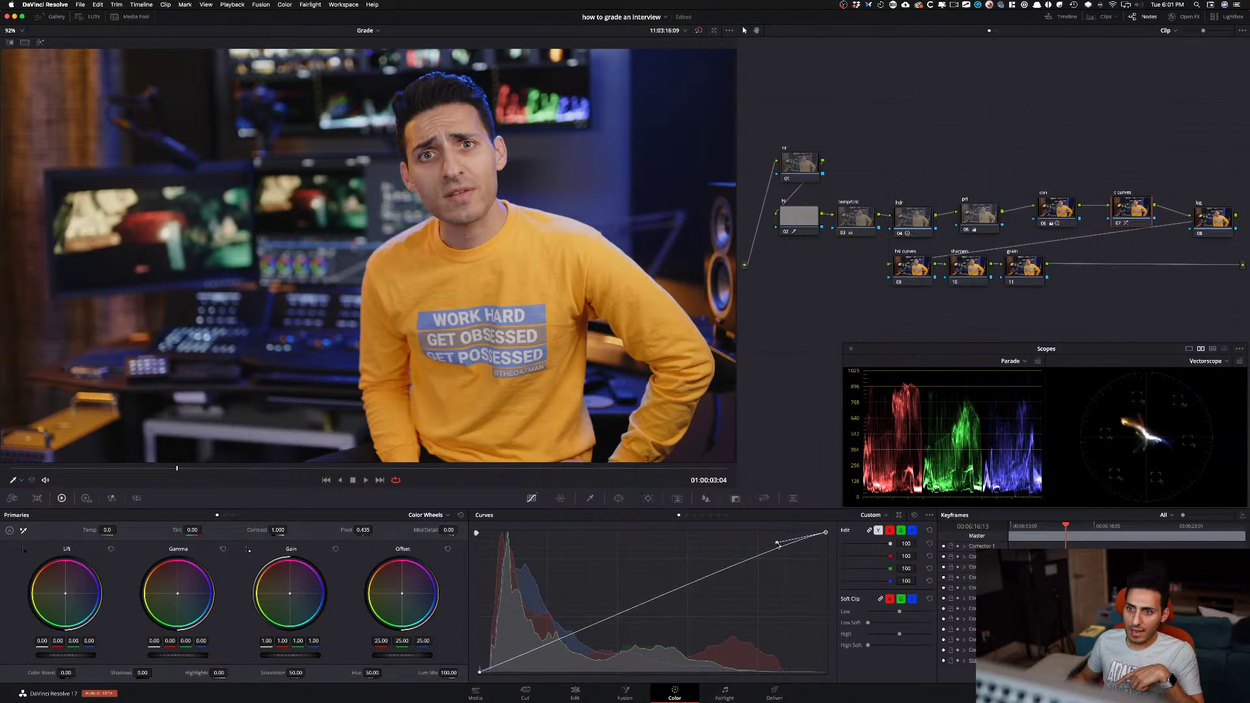
- Examine the highlights on the subject's face up close with the s curves node off and on
{"action": "key", "text": "super+d"}
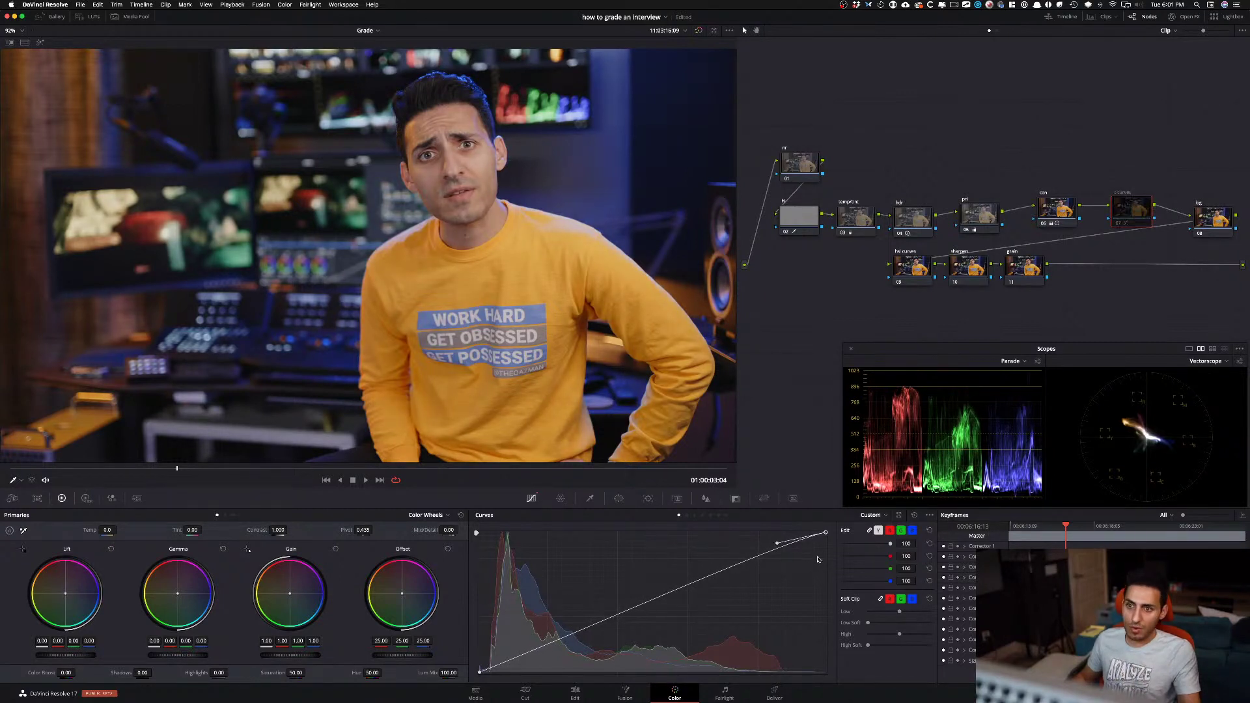
{"action": "key", "text": "super+d"}
{"action": "scroll", "coordinate": [463, 168], "scroll_direction": "up", "scroll_amount": 2}
{"action": "key", "text": "super+d"}
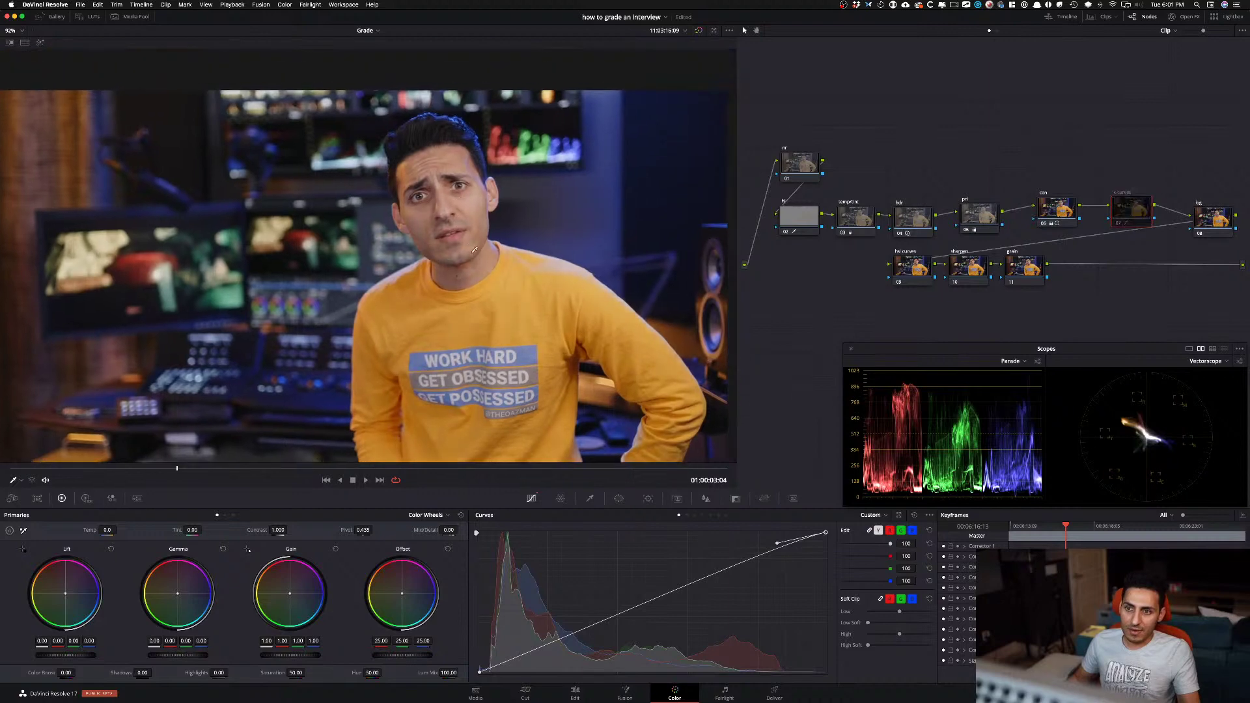
{"action": "key", "text": "super+d"}
{"action": "scroll", "coordinate": [507, 335], "scroll_direction": "up", "scroll_amount": 2}
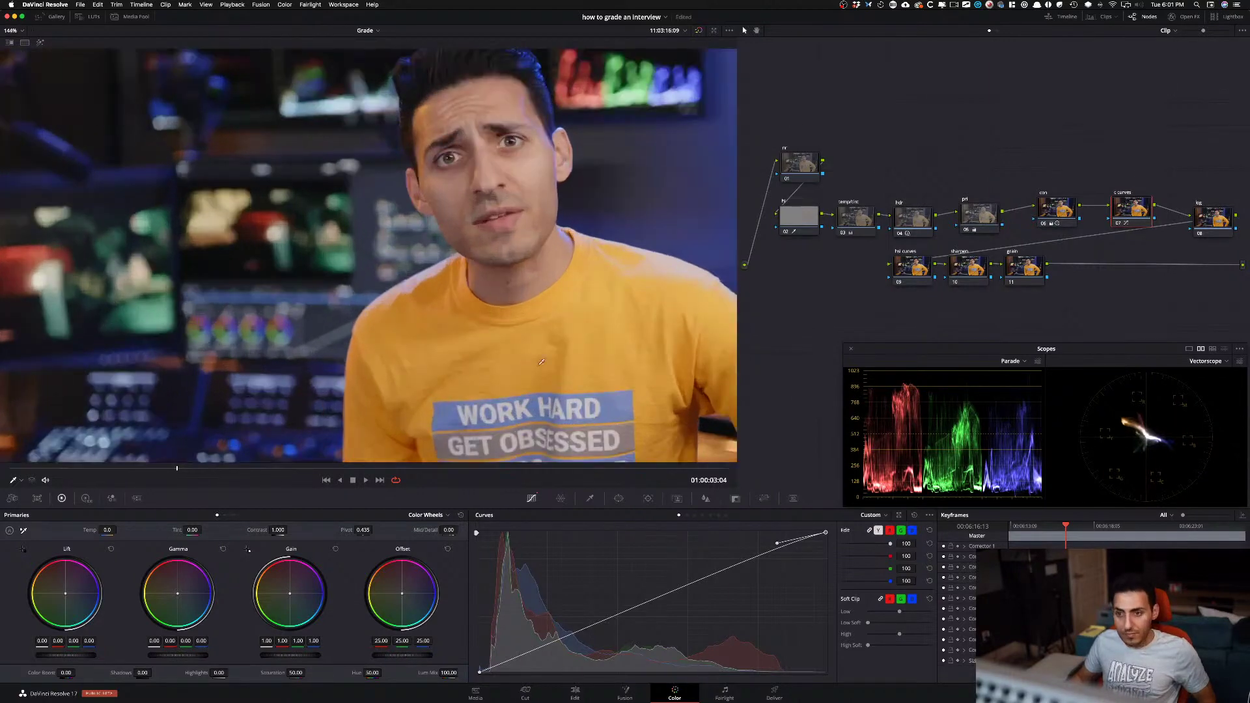
{"action": "scroll", "coordinate": [367, 352], "scroll_direction": "up", "scroll_amount": 2}
{"action": "left_click_drag", "start_coordinate": [367, 352], "coordinate": [377, 368]}
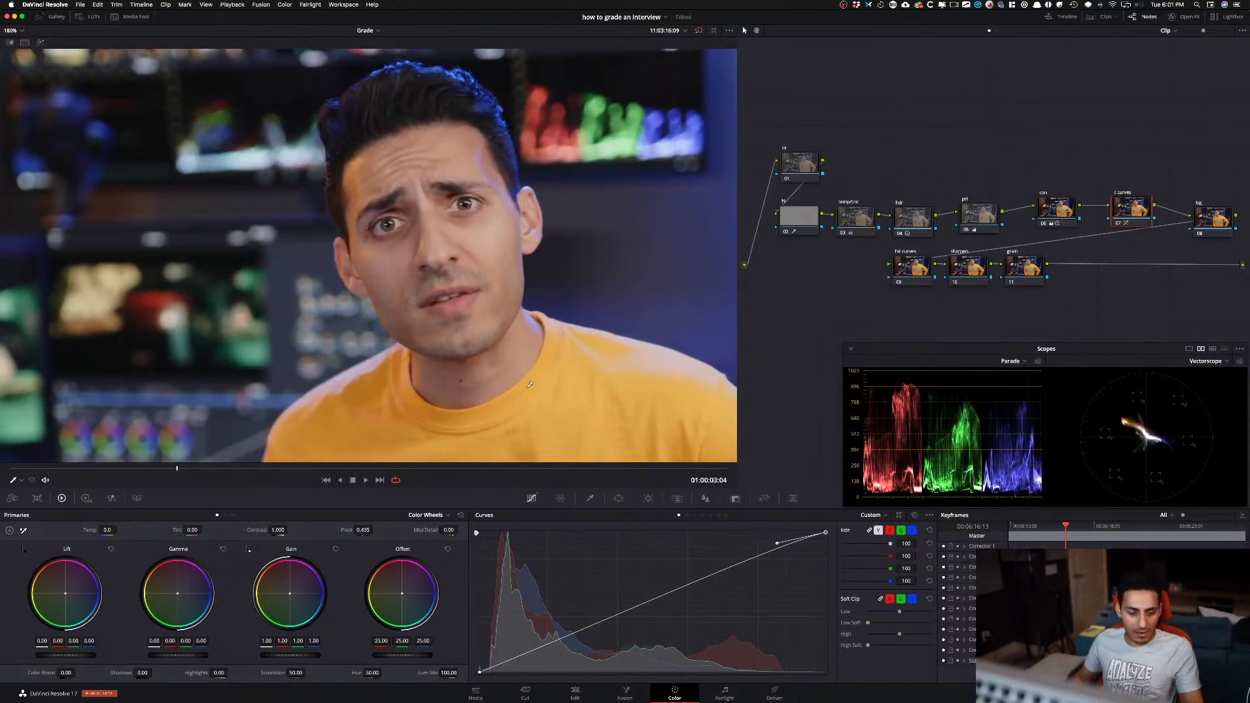
{"action": "key", "text": "super+d"}
{"action": "key", "text": "super+d"}
{"action": "key", "text": "super+d"}
{"action": "key", "text": "super+d"}
{"action": "key", "text": "super+d"}
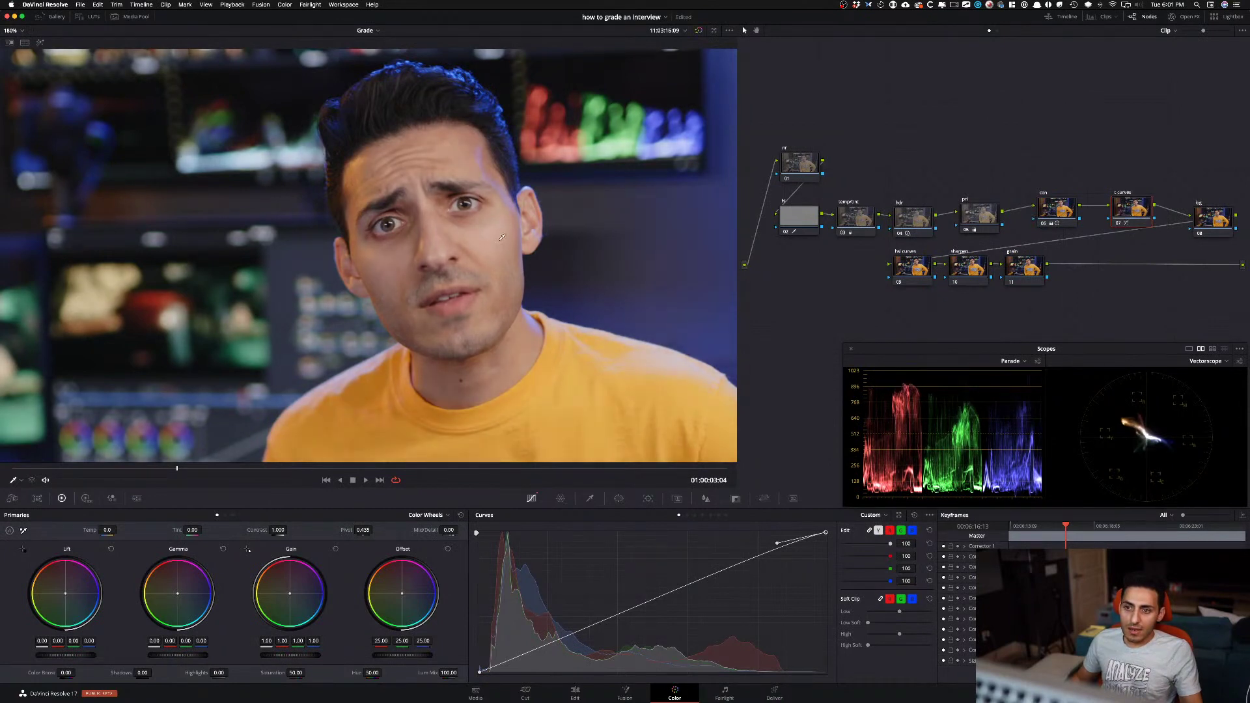
{"action": "key", "text": "super+d"}
{"action": "key", "text": "super+d"}
{"action": "key", "text": "super+d"}
{"action": "key", "text": "super+d"}
{"action": "key", "text": "super+d"}
{"action": "key", "text": "super+d"}
{"action": "key", "text": "super+d"}
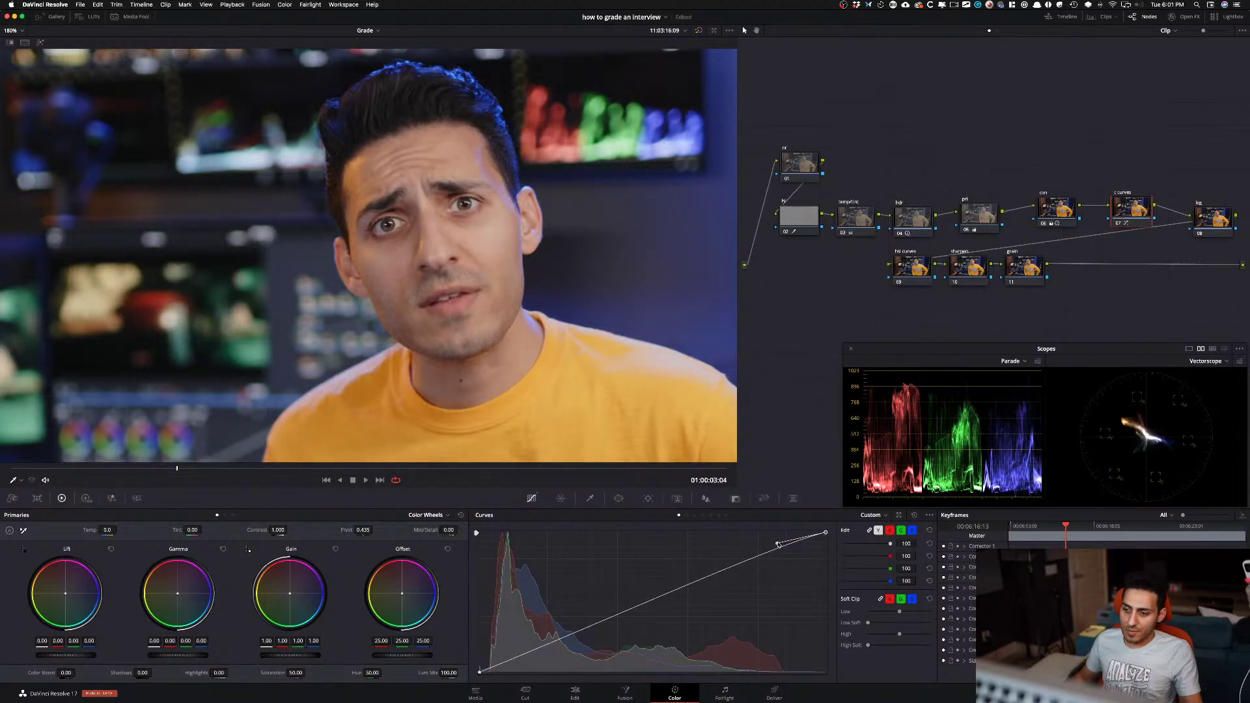
- Raise the white point's spline handle slightly further and compare the face and the full shot with the s curves node off and on
{"action": "left_click_drag", "start_coordinate": [777, 544], "coordinate": [782, 539]}
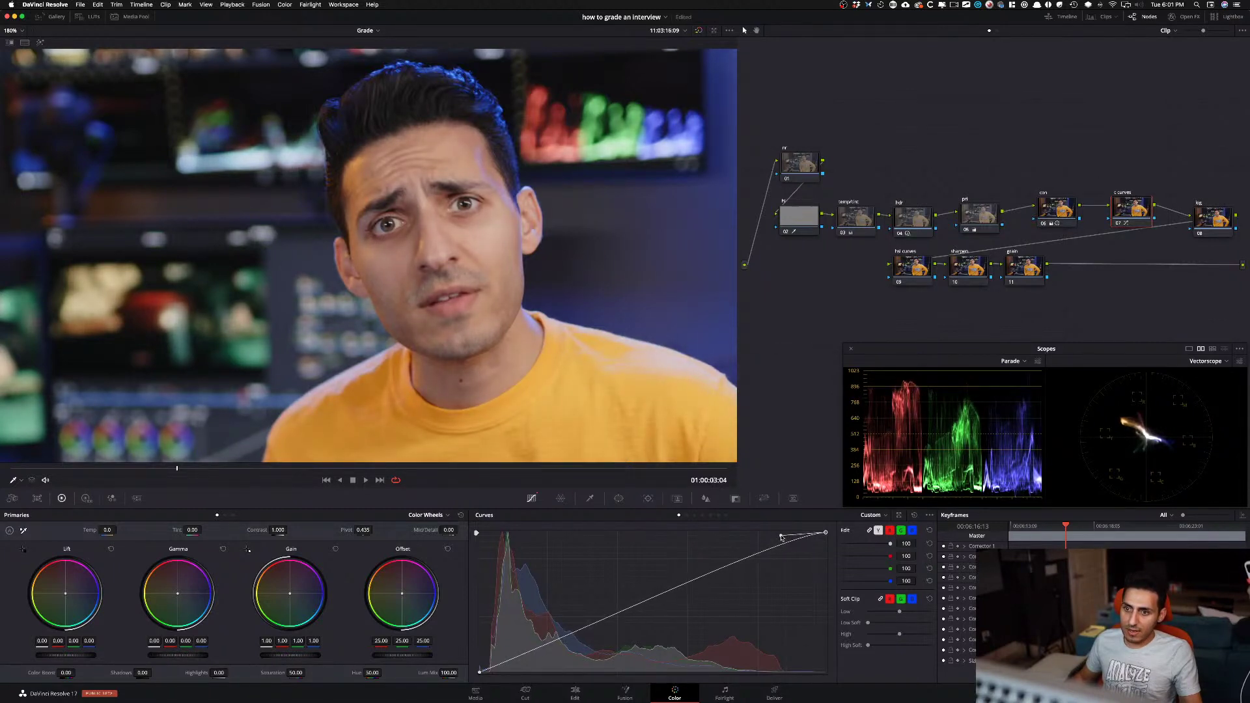
{"action": "key", "text": "super+d"}
{"action": "key", "text": "super+d"}
{"action": "key", "text": "super+d"}
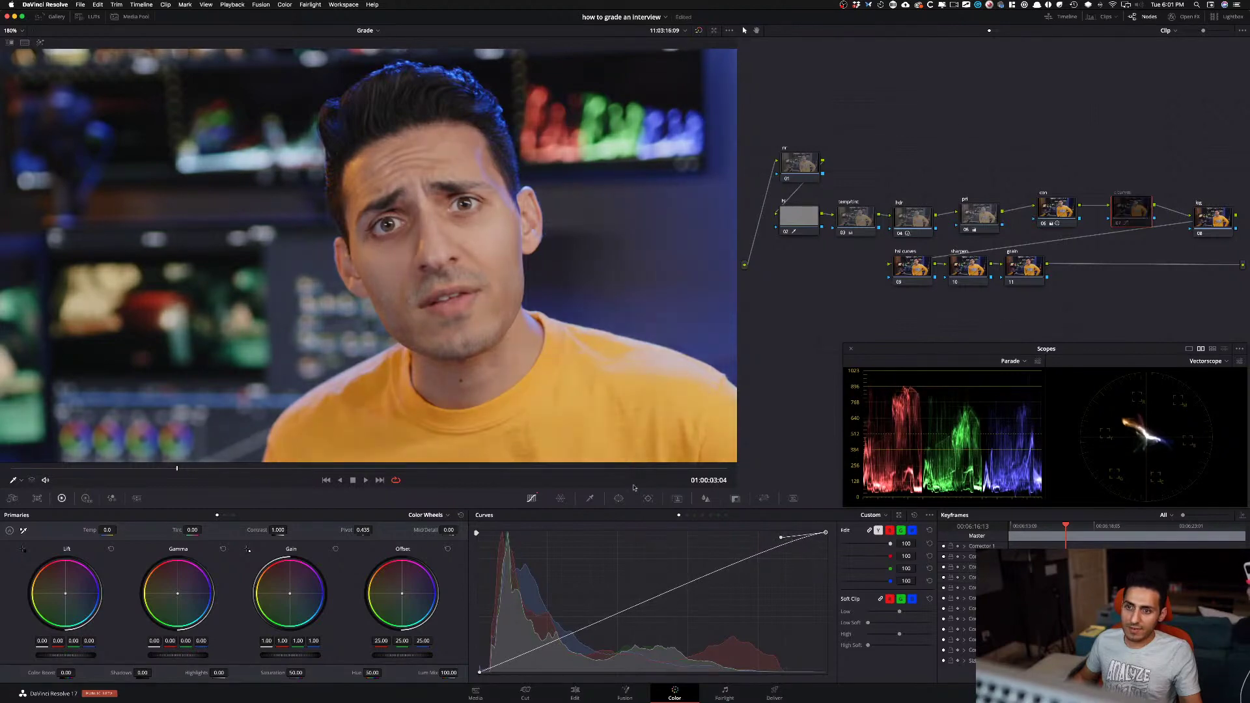
{"action": "key", "text": "super+d"}
{"action": "key", "text": "shift+z"}
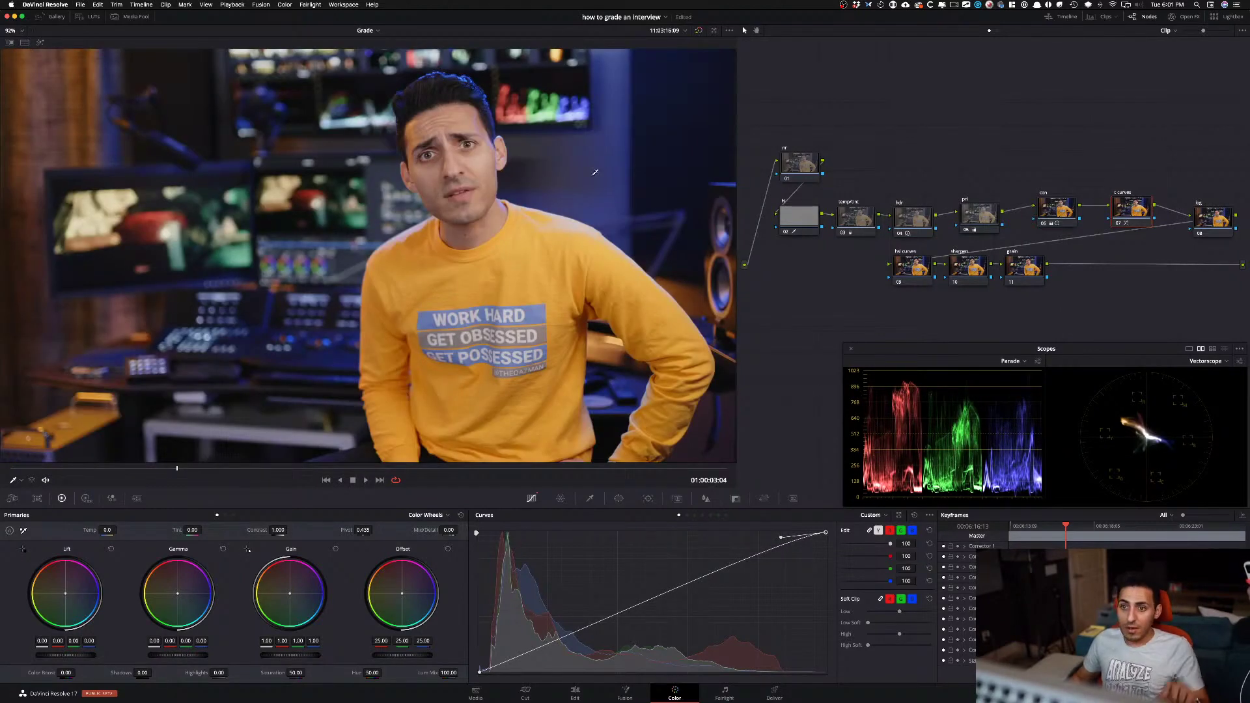
{"action": "key", "text": "super+d"}
{"action": "key", "text": "super+d"}
{"action": "key", "text": "super+d"}
{"action": "key", "text": "super+d"}
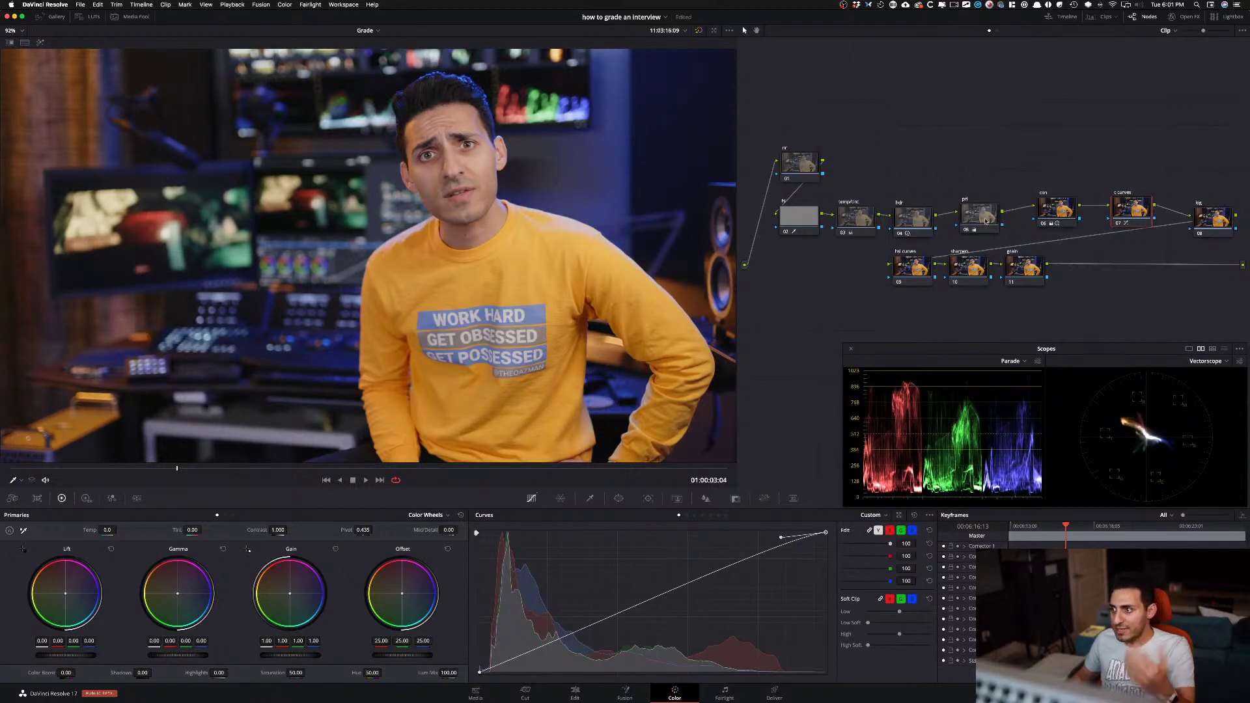
- Select the log node and lower its Shadow level to -0.02 with the Log wheels
{"action": "left_click_drag", "start_coordinate": [1215, 216], "coordinate": [1208, 207]}
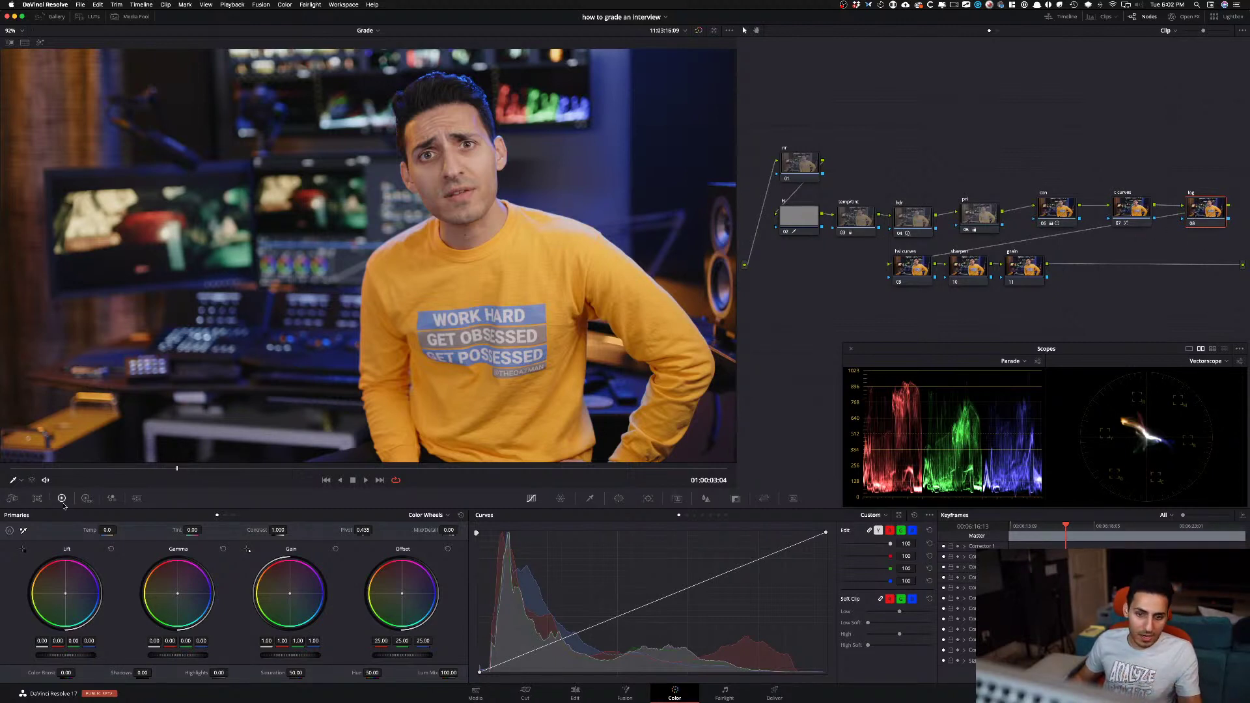
{"action": "left_click", "coordinate": [233, 516]}
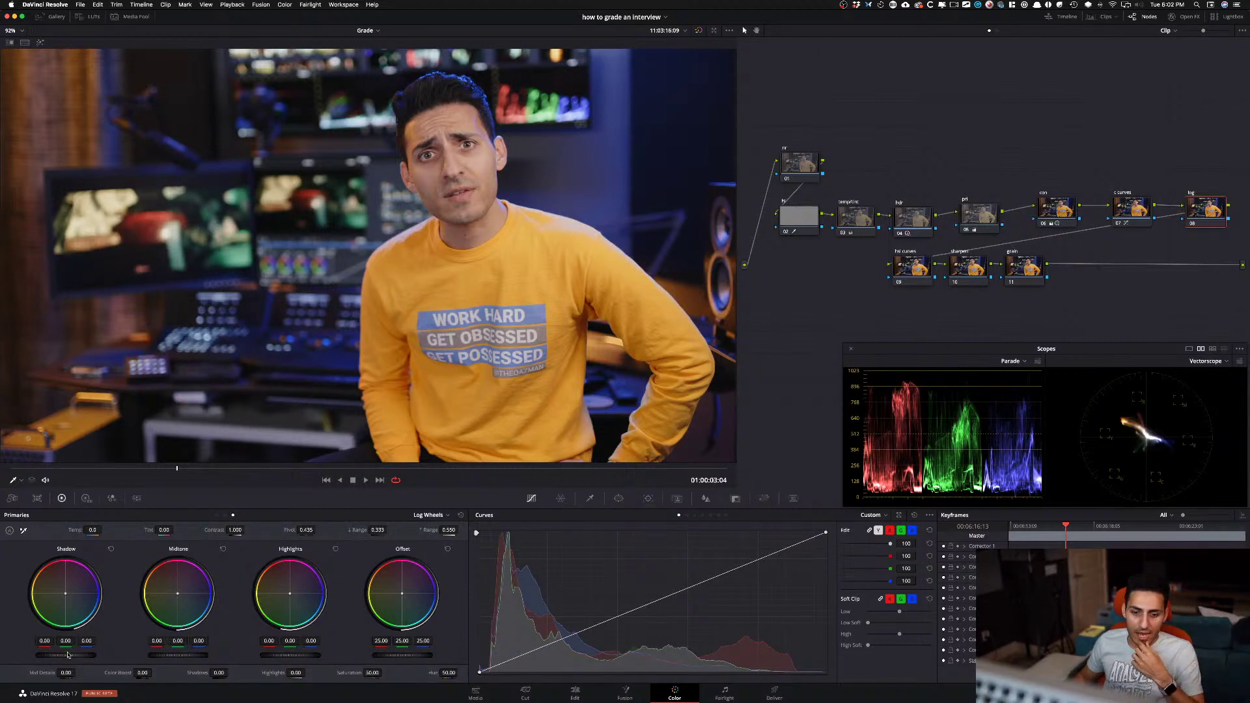
{"action": "left_click_drag", "start_coordinate": [68, 655], "coordinate": [56, 655]}
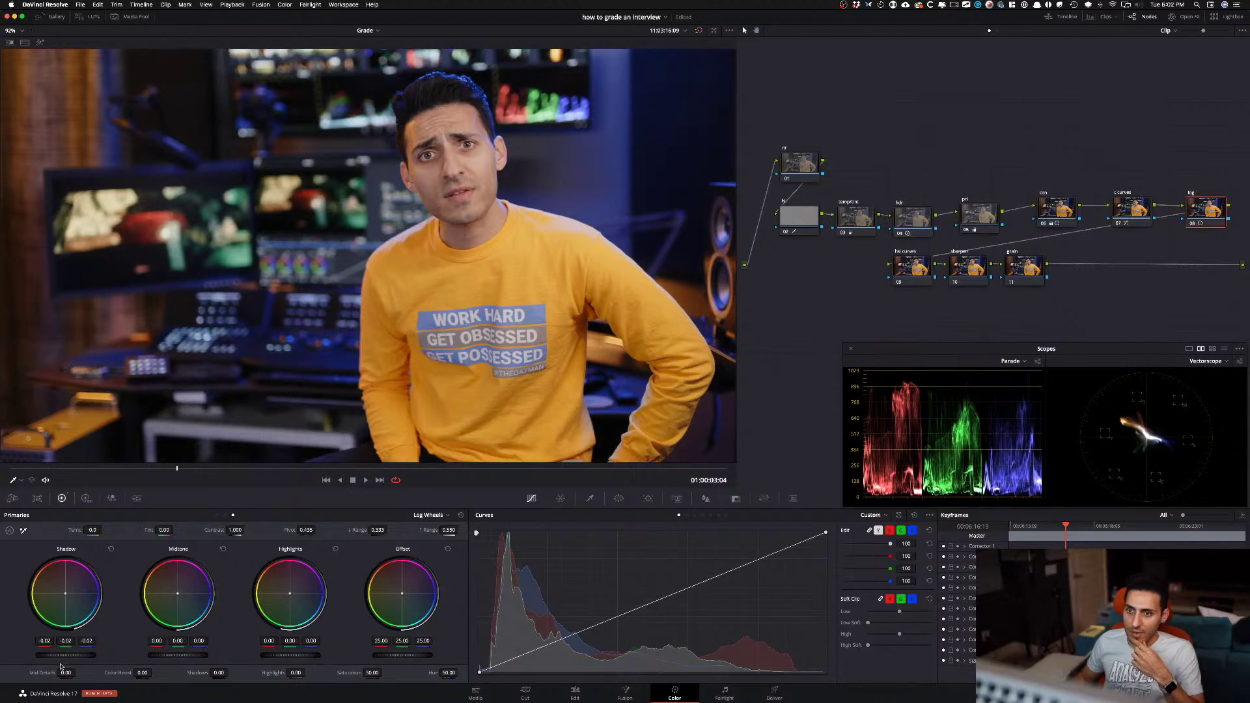
- Compare the dark areas of the shot with the log node off and on
{"action": "key", "text": "super+d"}
{"action": "key", "text": "super+d"}
{"action": "key", "text": "super+d"}
{"action": "key", "text": "super+d"}
{"action": "key", "text": "super+d"}
{"action": "key", "text": "super+d"}
{"action": "key", "text": "super+d"}
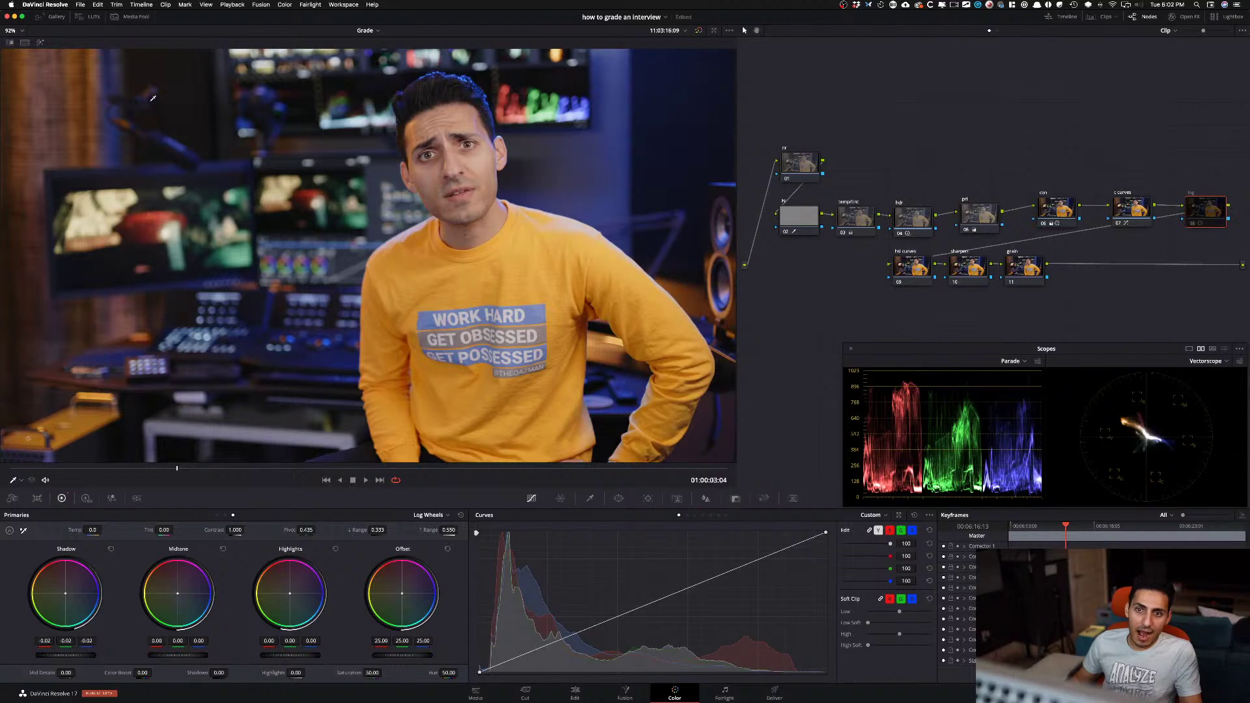
{"action": "key", "text": "super+d"}
{"action": "key", "text": "super+d"}
{"action": "key", "text": "super+d"}
{"action": "key", "text": "super+d"}
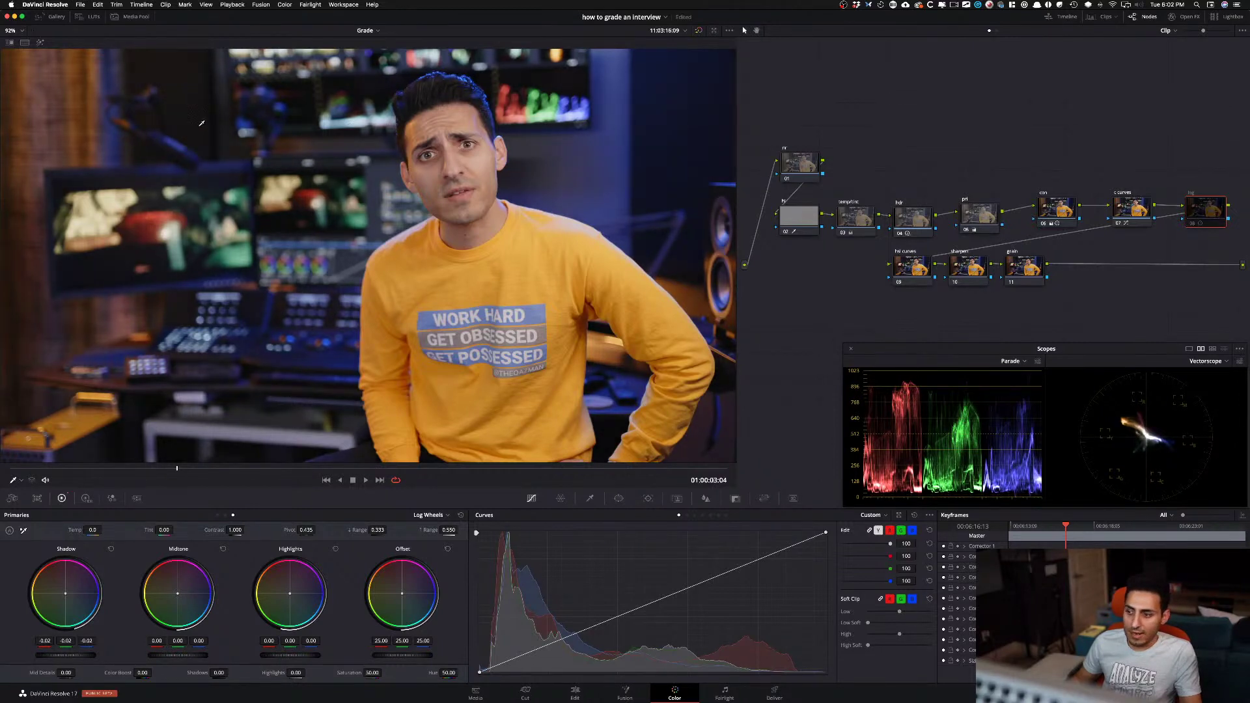
{"action": "key", "text": "super+d"}
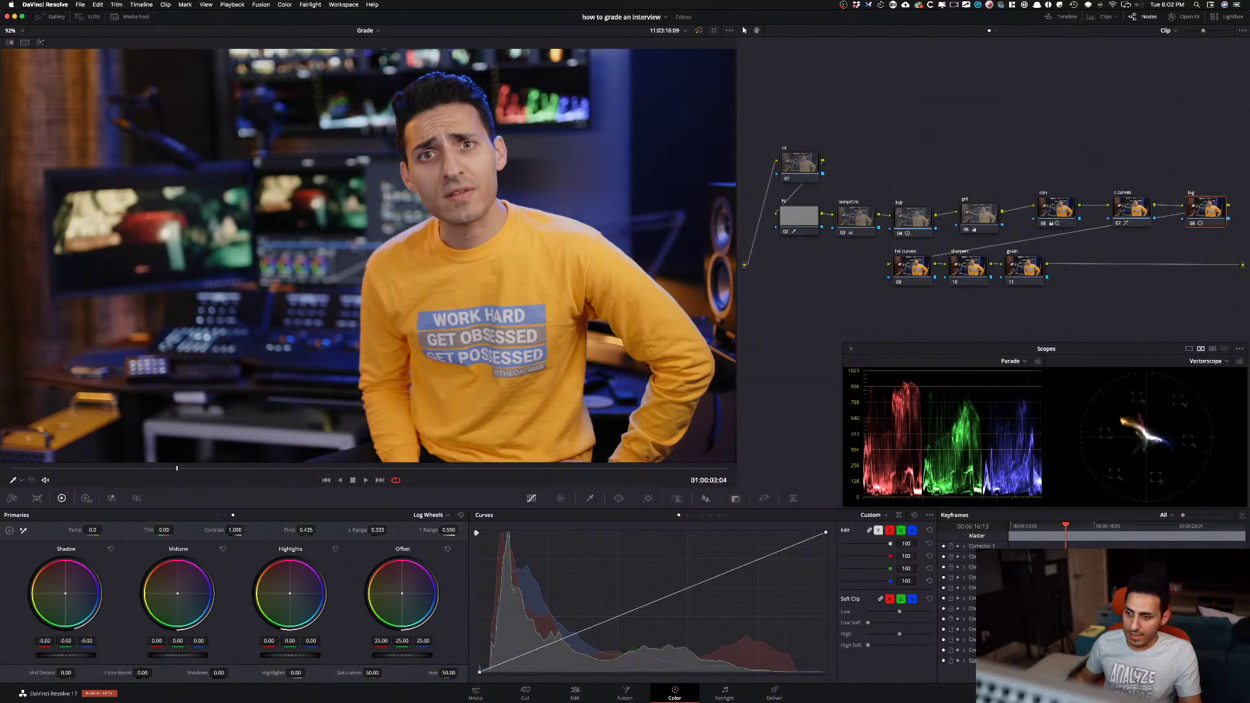
- Lower the log node's Shadow level to -0.03 and compare the shot with the node off and on
{"action": "left_click_drag", "start_coordinate": [65, 655], "coordinate": [59, 655]}
{"action": "key", "text": "super+d"}
{"action": "key", "text": "super+d"}
{"action": "key", "text": "super+d"}
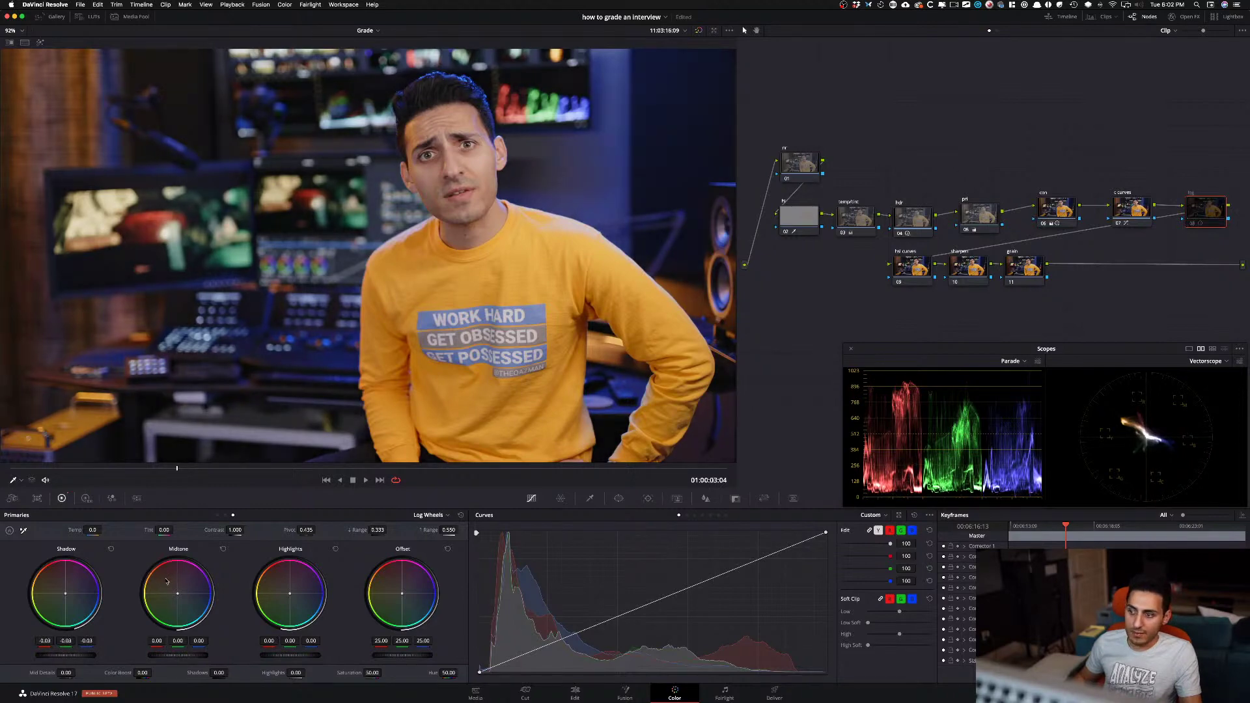
{"action": "key", "text": "super+d"}
{"action": "key", "text": "super+d"}
{"action": "key", "text": "super+d"}
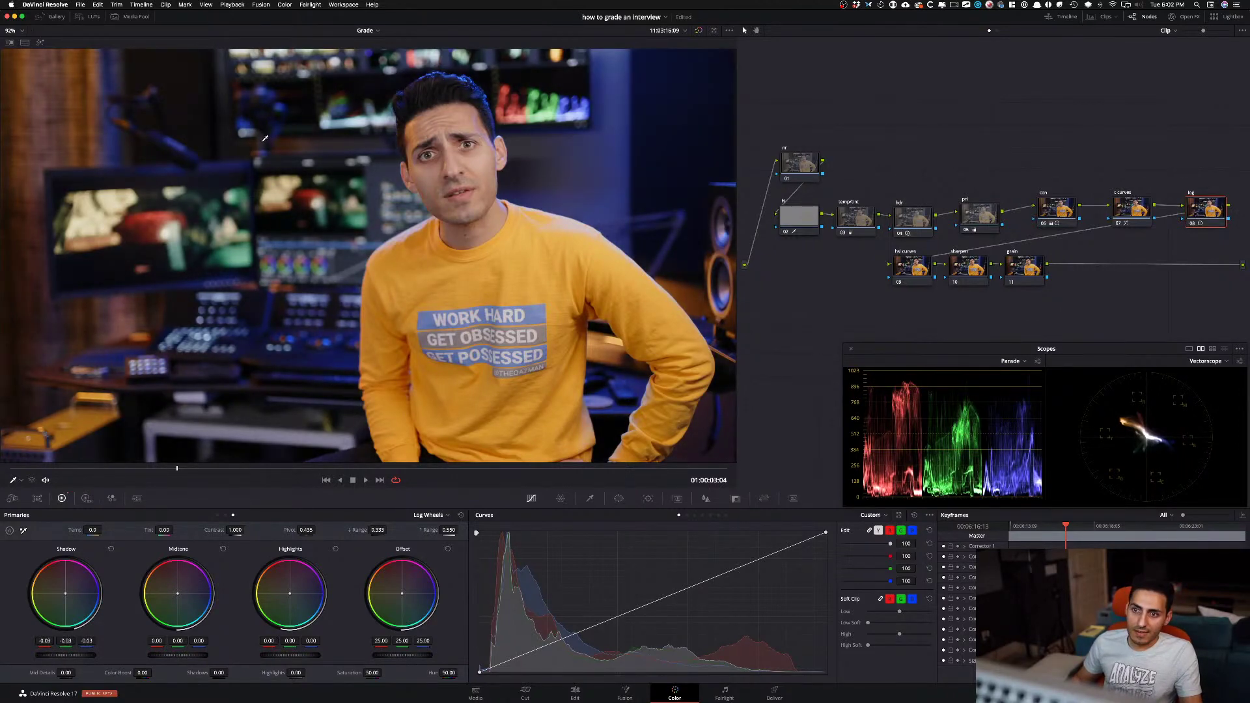
{"action": "key", "text": "super+d"}
{"action": "key", "text": "super+d"}
{"action": "key", "text": "super+d"}
{"action": "key", "text": "super+d"}
{"action": "key", "text": "super+d"}
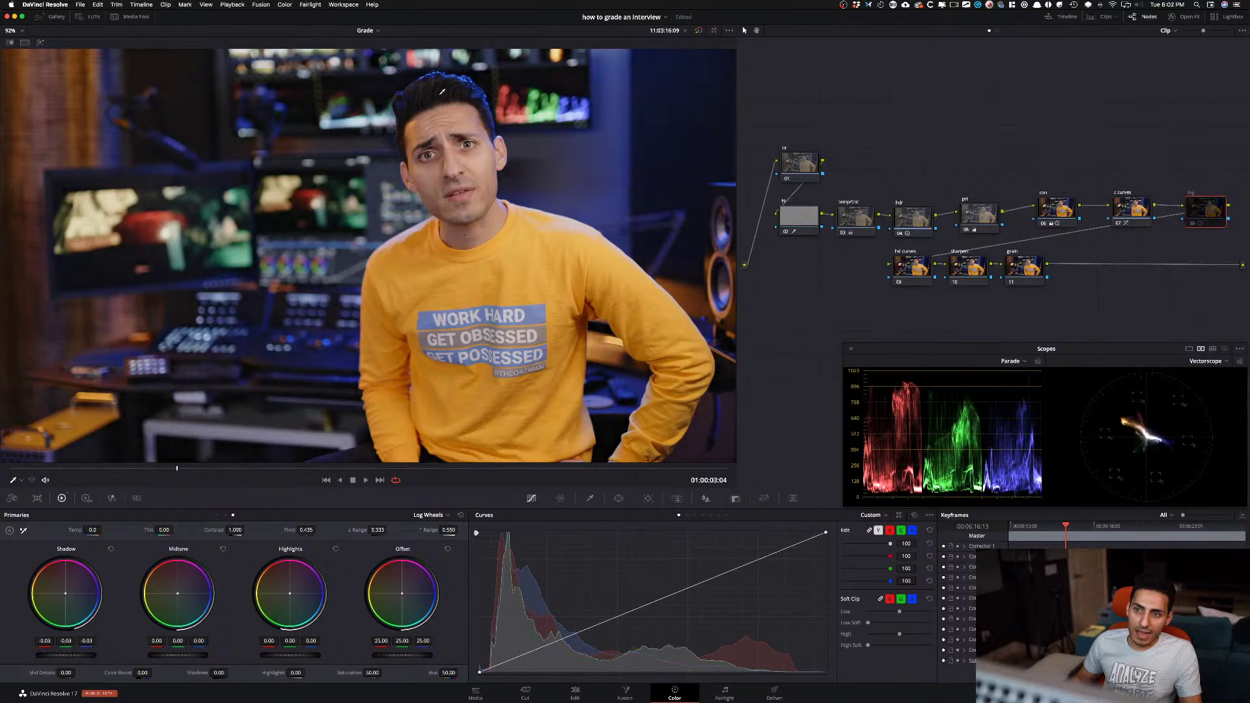
{"action": "key", "text": "super+d"}
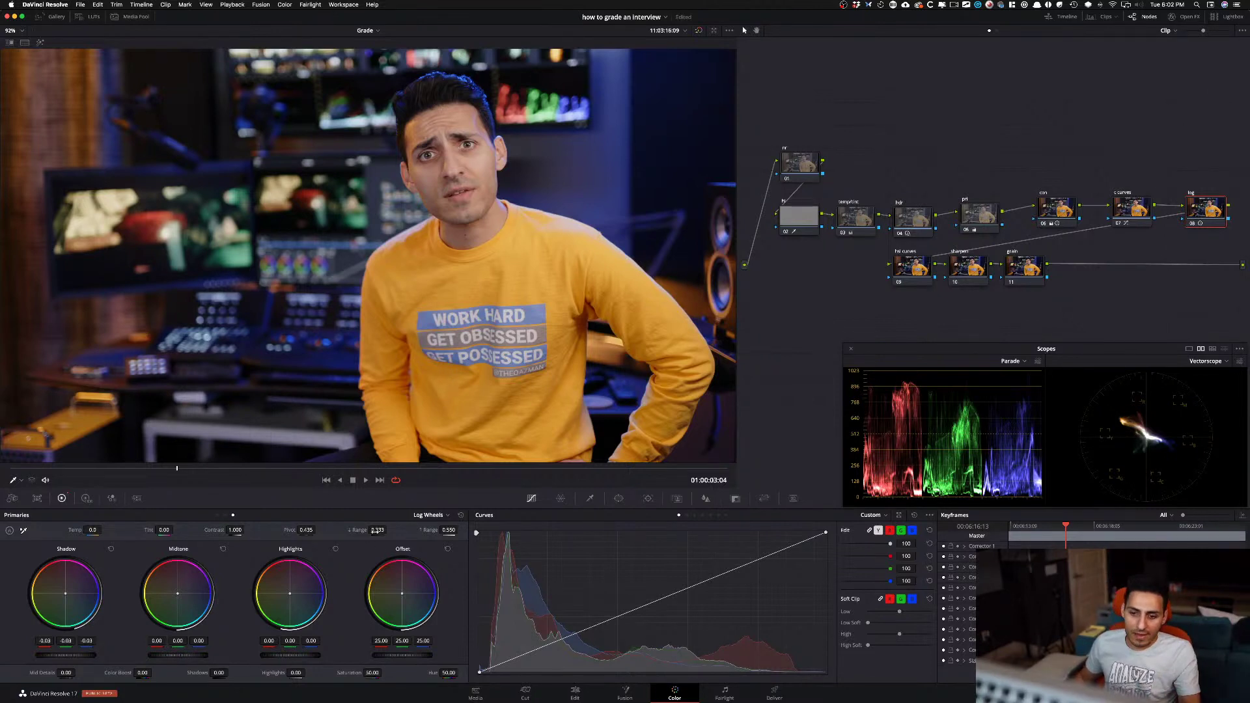
- Lower the log node's Low Range to 0.202 and compare the shot with the s curves and log nodes off and on
{"action": "left_click_drag", "start_coordinate": [375, 531], "coordinate": [342, 531]}
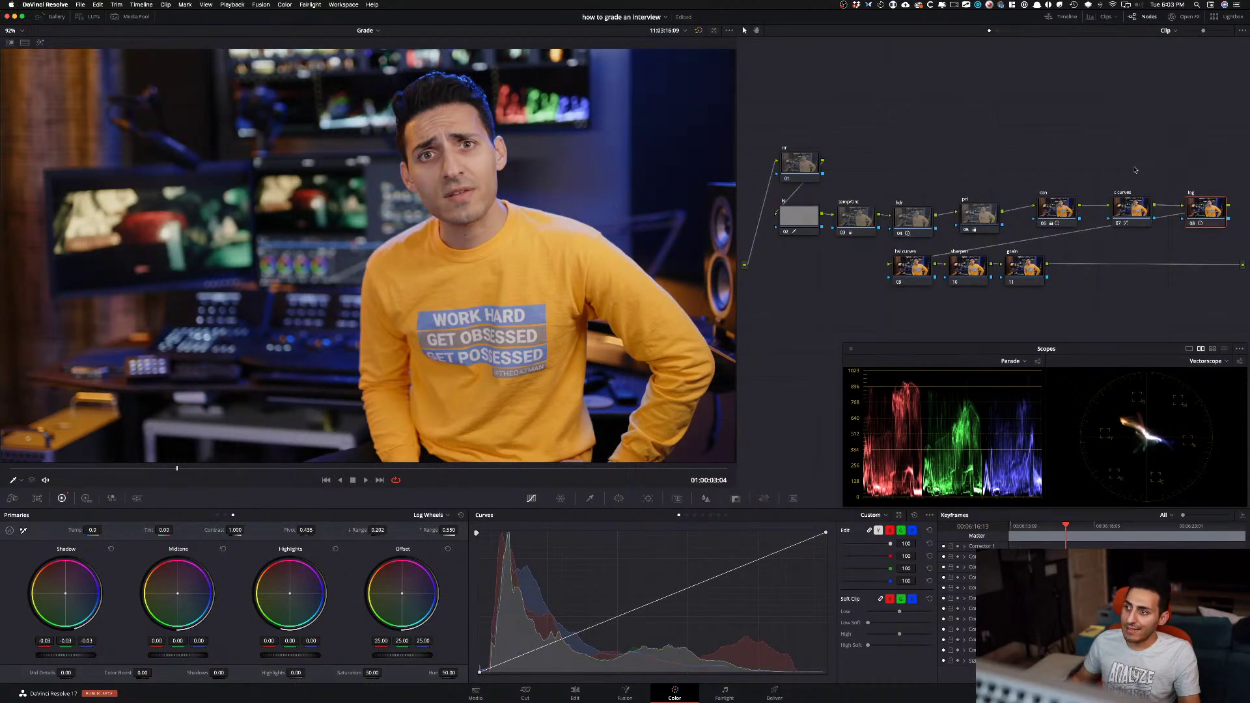
{"action": "left_click", "coordinate": [1134, 210]}
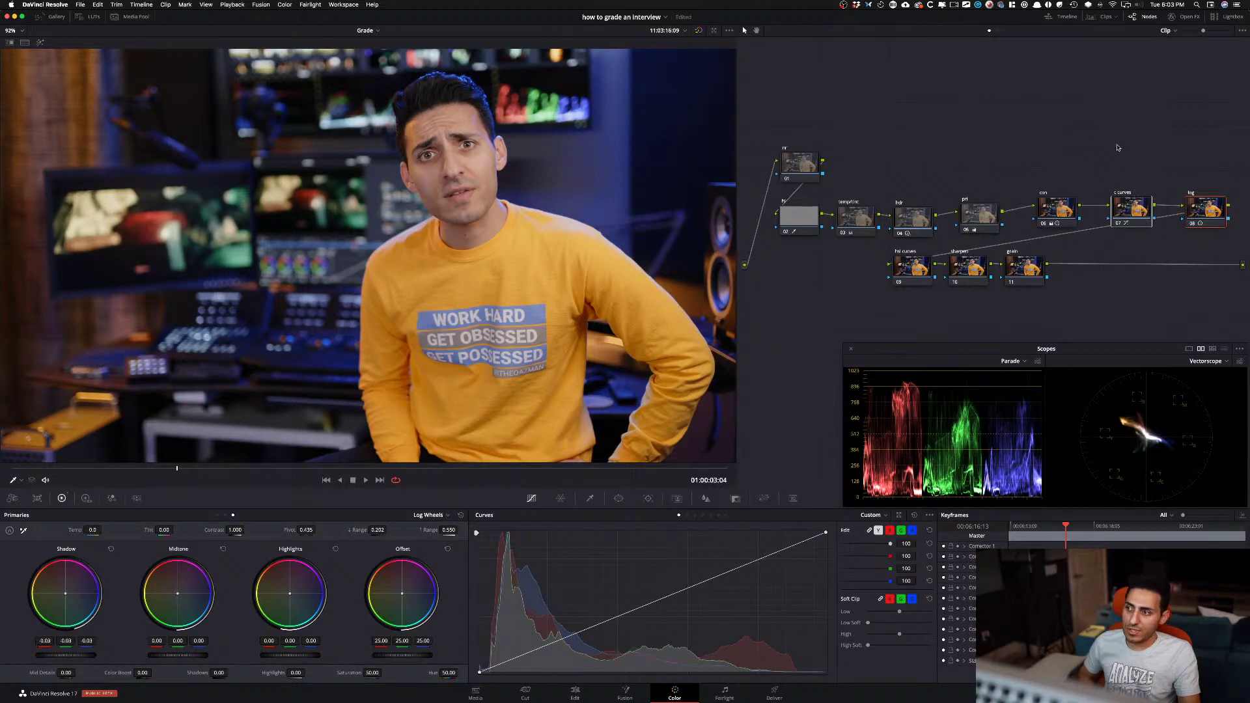
{"action": "key", "text": "super+d"}
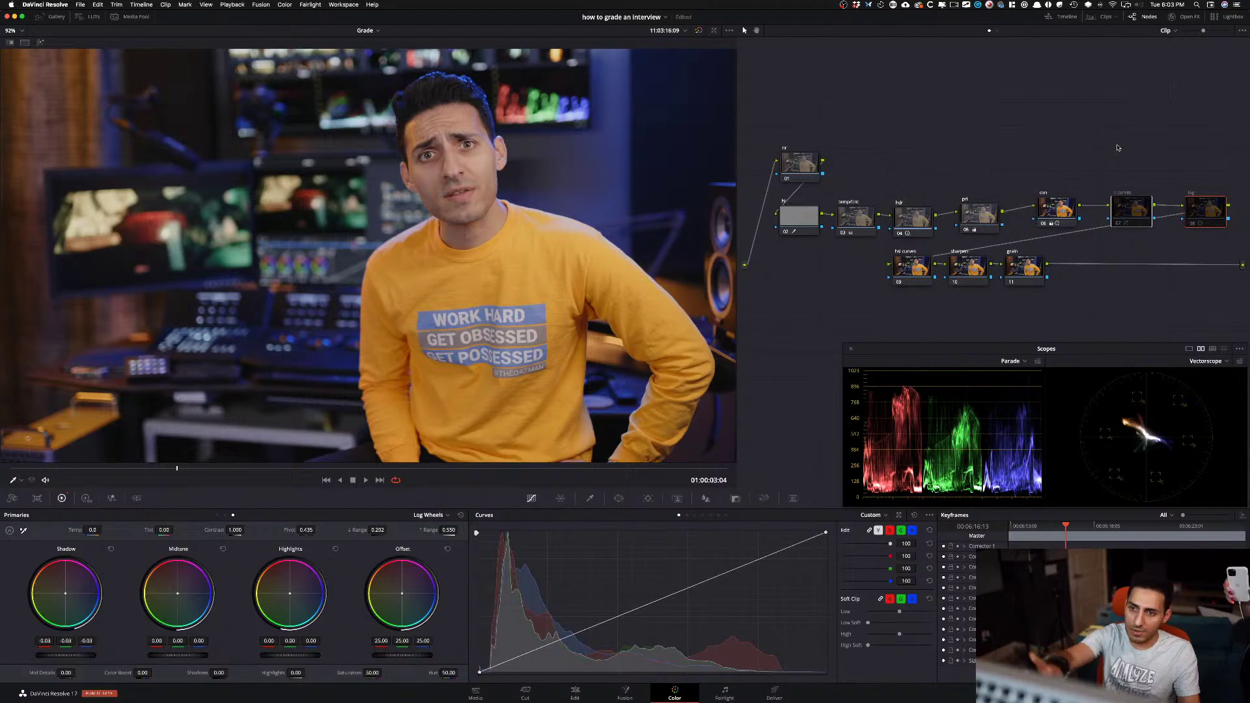
{"action": "key", "text": "super+d"}
{"action": "key", "text": "super+d"}
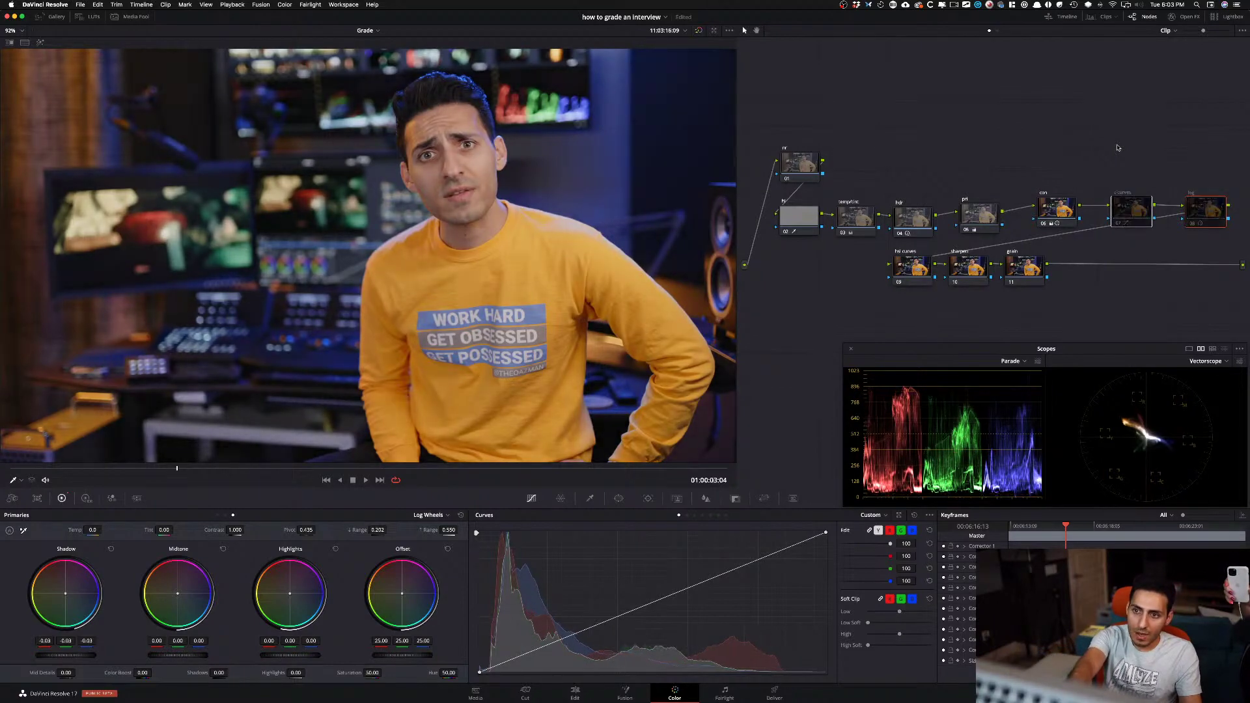
{"action": "key", "text": "super+d"}
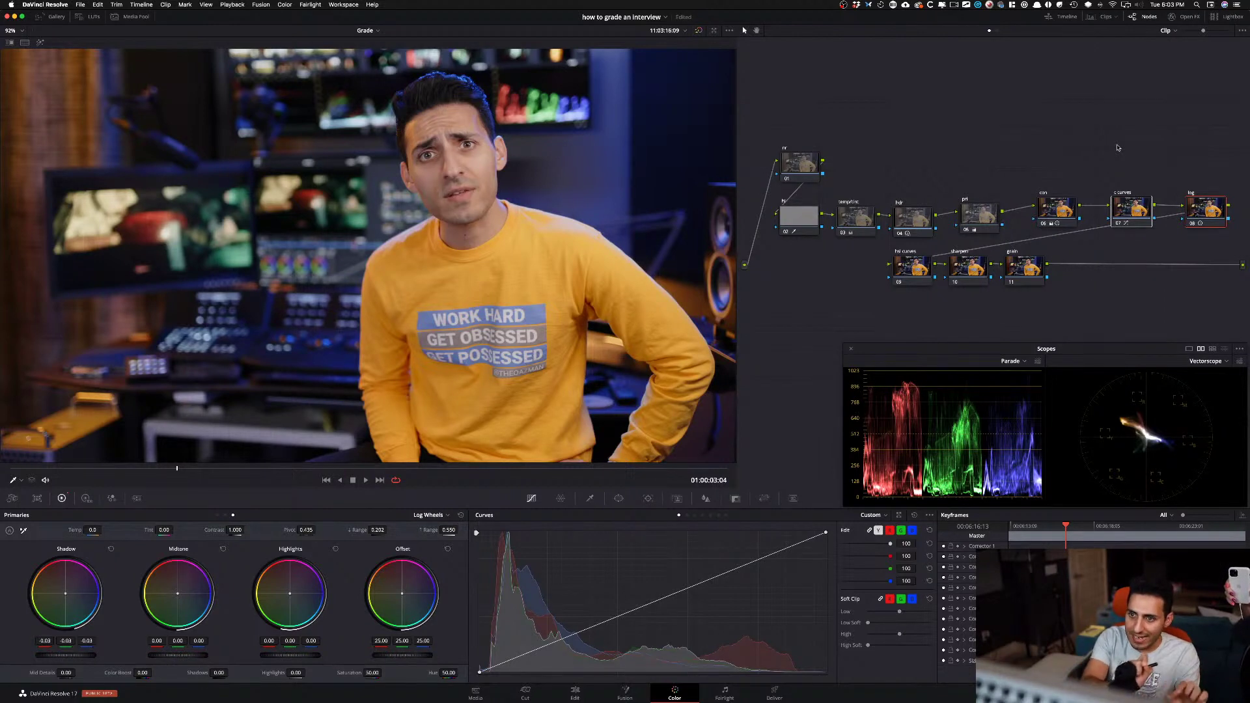
{"action": "left_click", "coordinate": [1030, 130]}
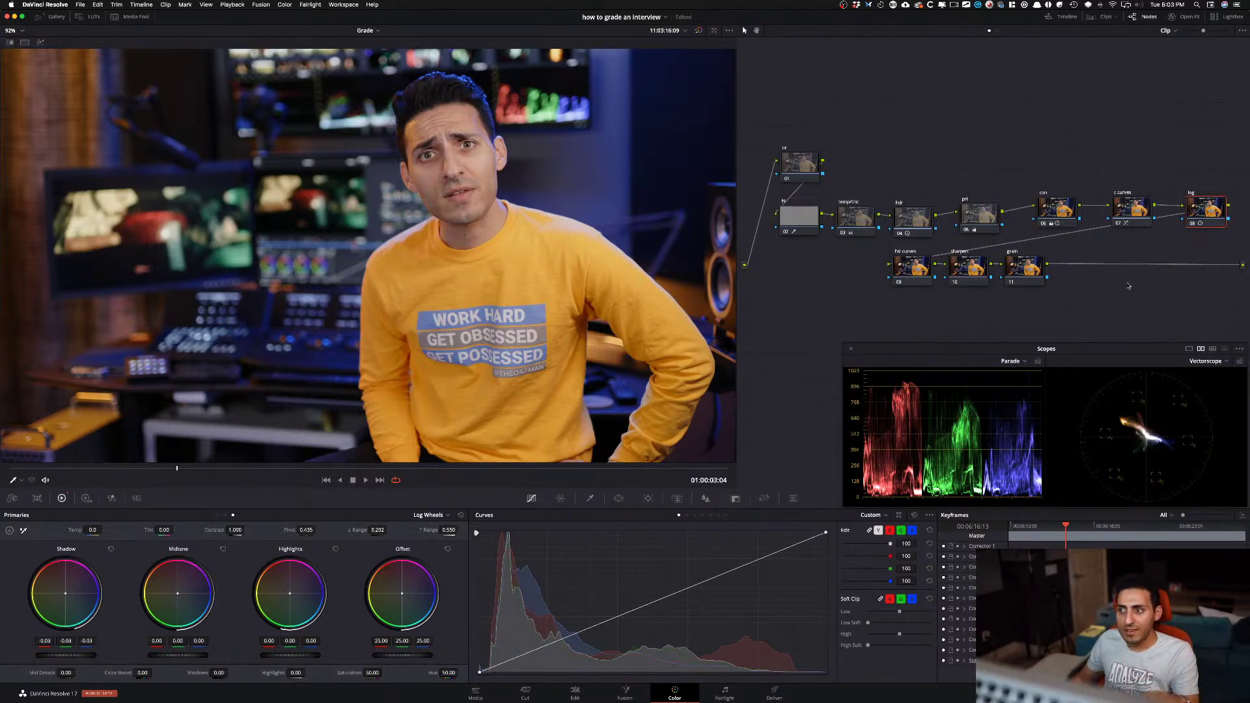
- On the hsl curves node, set the skin-tone point's Hue Rotate to 2.20 in Hue Vs Hue and compare the node off and on
{"action": "left_click", "coordinate": [903, 272]}
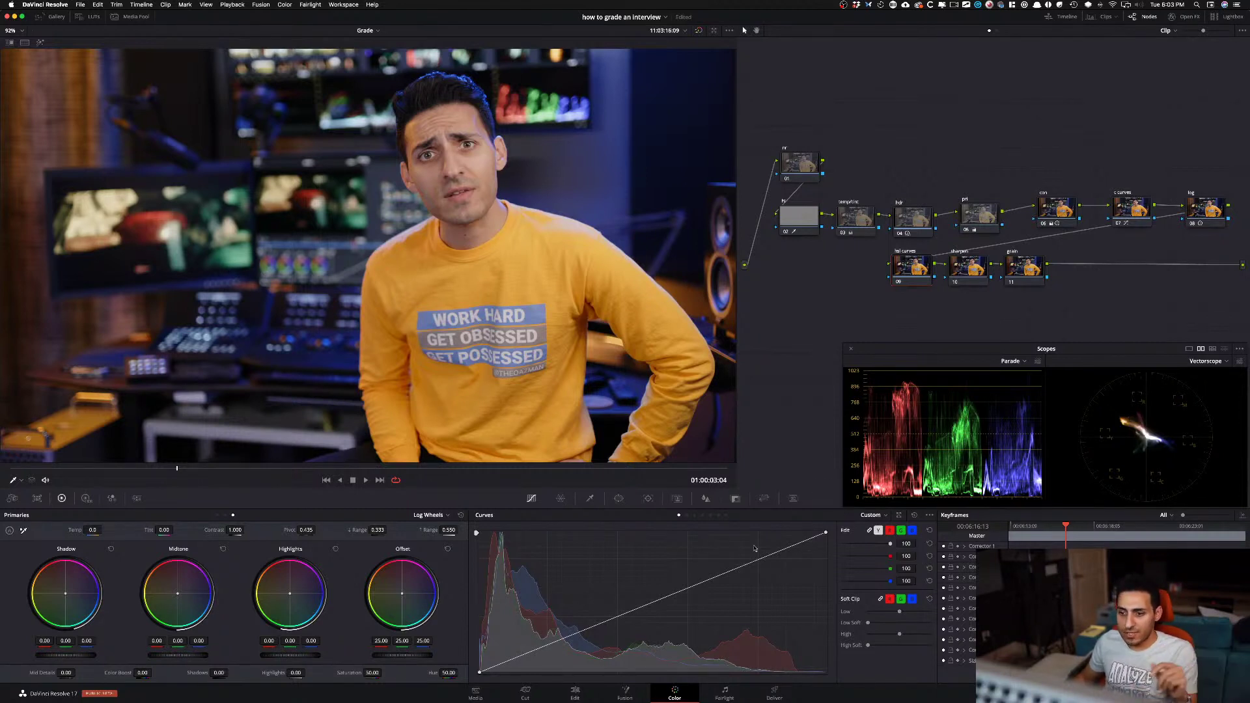
{"action": "left_click", "coordinate": [686, 516]}
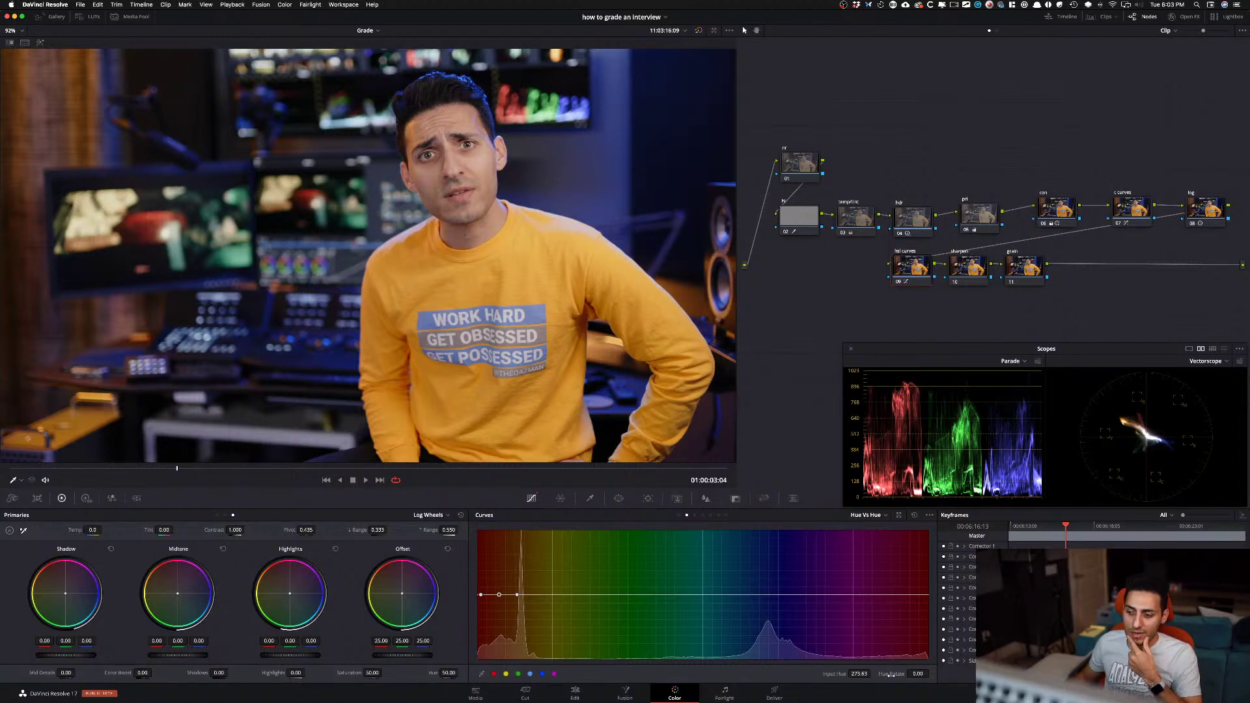
{"action": "left_click_drag", "start_coordinate": [918, 675], "coordinate": [995, 669]}
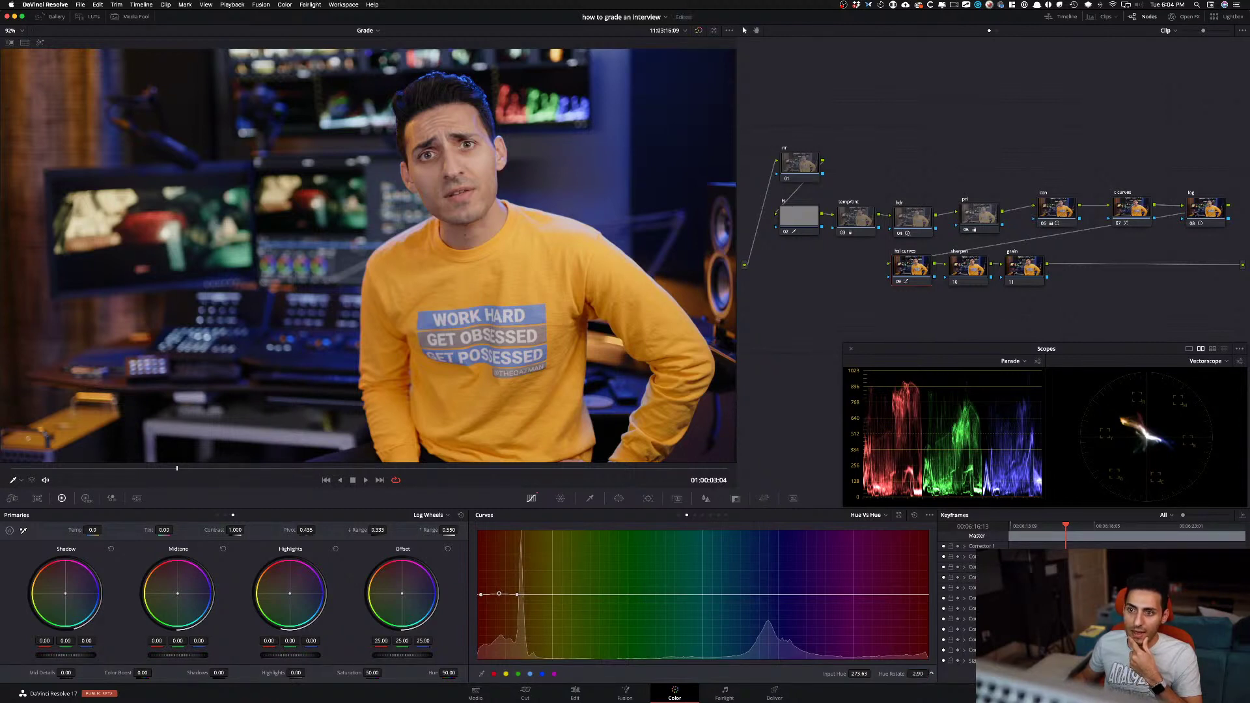
{"action": "mouse_move", "coordinate": [918, 674]}
{"action": "left_mouse_down"}
{"action": "mouse_move", "coordinate": [807, 674]}
{"action": "mouse_move", "coordinate": [955, 674]}
{"action": "mouse_move", "coordinate": [912, 674]}
{"action": "mouse_move", "coordinate": [940, 673]}
{"action": "left_mouse_up"}
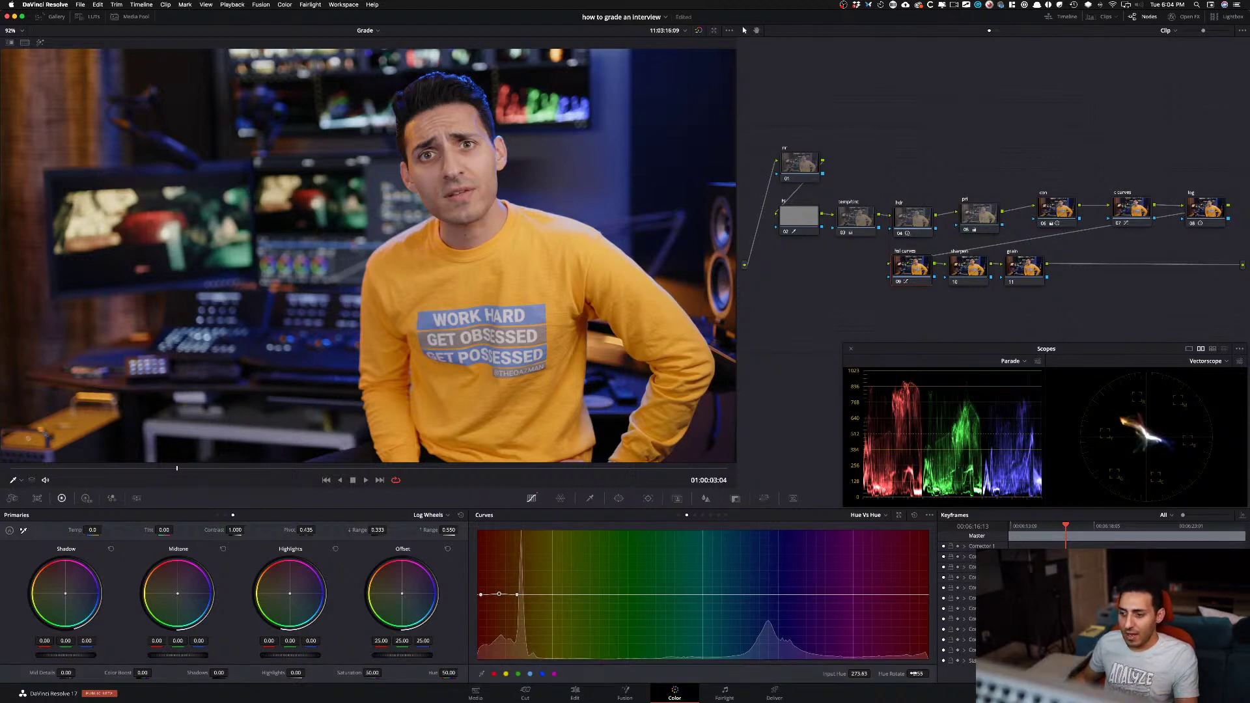
{"action": "left_click_drag", "start_coordinate": [932, 674], "coordinate": [932, 683]}
{"action": "key", "text": "super+d"}
{"action": "key", "text": "super+d"}
{"action": "key", "text": "super+d"}
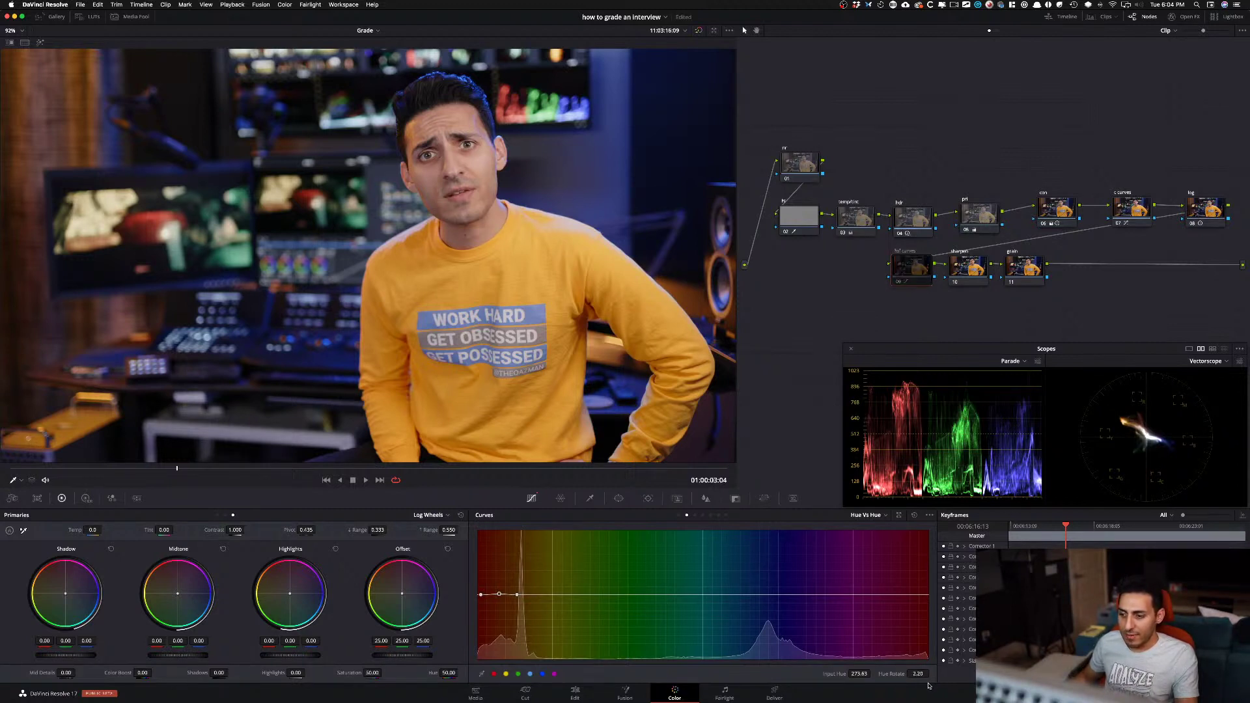
{"action": "key", "text": "super+d"}
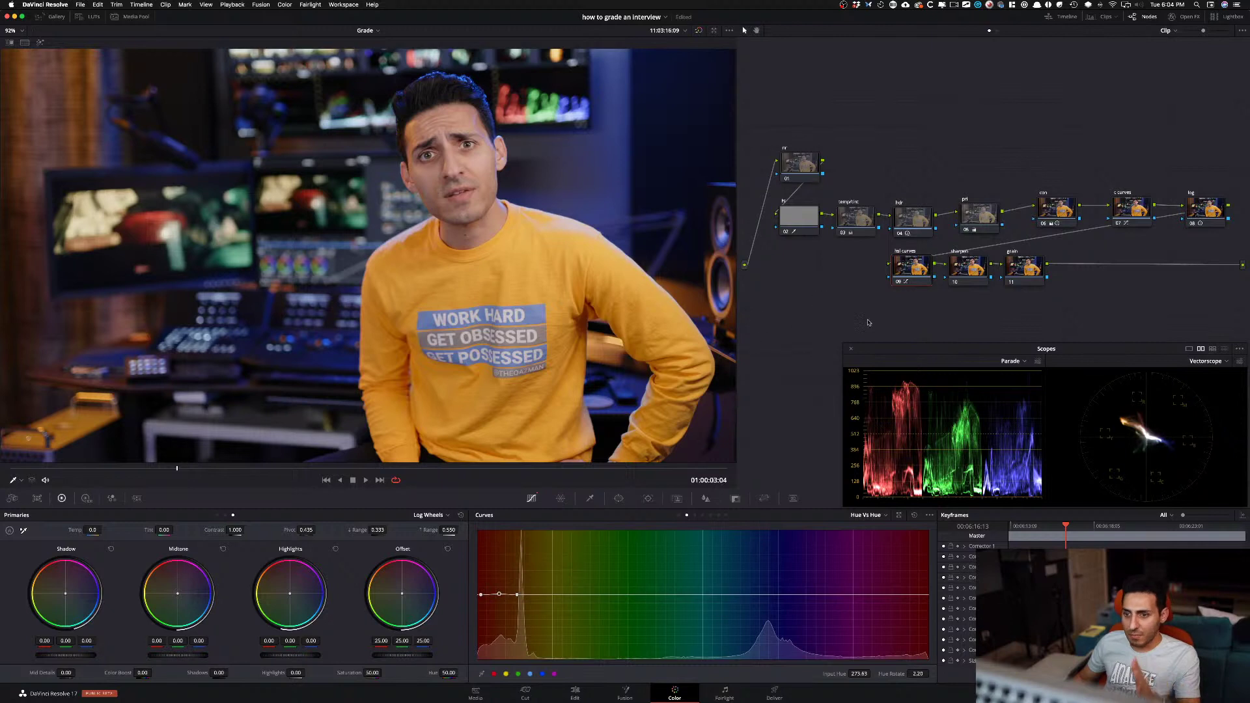
- Try shifting the background blues towards teal with the Color Warper on the hsl curves node and compare the node off and on
{"action": "left_click", "coordinate": [560, 499]}
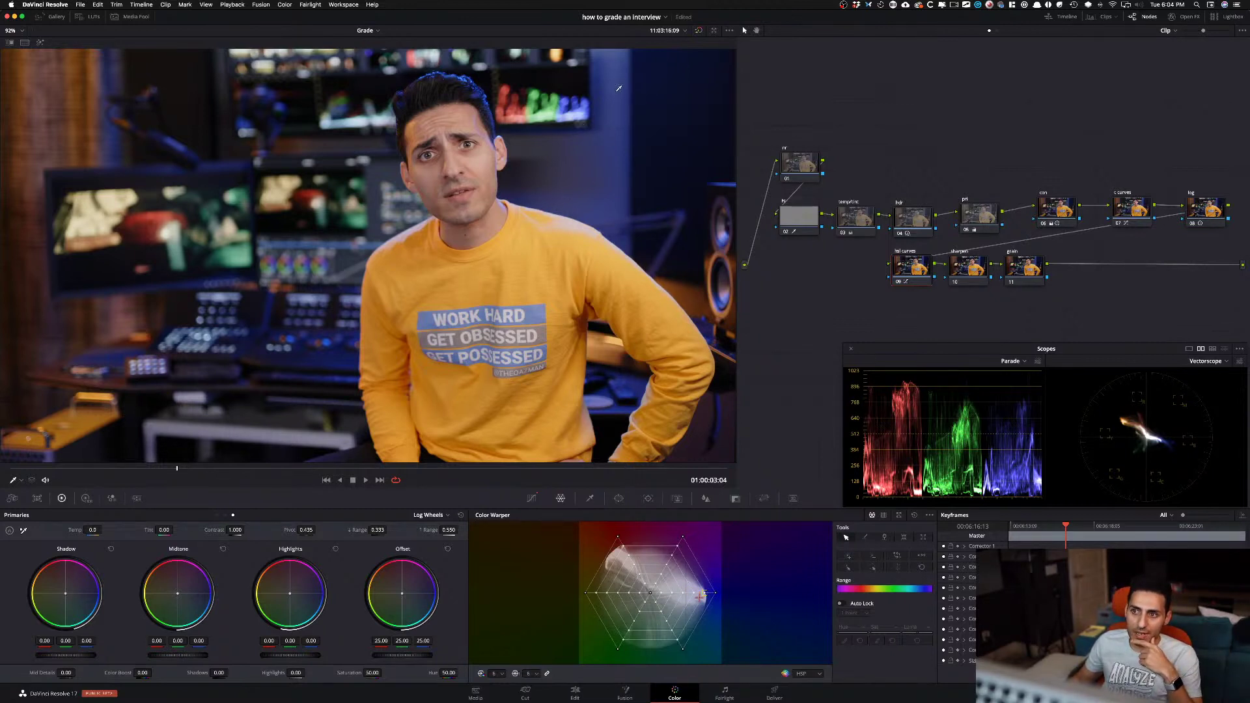
{"action": "left_click_drag", "start_coordinate": [617, 90], "coordinate": [605, 108]}
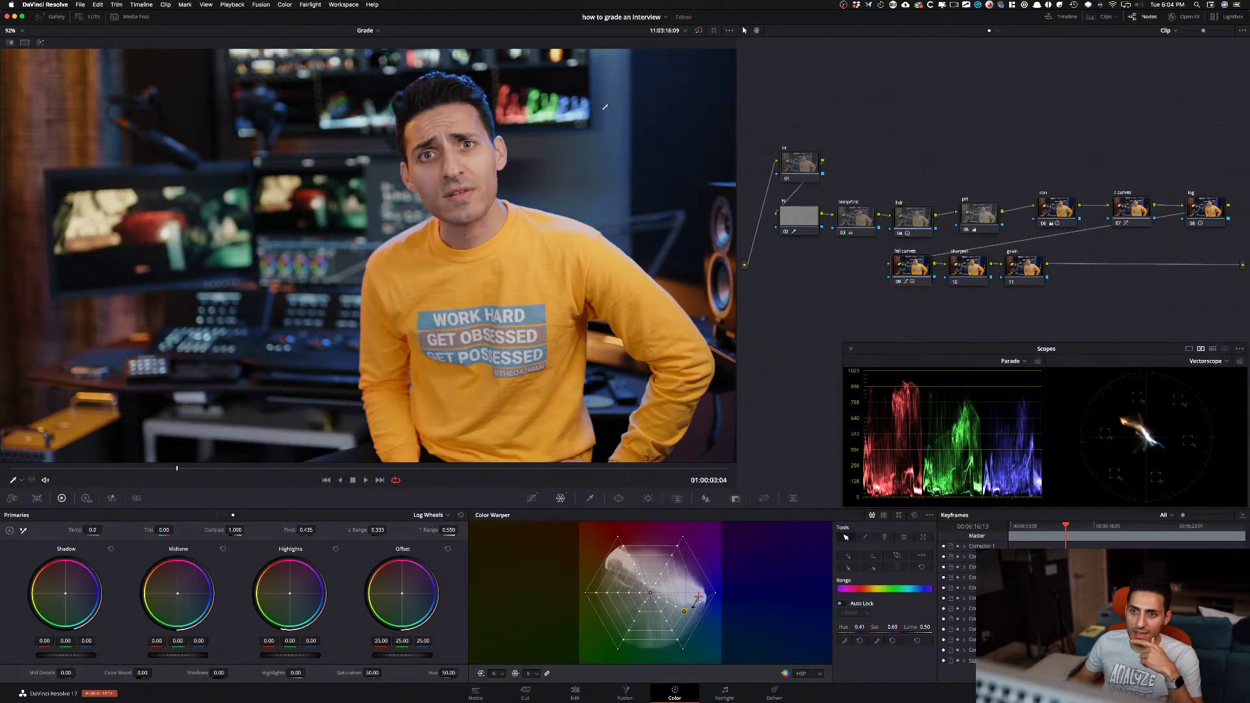
{"action": "key", "text": "super+d"}
{"action": "key", "text": "super+d"}
{"action": "key", "text": "super+d"}
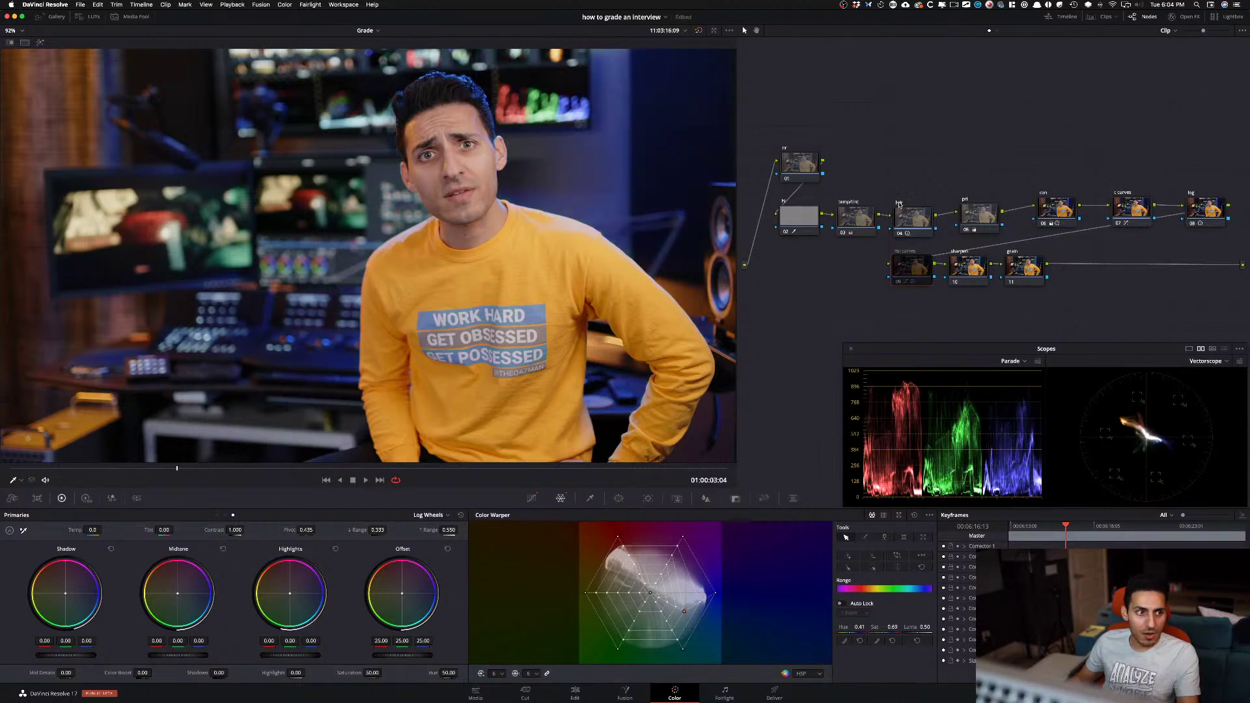
{"action": "key", "text": "super+d"}
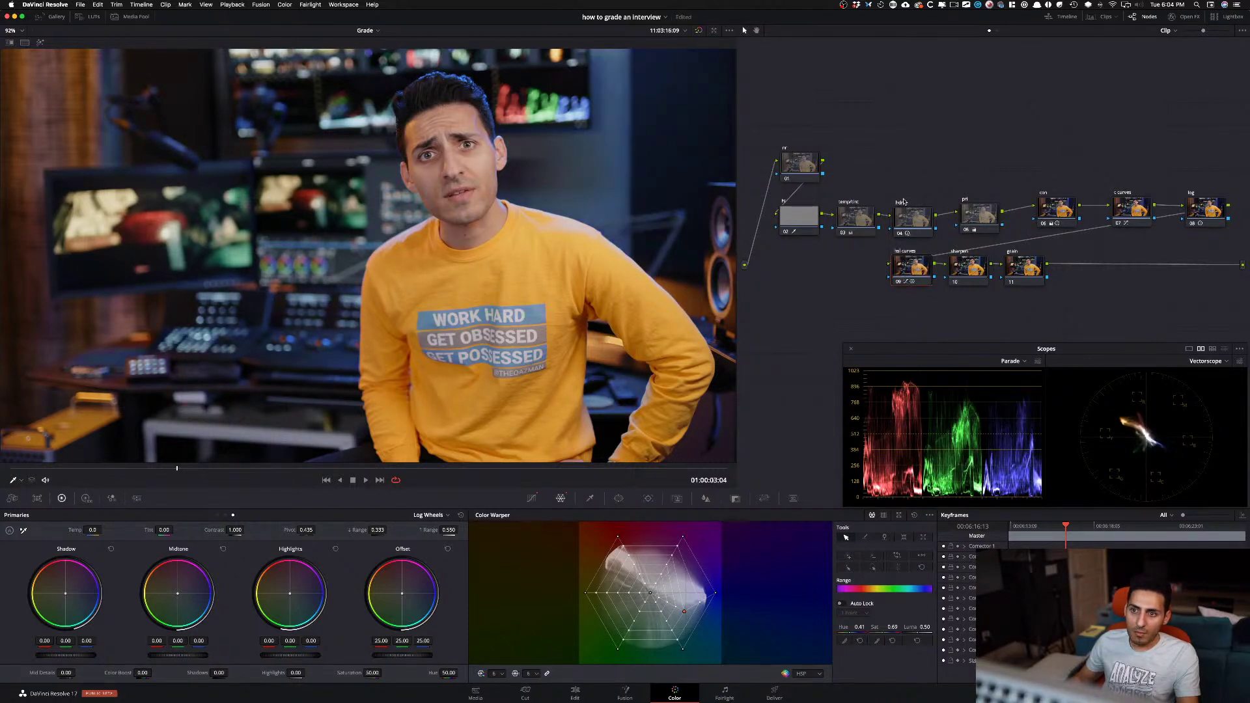
{"action": "key", "text": "super+d"}
{"action": "key", "text": "super+d"}
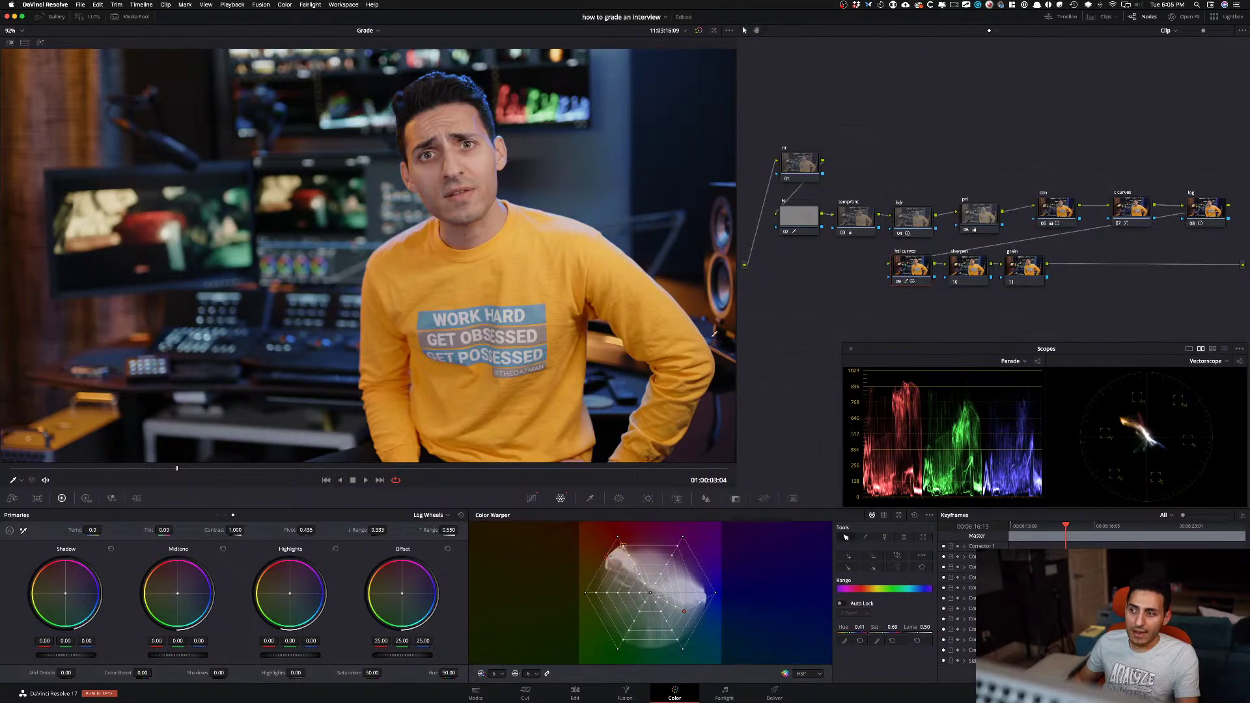
{"action": "key", "text": "ctrl+d"}
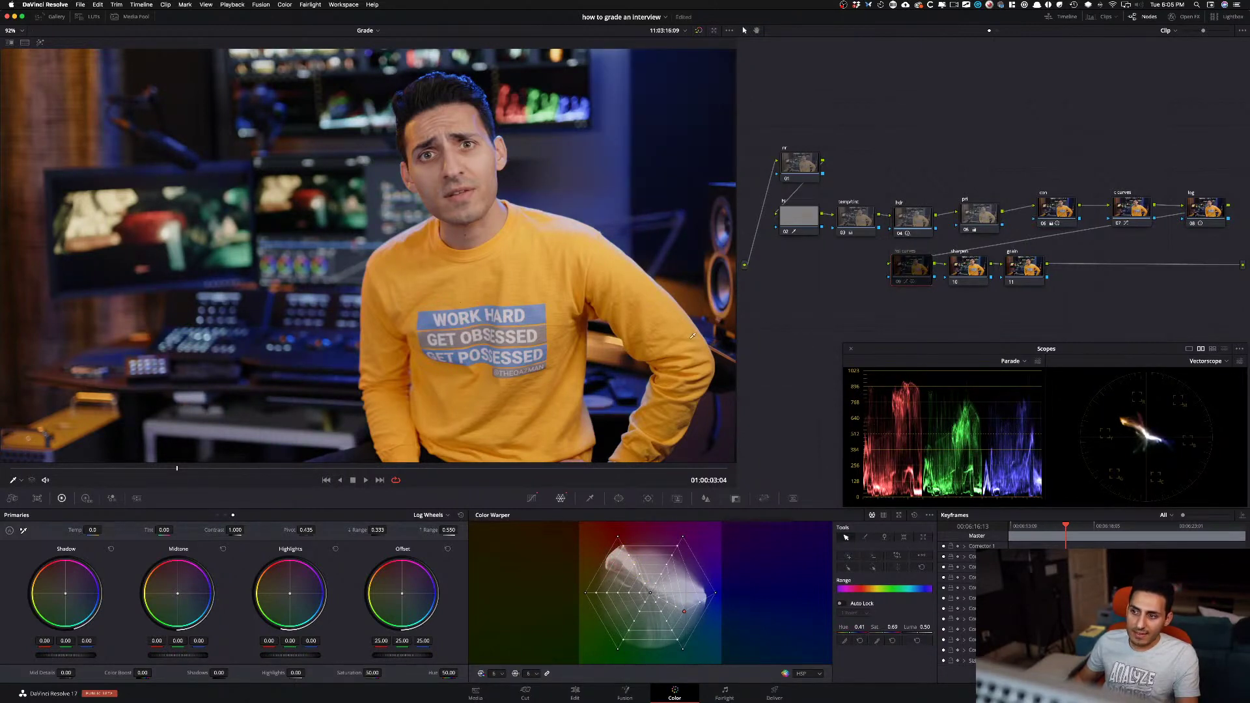
{"action": "key", "text": "ctrl+d"}
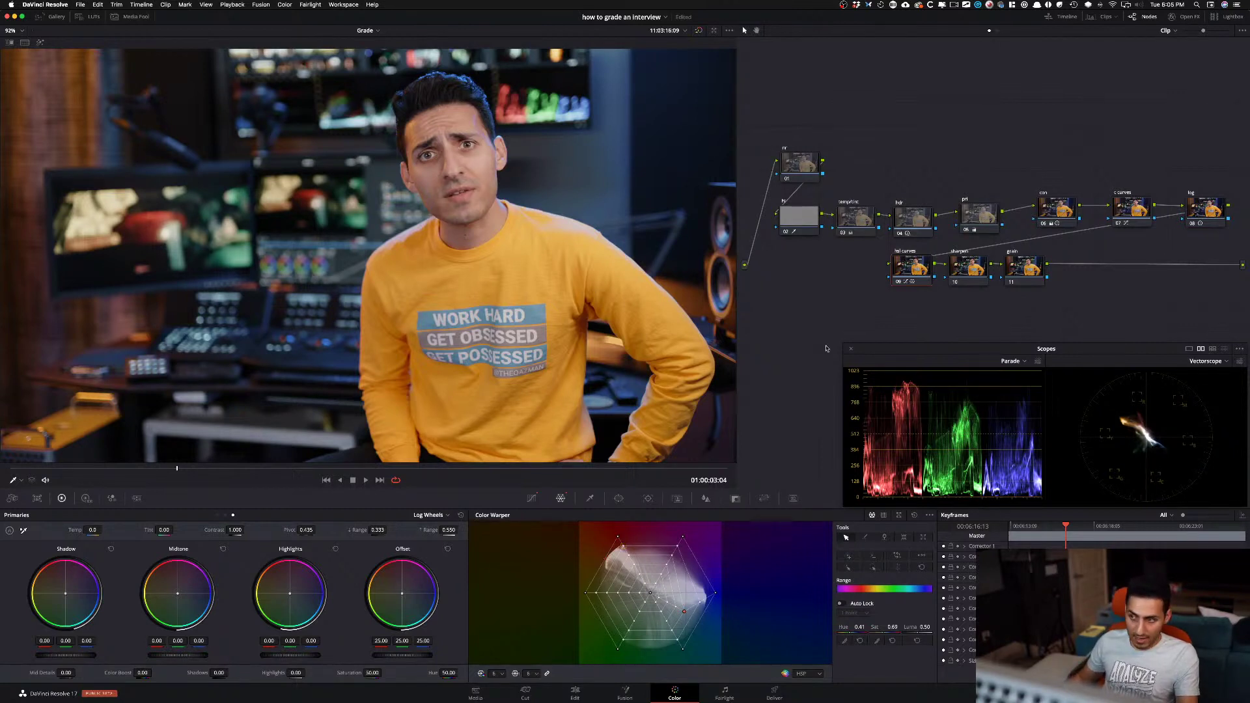
- Add a parallel node below hsl curves and shape a wide oval Circle window around the lettering on the sweatshirt
{"action": "key", "text": "alt+p"}
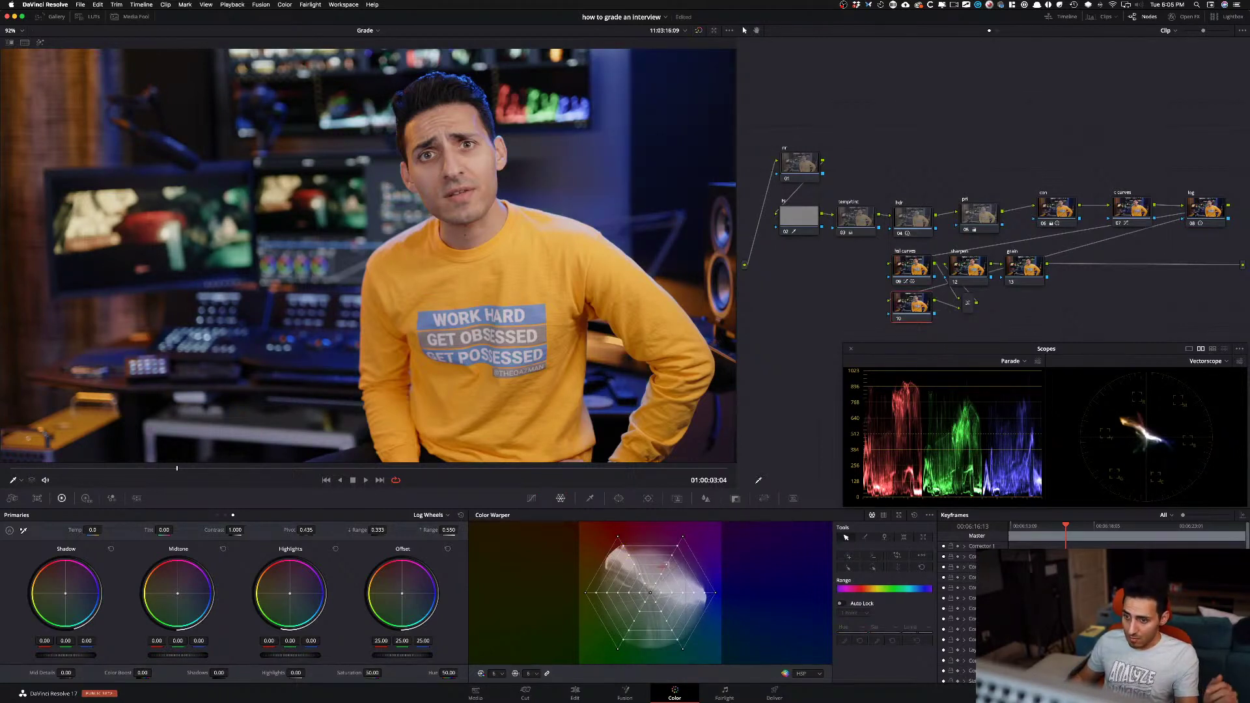
{"action": "left_click", "coordinate": [619, 499]}
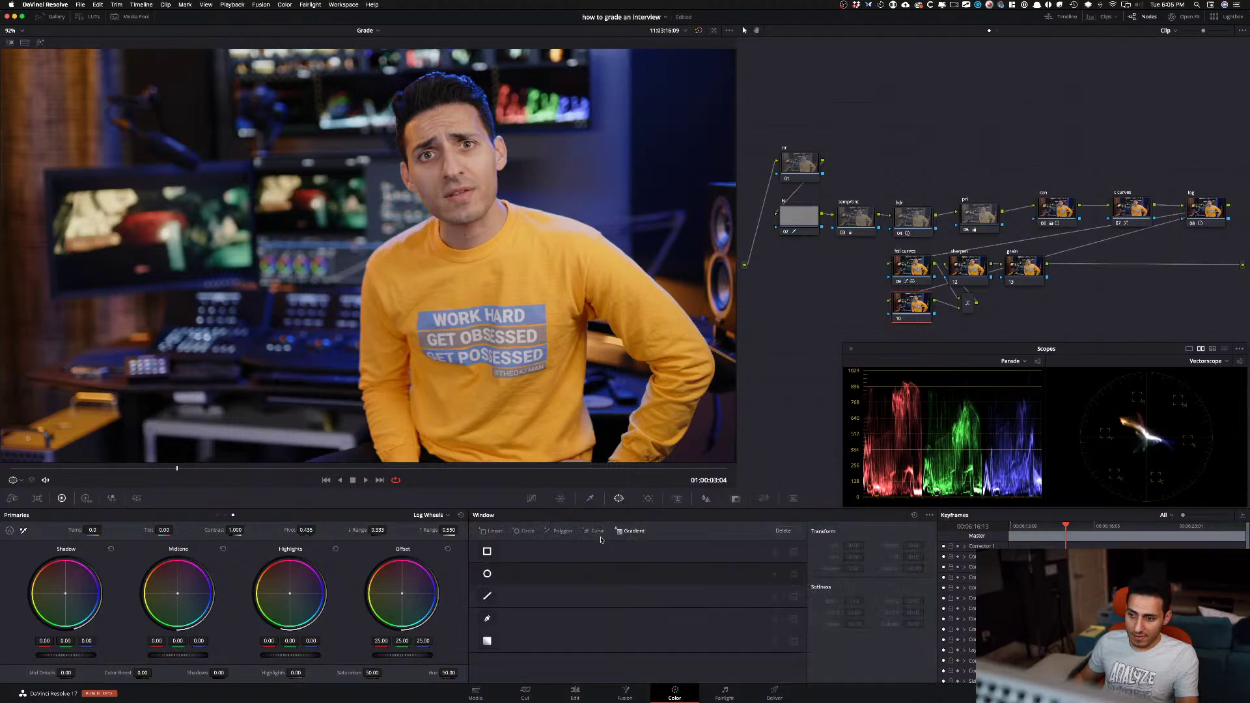
{"action": "left_click", "coordinate": [488, 574]}
{"action": "left_click_drag", "start_coordinate": [431, 302], "coordinate": [550, 389]}
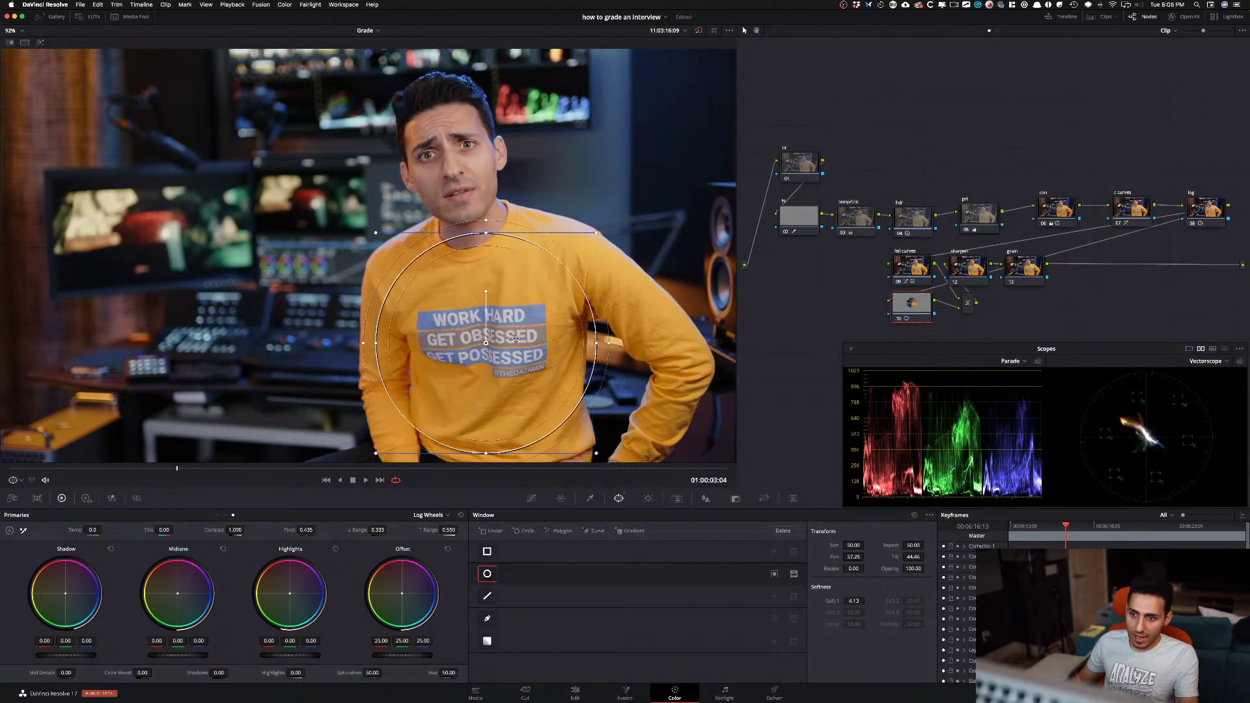
{"action": "left_click_drag", "start_coordinate": [595, 235], "coordinate": [557, 272]}
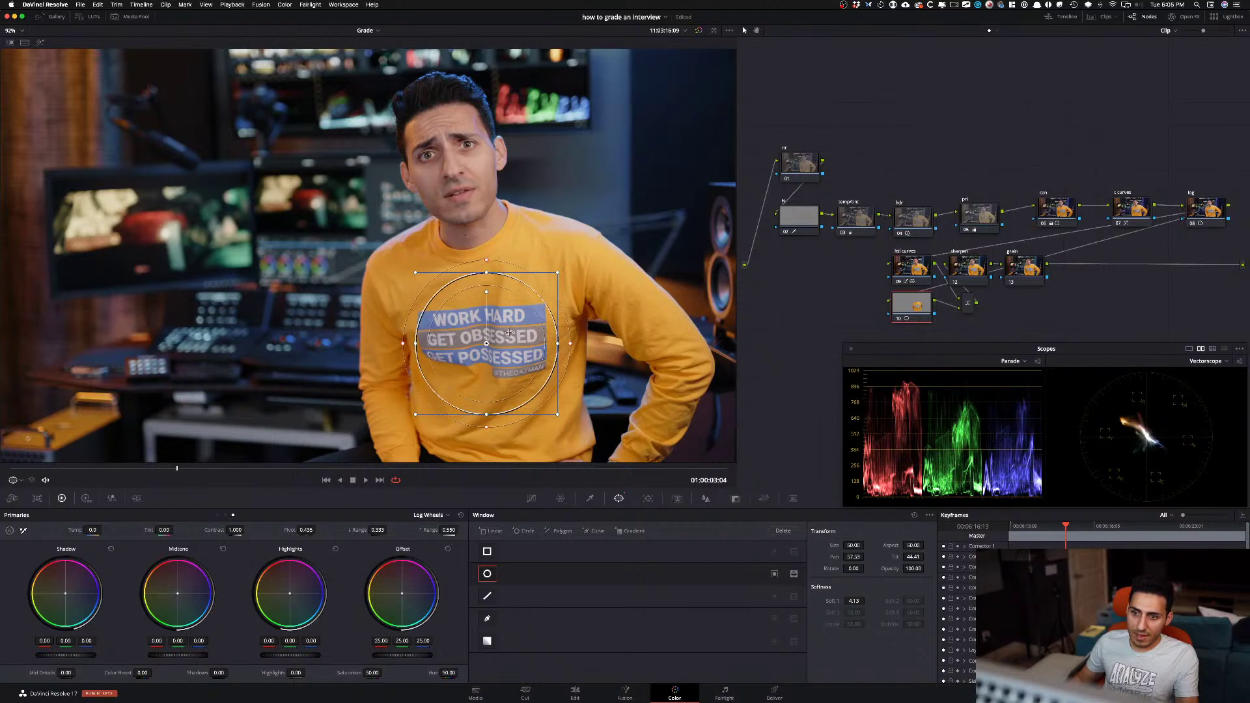
{"action": "left_click_drag", "start_coordinate": [514, 334], "coordinate": [564, 339]}
{"action": "left_click_drag", "start_coordinate": [481, 271], "coordinate": [524, 319]}
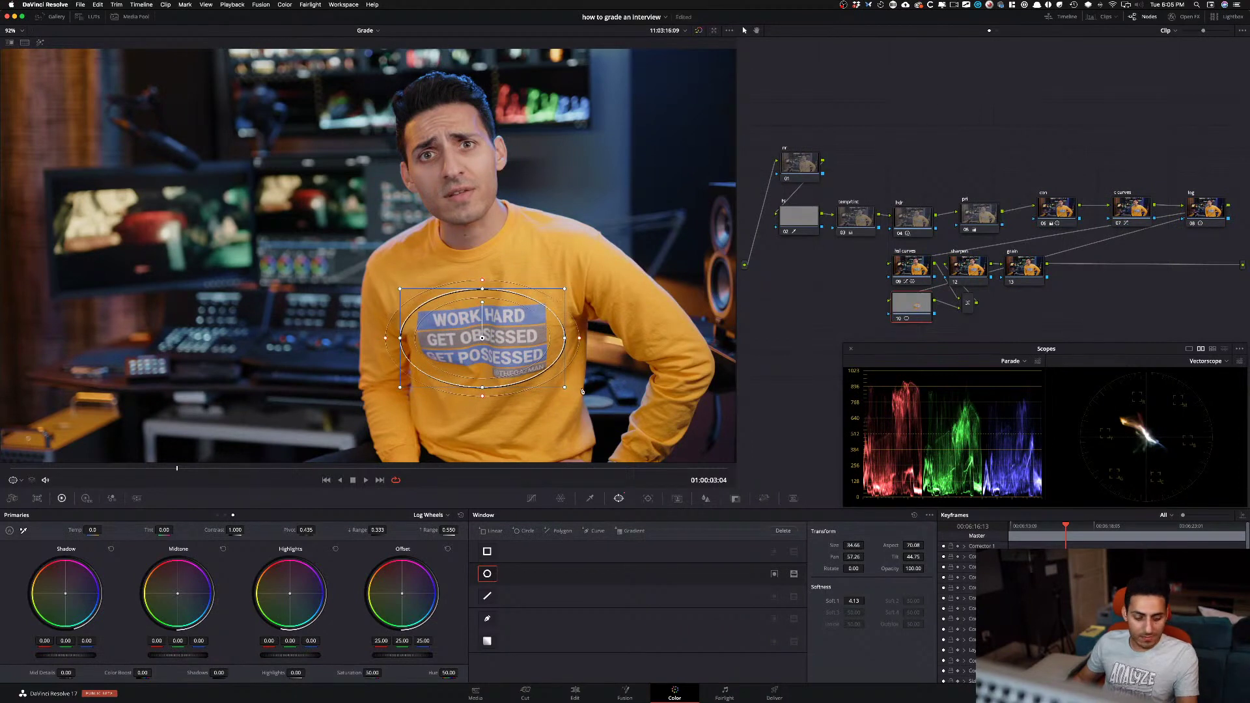
- Compare the shirt lettering with the parallel node off and on, and enlarge its oval window slightly
{"action": "key", "text": "super+d"}
{"action": "key", "text": "super+d"}
{"action": "key", "text": "super+d"}
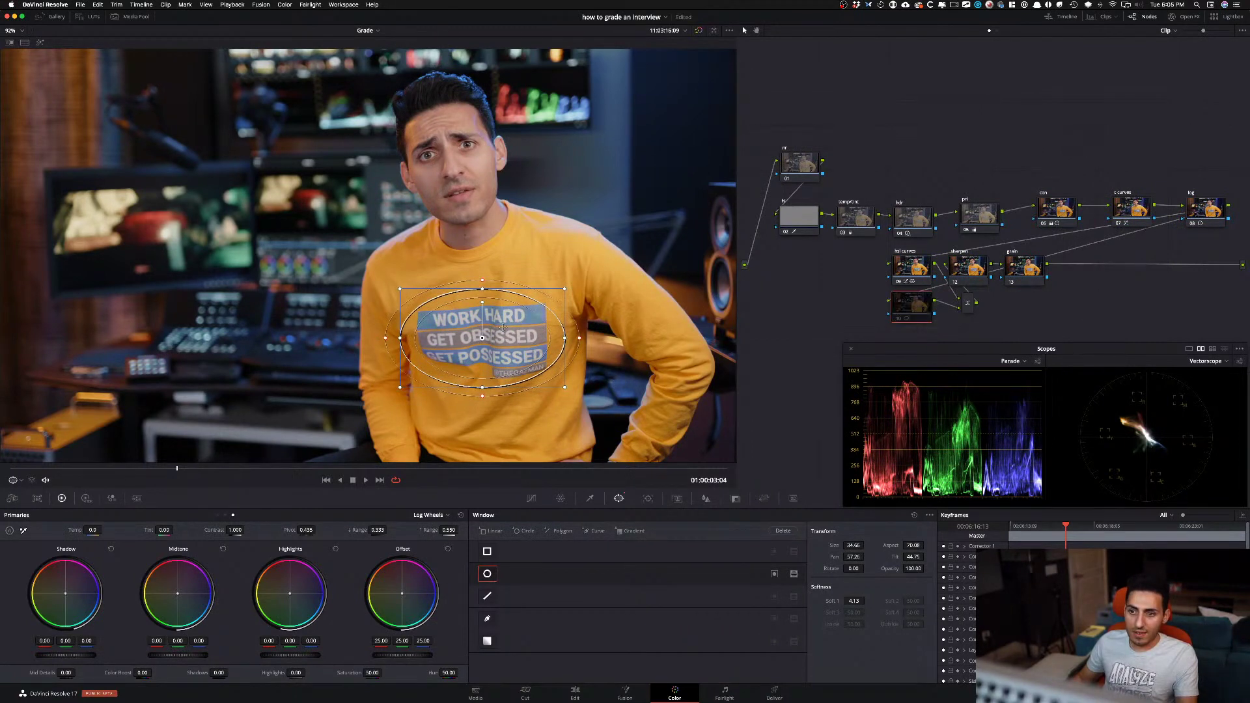
{"action": "key", "text": "super+d"}
{"action": "key", "text": "super+d"}
{"action": "key", "text": "super+d"}
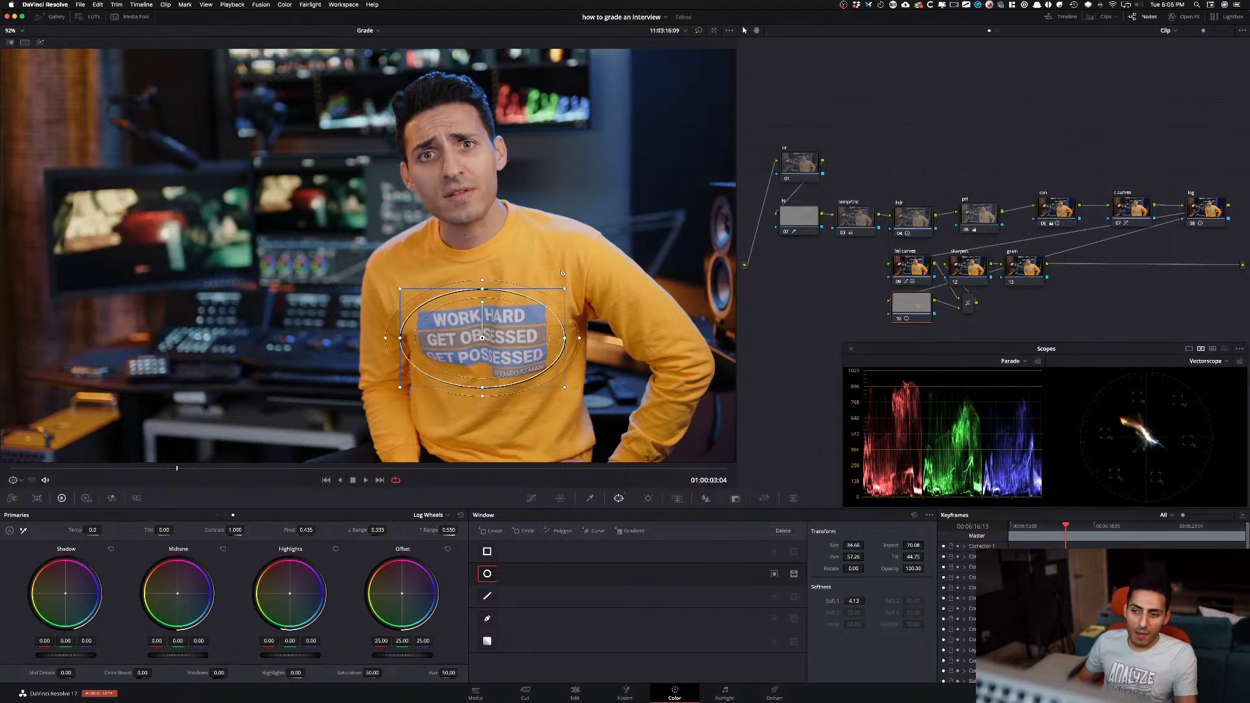
{"action": "left_click_drag", "start_coordinate": [565, 290], "coordinate": [571, 287]}
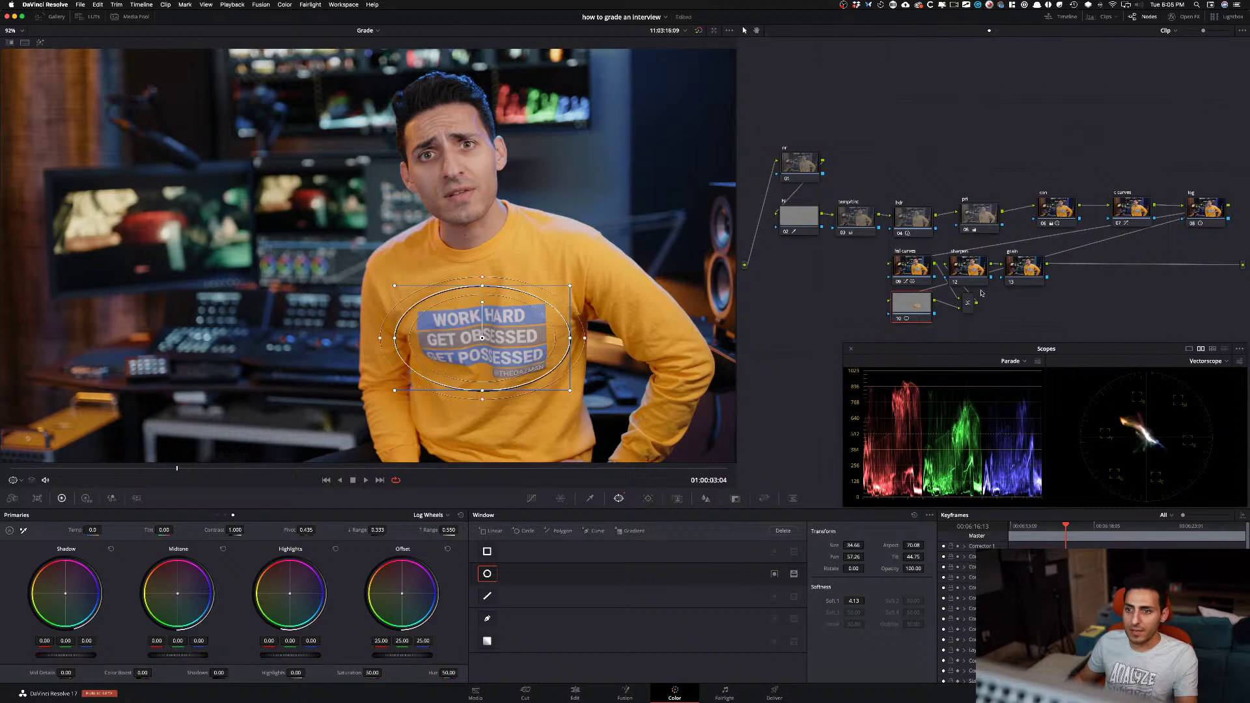
- Delete the parallel node with the oval window and reset the Color Warper on the hsl curves node
{"action": "left_click", "coordinate": [904, 264]}
{"action": "left_click", "coordinate": [893, 329]}
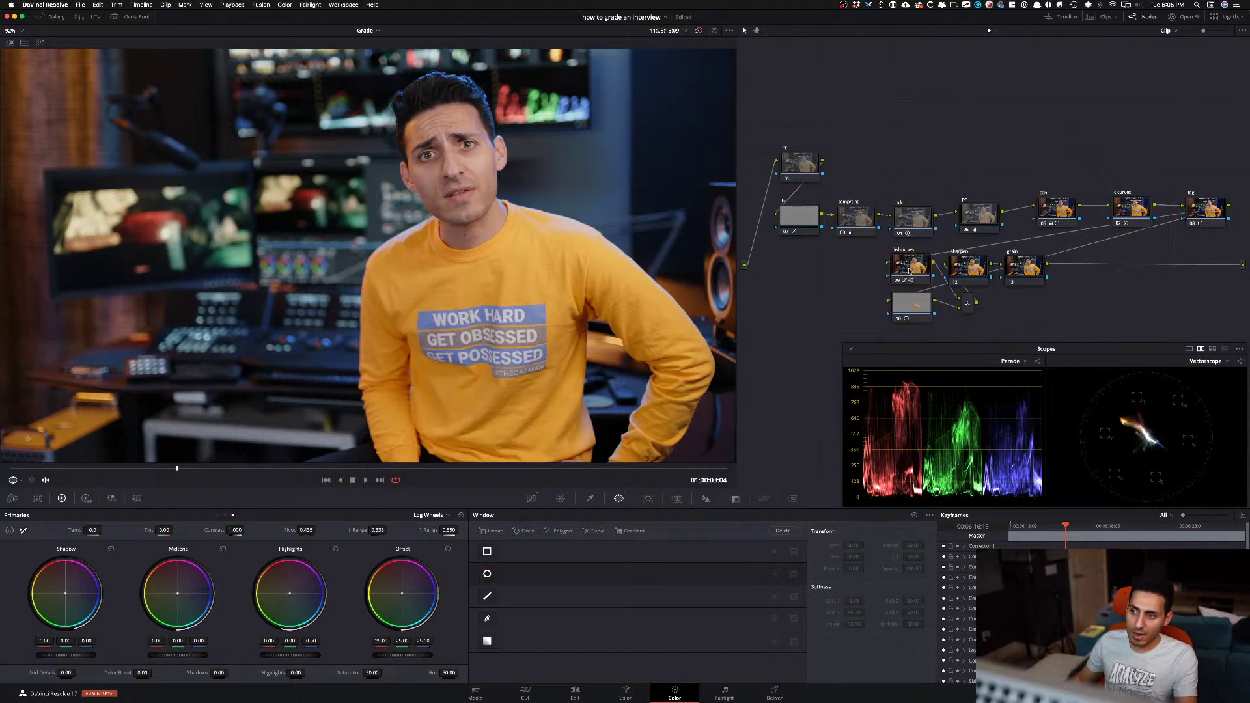
{"action": "left_click", "coordinate": [560, 498]}
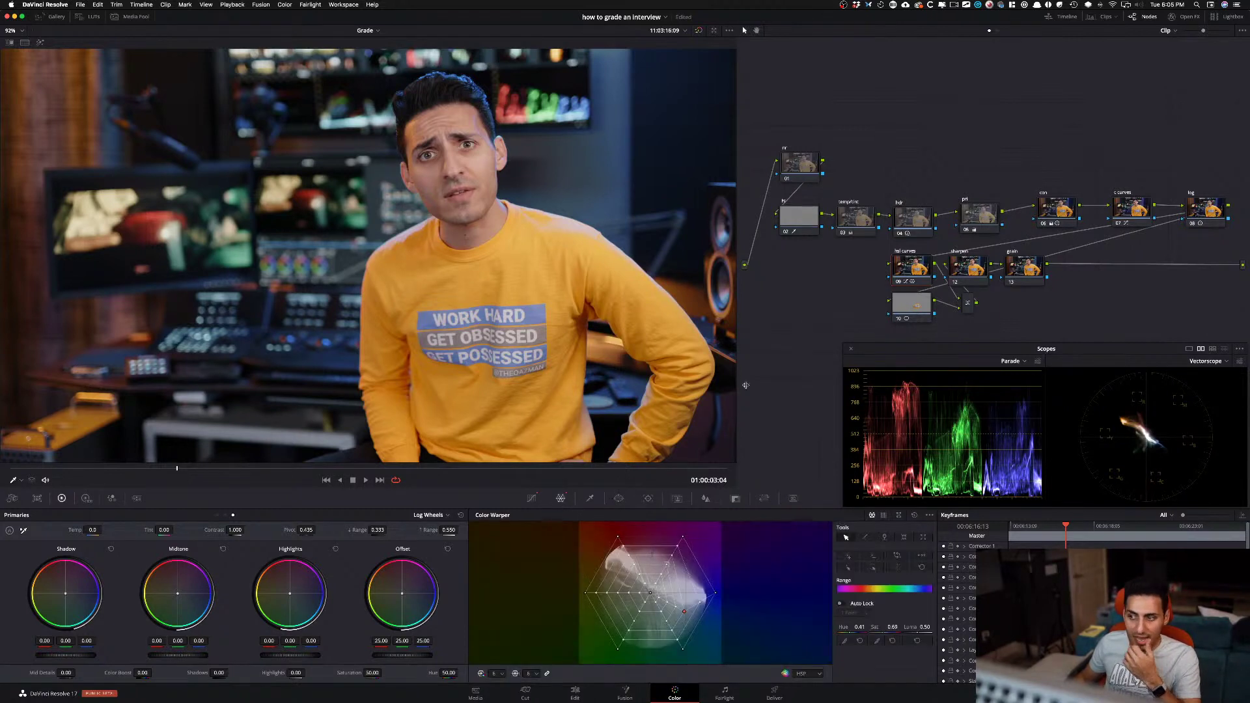
{"action": "left_click", "coordinate": [910, 316]}
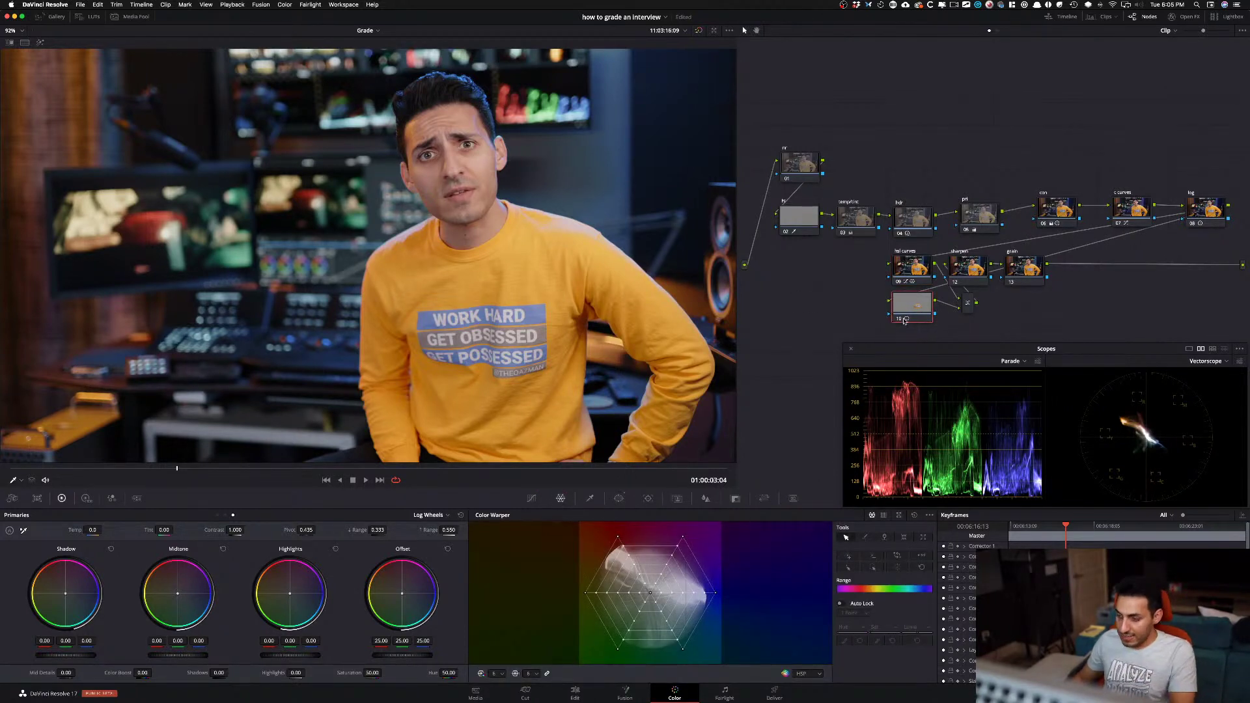
{"action": "key", "text": "Delete"}
{"action": "left_click", "coordinate": [913, 274]}
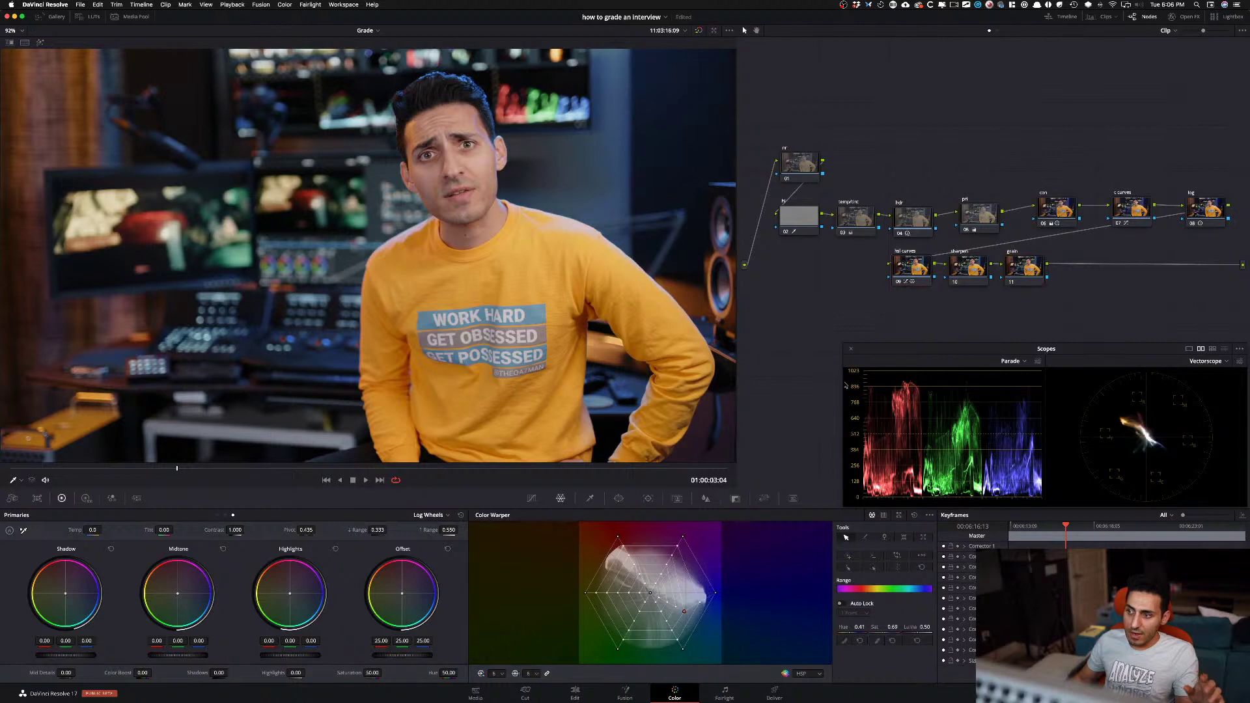
{"action": "left_click", "coordinate": [915, 515]}
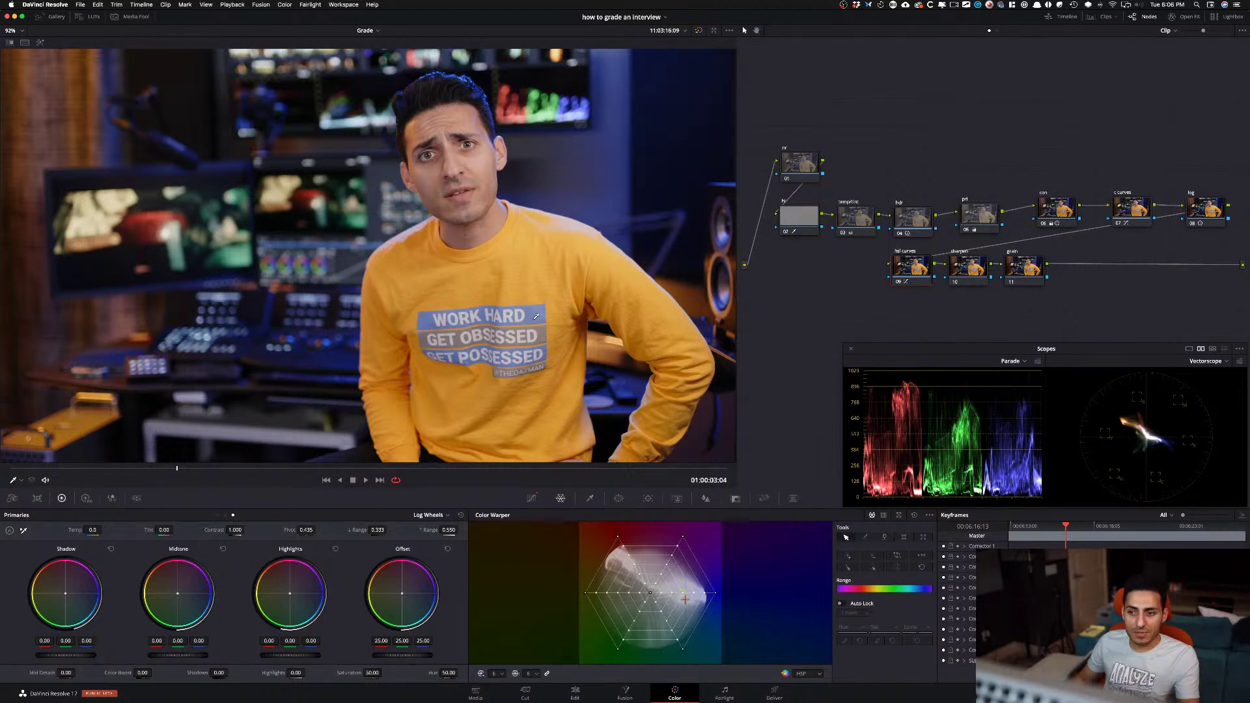
- Push the blues to Hue 0.35 and Sat 0.98 in the hsl curves node's Color Warper and compare the node off and on
{"action": "left_click", "coordinate": [437, 319]}
{"action": "left_click_drag", "start_coordinate": [436, 318], "coordinate": [439, 322]}
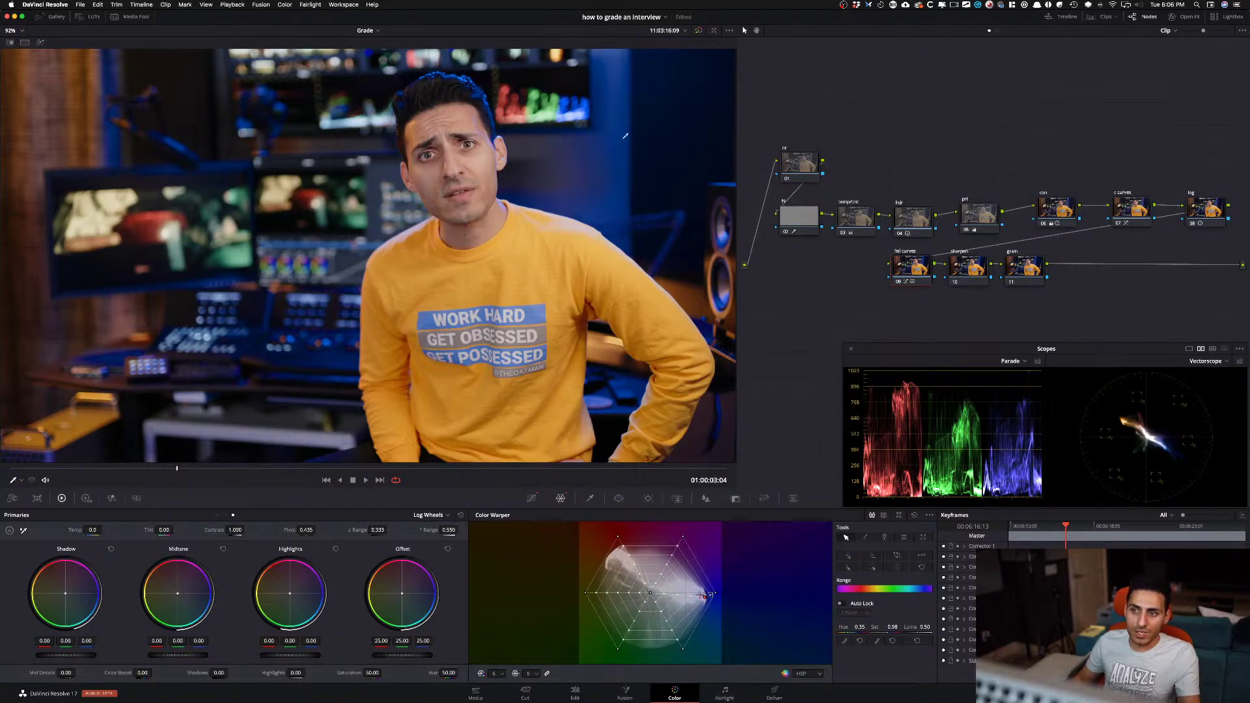
{"action": "key", "text": "super+d"}
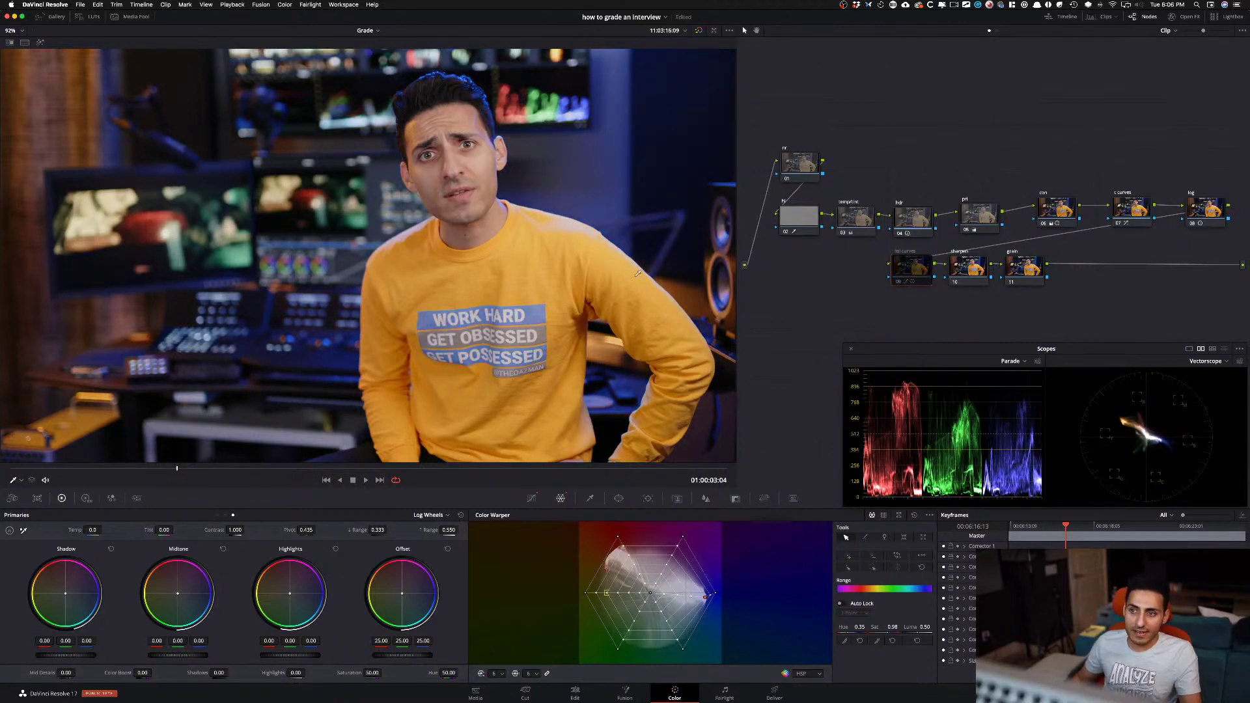
{"action": "key", "text": "super+d"}
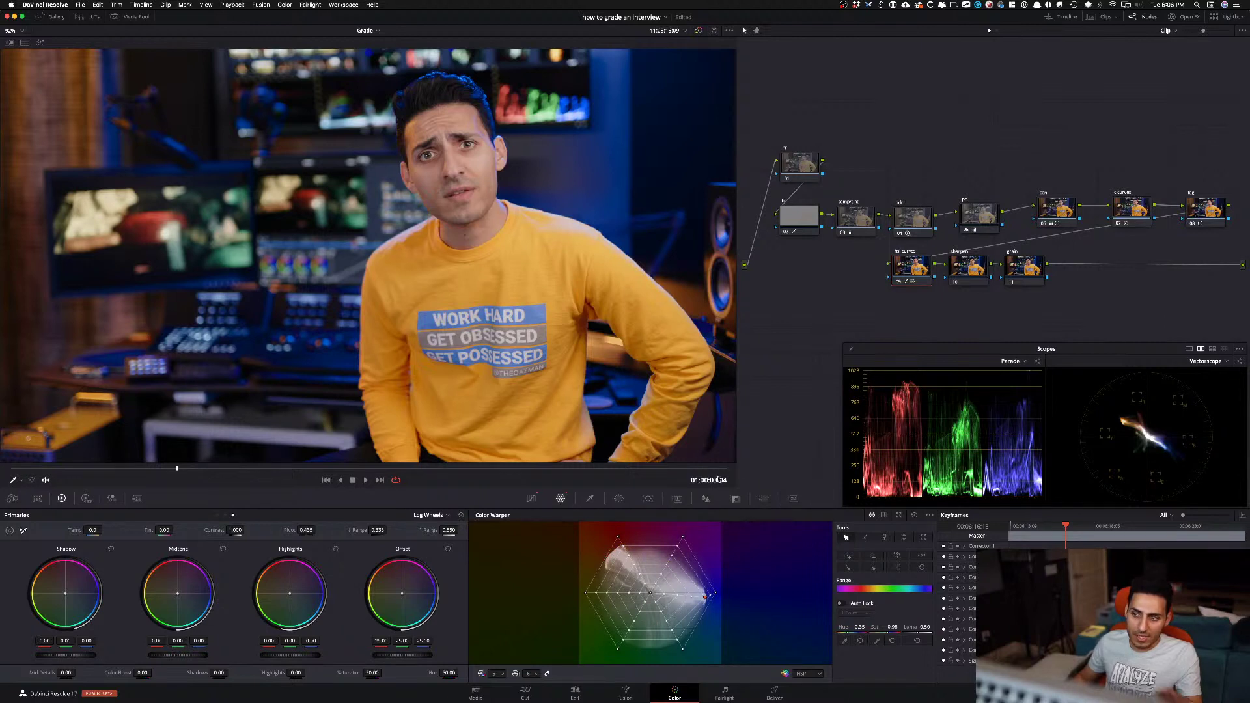
- Try a Circle window around the sweatshirt lettering on the hsl curves node and switch it off
{"action": "left_click", "coordinate": [619, 499]}
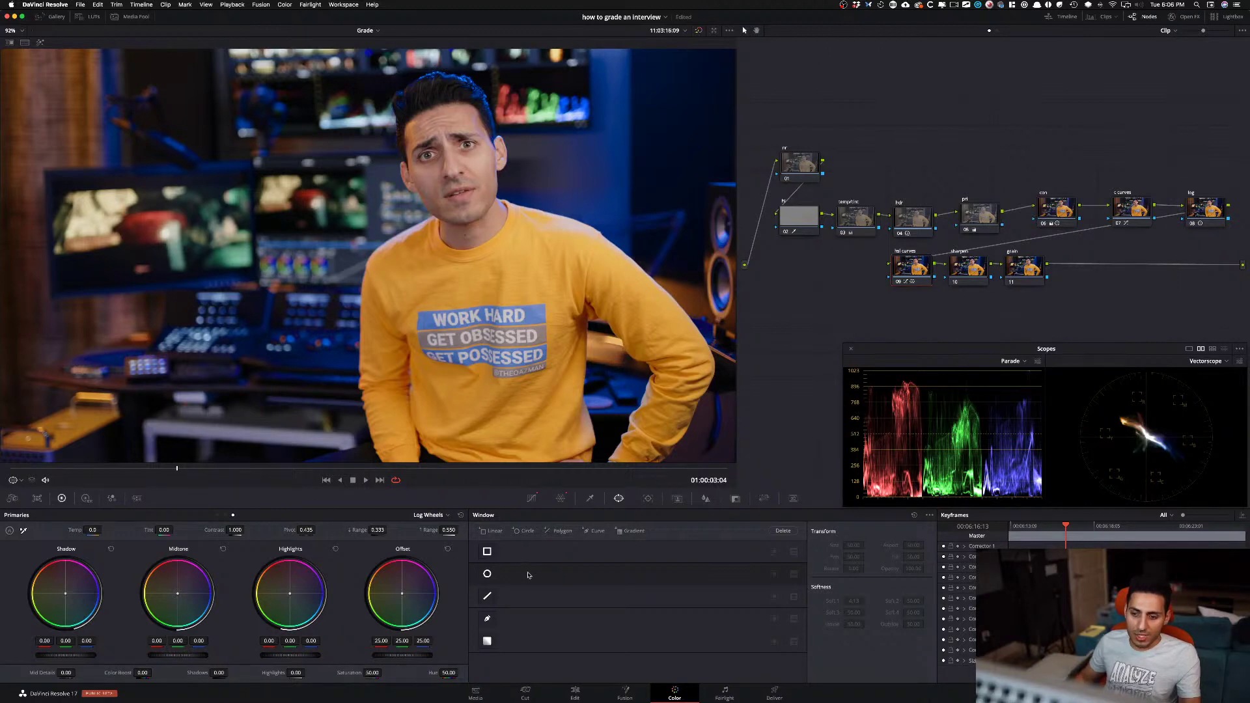
{"action": "left_click", "coordinate": [489, 576]}
{"action": "left_click_drag", "start_coordinate": [370, 285], "coordinate": [484, 369]}
{"action": "left_click_drag", "start_coordinate": [592, 232], "coordinate": [570, 253]}
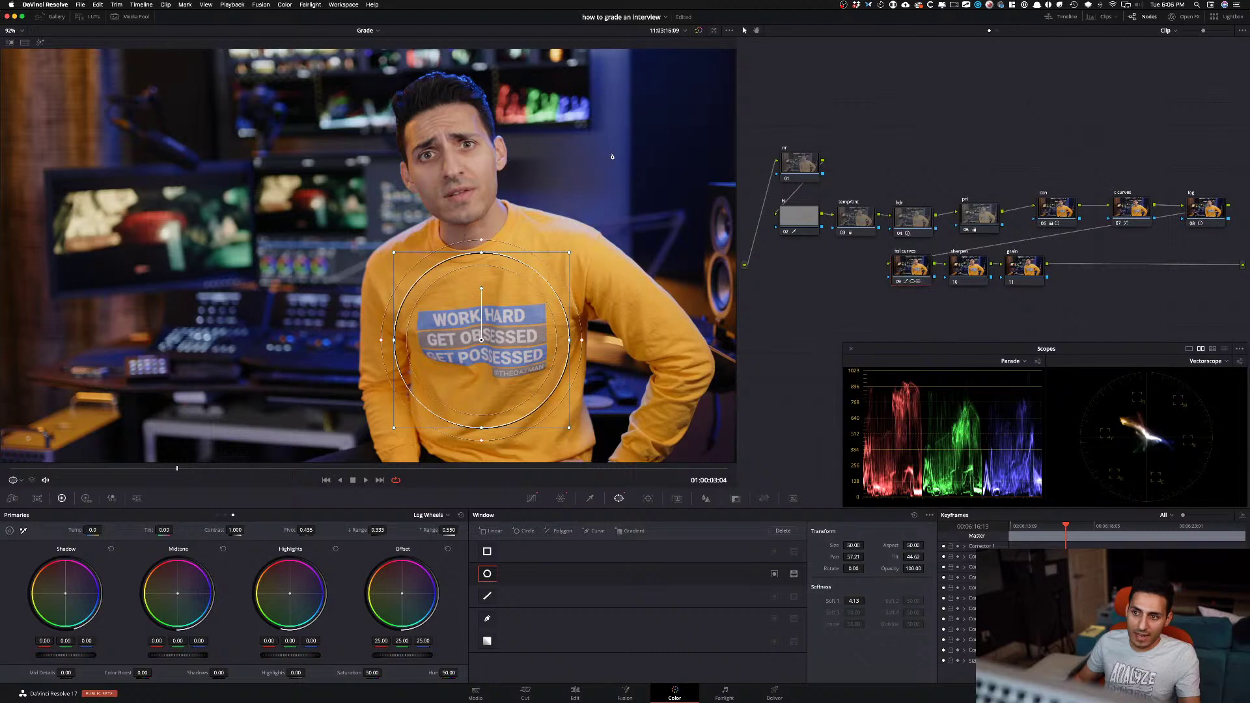
{"action": "left_click", "coordinate": [488, 575]}
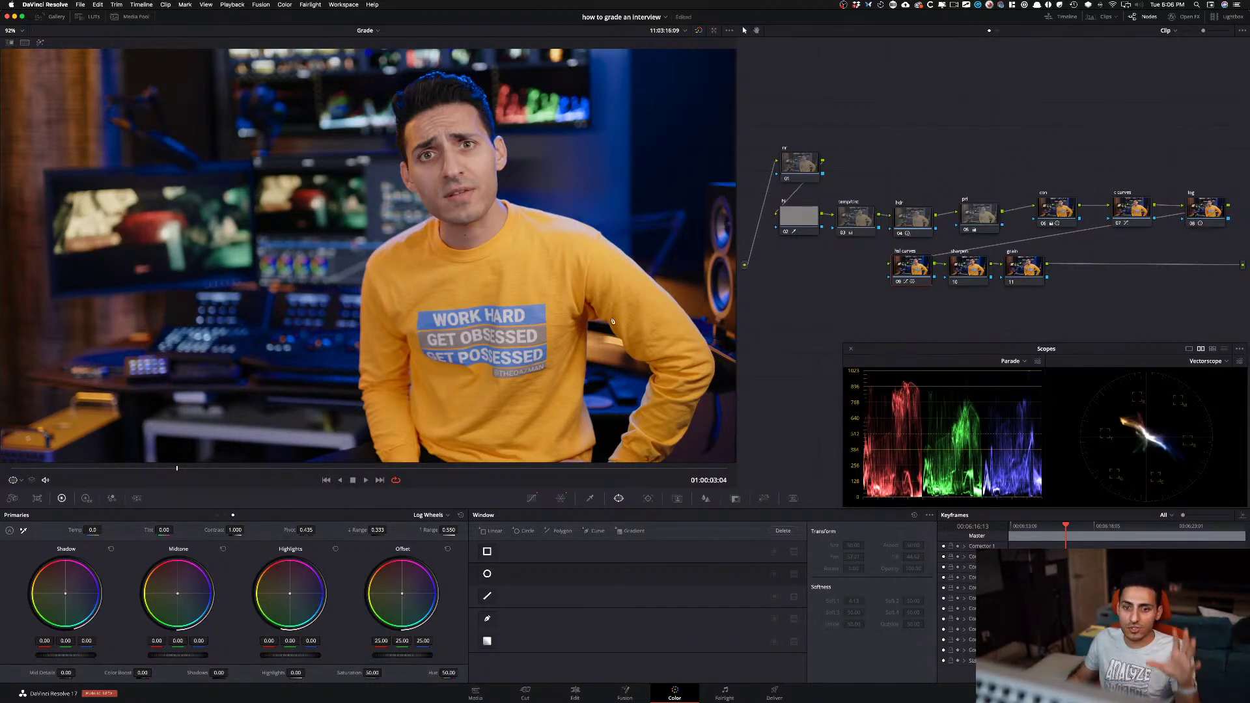
- Sharpen the picture on the sharpen node by setting the linked Sharpen Radius channels to 0.48
{"action": "left_click", "coordinate": [968, 272]}
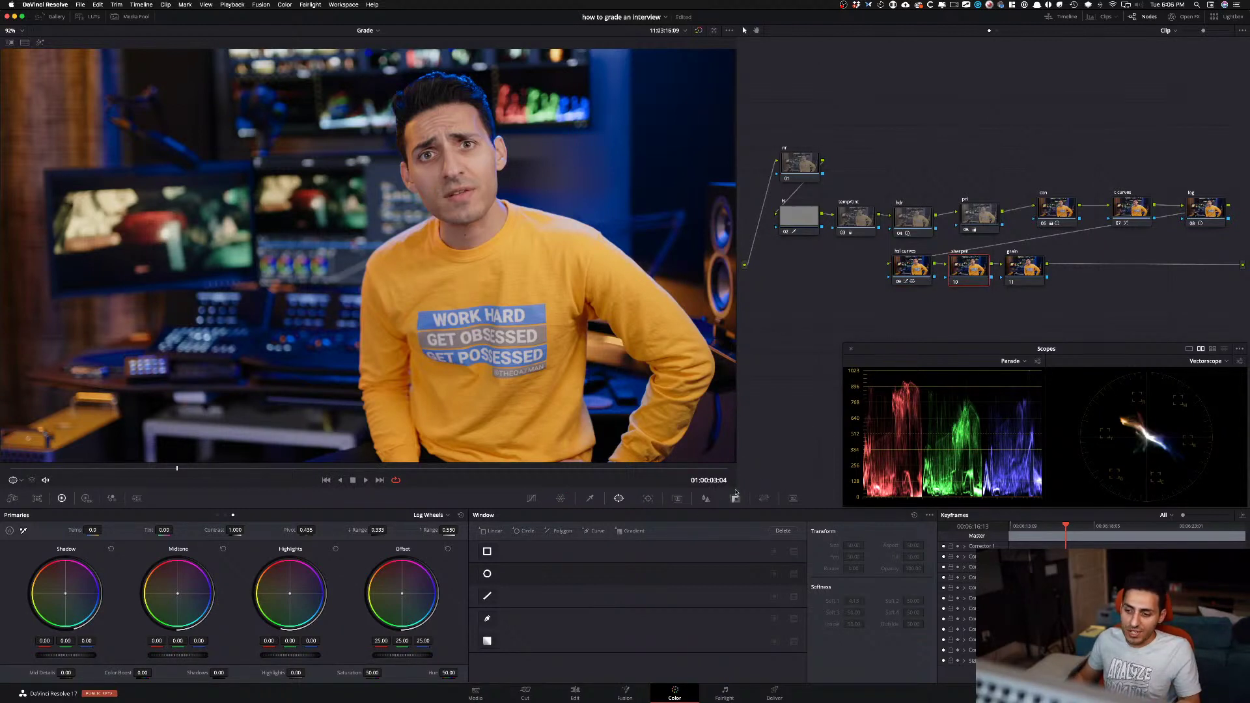
{"action": "left_click", "coordinate": [682, 504]}
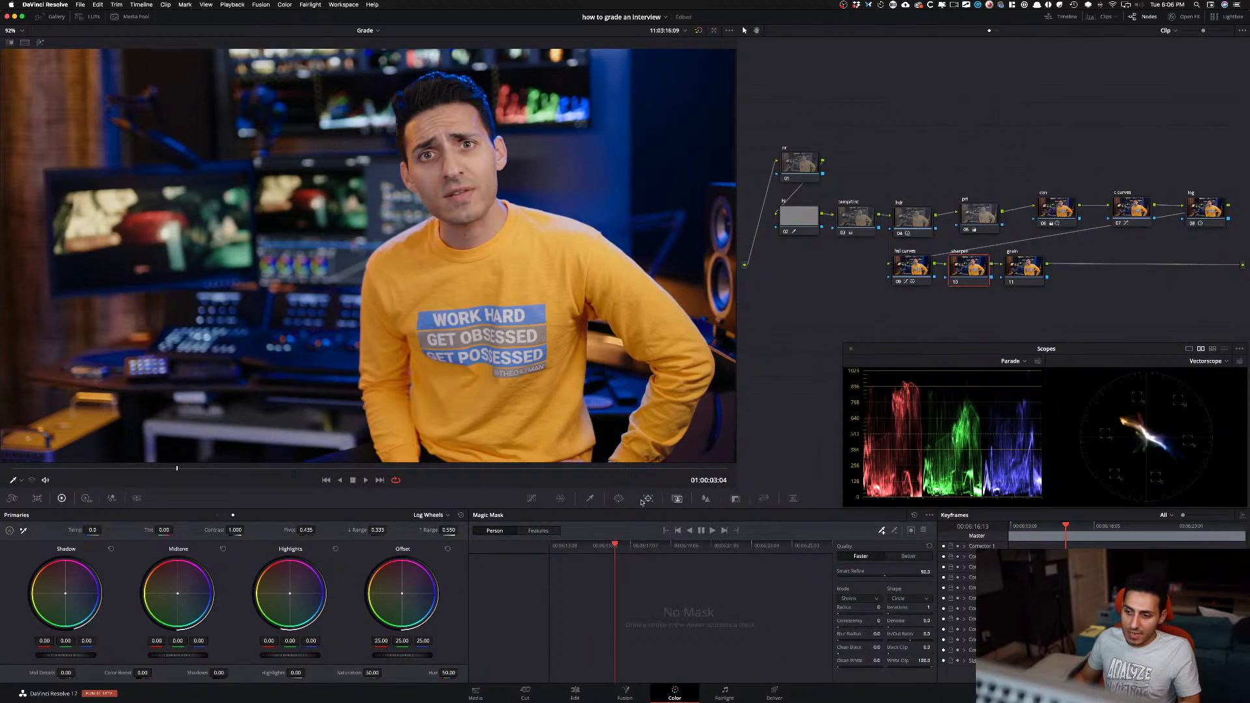
{"action": "left_click", "coordinate": [706, 500]}
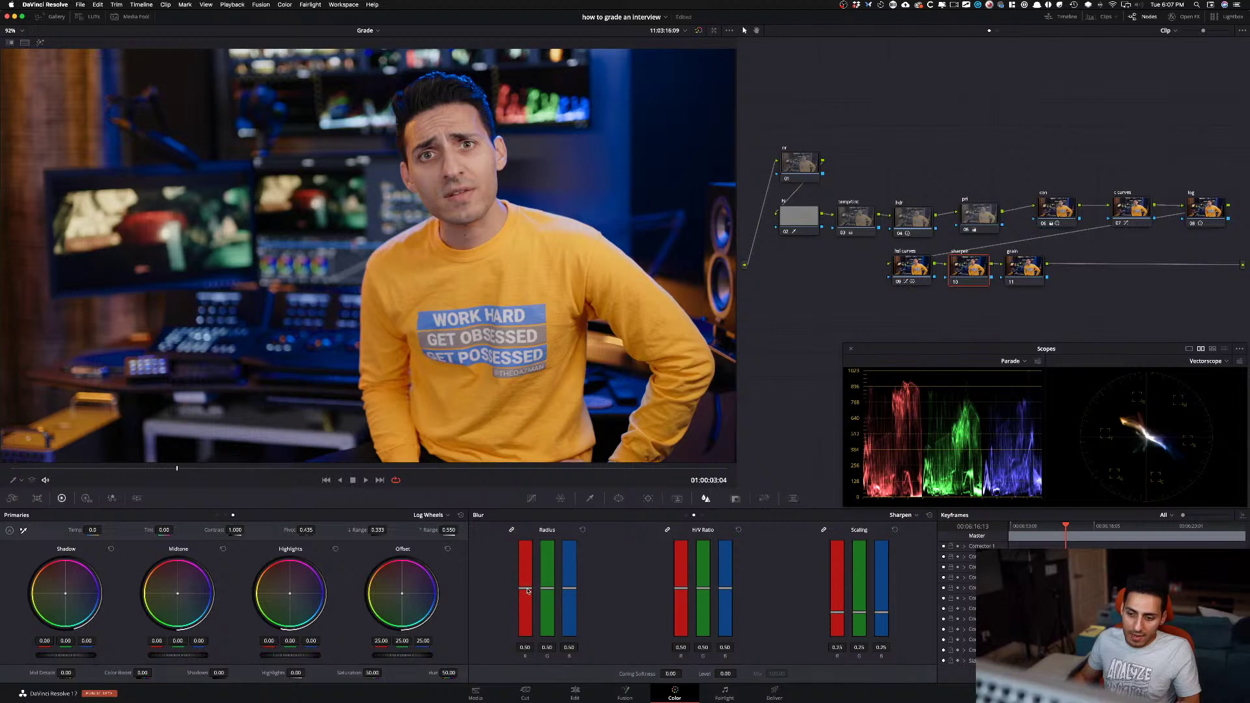
{"action": "left_click_drag", "start_coordinate": [528, 589], "coordinate": [528, 594]}
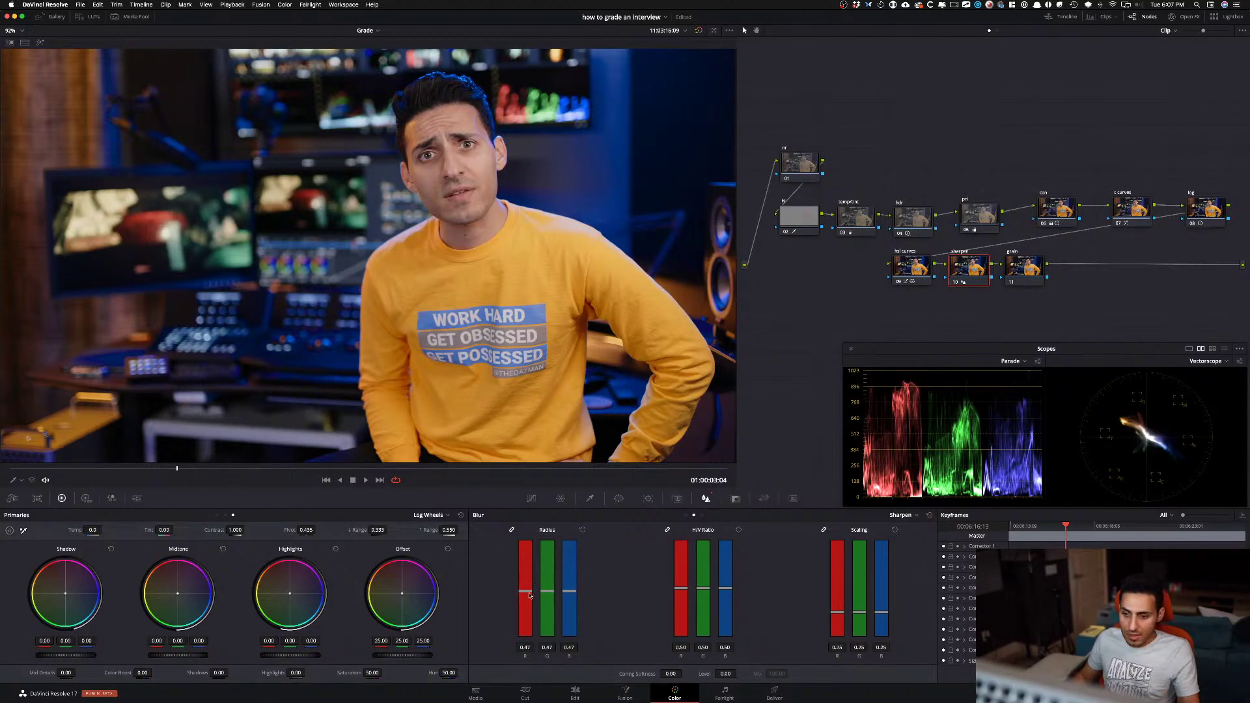
{"action": "left_click_drag", "start_coordinate": [529, 594], "coordinate": [528, 593]}
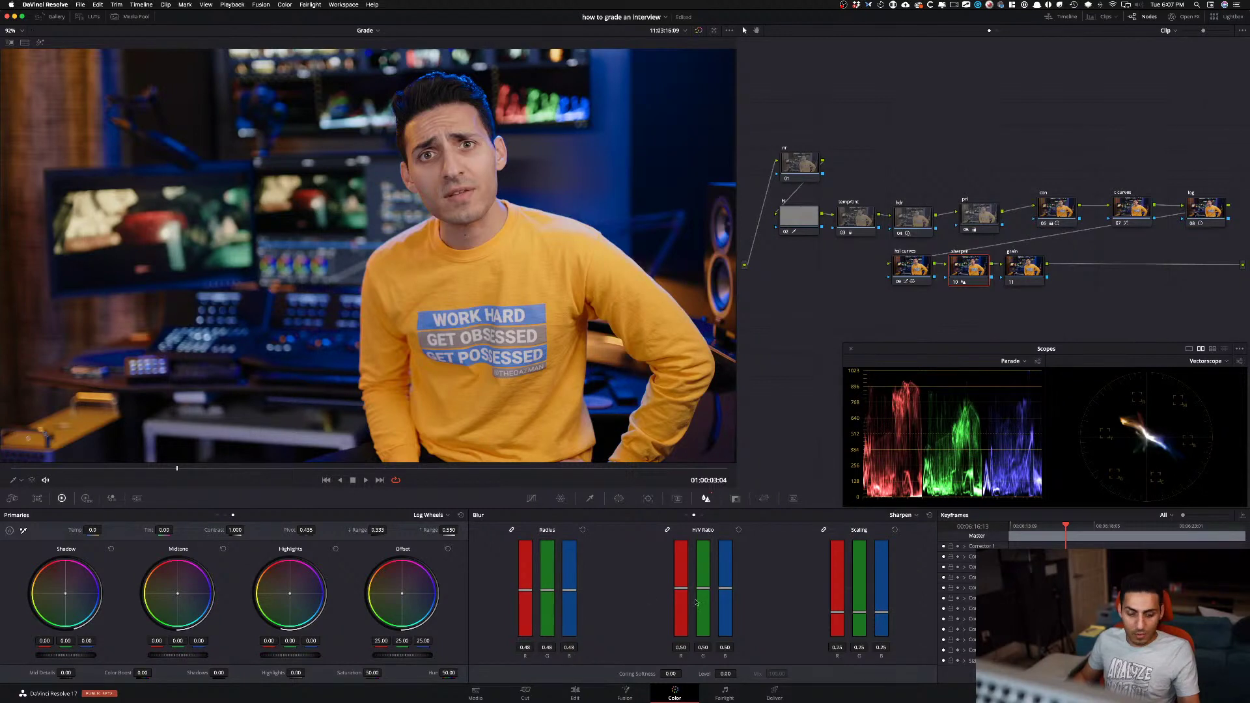
- Compare the picture with the sharpen node off and on, and check the grain node beside it
{"action": "key", "text": "super+d"}
{"action": "key", "text": "super+d"}
{"action": "key", "text": "super+d"}
{"action": "key", "text": "super+d"}
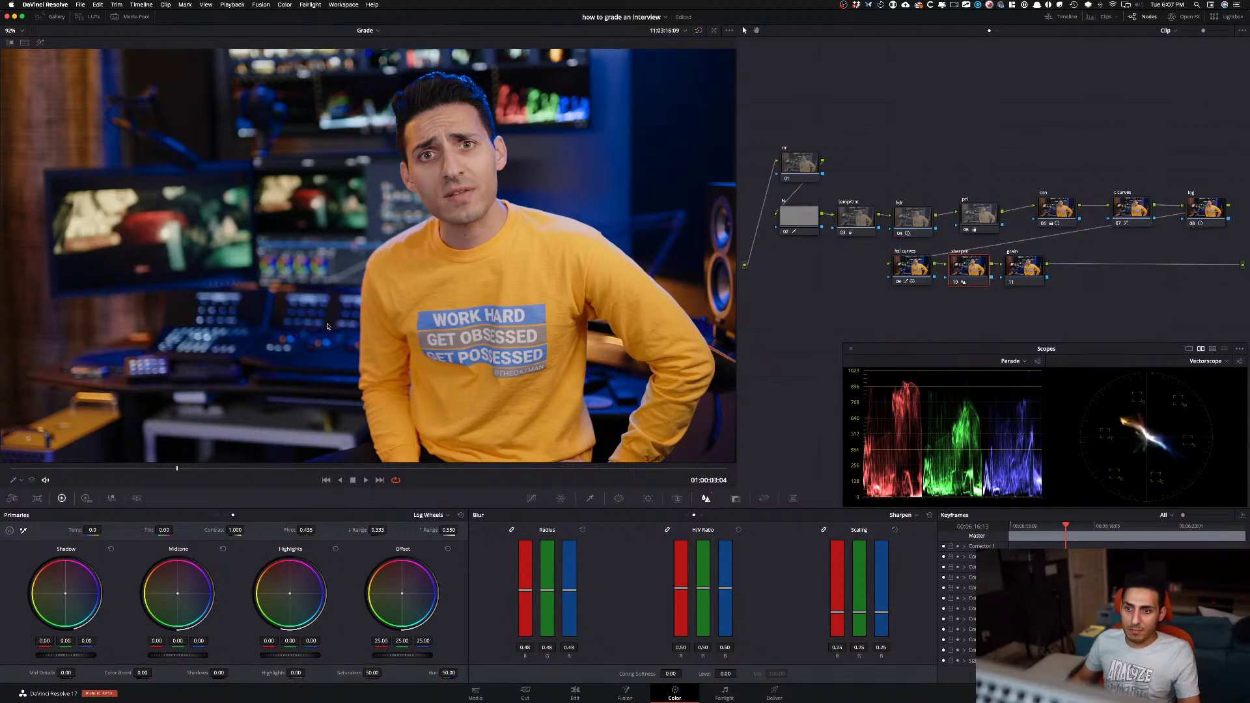
{"action": "key", "text": "super+d"}
{"action": "key", "text": "super+d"}
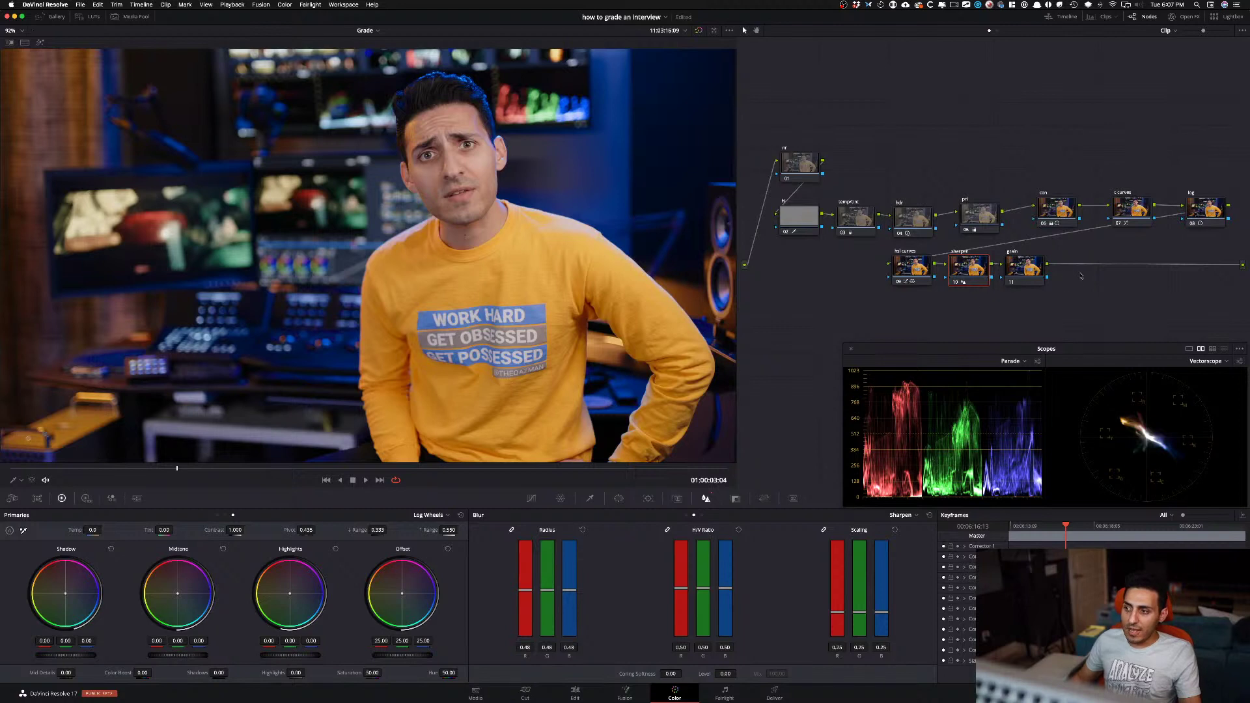
{"action": "left_click", "coordinate": [1025, 271]}
{"action": "left_click", "coordinate": [970, 269]}
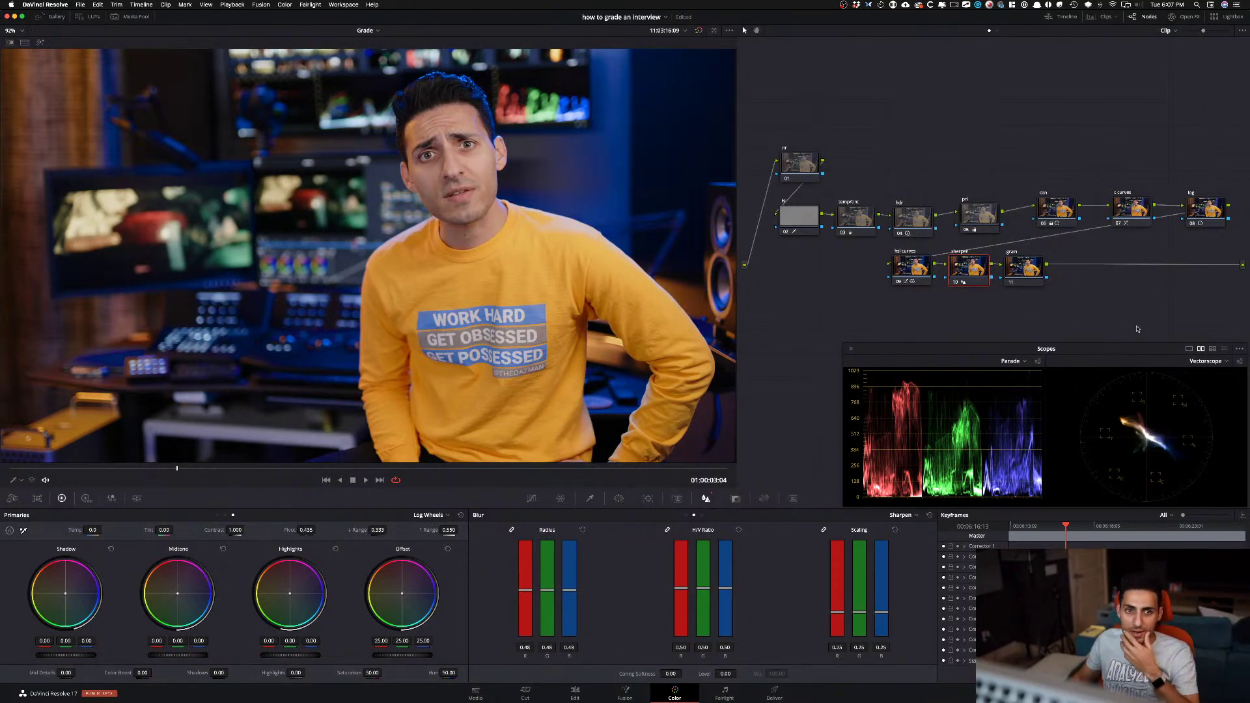
{"action": "left_click", "coordinate": [1009, 282]}
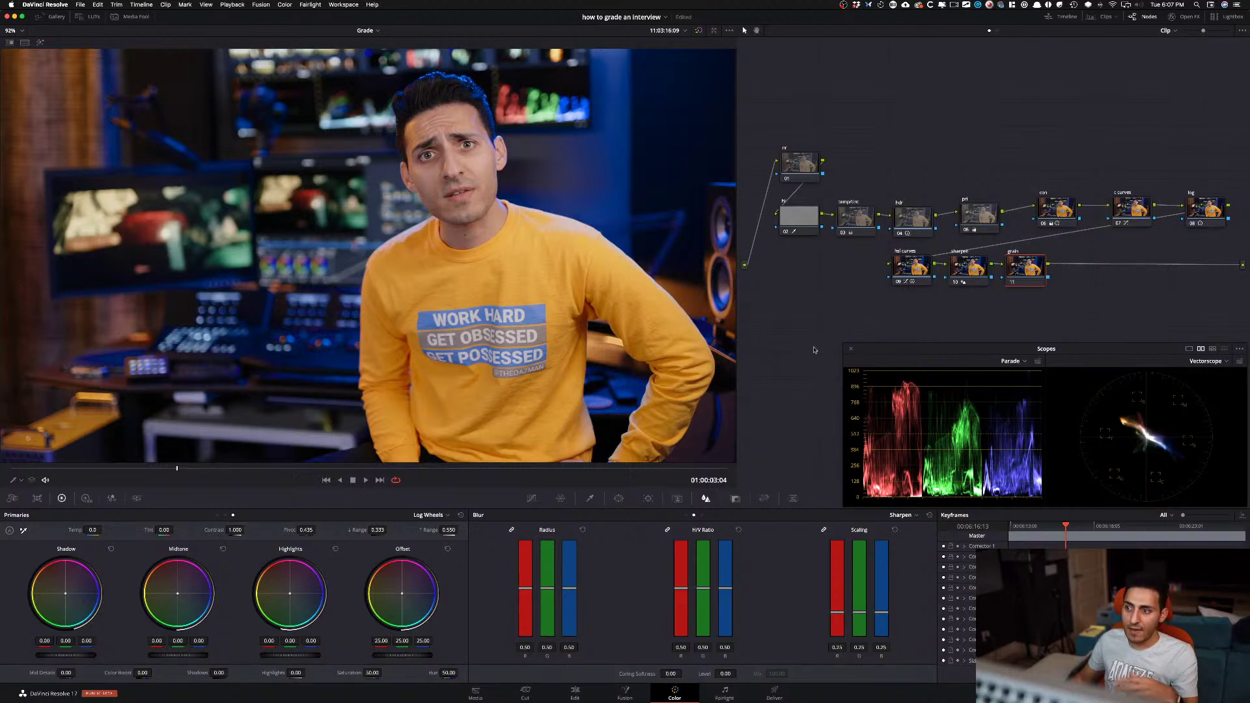
- Show the hsl curves node's Color Warper and compare the picture with that node off and on
{"action": "left_click", "coordinate": [906, 267]}
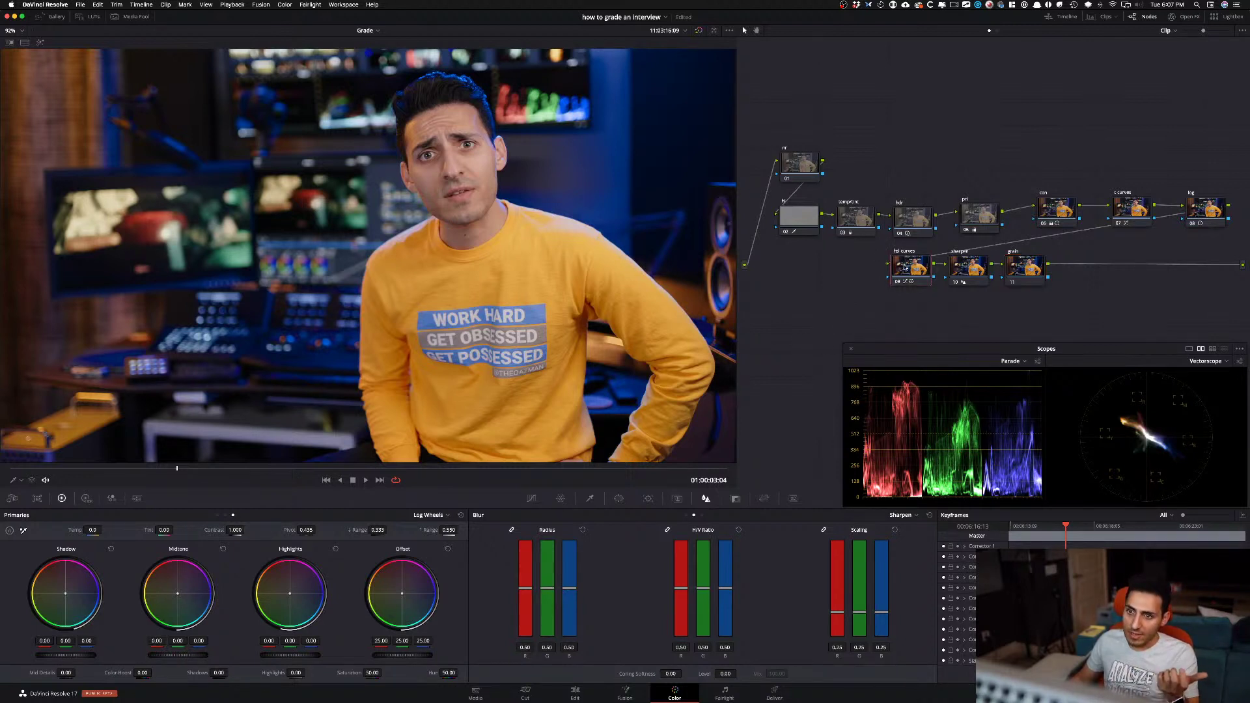
{"action": "left_click", "coordinate": [561, 498]}
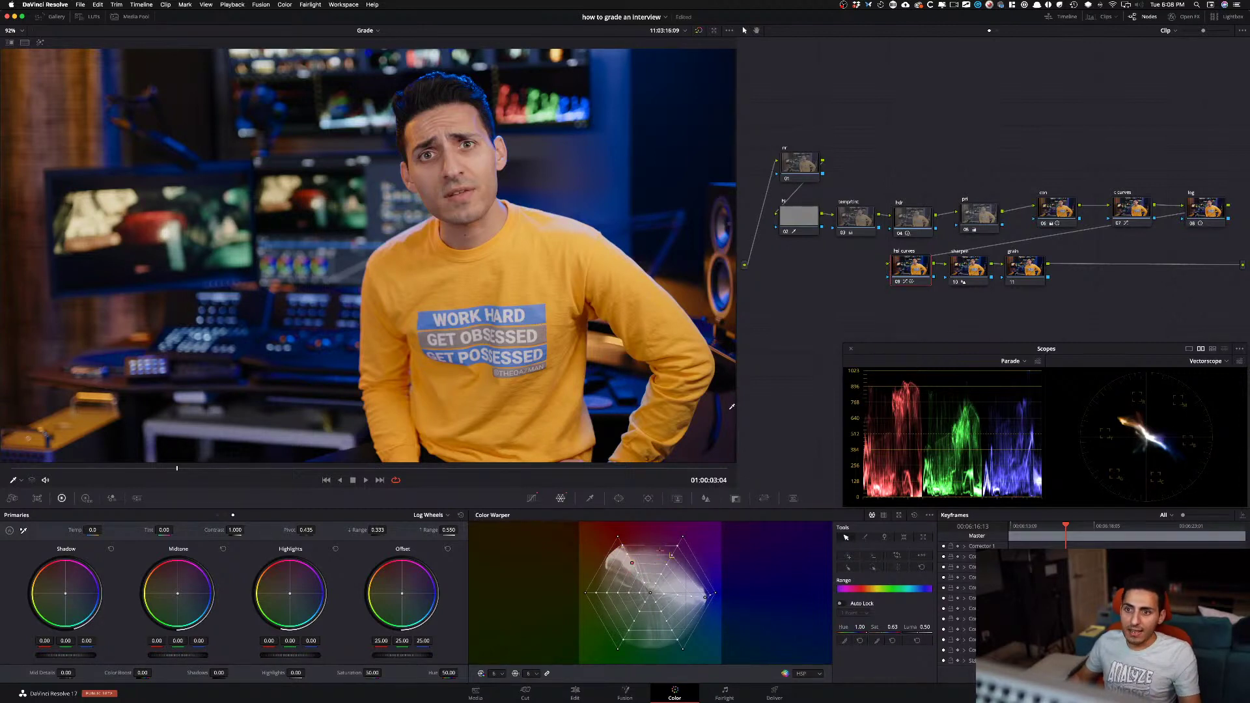
{"action": "key", "text": "super+d"}
{"action": "key", "text": "super+d"}
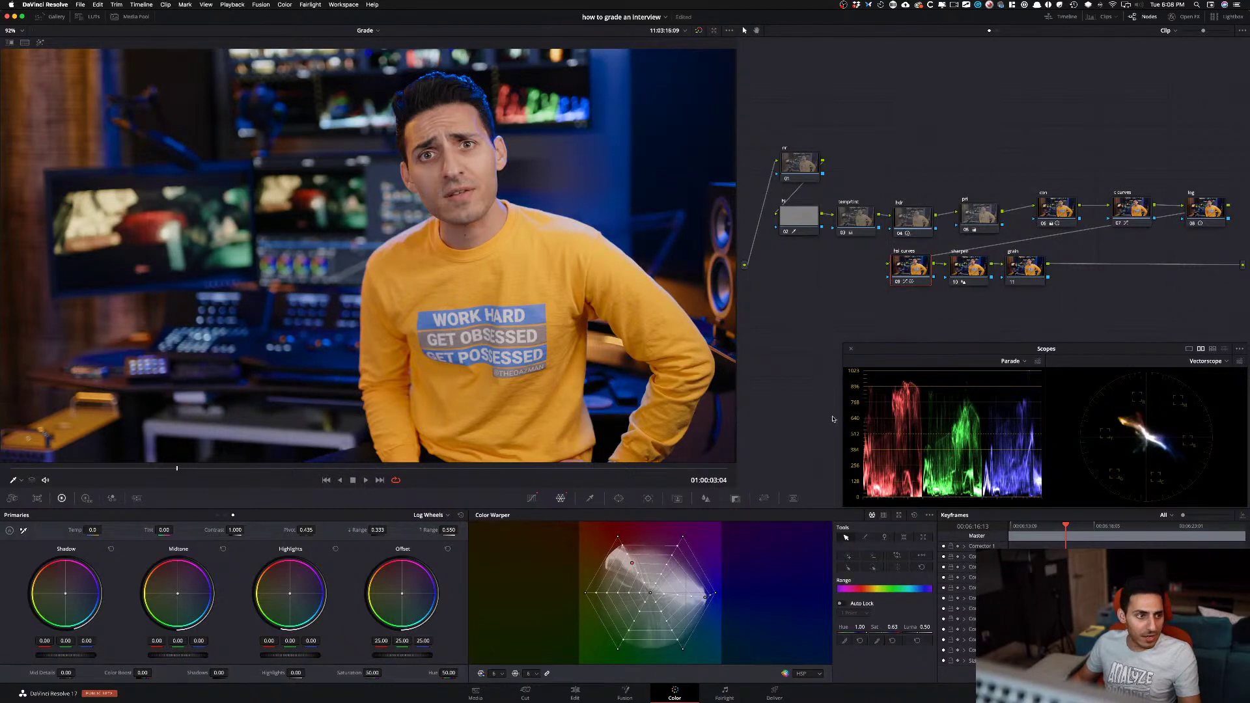
{"action": "key", "text": "super+d"}
{"action": "key", "text": "super+d"}
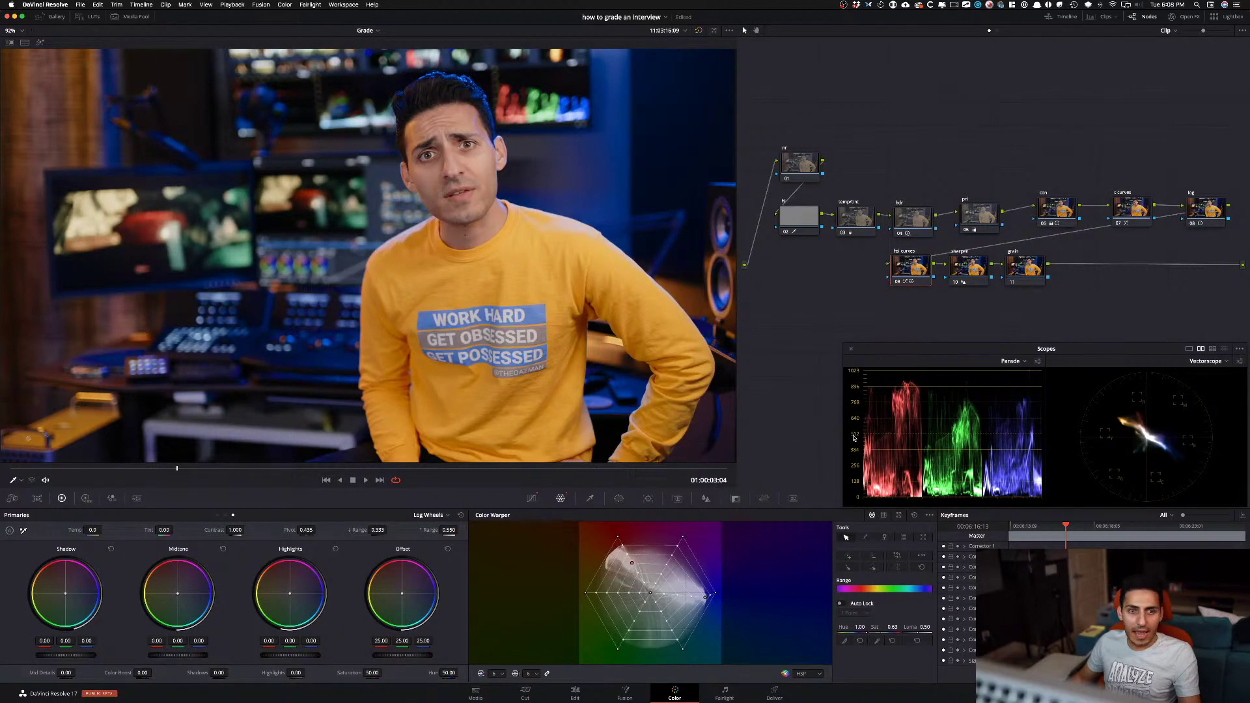
- Save the project and compare the picture with the hsl curves node and the entire grade bypassed
{"action": "key", "text": "super+s"}
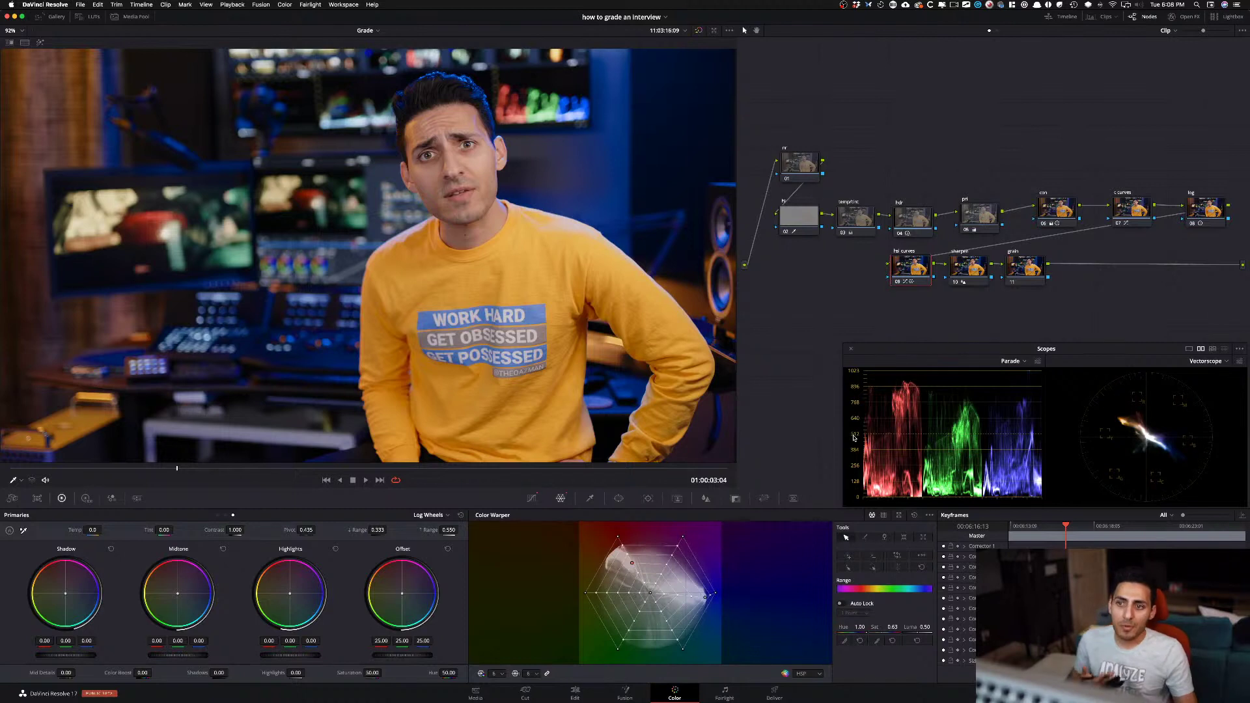
{"action": "key", "text": "super+d"}
{"action": "key", "text": "super+d"}
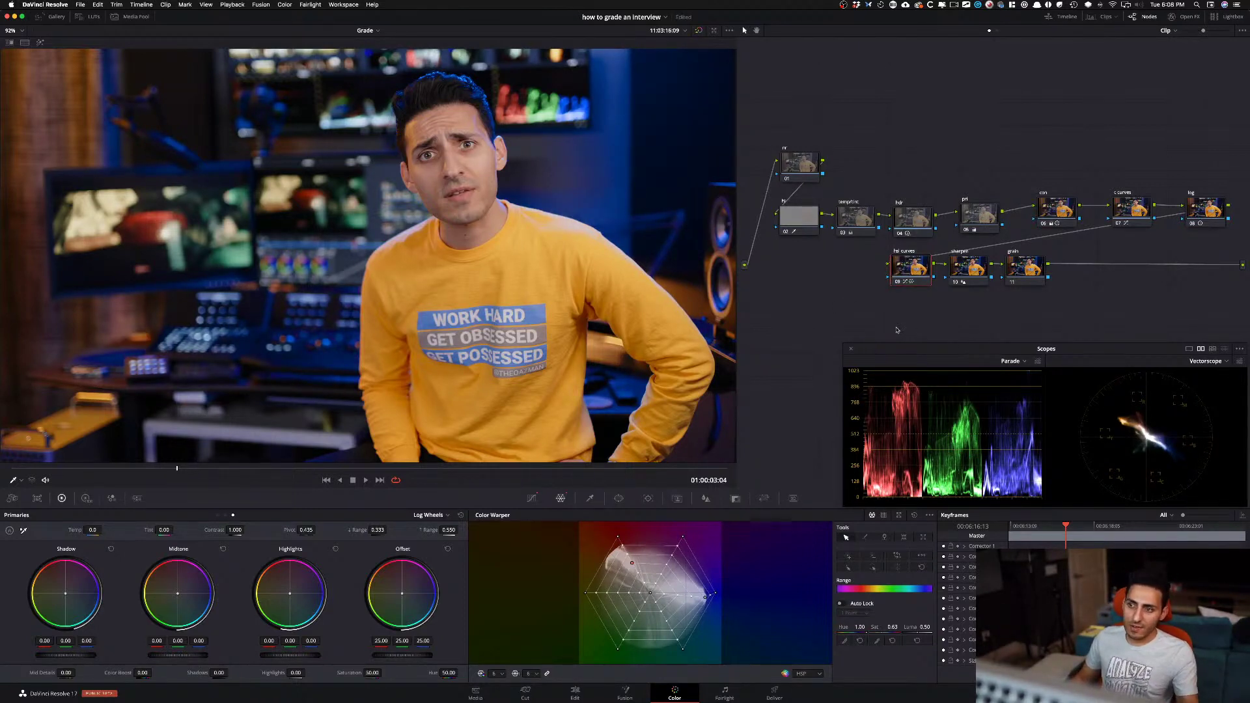
{"action": "key", "text": "shift+d"}
{"action": "key", "text": "shift+d"}
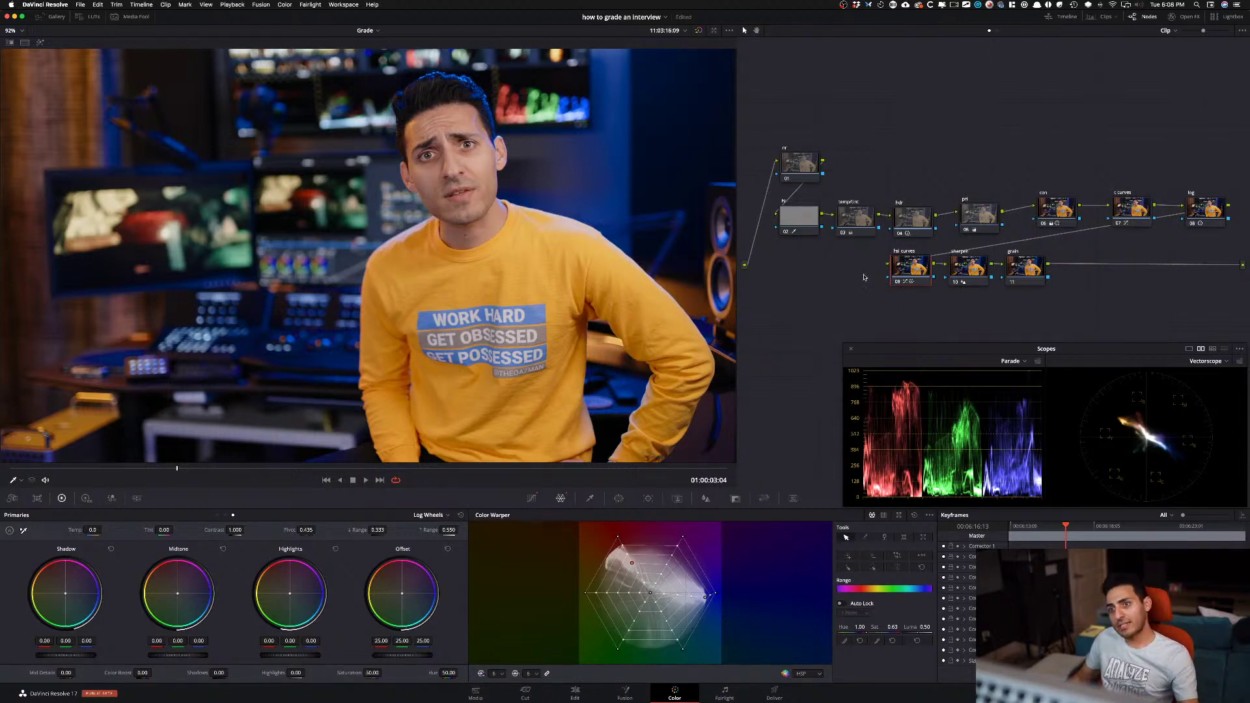
- Add a new color grading version of the clip and reset its grade to a single blank node
{"action": "key", "text": "super+y"}
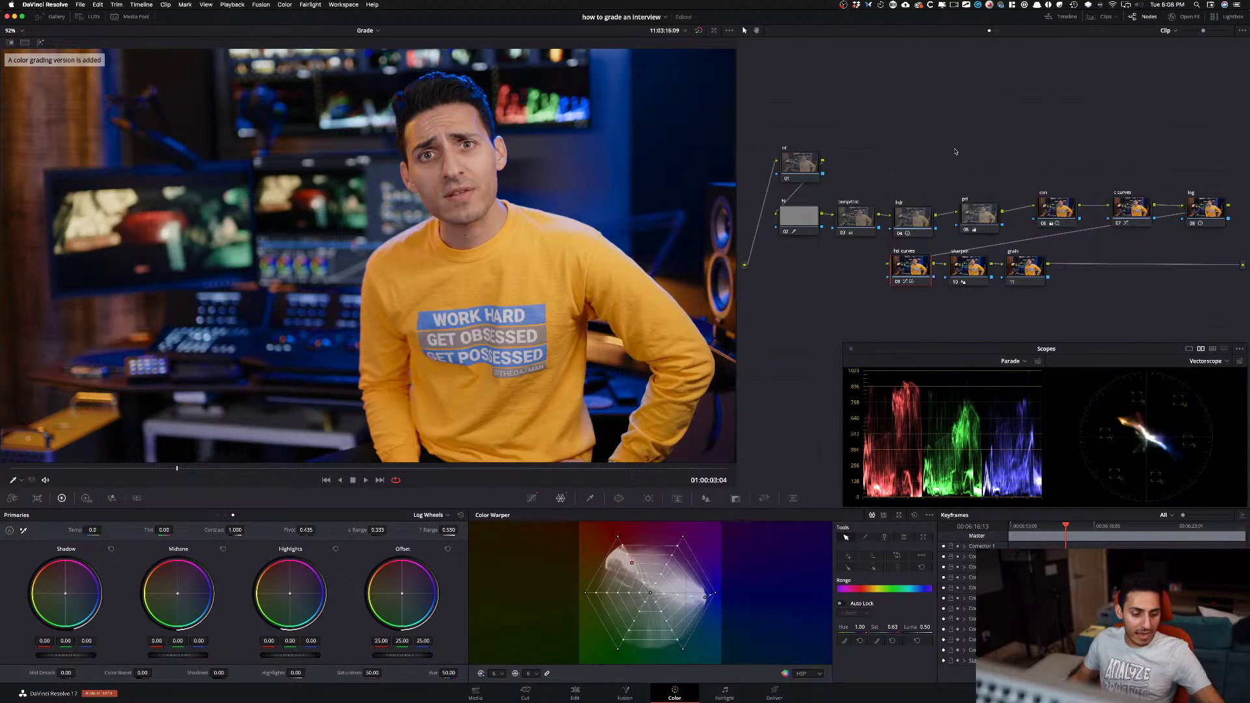
{"action": "key", "text": "super+shift+Home"}
{"action": "left_click_drag", "start_coordinate": [772, 87], "coordinate": [818, 255]}
- Apply the CinemaGamut_CanonLog2-to-BT709_WideDR_33_FF_Ver.2.0 LUT to the new version's single node
{"action": "left_click", "coordinate": [93, 19]}
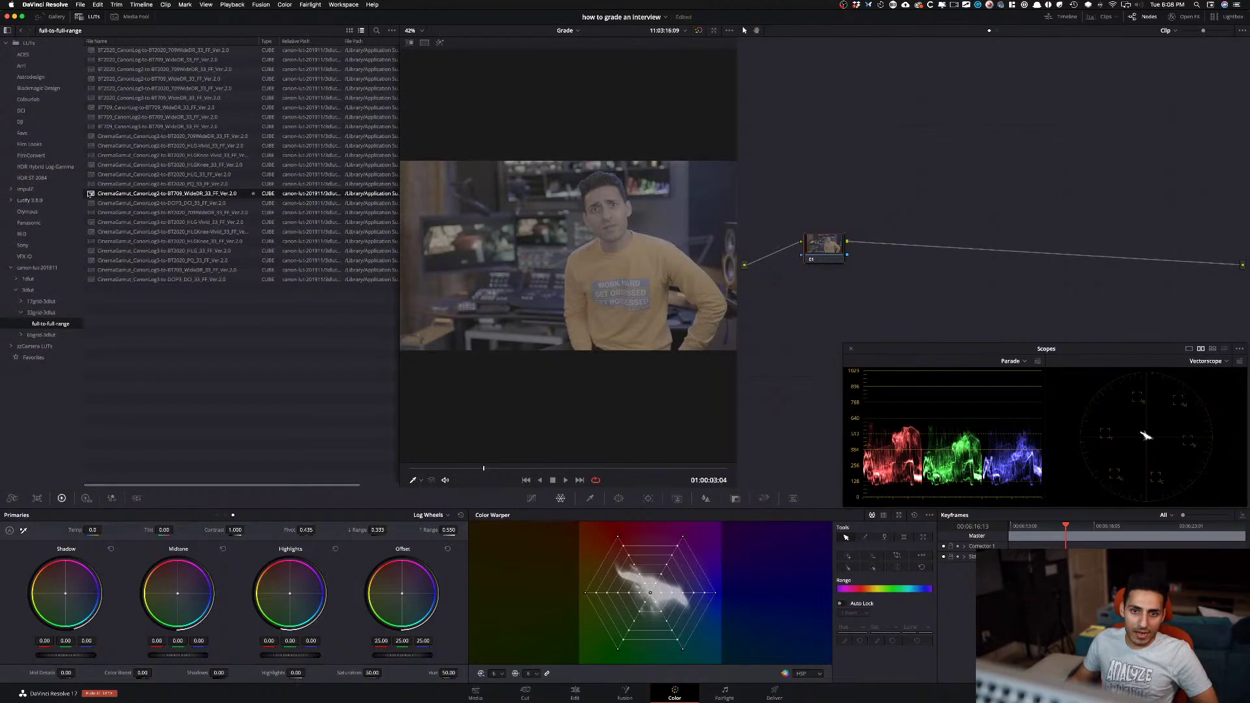
{"action": "double_click", "coordinate": [94, 194]}
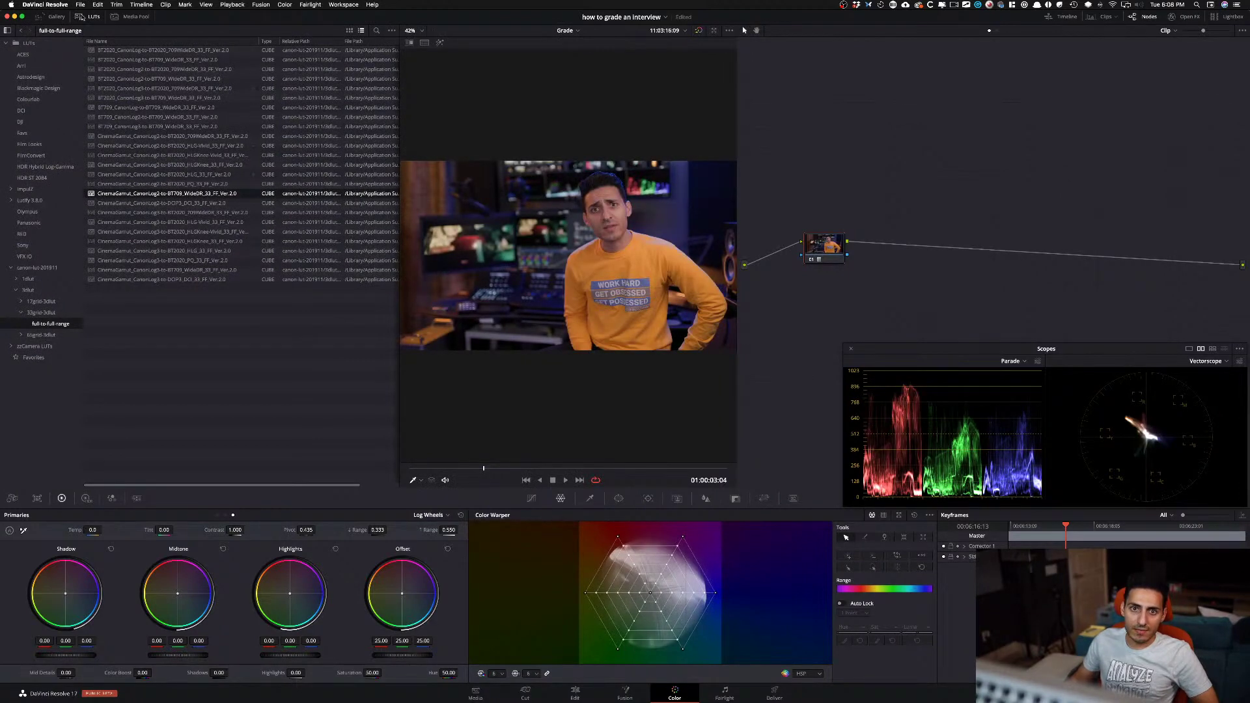
{"action": "left_click", "coordinate": [93, 19]}
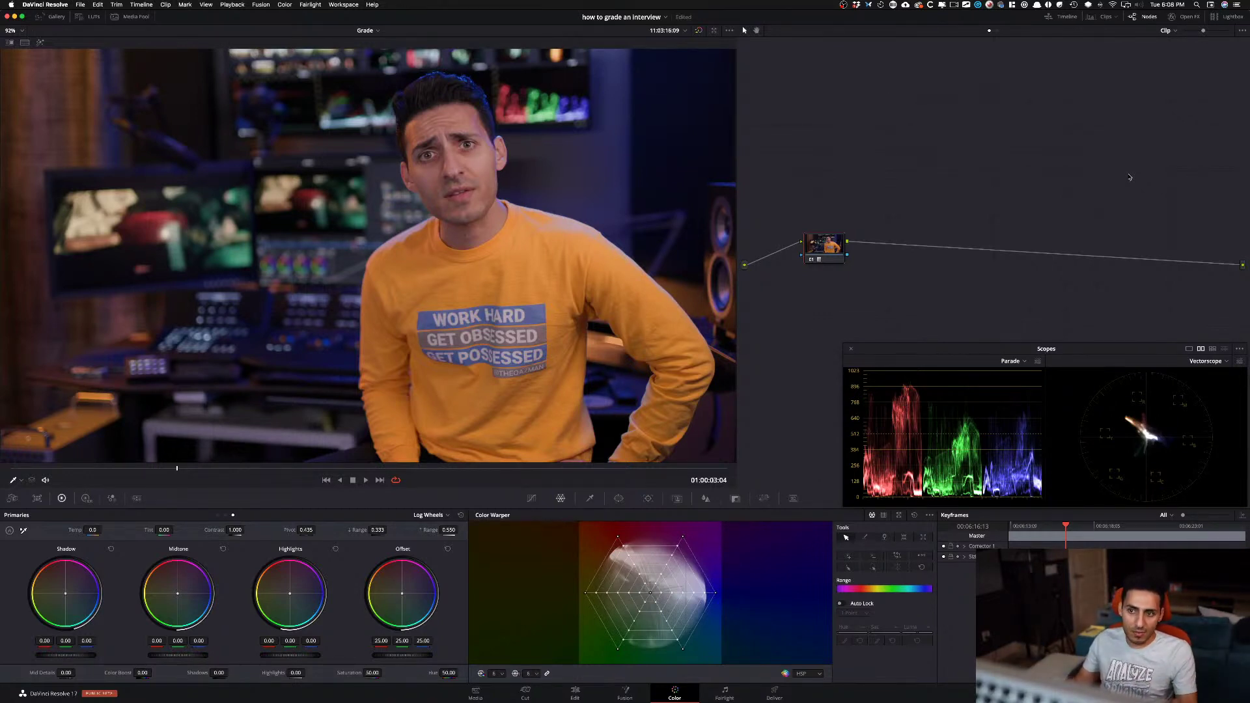
- Compare the LUT-only version with the fully graded version, ending on the full grade
{"action": "key", "text": "super+n"}
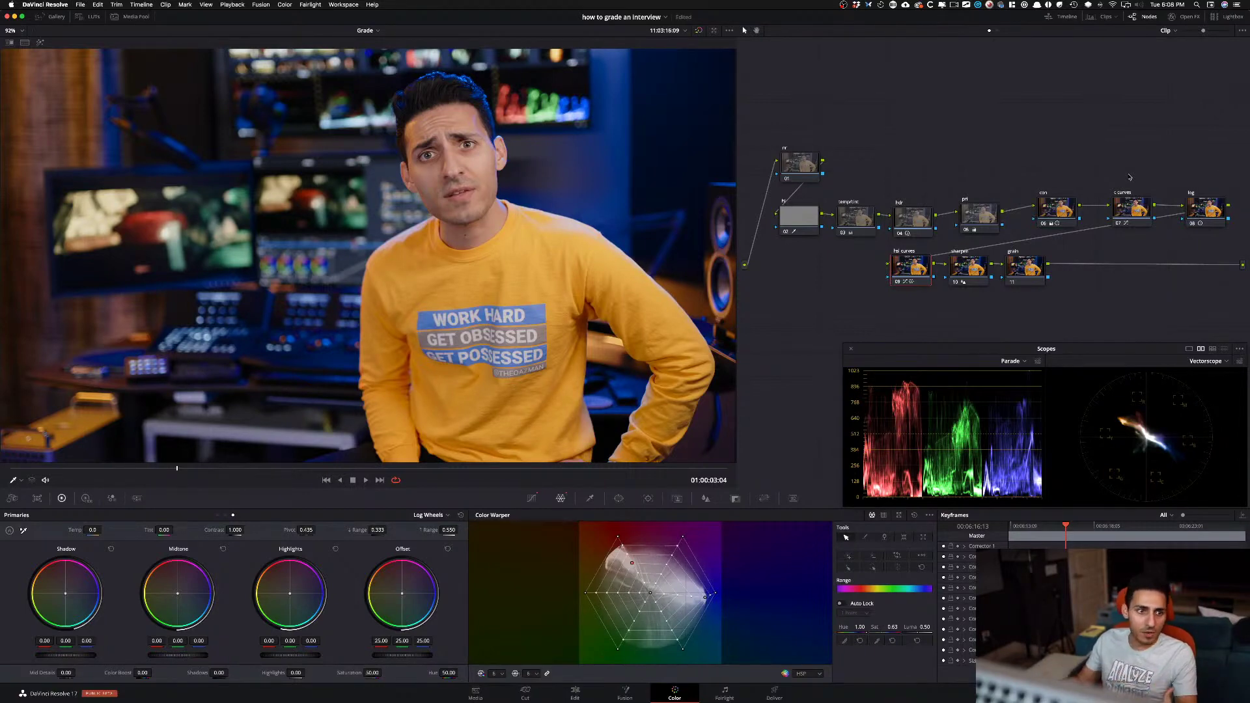
{"action": "key", "text": "super+b"}
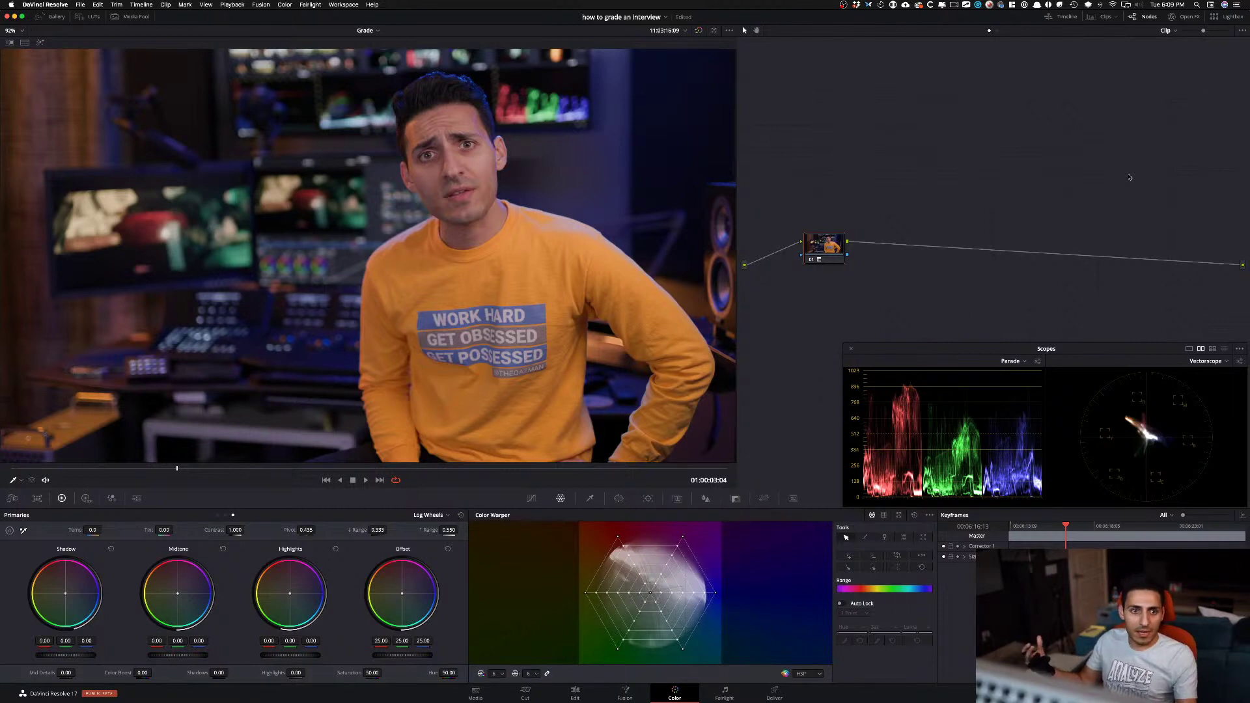
{"action": "key", "text": "super+n"}
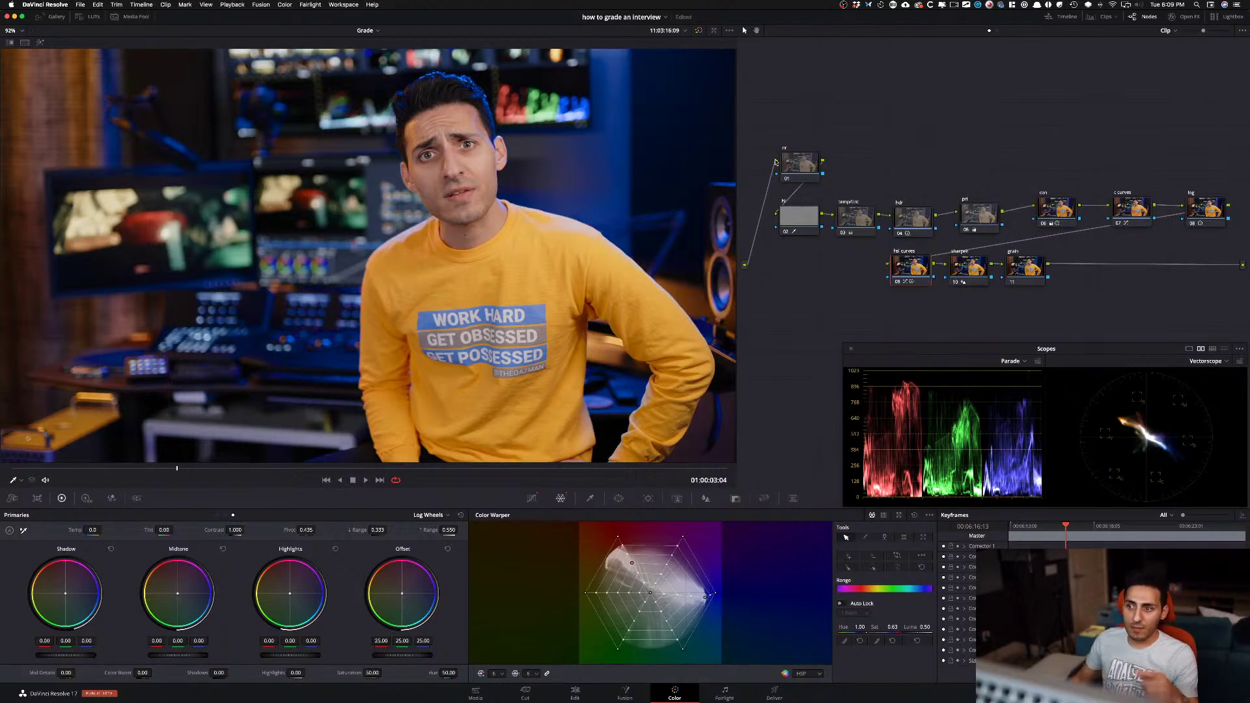
- Save the finished grade as a still in the gallery's PowerGrade 1 album
{"action": "left_click", "coordinate": [52, 16]}
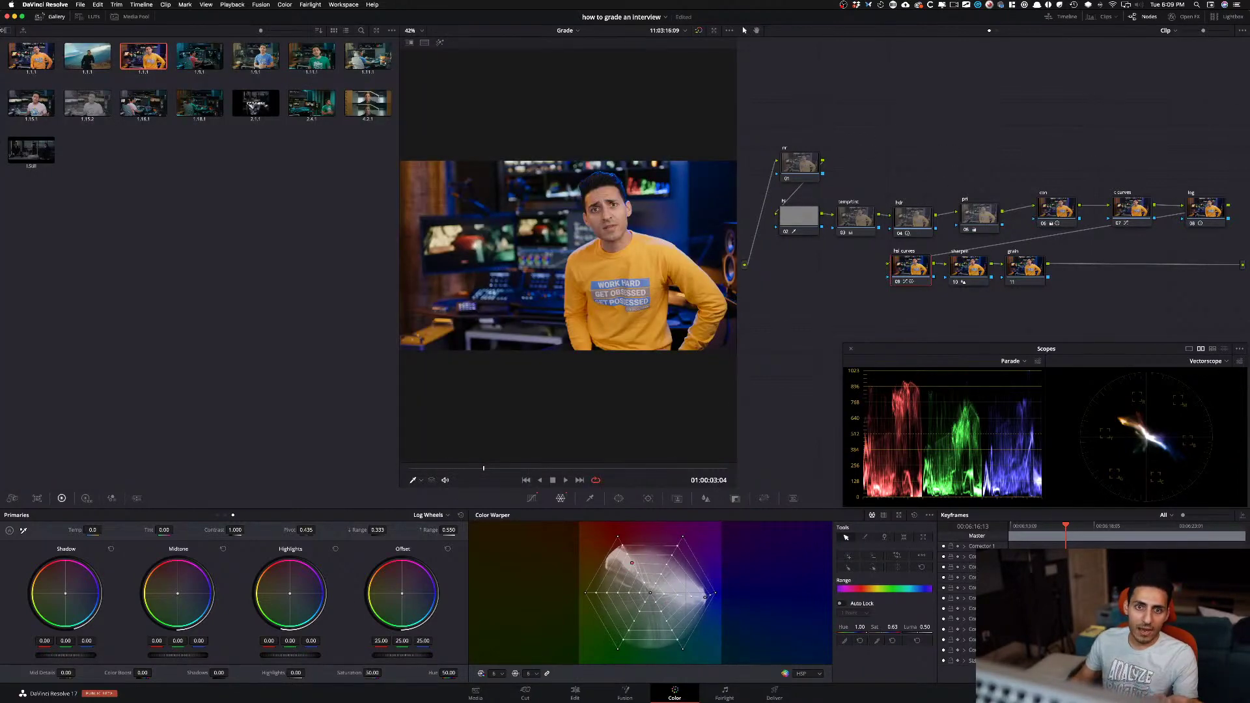
{"action": "left_click", "coordinate": [5, 32]}
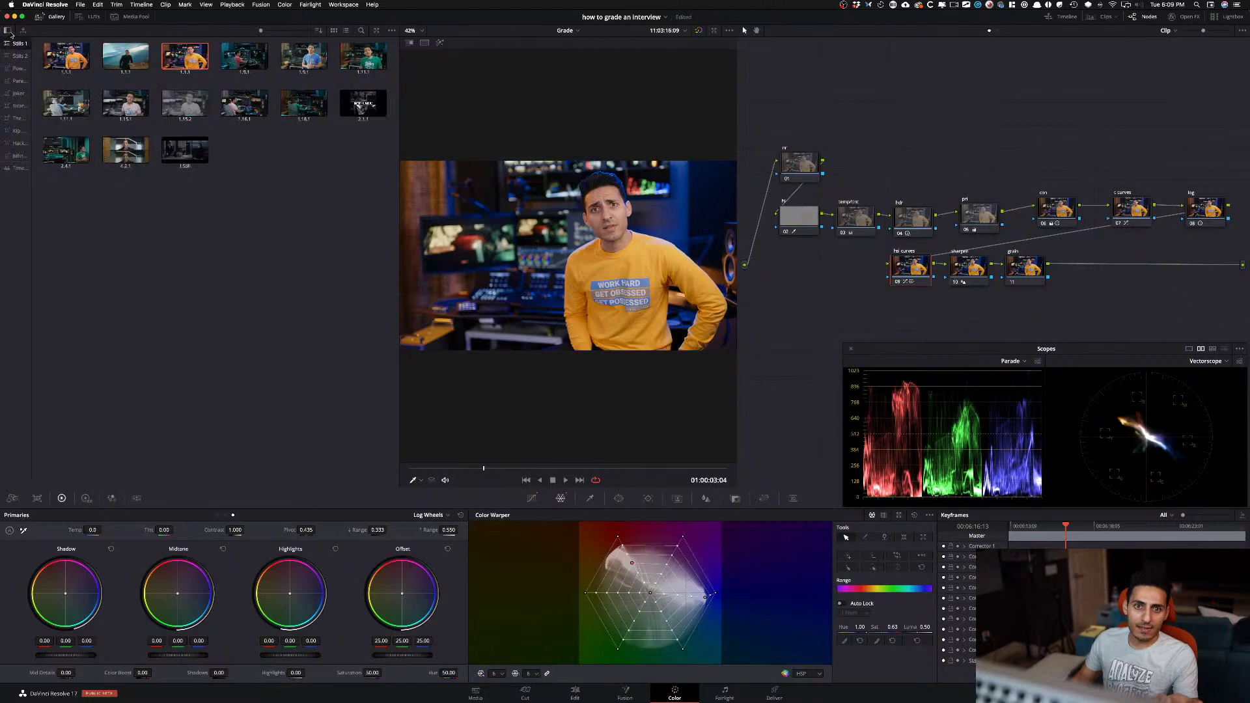
{"action": "left_click", "coordinate": [21, 70]}
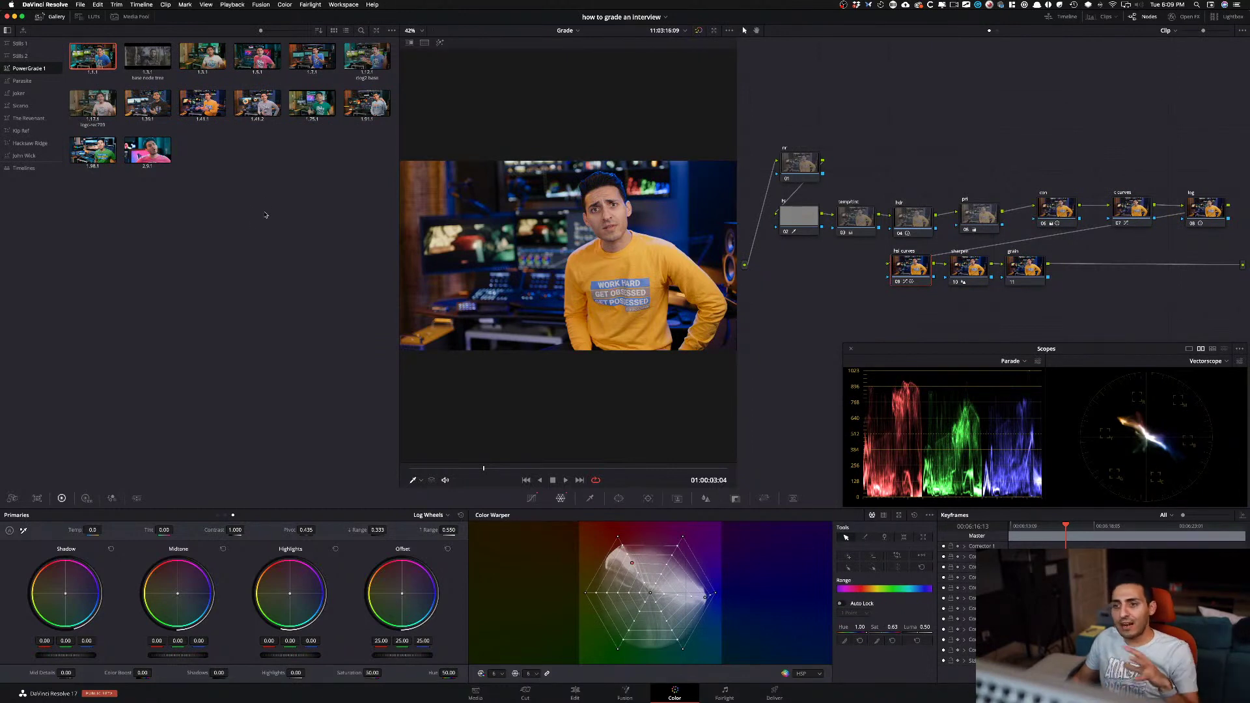
{"action": "left_click", "coordinate": [38, 46]}
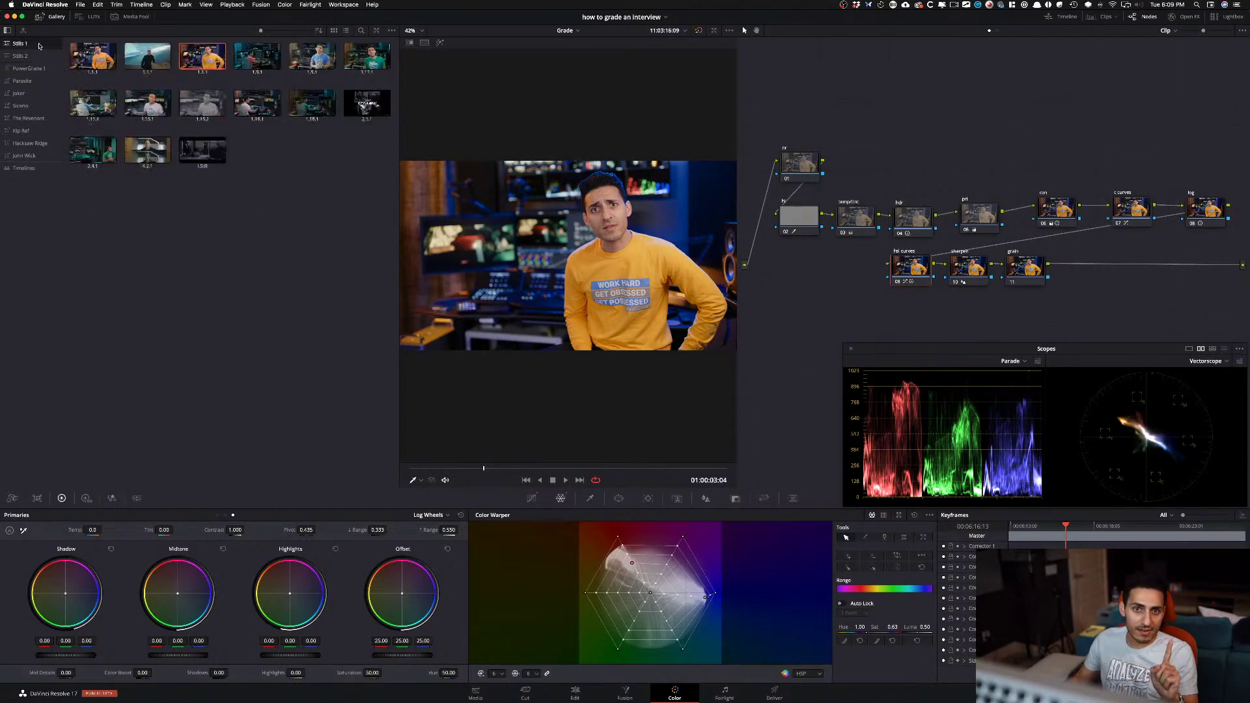
{"action": "left_click", "coordinate": [29, 68]}
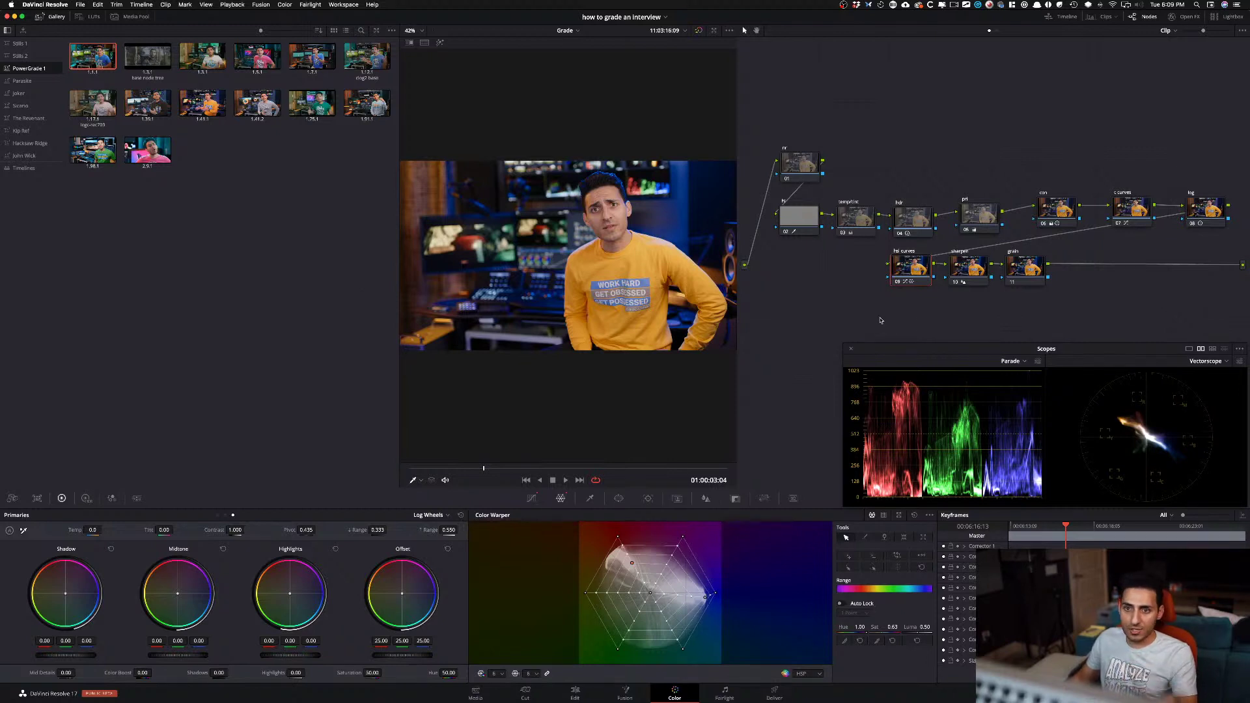
{"action": "left_click", "coordinate": [324, 308]}
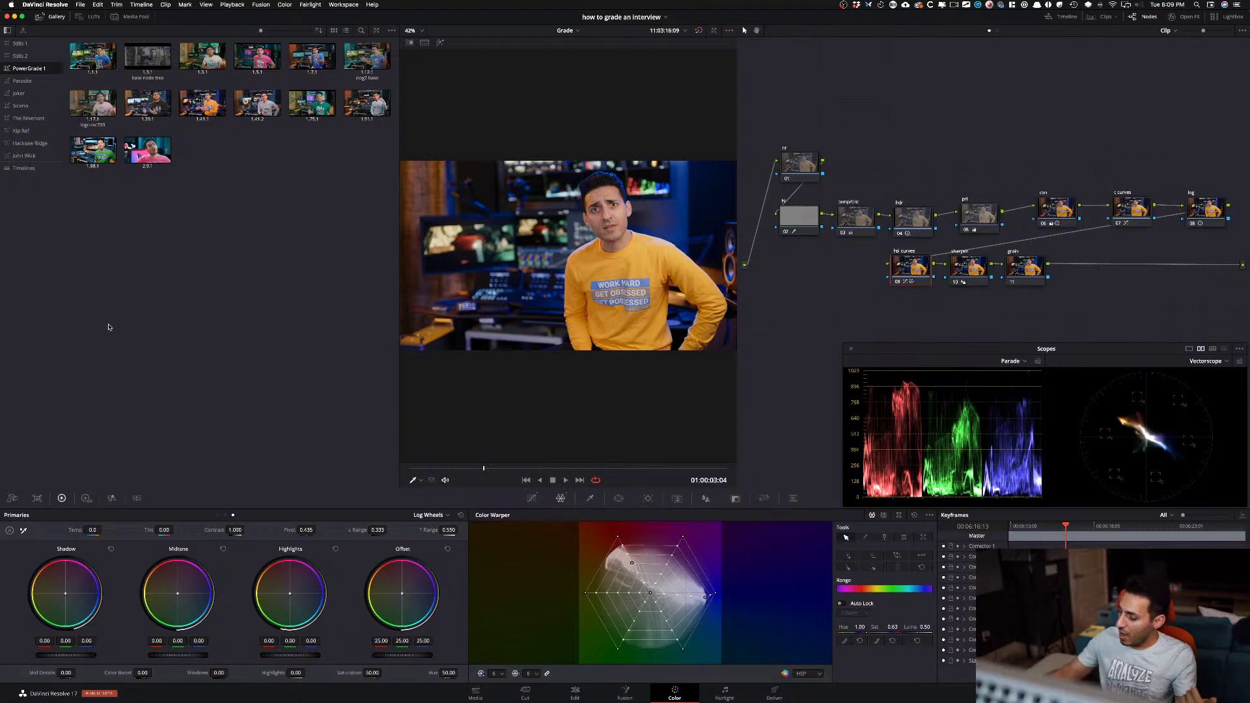
{"action": "key", "text": "alt+super+g"}
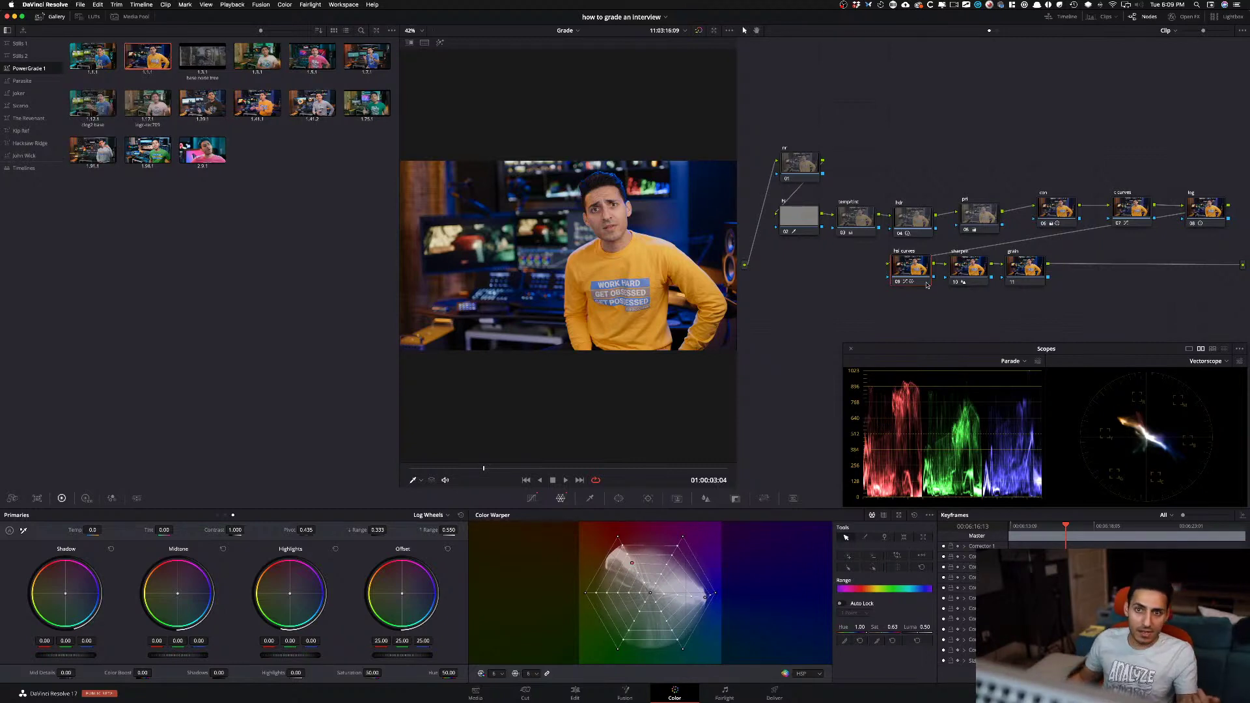
- Reset all grades and nodes on the clip and reposition the remaining blank node in the graph
{"action": "right_click", "coordinate": [921, 143]}
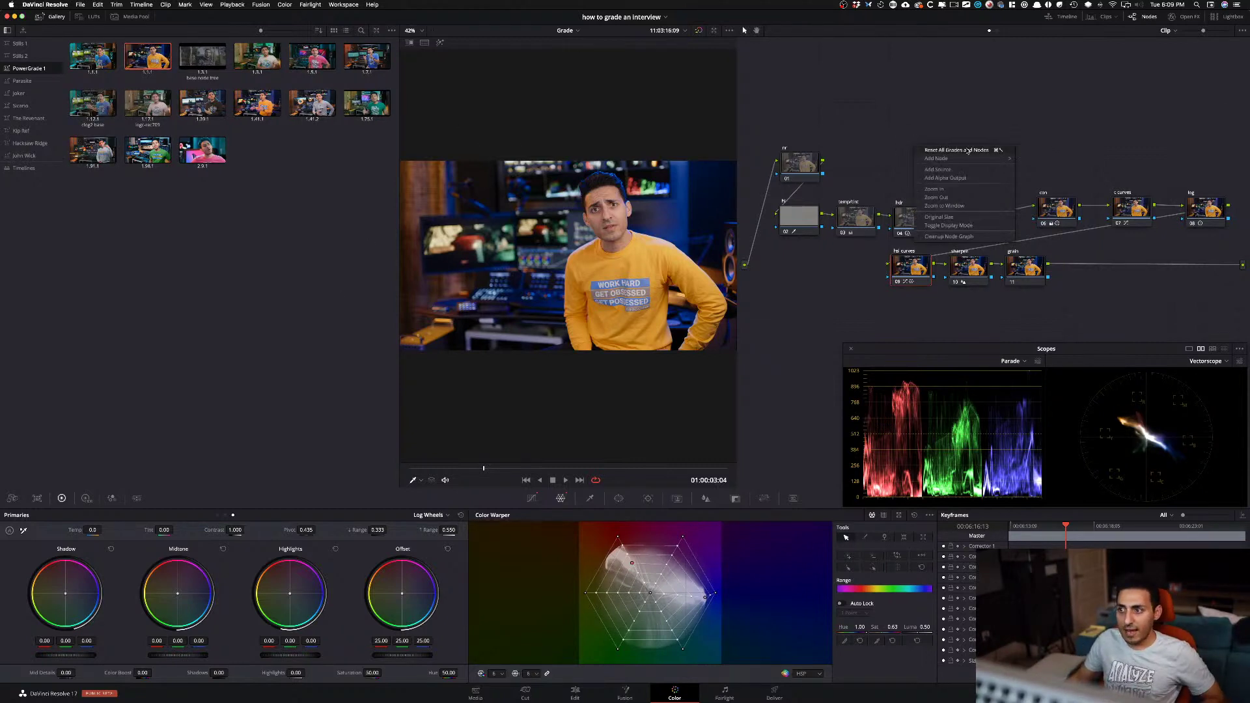
{"action": "left_click", "coordinate": [952, 152]}
{"action": "left_click_drag", "start_coordinate": [779, 75], "coordinate": [829, 263]}
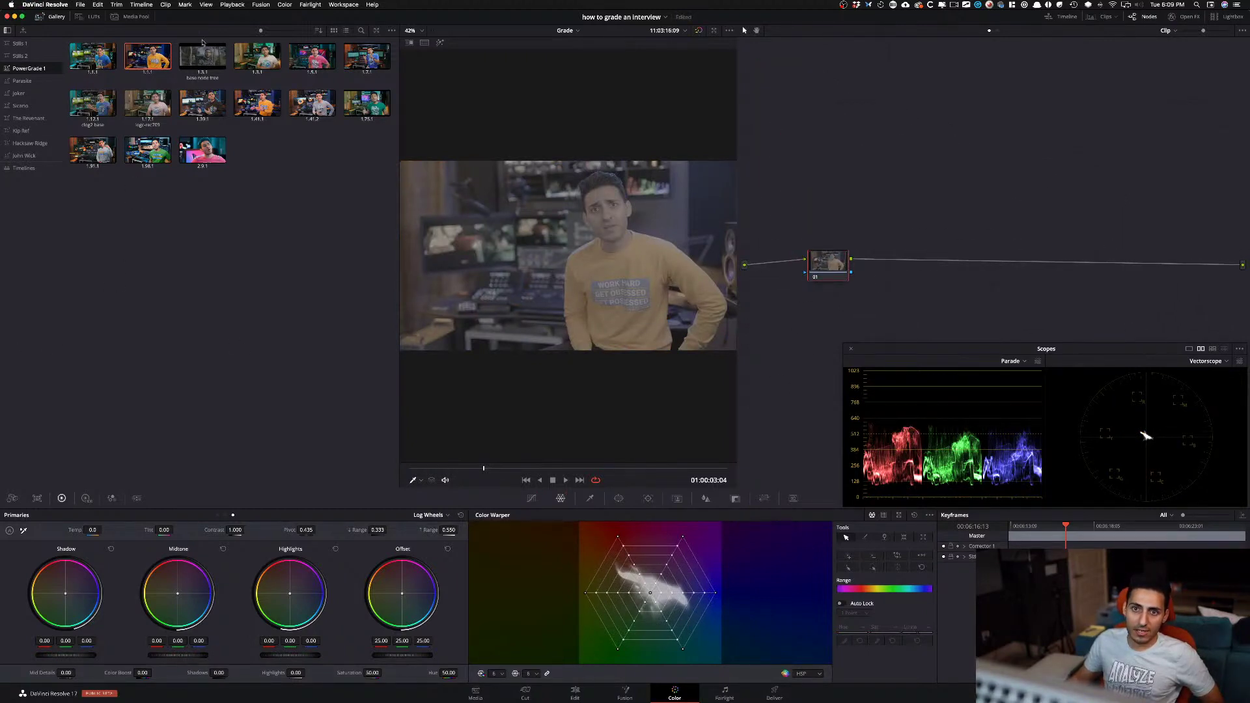
- Apply the saved PowerGrade still to the reset clip and hide the gallery to inspect the restored nodes beside a larger viewer
{"action": "middle_click", "coordinate": [161, 58]}
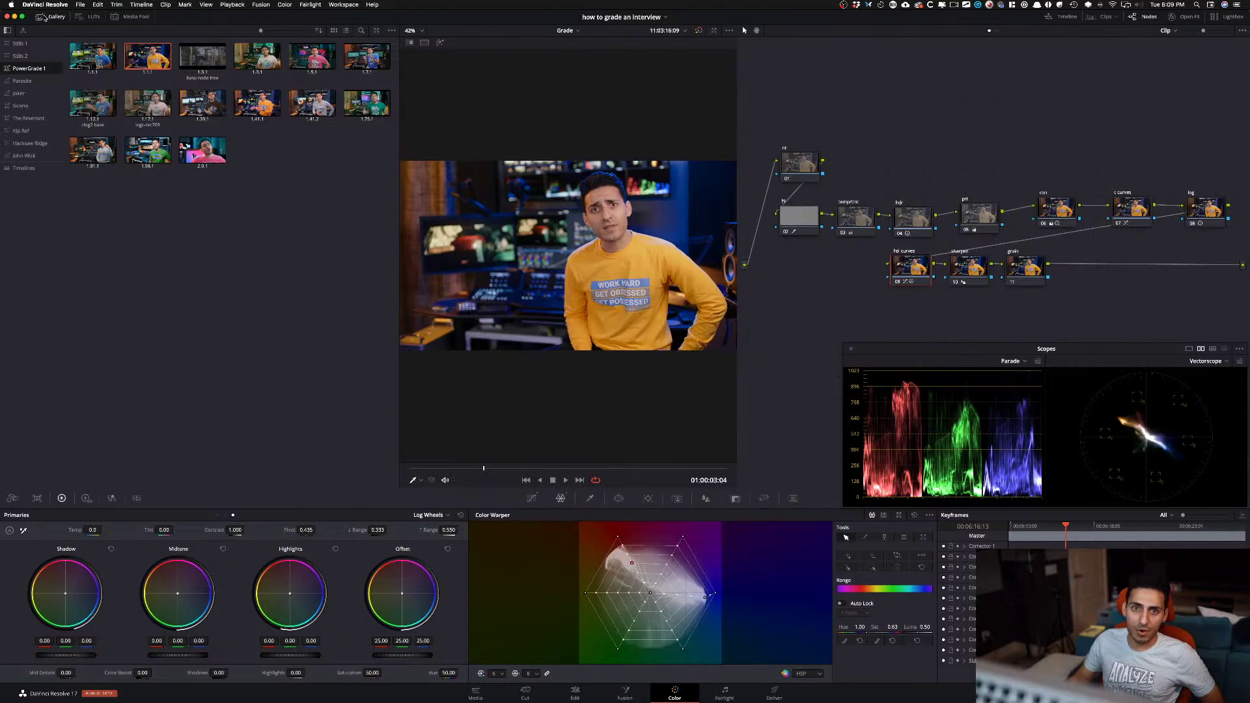
{"action": "left_click", "coordinate": [45, 17]}
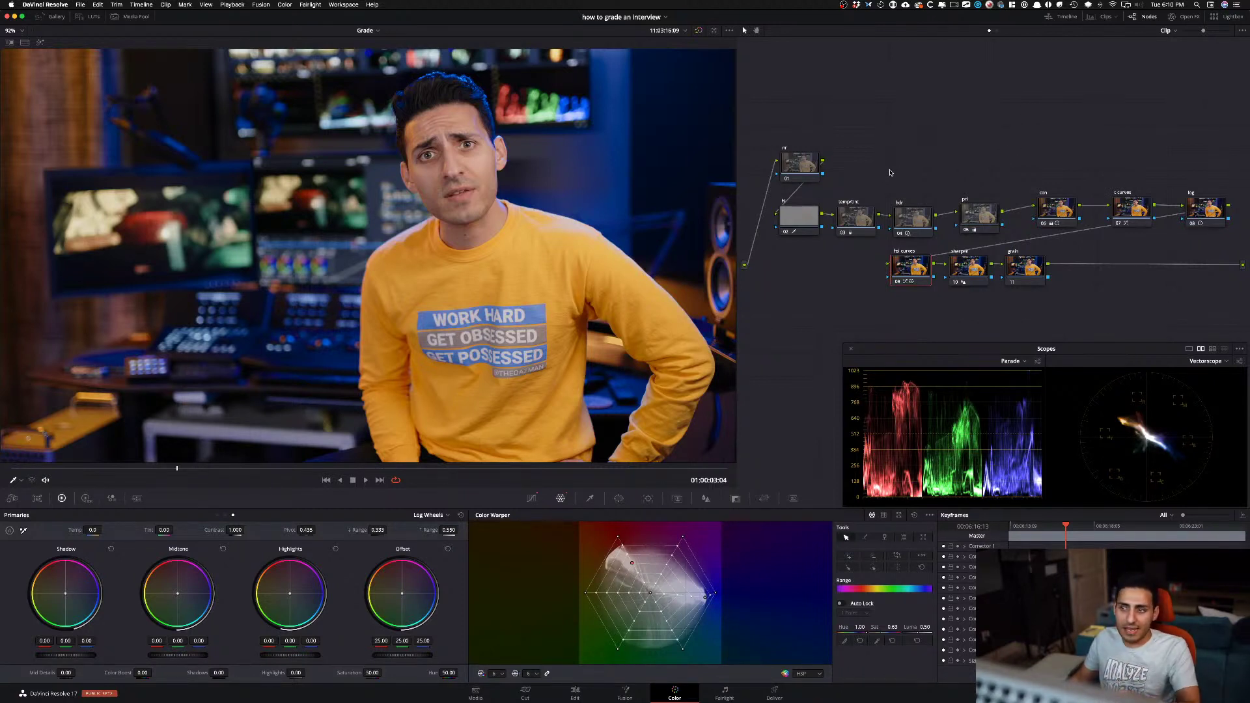
{"action": "left_click", "coordinate": [862, 223]}
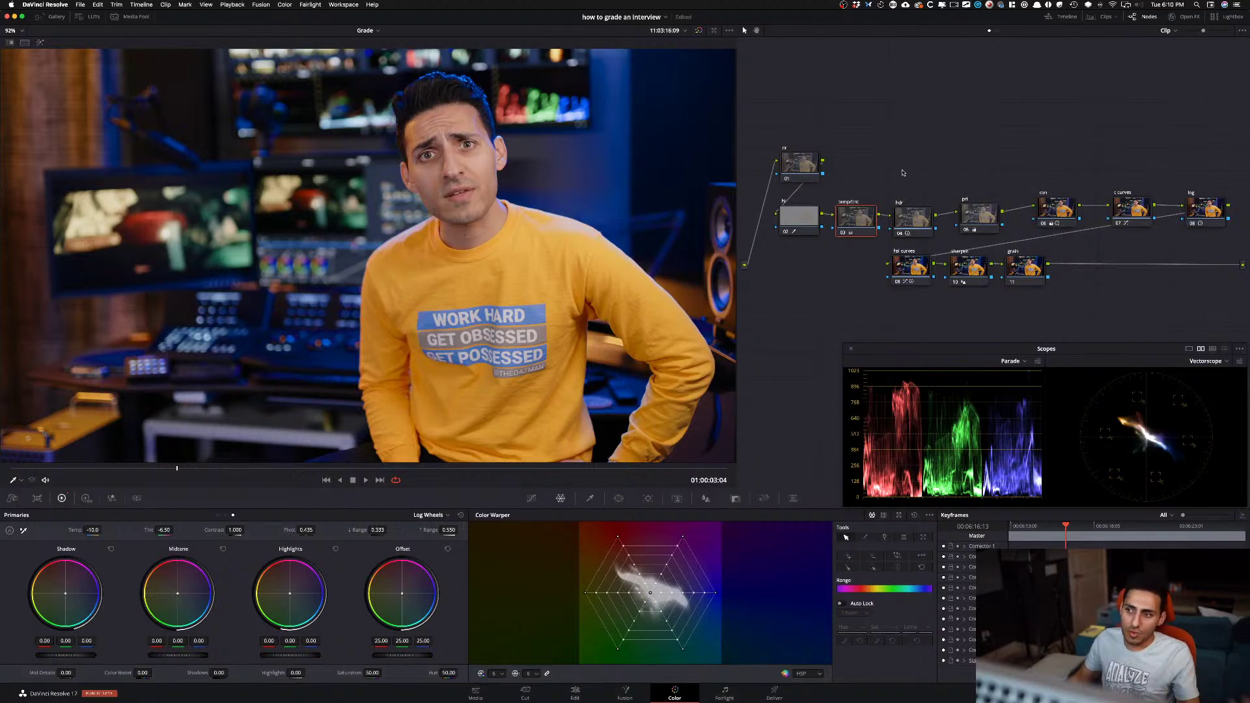
{"action": "left_click", "coordinate": [799, 221]}
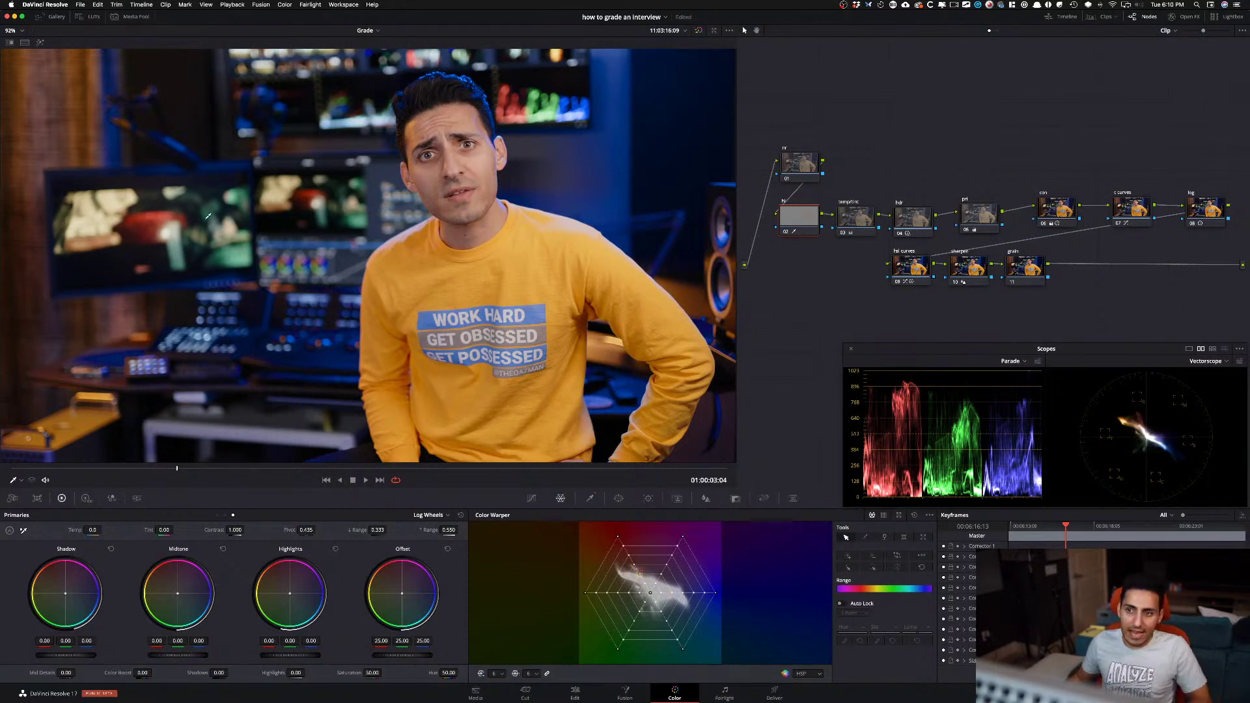
- Switch to Google Chrome, look over the Freelance Colorist sales page and open its course preview
{"action": "key", "text": "super+Tab"}
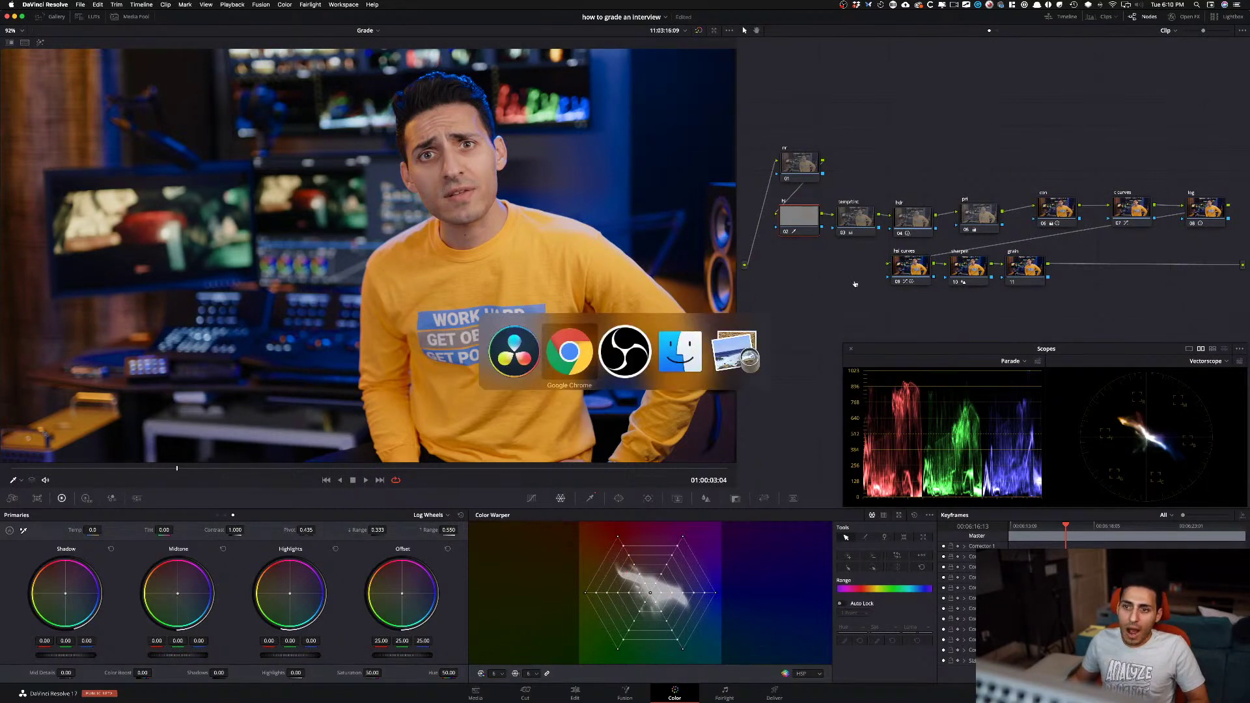
{"action": "left_click", "coordinate": [573, 360]}
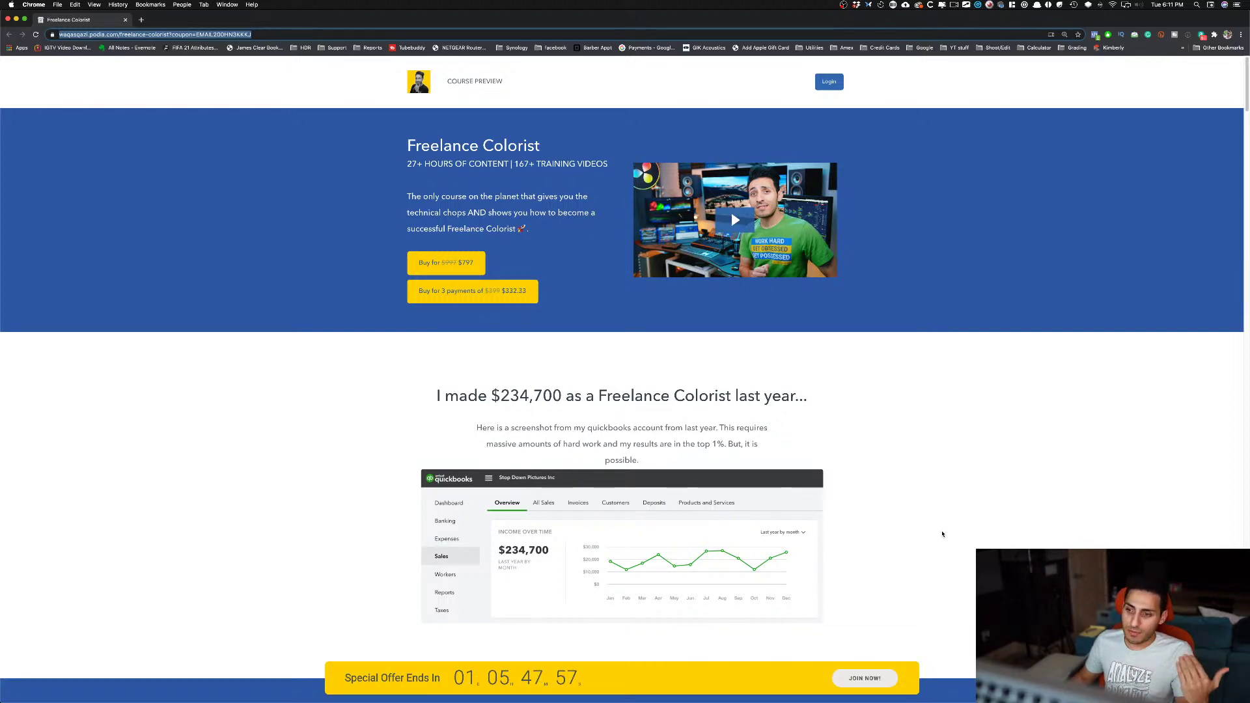
{"action": "scroll", "coordinate": [943, 560], "scroll_direction": "down", "scroll_amount": 9}
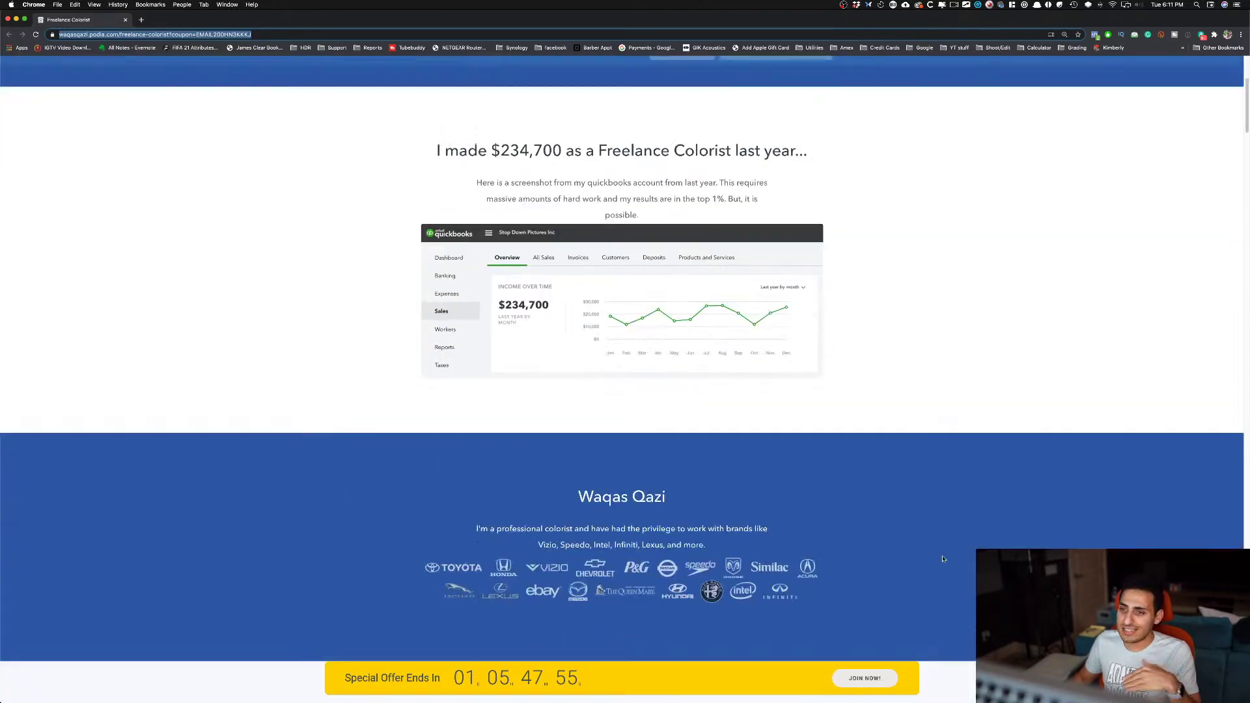
{"action": "scroll", "coordinate": [985, 494], "scroll_direction": "up", "scroll_amount": 6}
{"action": "scroll", "coordinate": [932, 310], "scroll_direction": "up", "scroll_amount": 3}
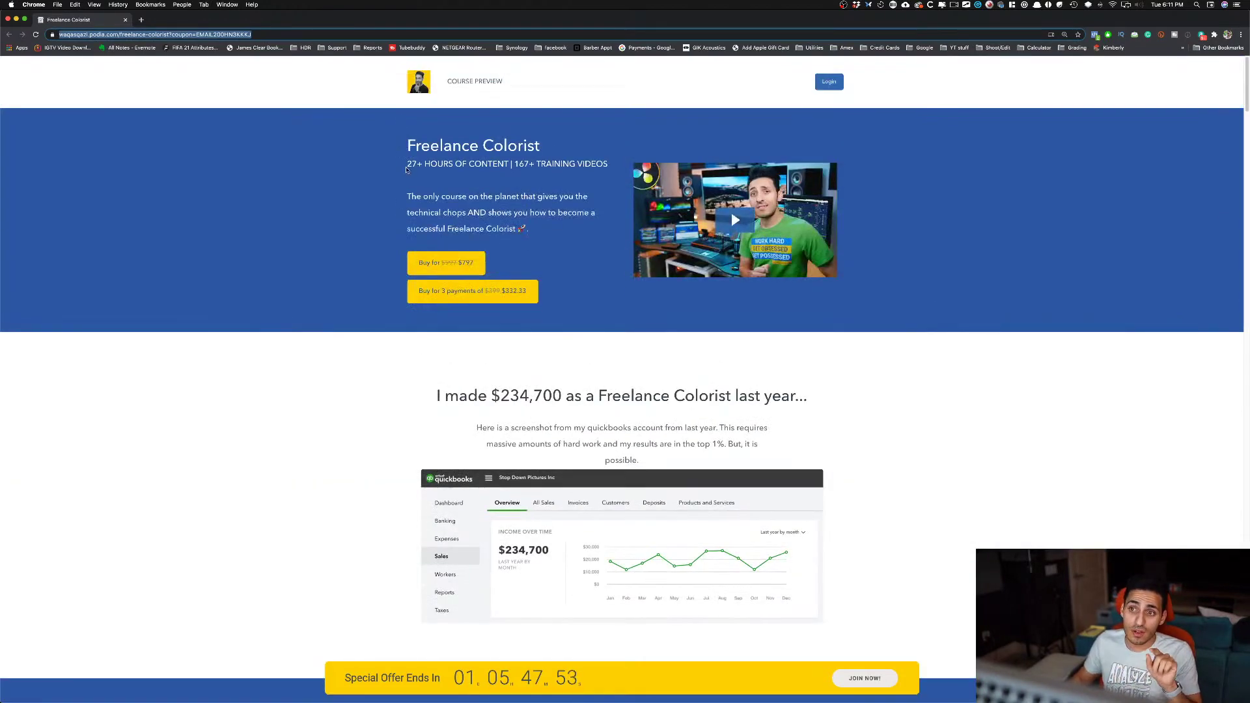
{"action": "left_click", "coordinate": [478, 83]}
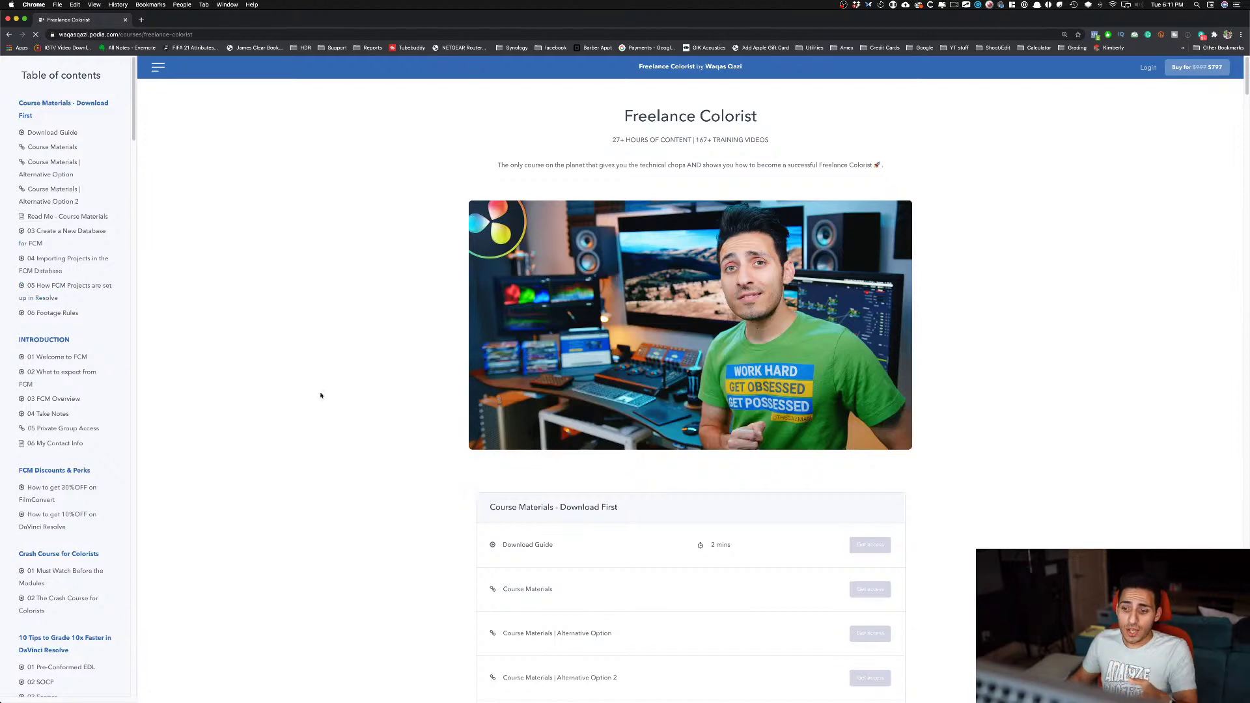
- Look through the Freelance Colorist lesson list from the course materials to Module 1: CONFORM, and check the course's content summary
{"action": "scroll", "coordinate": [1033, 374], "scroll_direction": "down", "scroll_amount": 10}
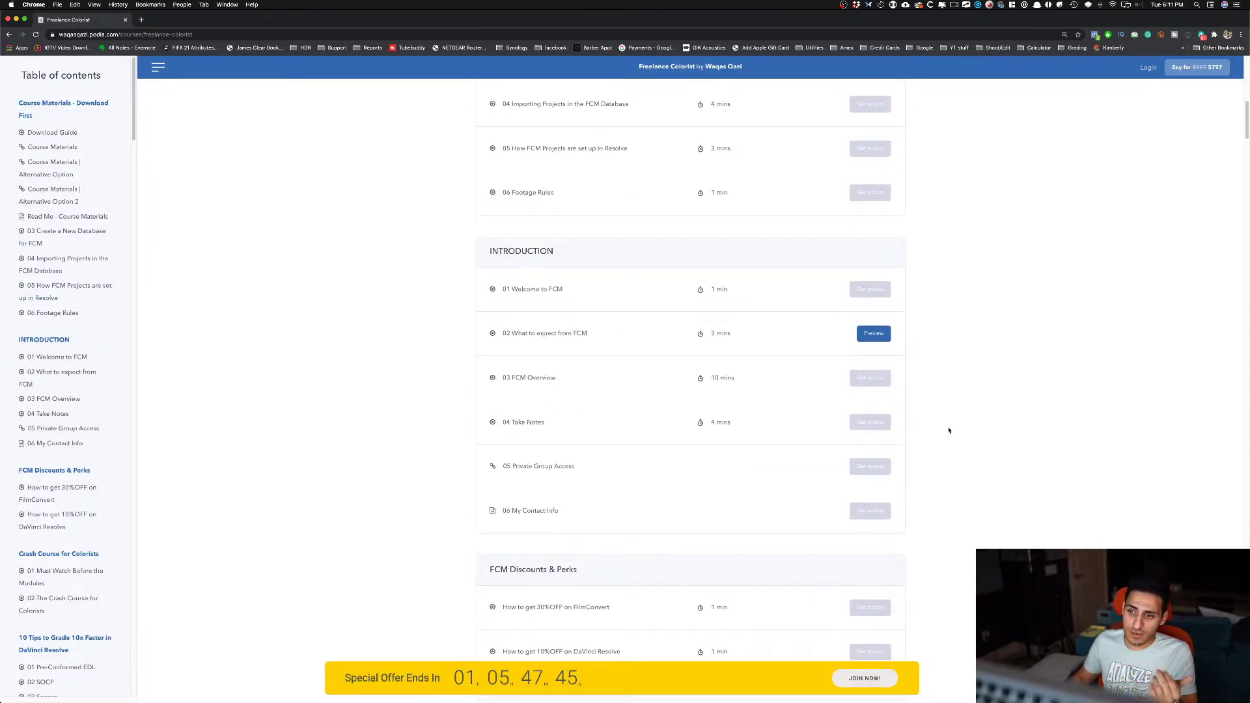
{"action": "scroll", "coordinate": [970, 469], "scroll_direction": "down", "scroll_amount": 6}
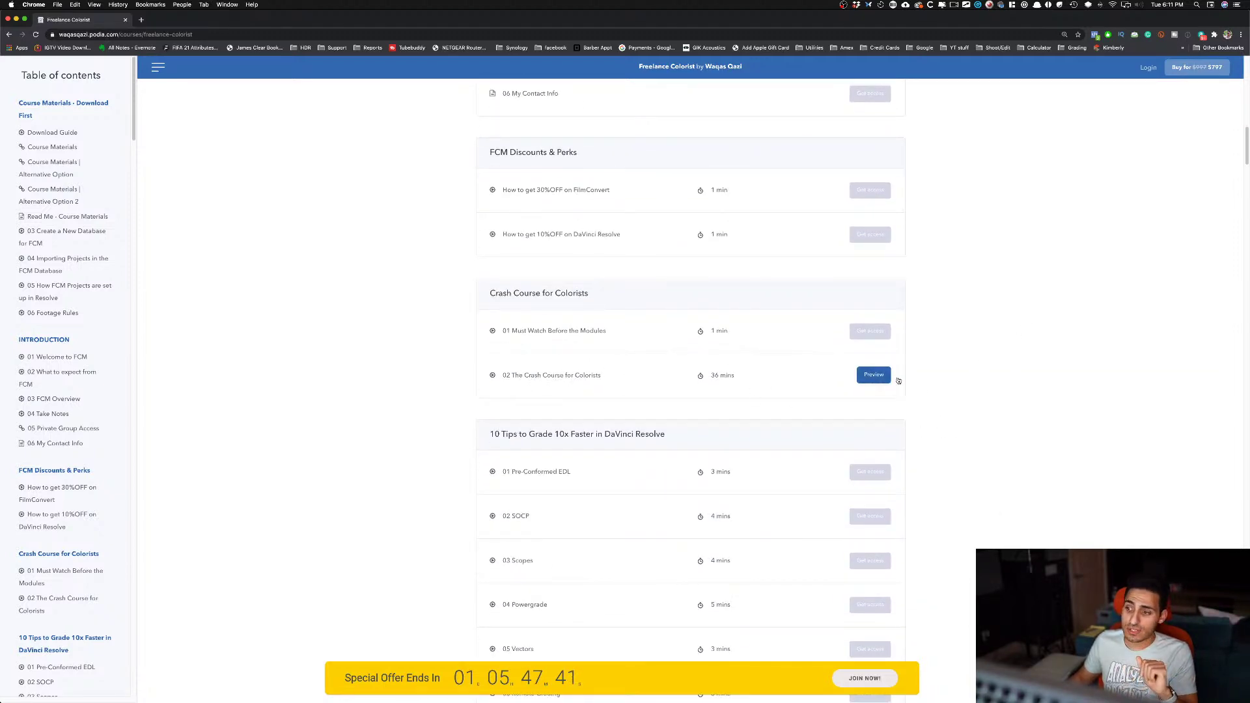
{"action": "scroll", "coordinate": [892, 379], "scroll_direction": "down", "scroll_amount": 6}
{"action": "scroll", "coordinate": [576, 270], "scroll_direction": "down", "scroll_amount": 5}
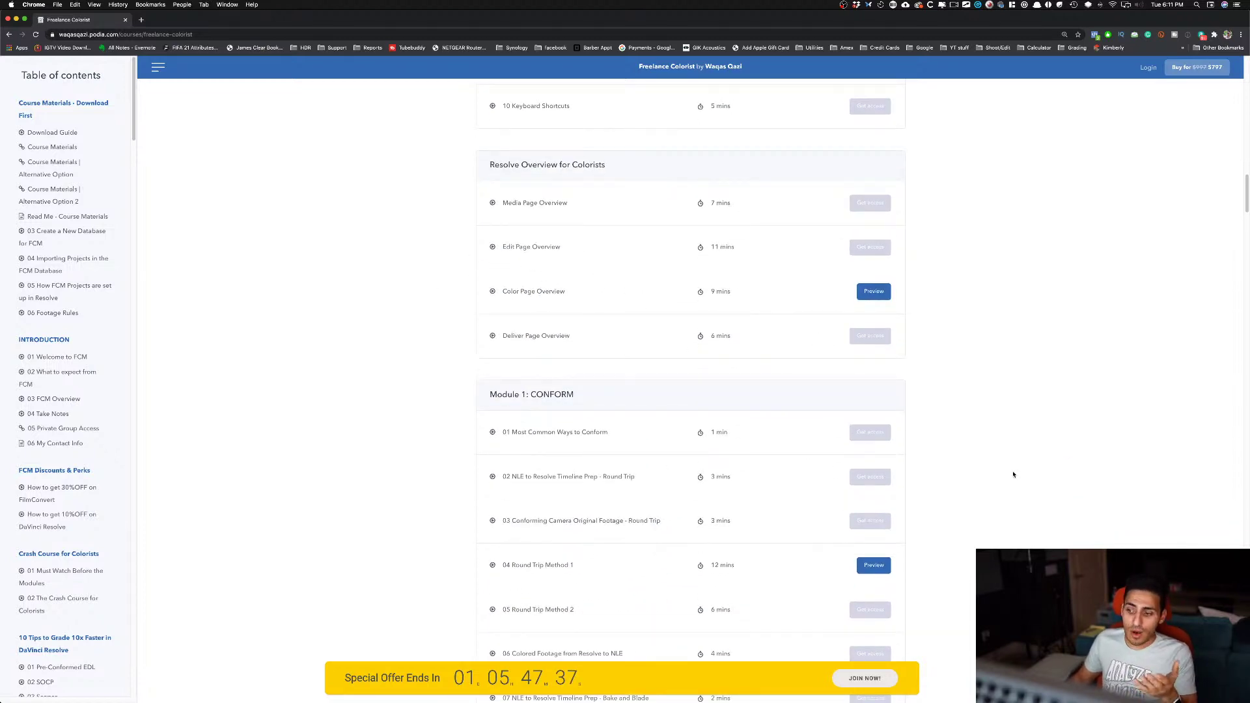
{"action": "scroll", "coordinate": [996, 459], "scroll_direction": "down", "scroll_amount": 4}
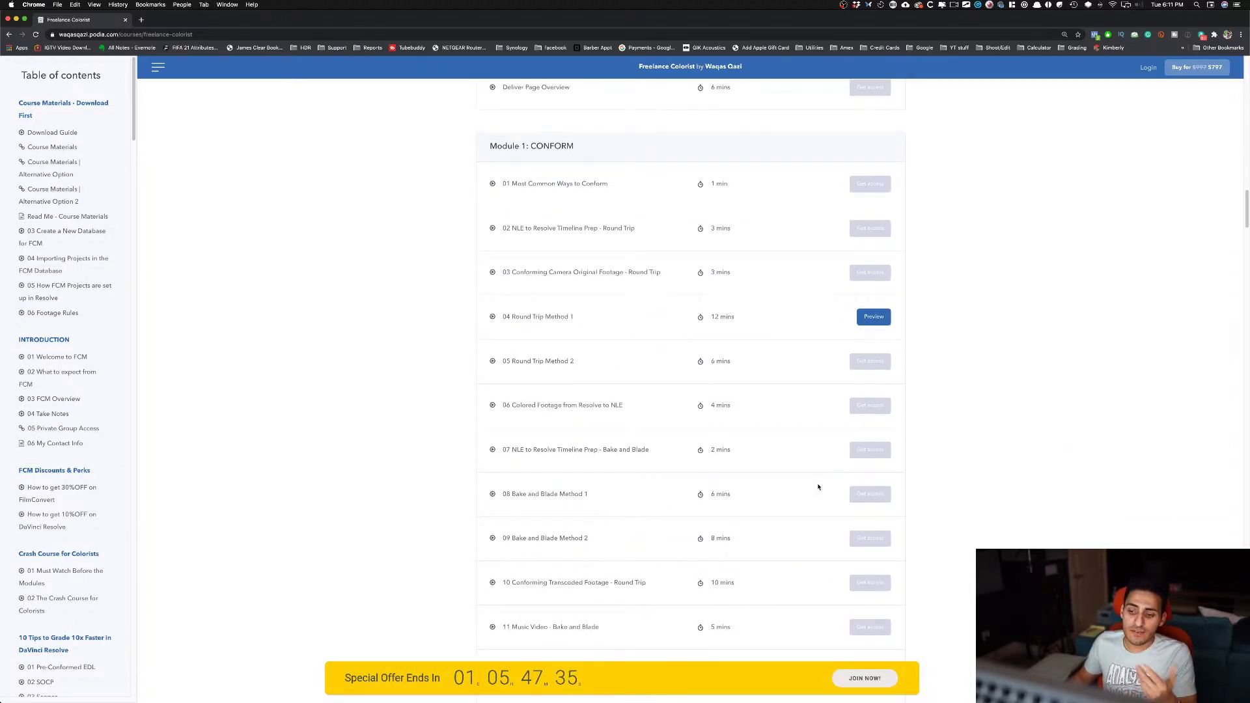
{"action": "scroll", "coordinate": [822, 468], "scroll_direction": "up", "scroll_amount": 20}
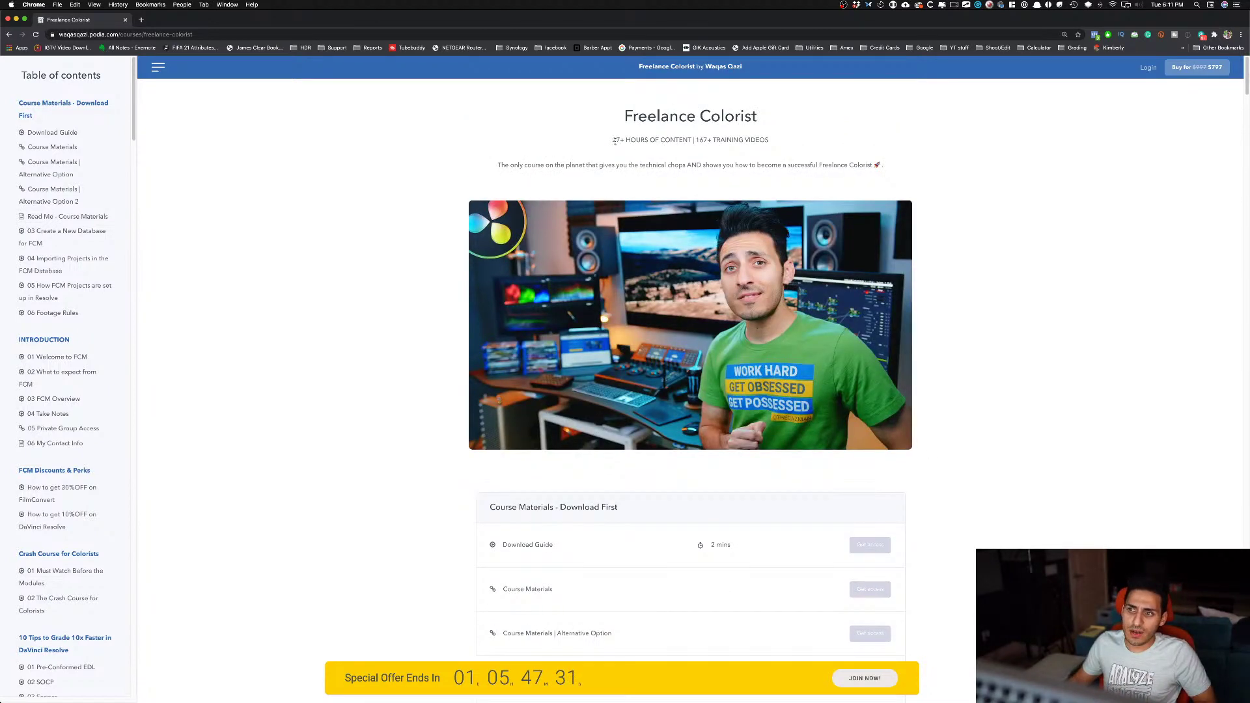
{"action": "left_click_drag", "start_coordinate": [615, 140], "coordinate": [682, 141]}
{"action": "left_click", "coordinate": [717, 147]}
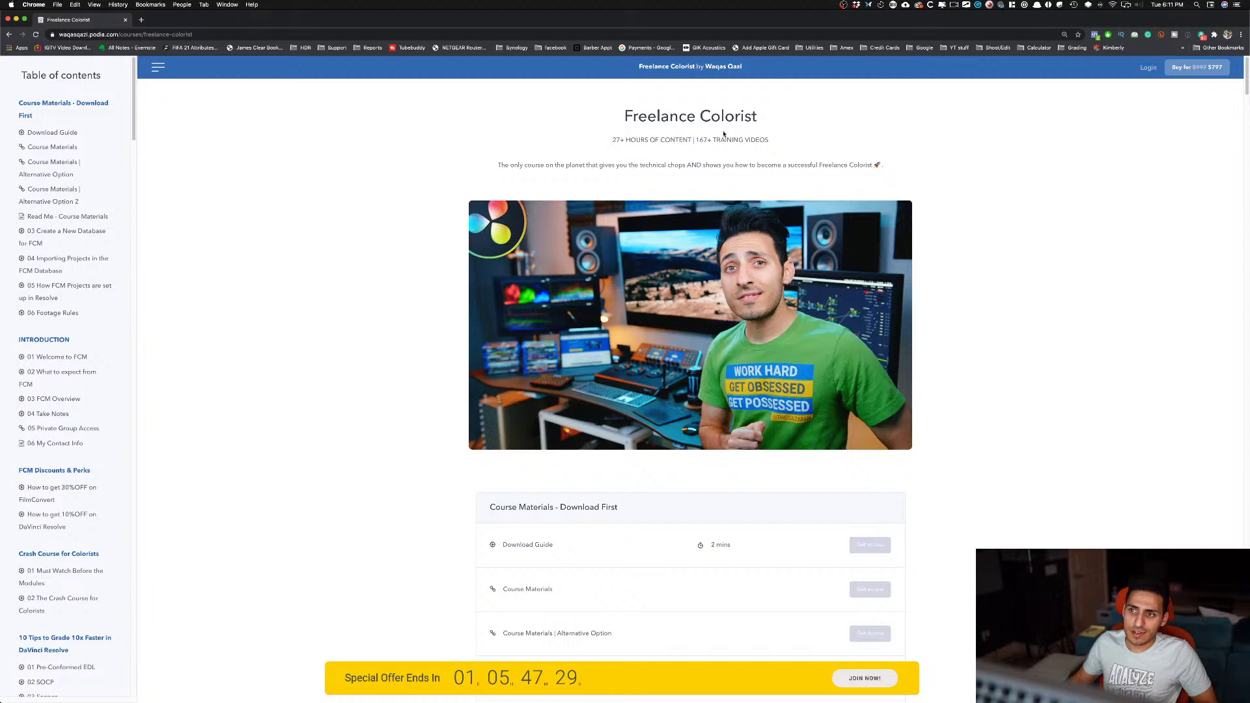
{"action": "left_click", "coordinate": [690, 68]}
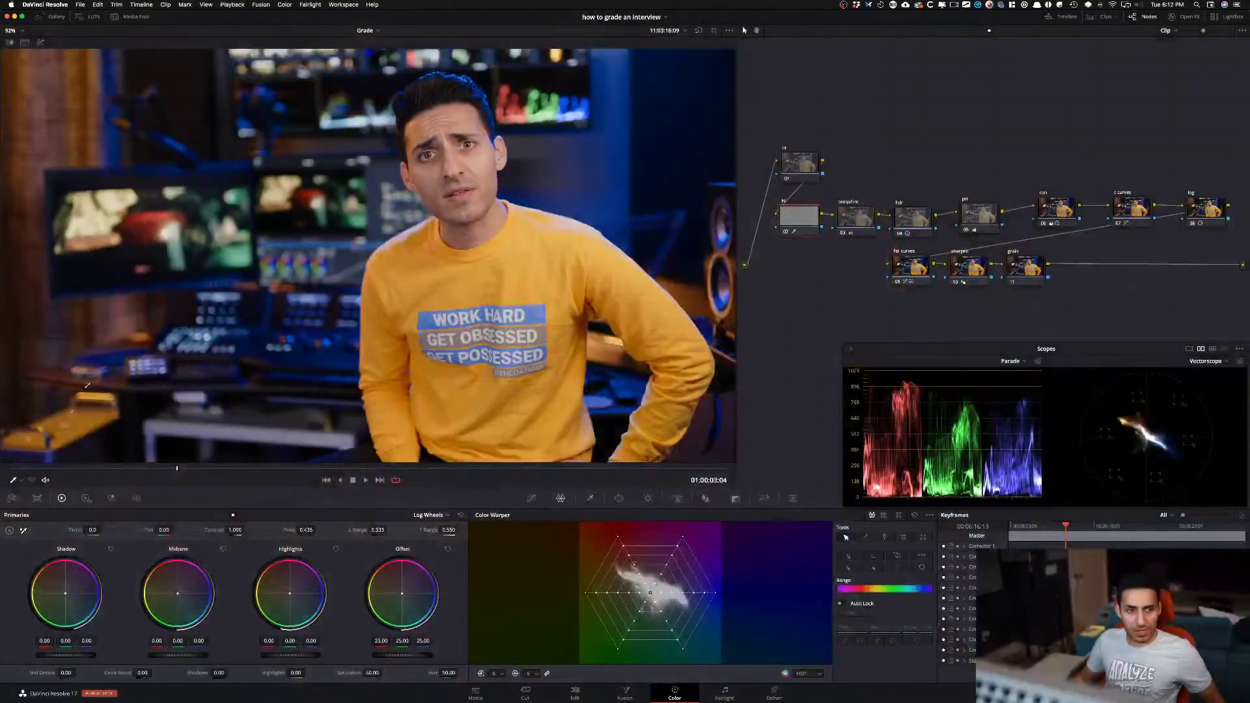
- Back in DaVinci Resolve, select node 09 in the restored node tree to inspect its Color Warper adjustment
{"action": "left_click", "coordinate": [910, 269]}
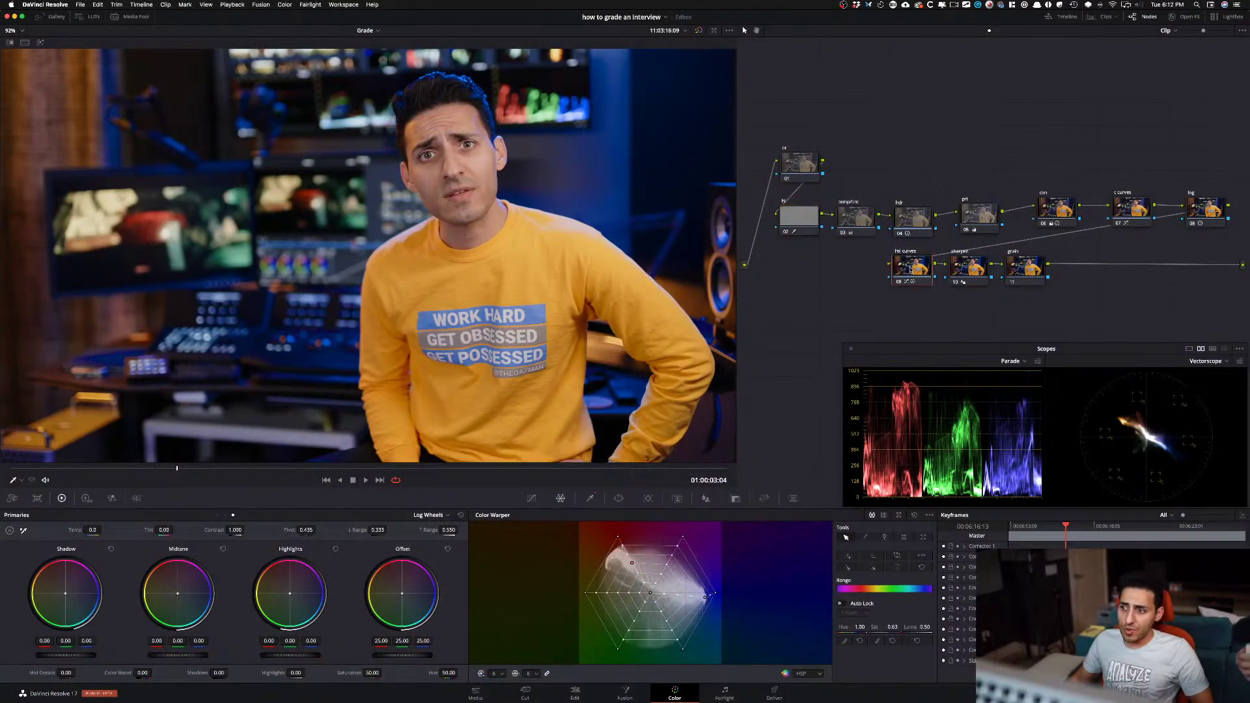